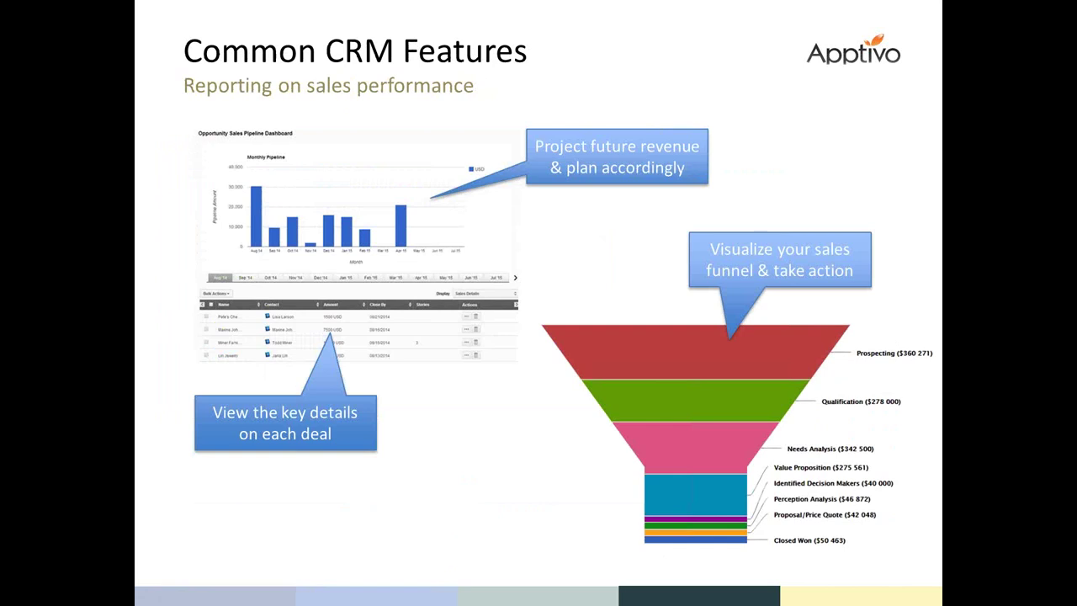
# Exit the PowerPoint slideshow.
pyautogui.press('Escape')
# Switch to the Apptivo site in Chrome and open the login page's saved e-mail suggestions.
pyautogui.click(1030, 7)
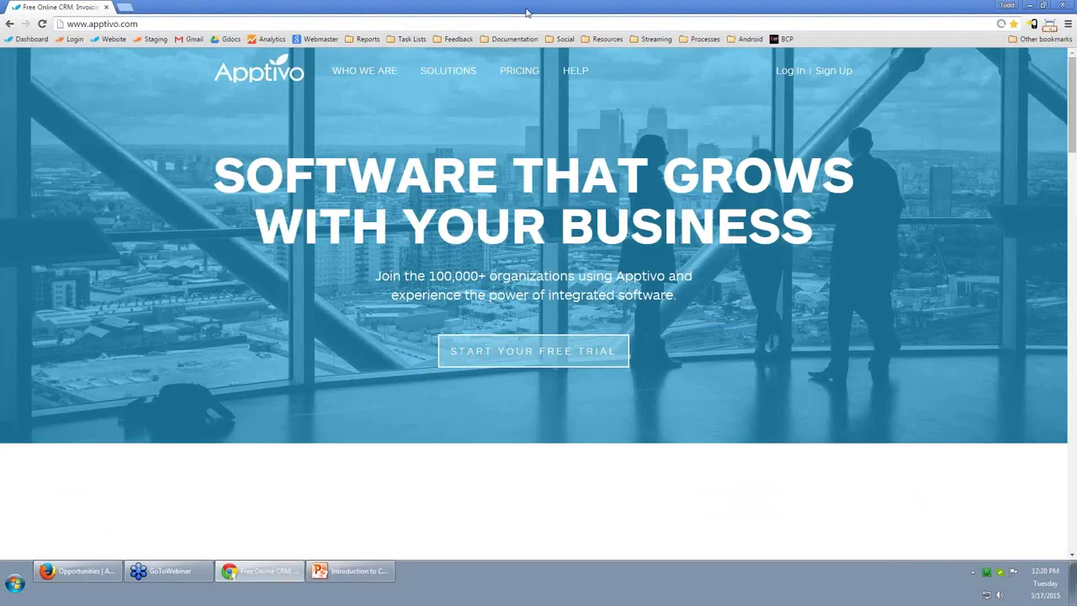
pyautogui.click(791, 72)
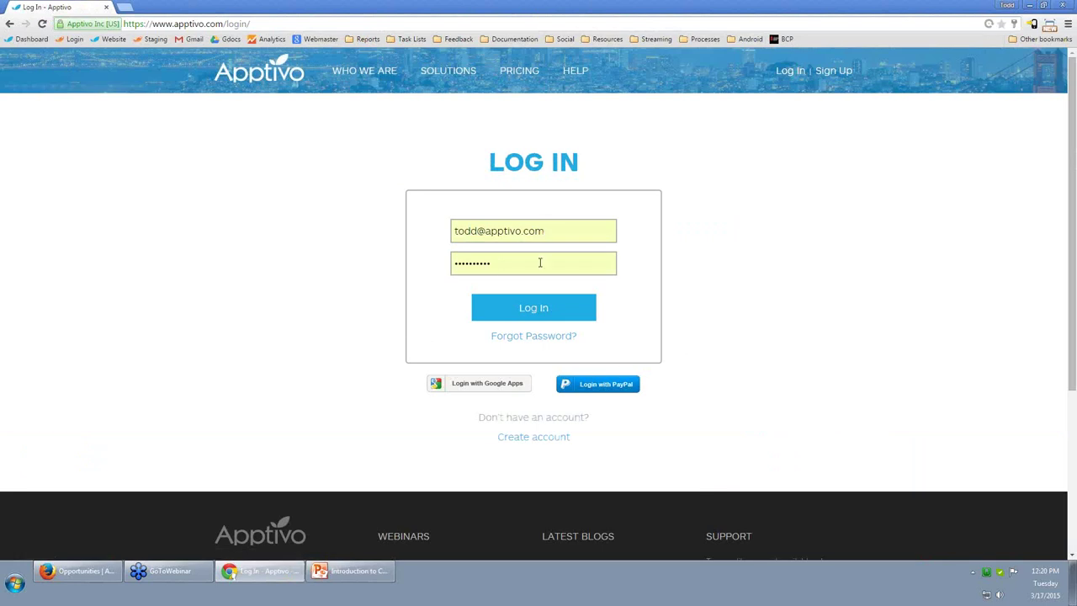
pyautogui.hotkey('ctrl', 'a')
pyautogui.hotkey('ctrl', 'k')
pyautogui.write('c')
pyautogui.click(575, 242)
# Sign in with the other saved account's e-mail and open the Glocial Technologies (New) business.
pyautogui.hotkey('ctrl', 'a')
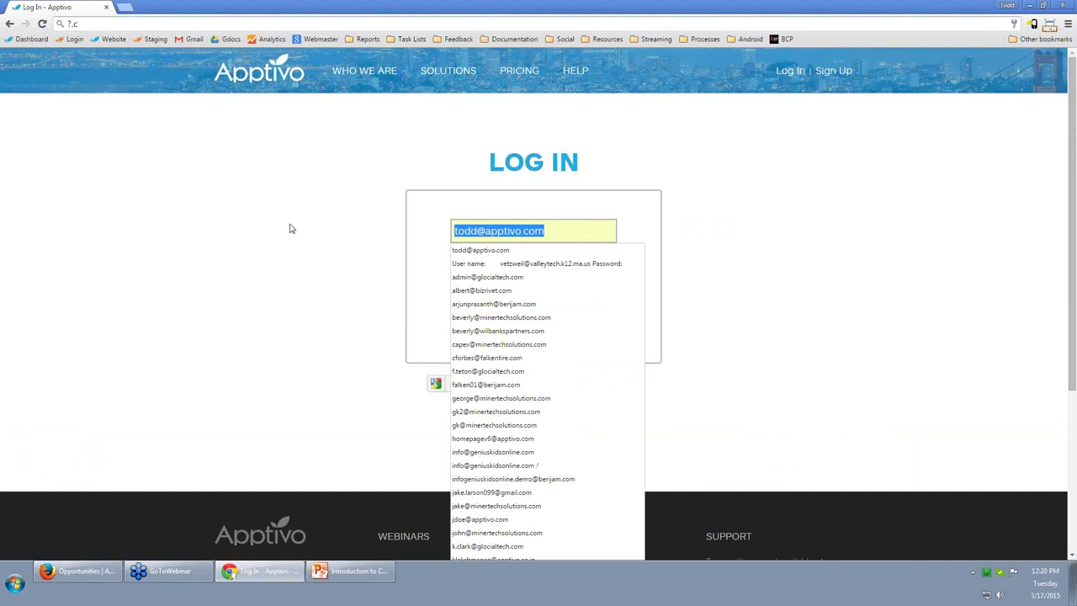
pyautogui.click(458, 250)
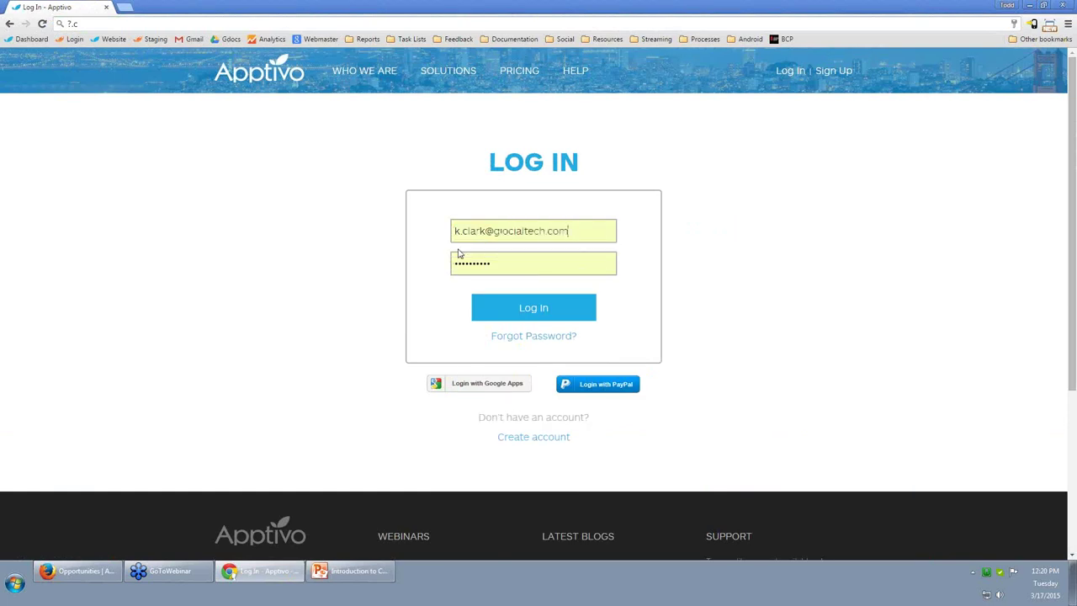
pyautogui.click(555, 311)
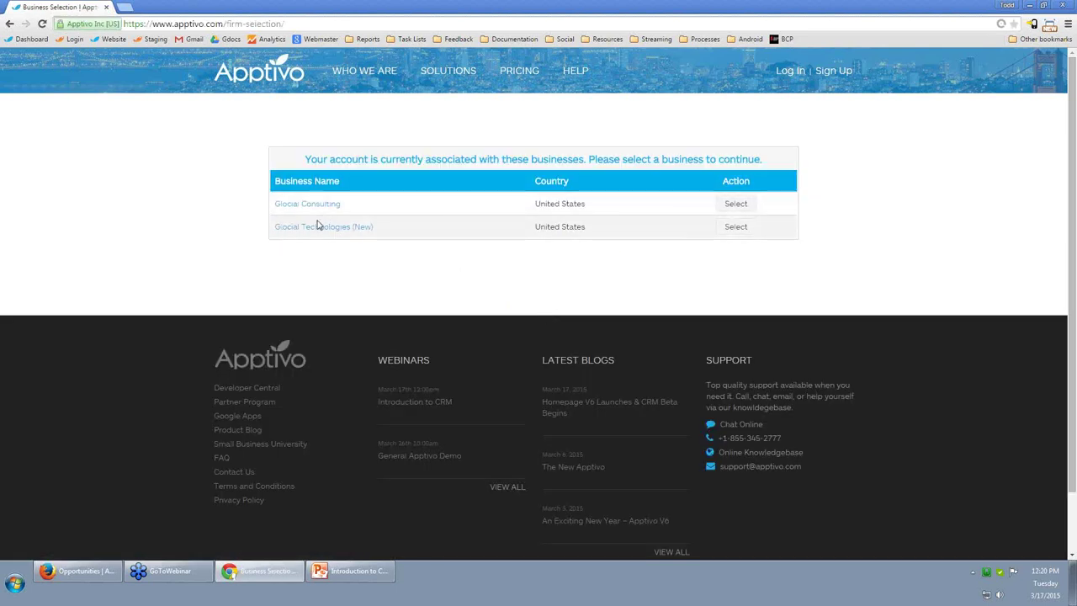
pyautogui.click(339, 230)
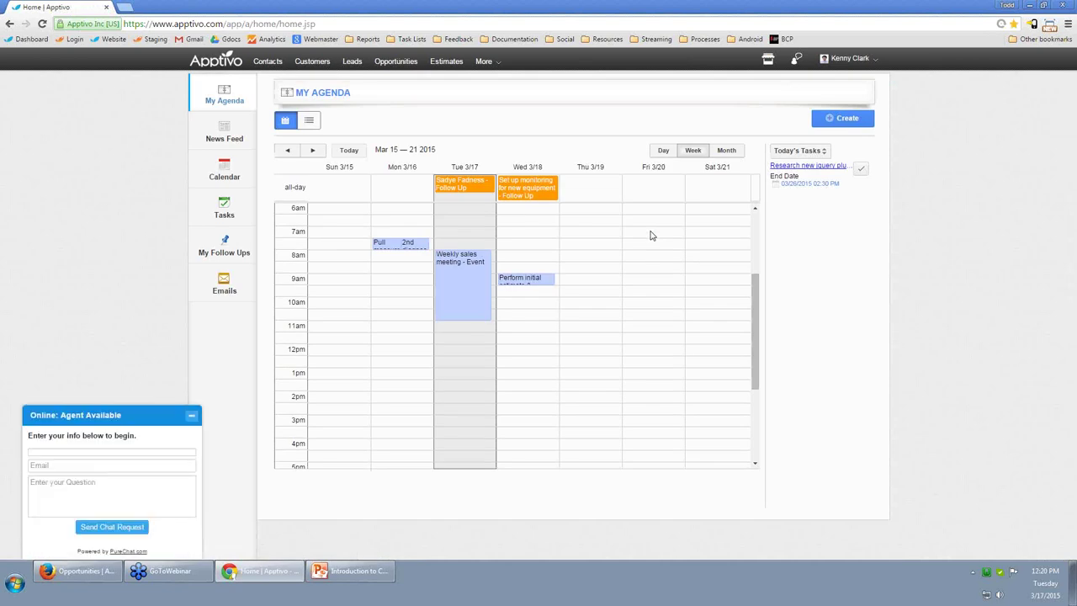
pyautogui.click(192, 417)
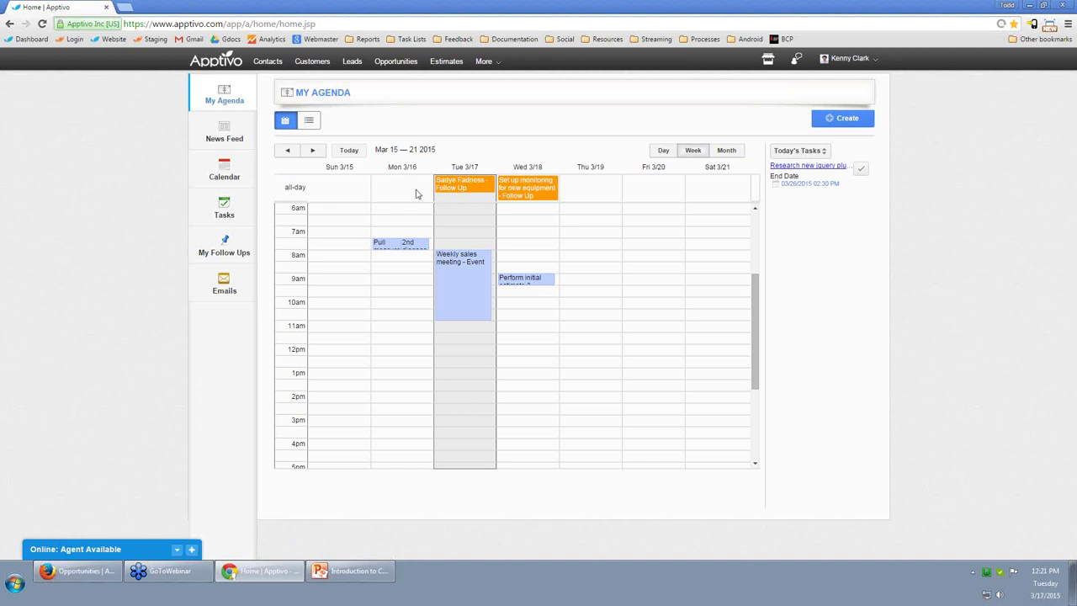
pyautogui.click(464, 192)
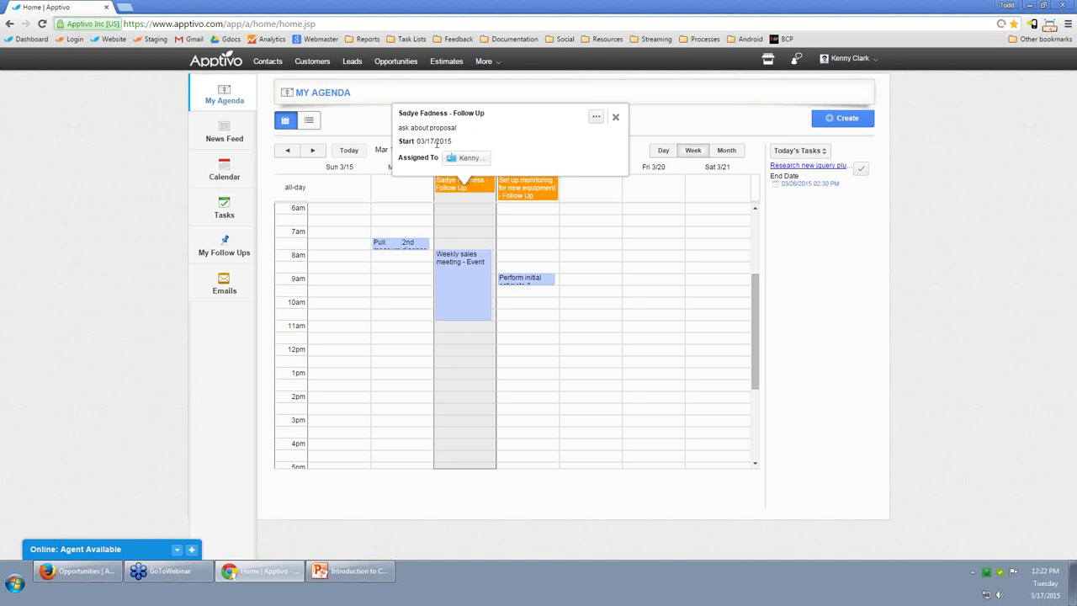
pyautogui.click(596, 119)
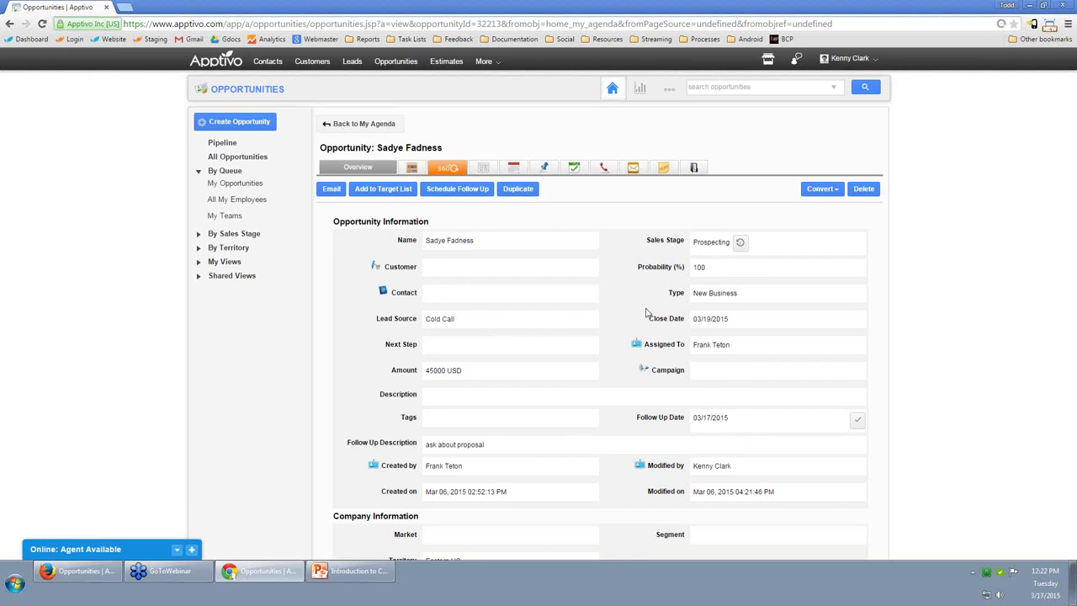
pyautogui.scroll(-2, 569, 294)
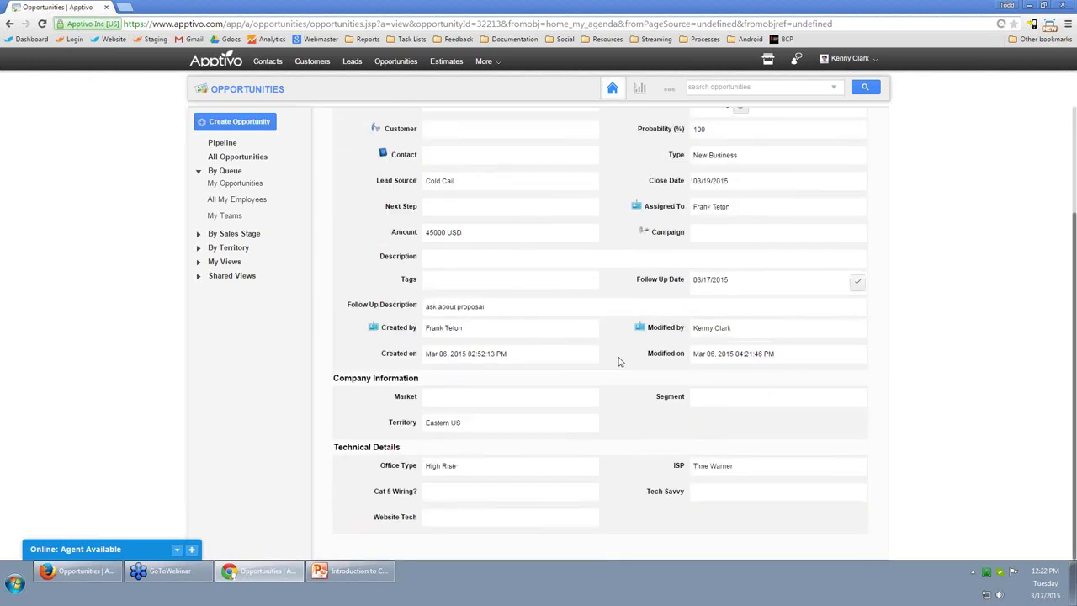
pyautogui.scroll(2, 619, 362)
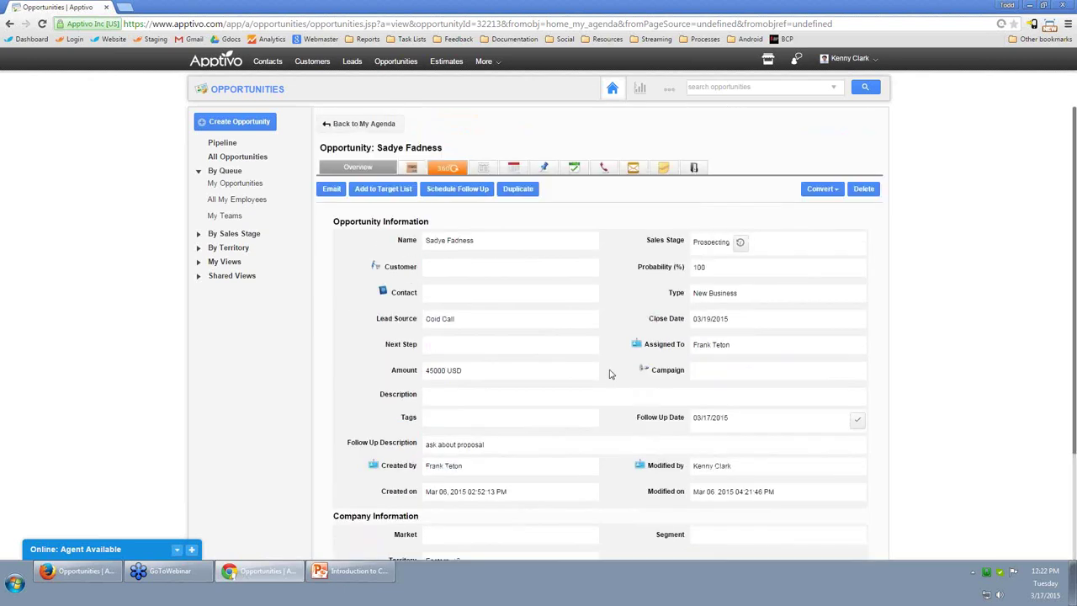
pyautogui.click(606, 169)
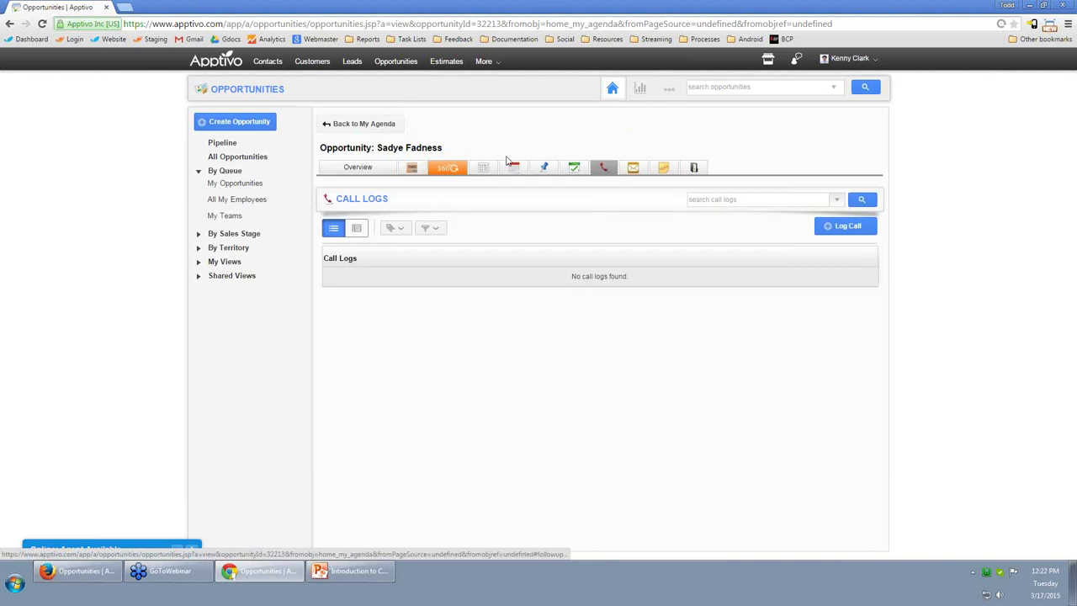
pyautogui.click(635, 168)
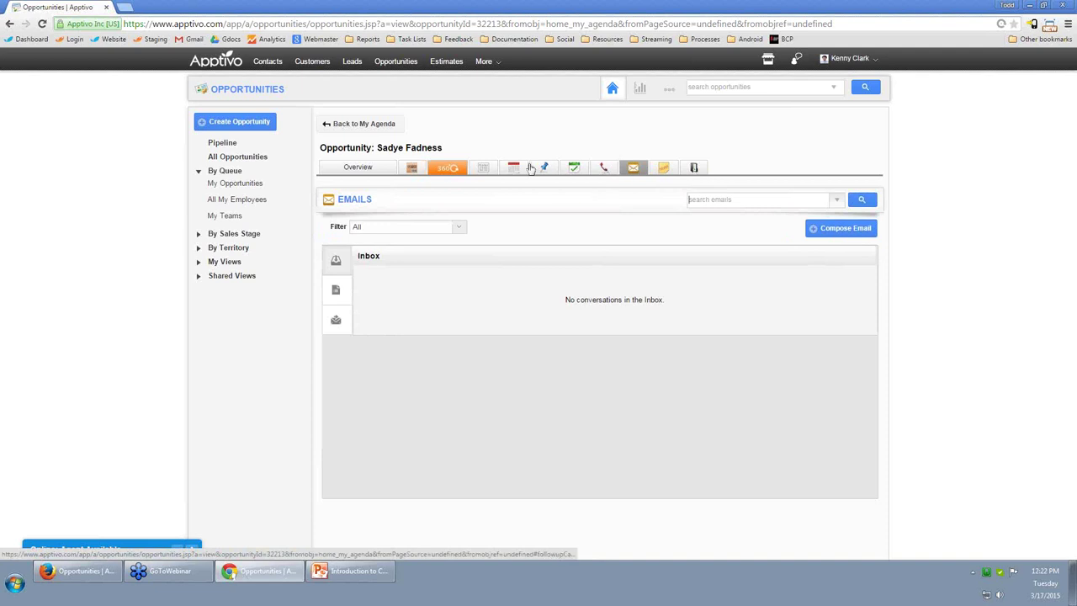
pyautogui.click(484, 168)
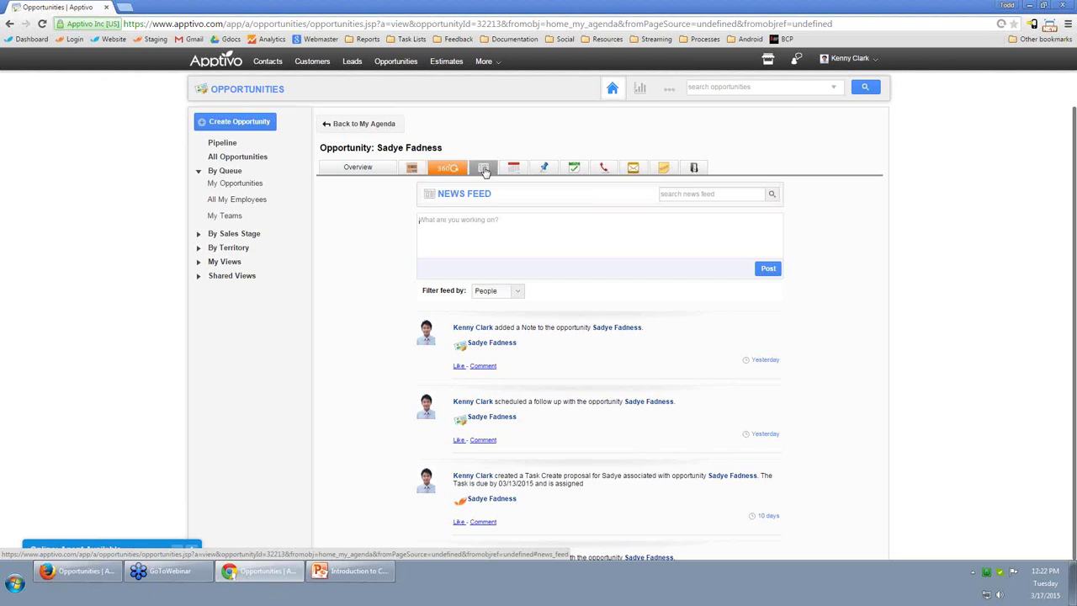
pyautogui.scroll(-2, 621, 240)
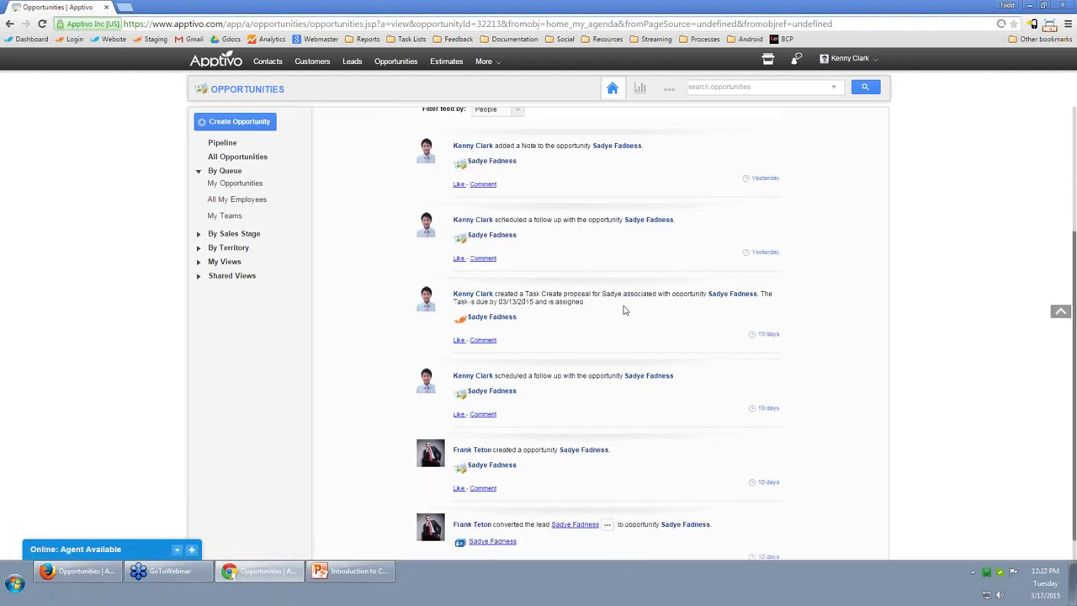
pyautogui.scroll(-1, 555, 340)
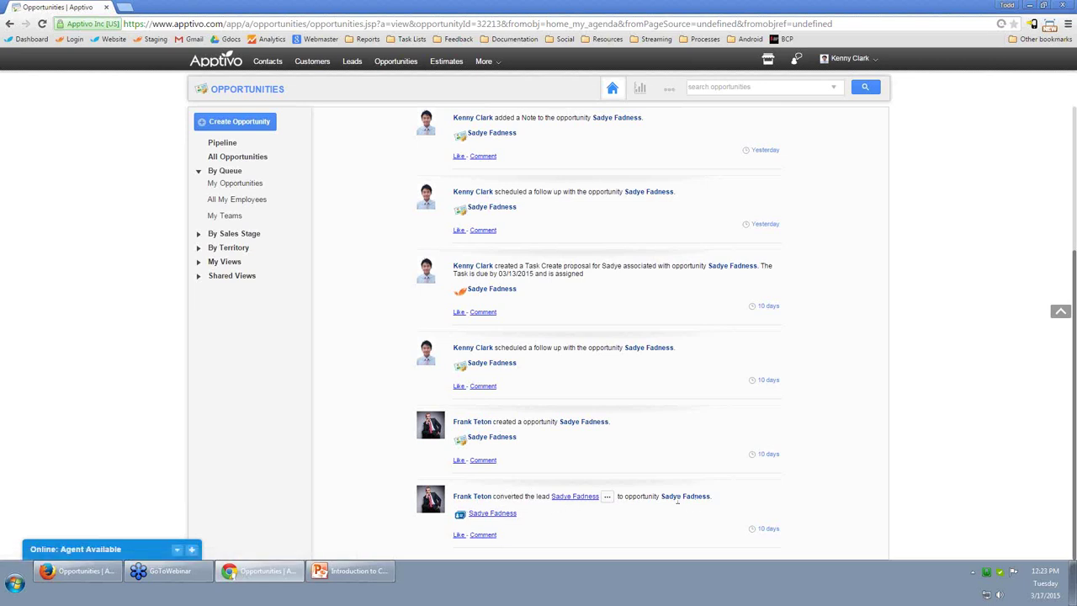
pyautogui.scroll(1, 549, 455)
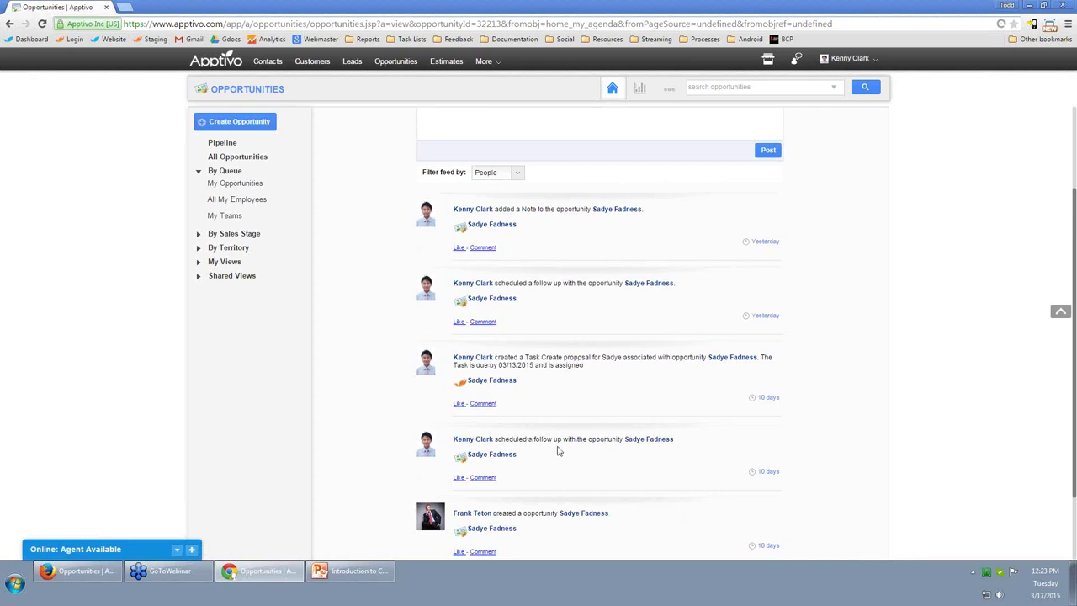
pyautogui.moveTo(505, 357); pyautogui.dragTo(563, 368)
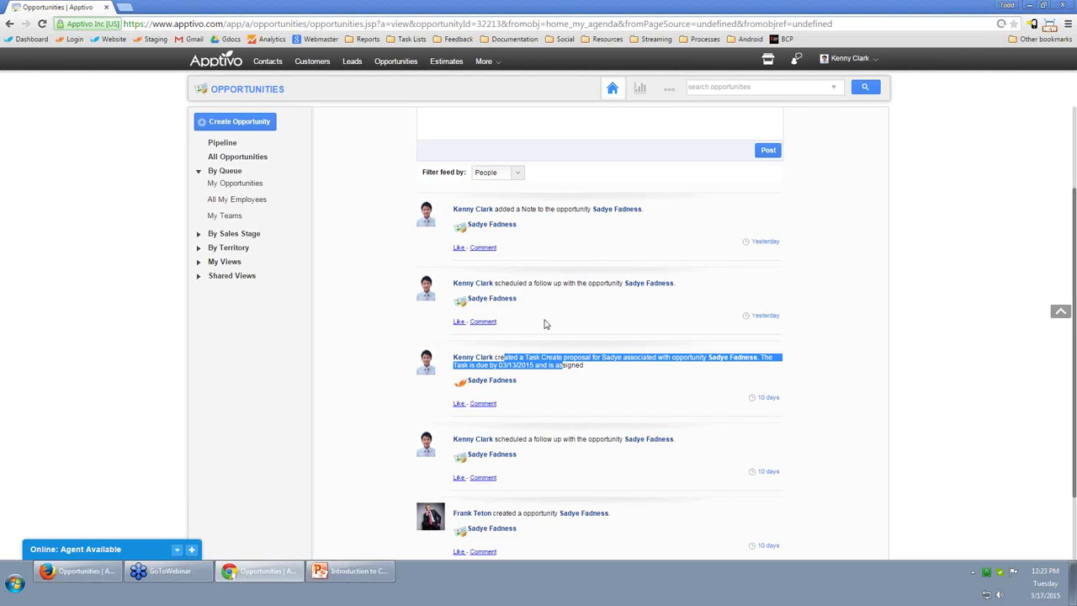
pyautogui.moveTo(523, 286); pyautogui.dragTo(553, 286)
pyautogui.scroll(2, 598, 390)
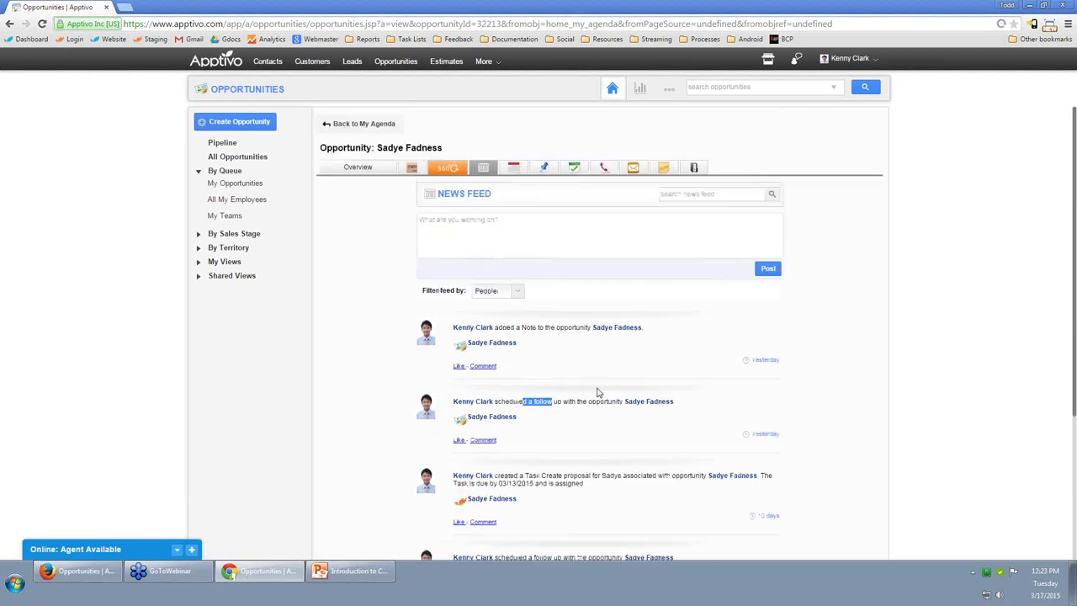
# Check the opportunity's Notes and Call Logs, begin a call log, then show the empty Emails inbox.
pyautogui.click(663, 169)
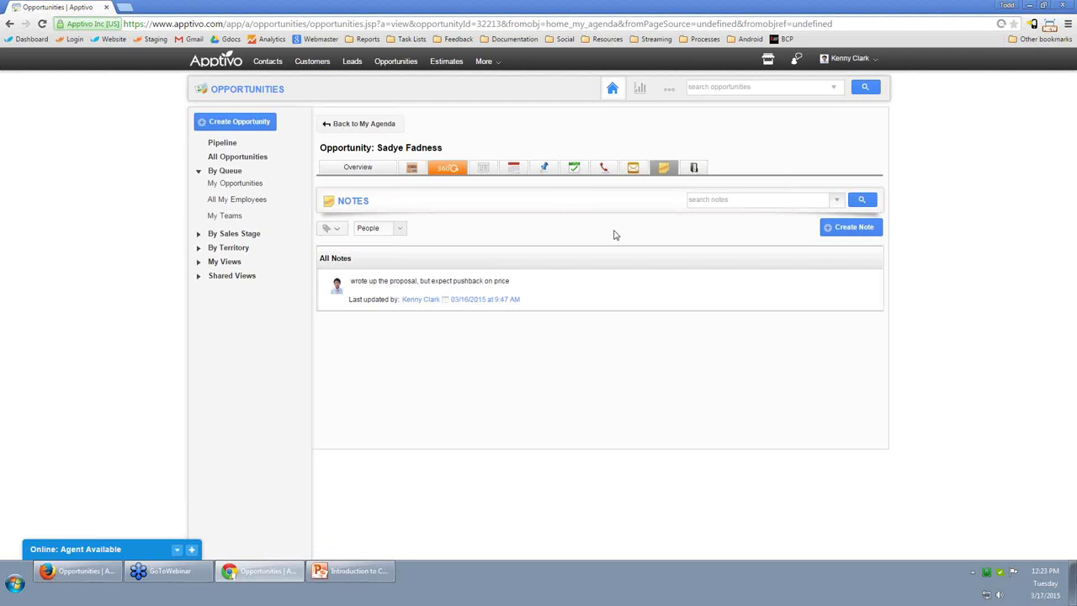
pyautogui.click(604, 169)
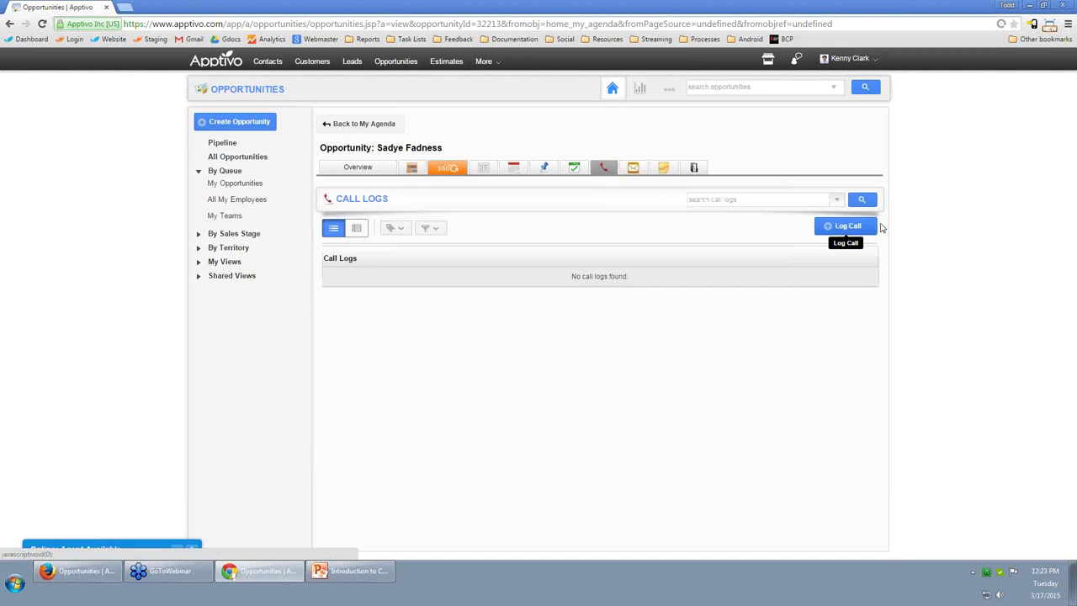
pyautogui.click(855, 235)
pyautogui.click(673, 349)
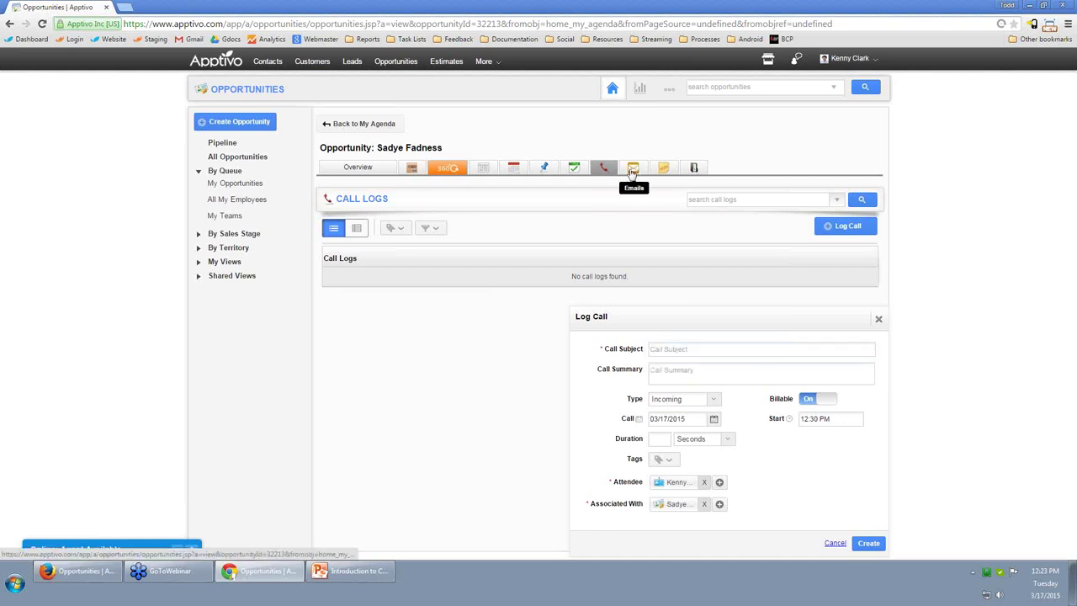
pyautogui.click(633, 169)
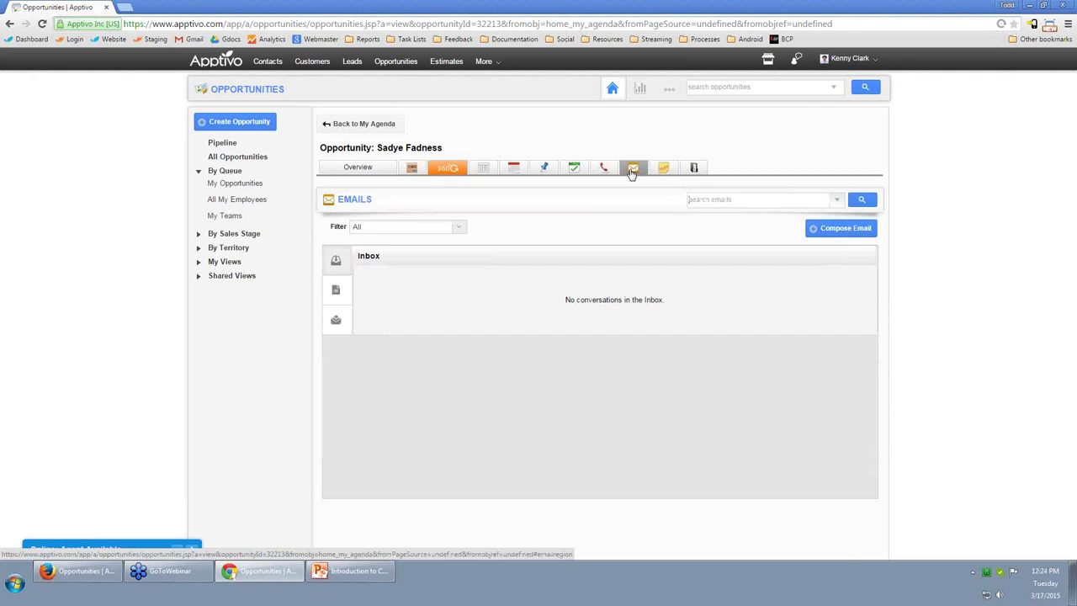
# Start a new email, browse templates and type 'sad' as recipient, then abandon it.
pyautogui.click(833, 231)
pyautogui.click(758, 347)
pyautogui.click(762, 350)
pyautogui.click(605, 371)
pyautogui.write('sad')
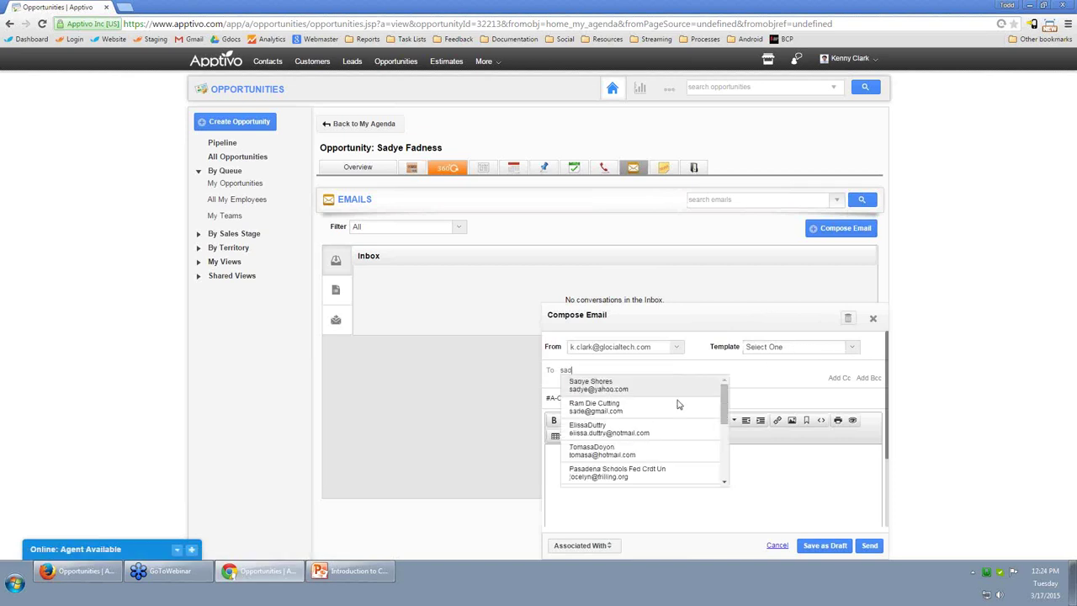
pyautogui.moveTo(725, 396); pyautogui.dragTo(726, 419)
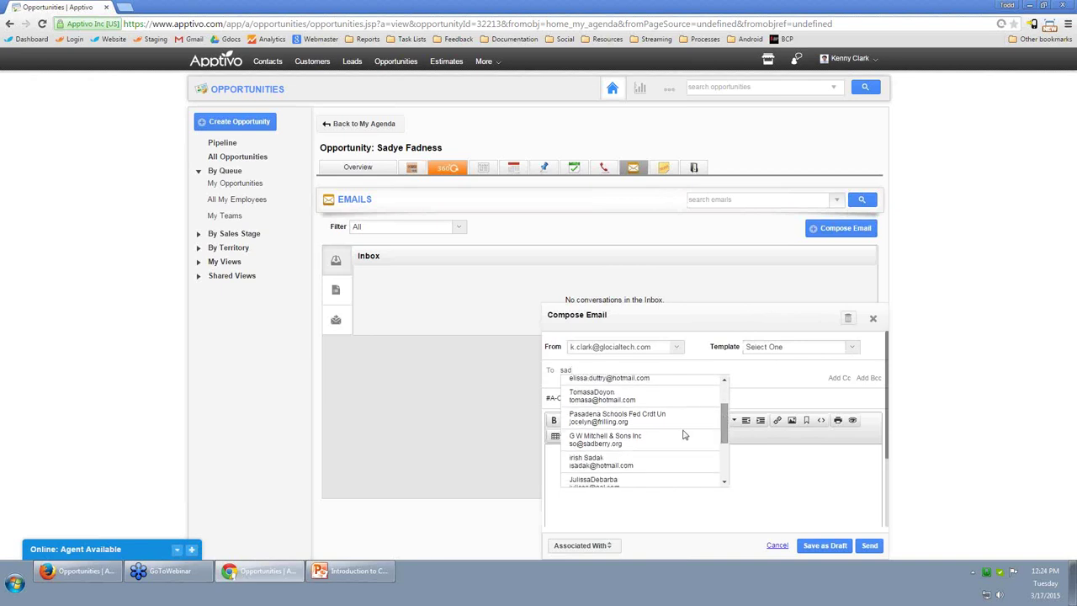
pyautogui.click(357, 175)
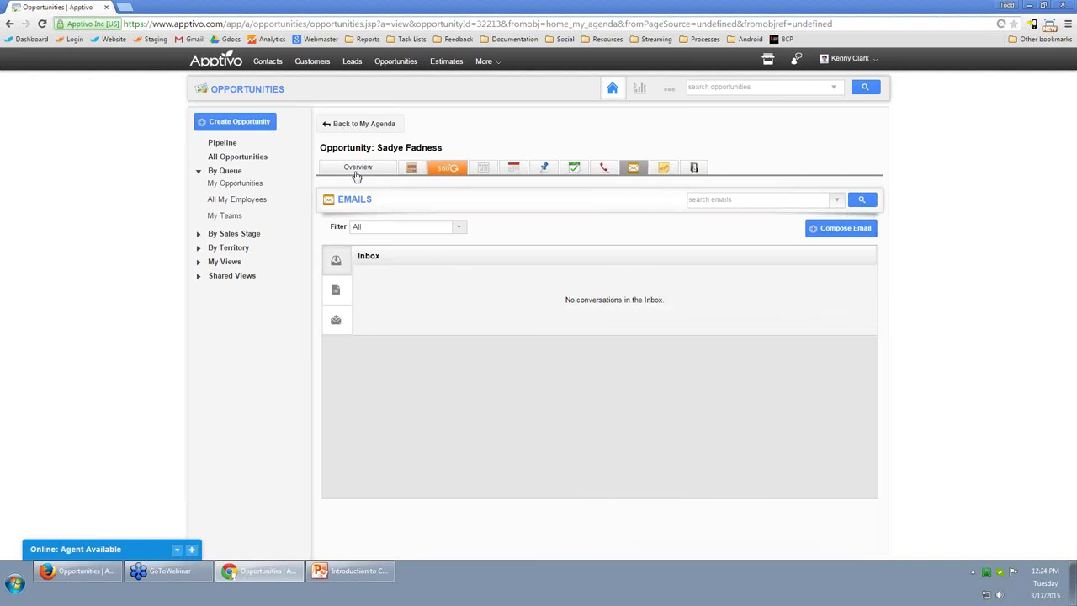
# On the Overview, search 'sad' and set the Customer to Pasadena Schools Fed Crdt Un.
pyautogui.click(356, 169)
pyautogui.click(468, 269)
pyautogui.write('sad')
pyautogui.click(465, 284)
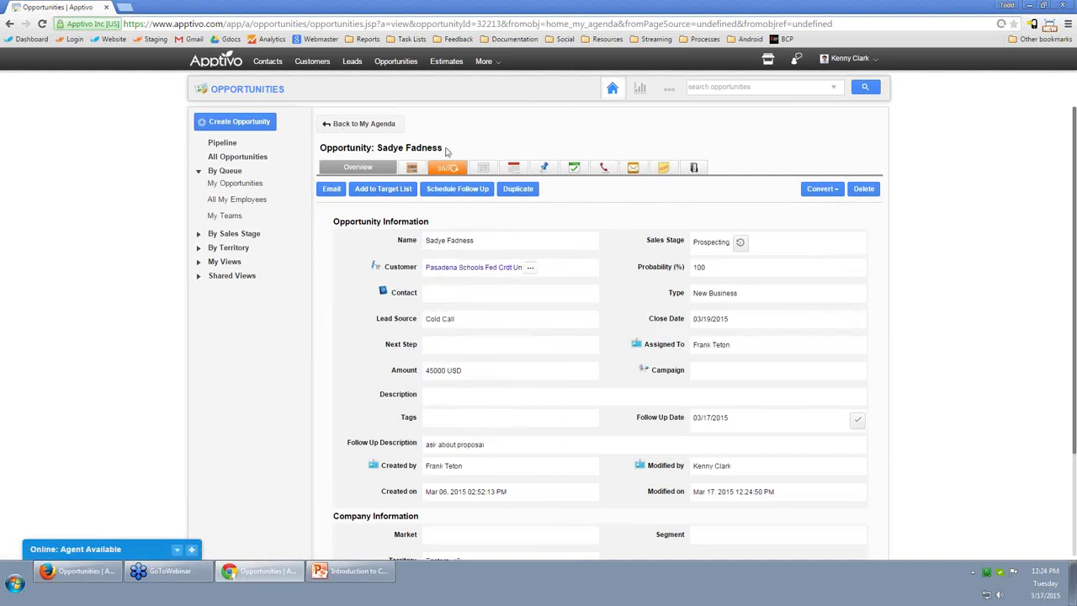
# Start a new email from the opportunity's Emails section, then close Compose Email unsent.
pyautogui.click(633, 168)
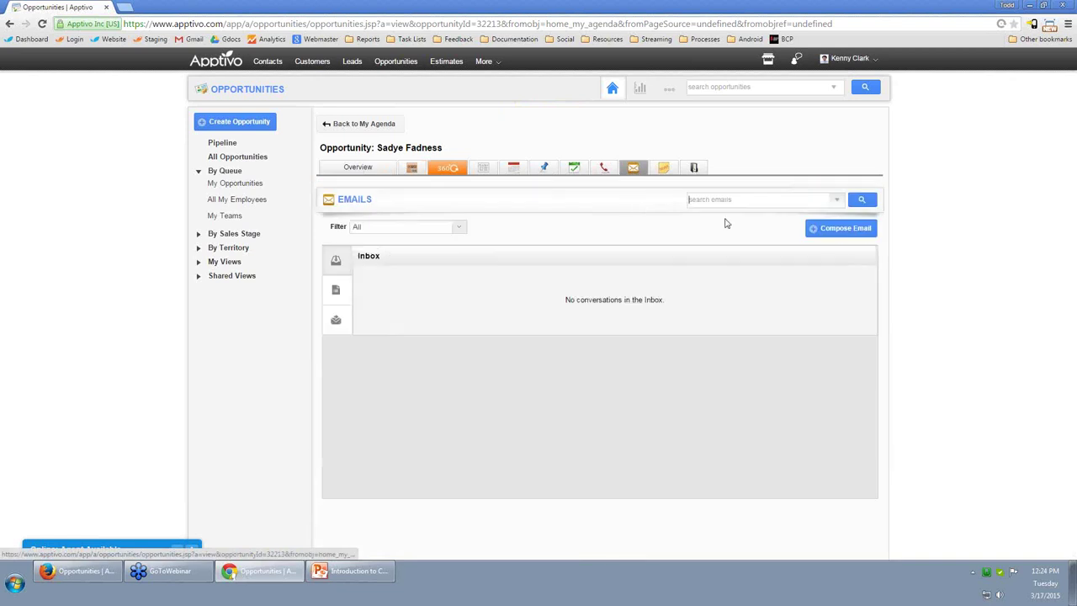
pyautogui.click(841, 229)
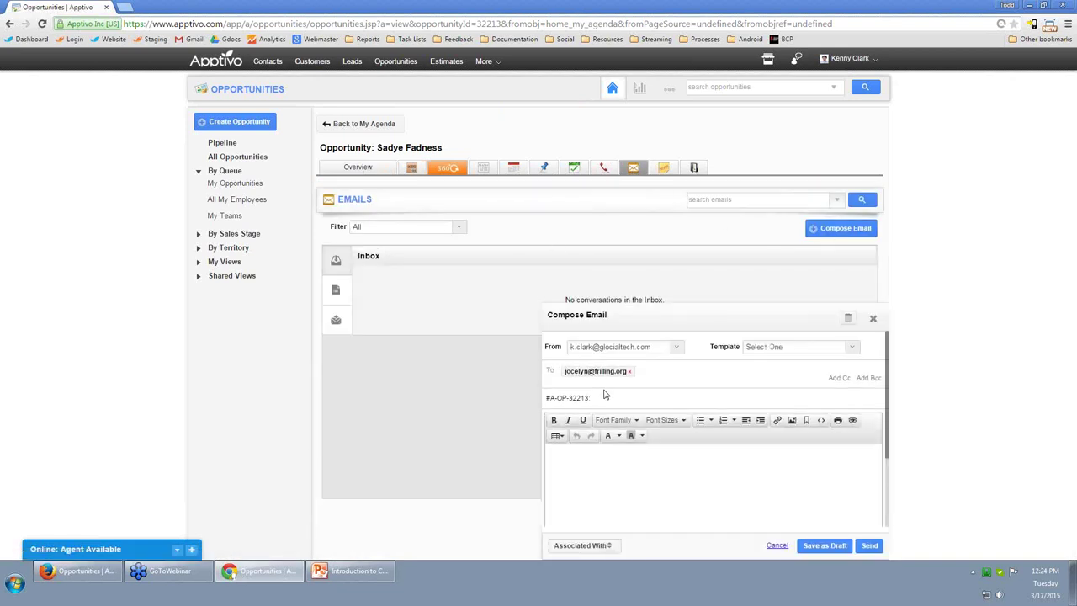
pyautogui.click(872, 318)
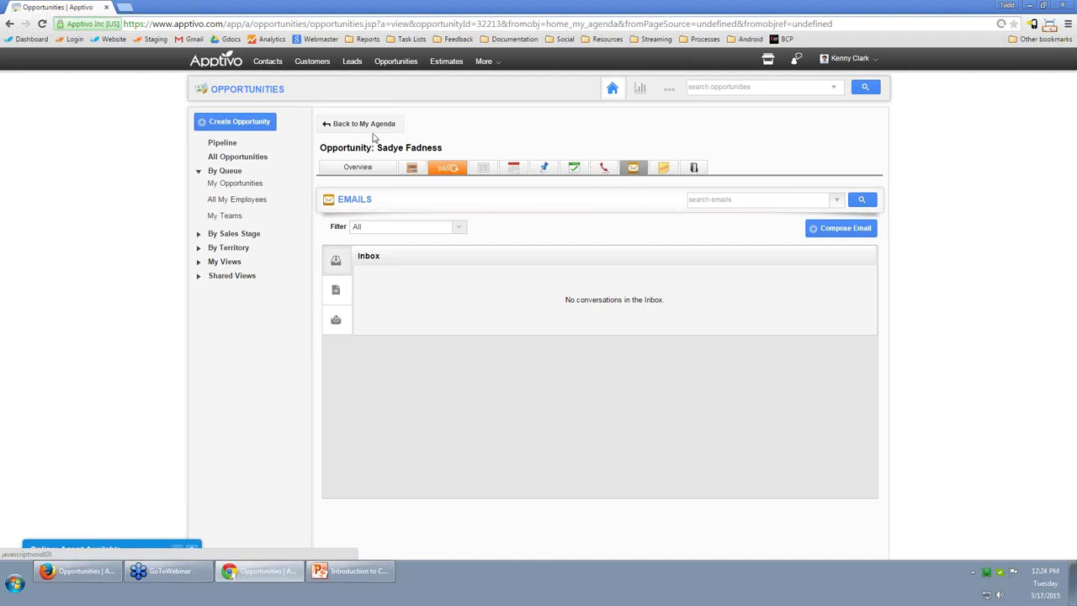
# Log a call with subject 'follow up on proposal' and summary 'they didn't pick', and save it.
pyautogui.click(604, 168)
pyautogui.click(842, 228)
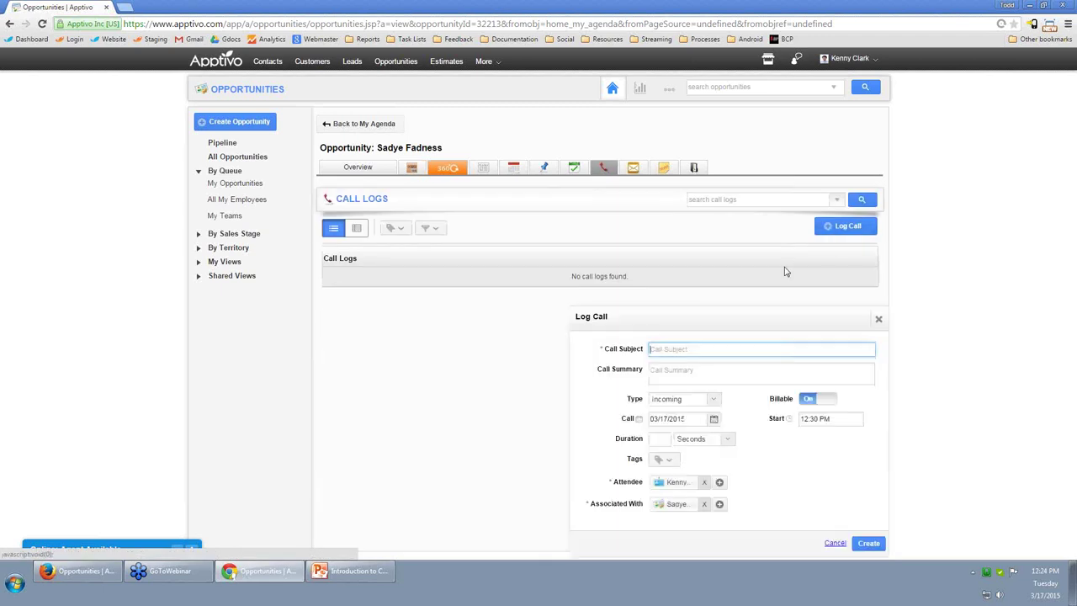
pyautogui.write('follow')
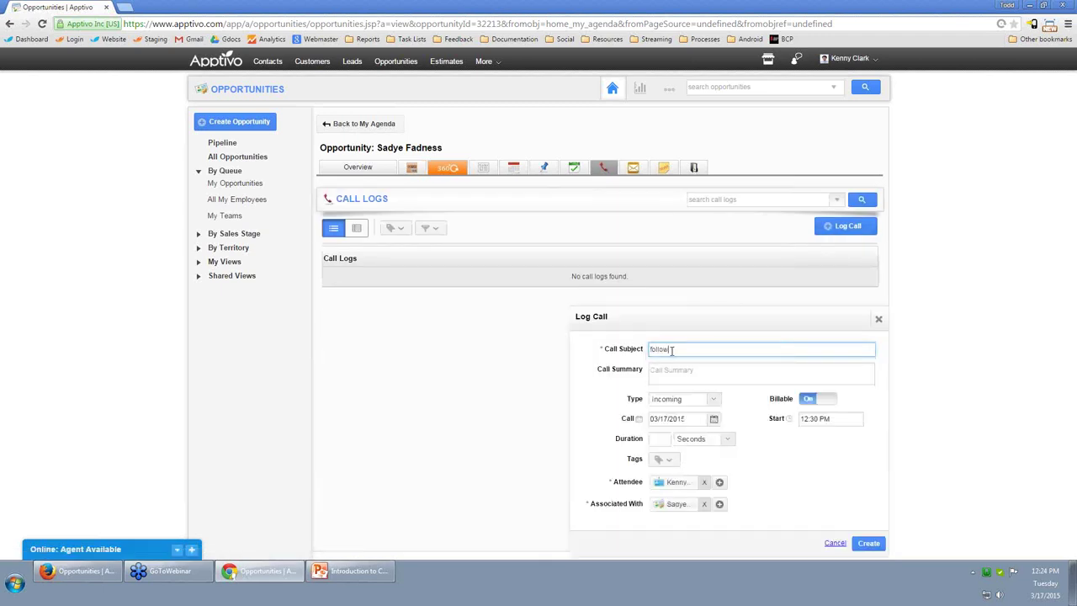
pyautogui.write(' up on procosal')
pyautogui.press('Tab')
pyautogui.write("they didn't pick")
pyautogui.click(868, 543)
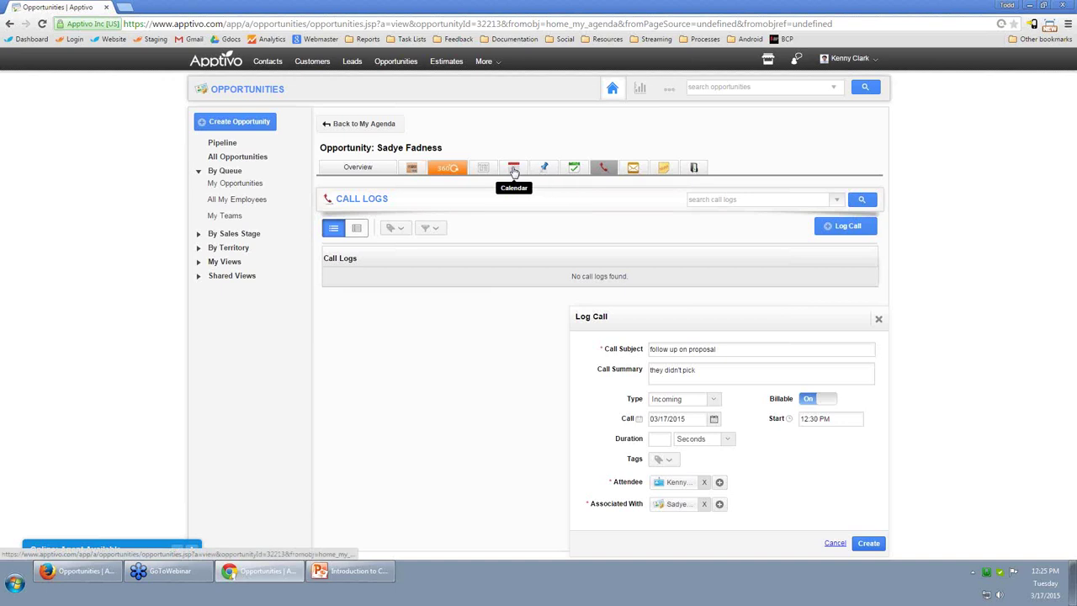
pyautogui.press('Return')
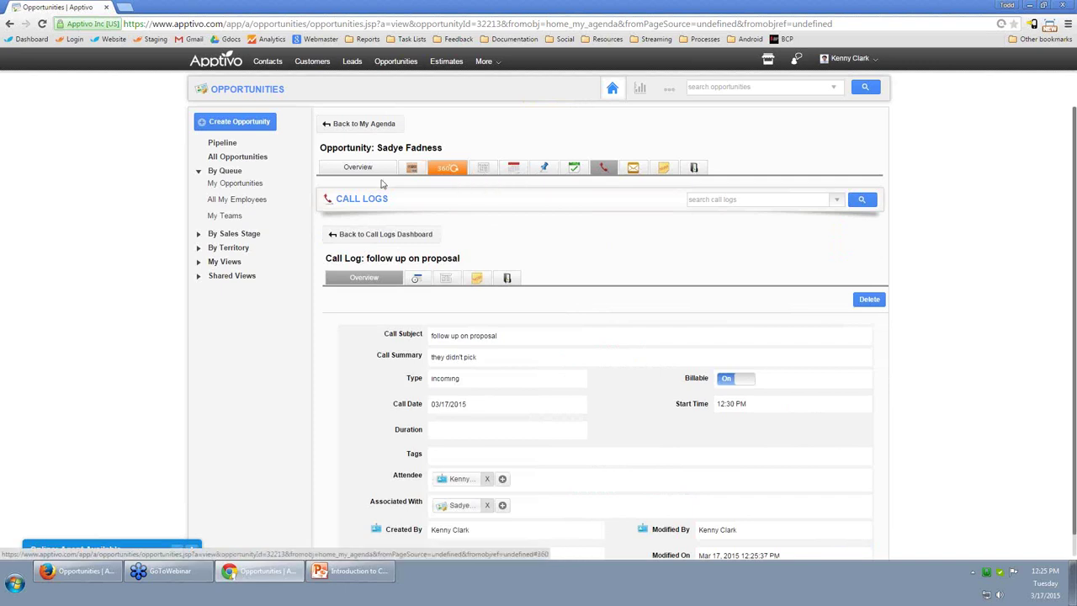
# Return to the opportunity's Overview showing stage Prospecting and amount 5000 USD.
pyautogui.moveTo(447, 149); pyautogui.dragTo(320, 148)
pyautogui.click(346, 165)
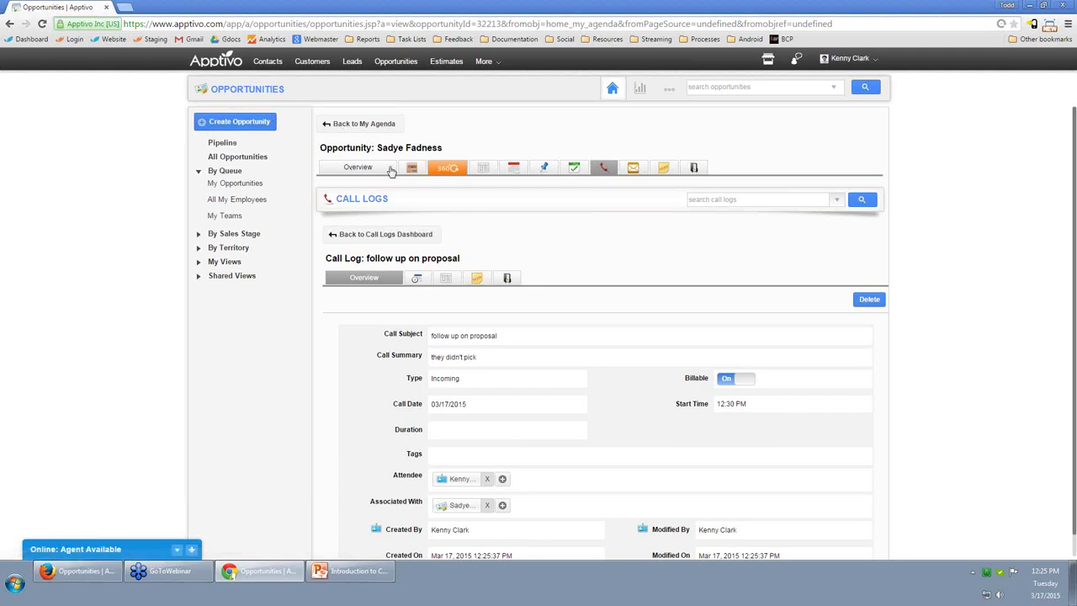
pyautogui.click(358, 168)
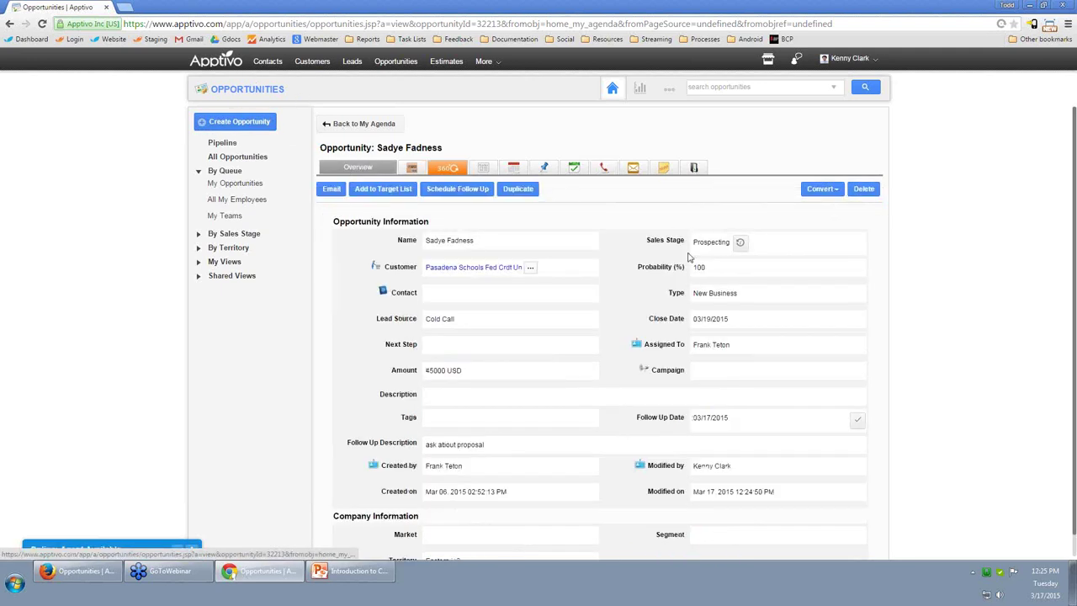
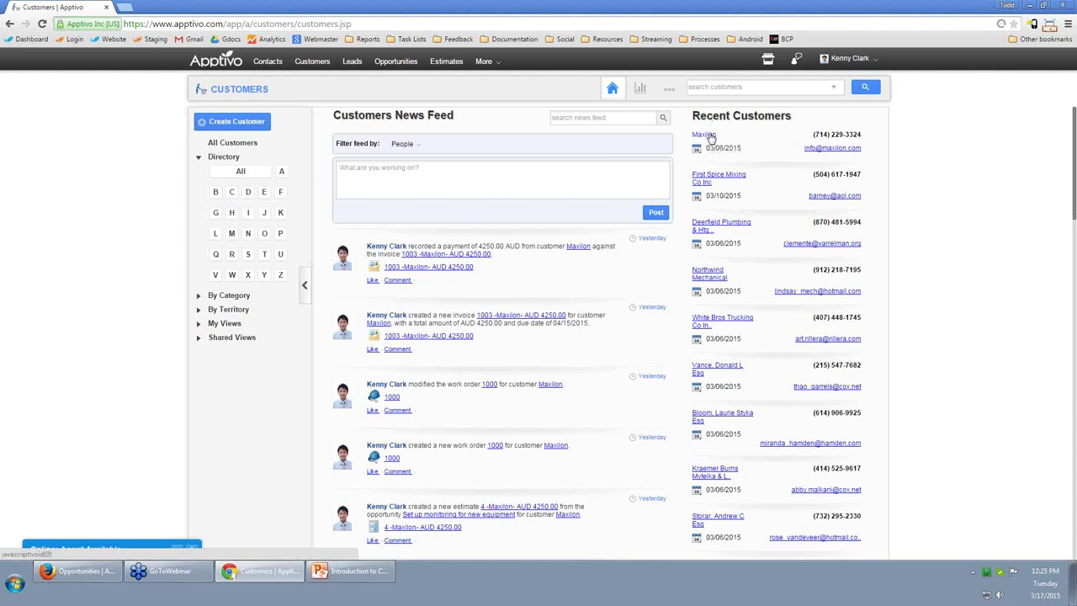
# Open the Maxilon customer record and review its customer information, technical details and additional information.
pyautogui.click(705, 135)
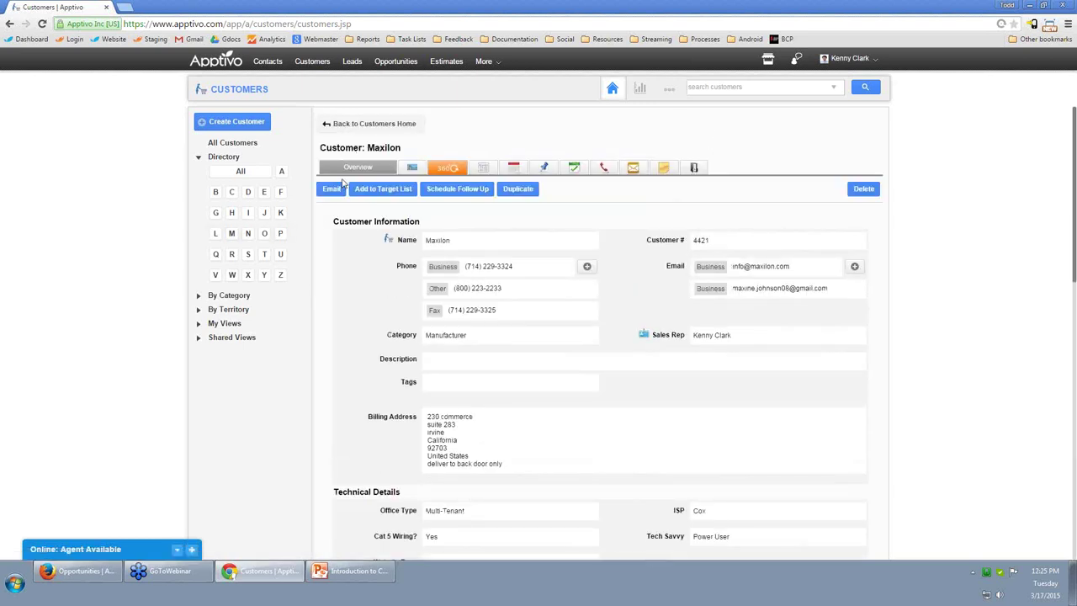
pyautogui.scroll(-1, 707, 340)
pyautogui.scroll(-2, 707, 339)
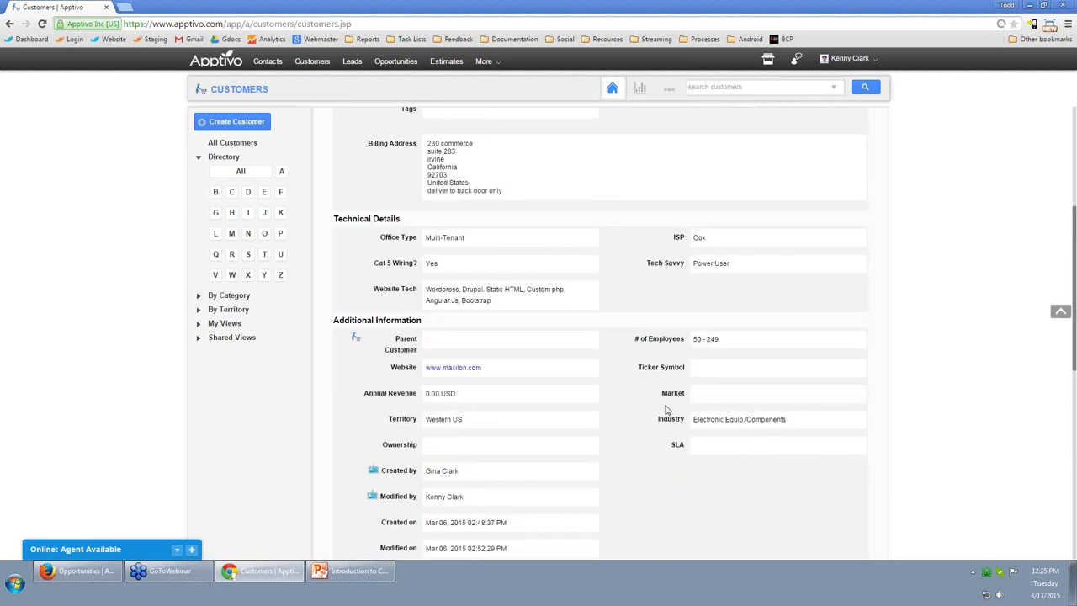
pyautogui.scroll(2, 657, 444)
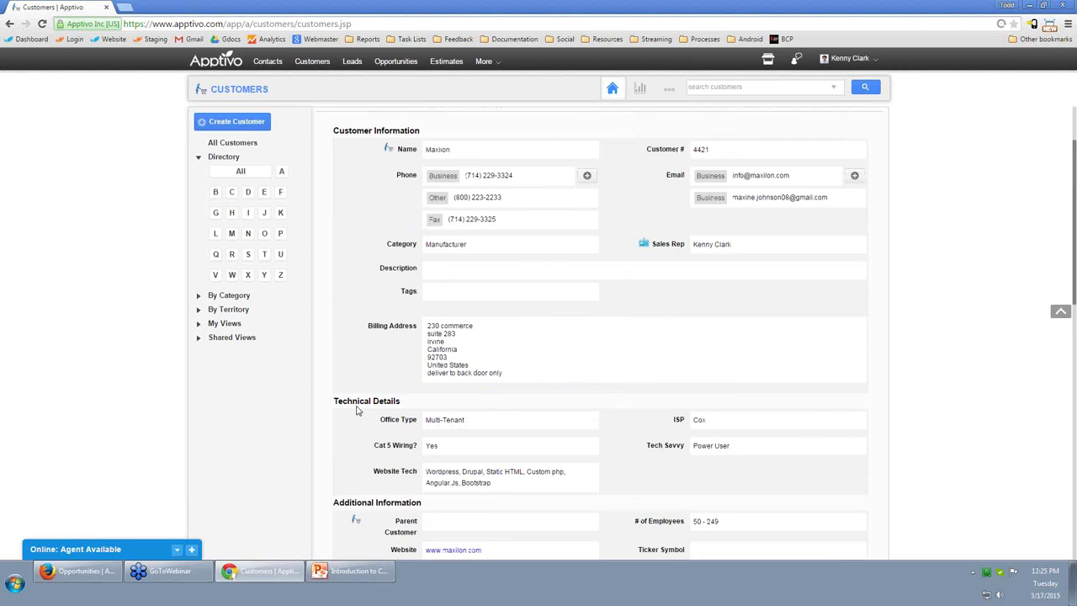
pyautogui.scroll(1, 400, 420)
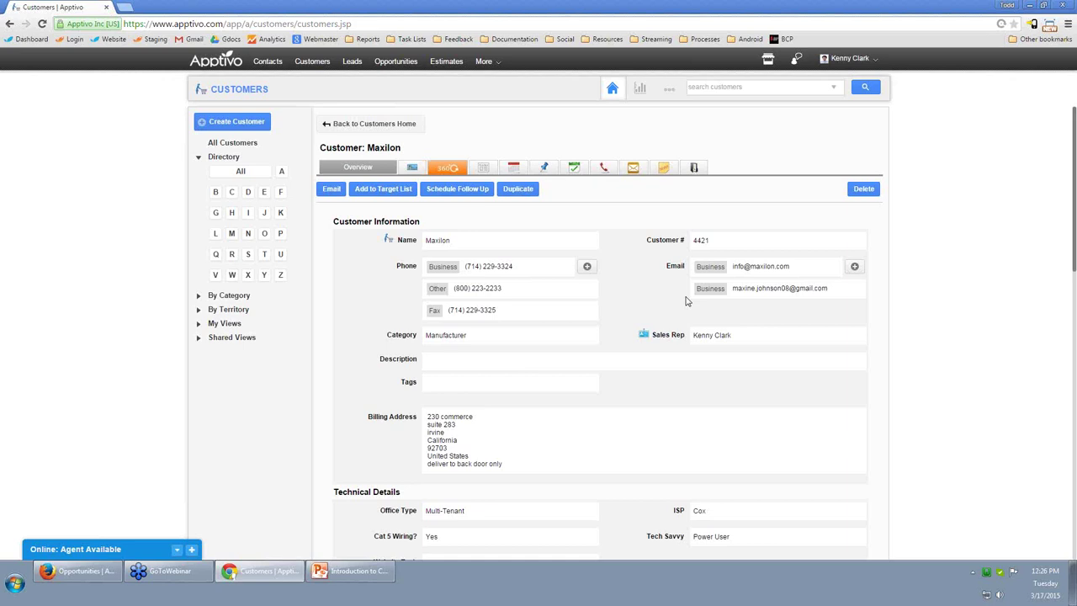
pyautogui.scroll(-3, 913, 461)
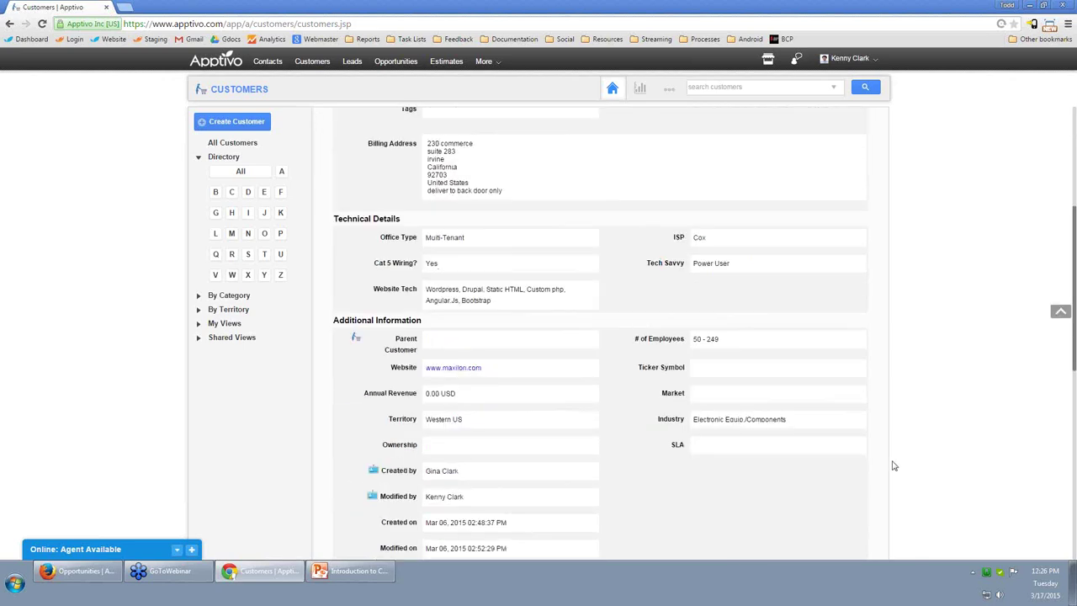
pyautogui.scroll(3, 892, 467)
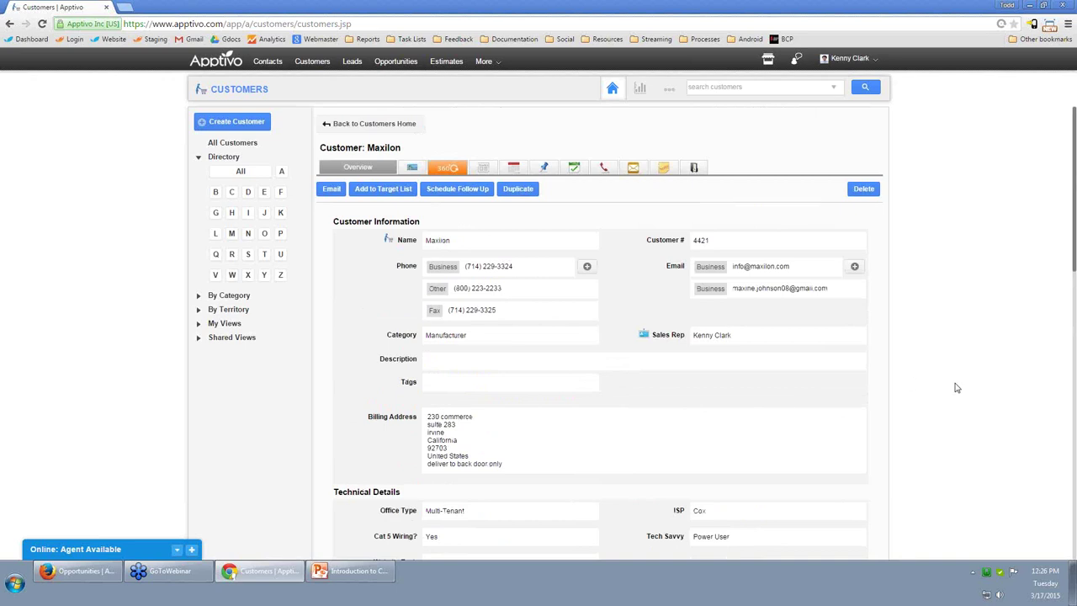
pyautogui.scroll(-1, 982, 380)
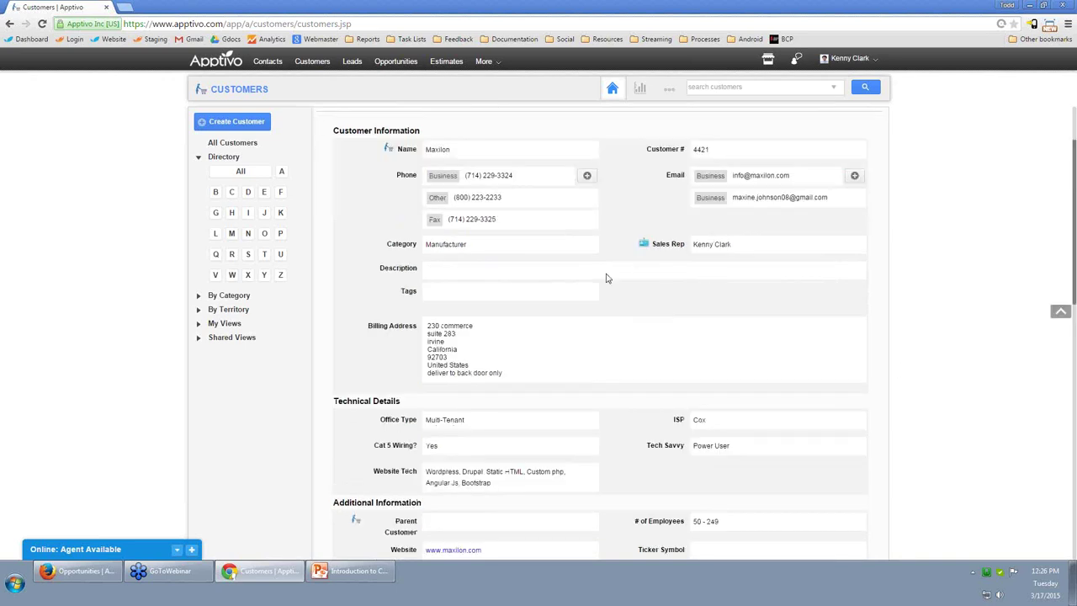
pyautogui.click(421, 271)
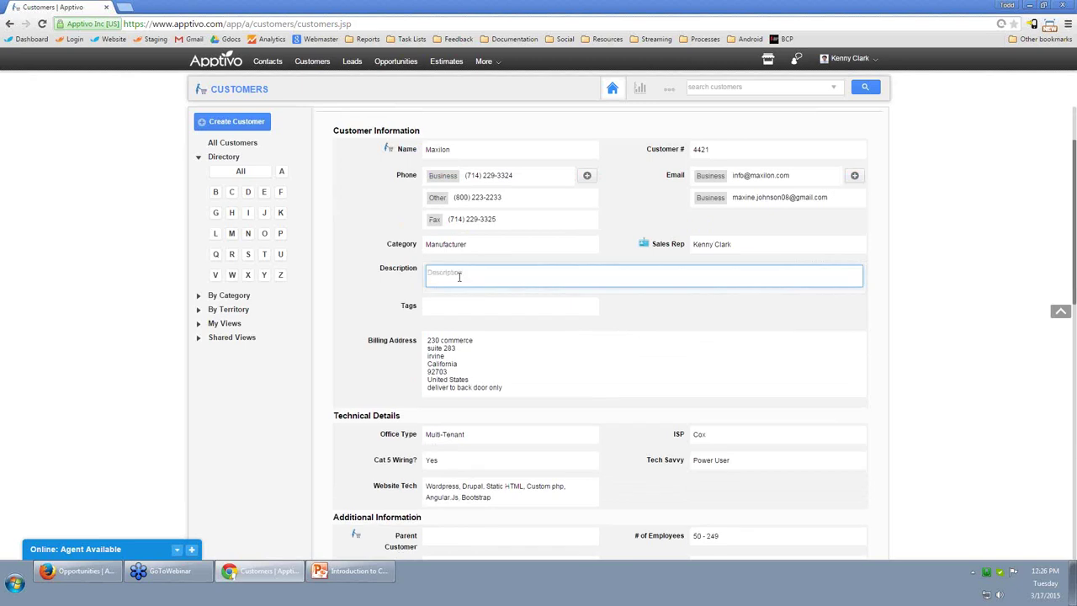
pyautogui.click(951, 307)
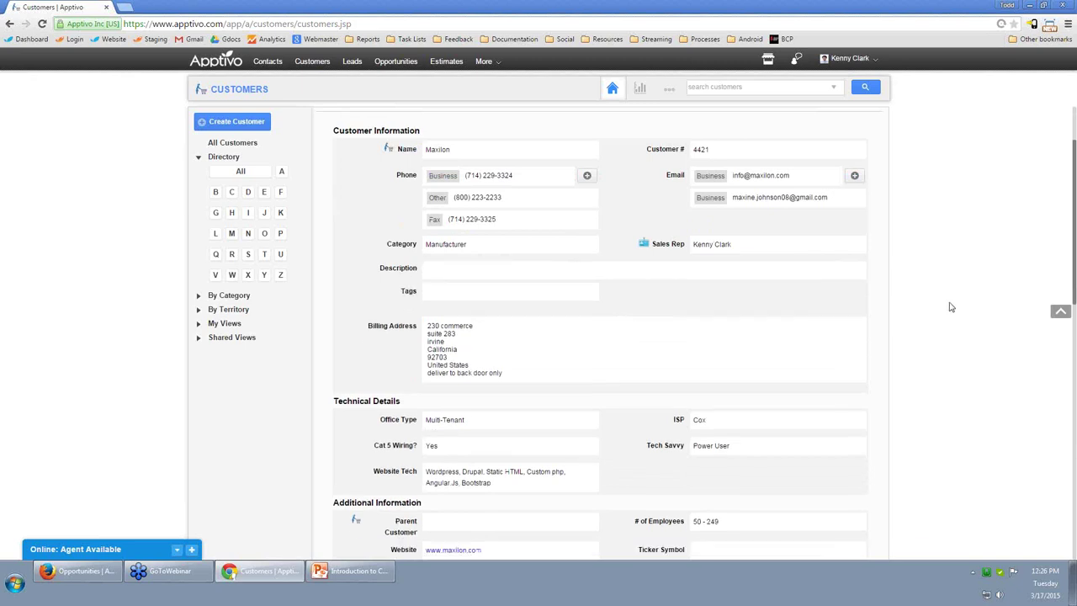
pyautogui.scroll(-3, 949, 306)
pyautogui.scroll(1, 439, 250)
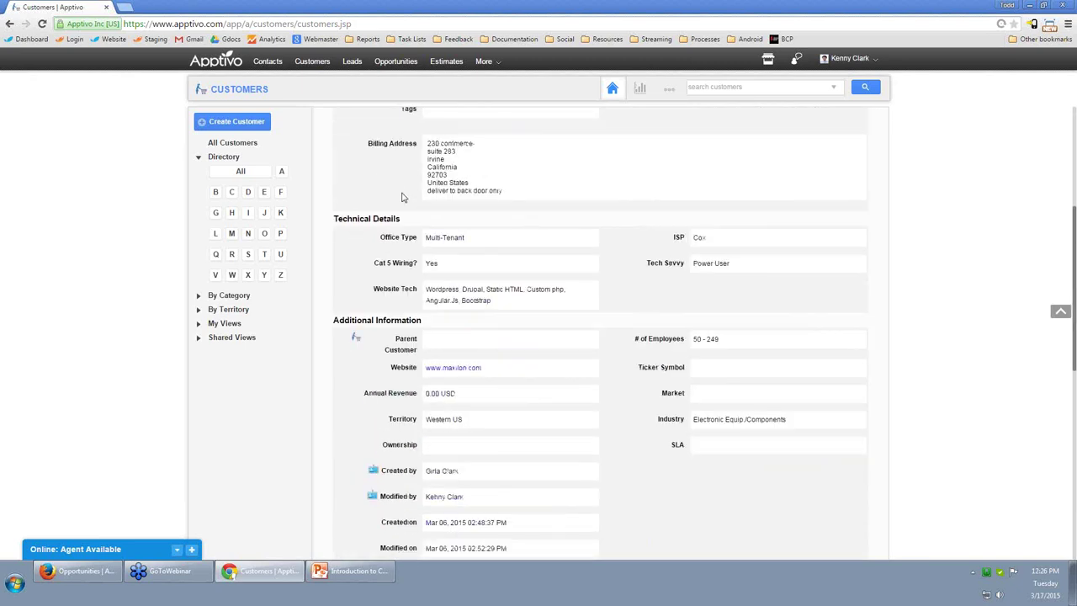
pyautogui.click(494, 238)
pyautogui.click(475, 240)
pyautogui.click(390, 261)
pyautogui.click(729, 243)
pyautogui.click(762, 242)
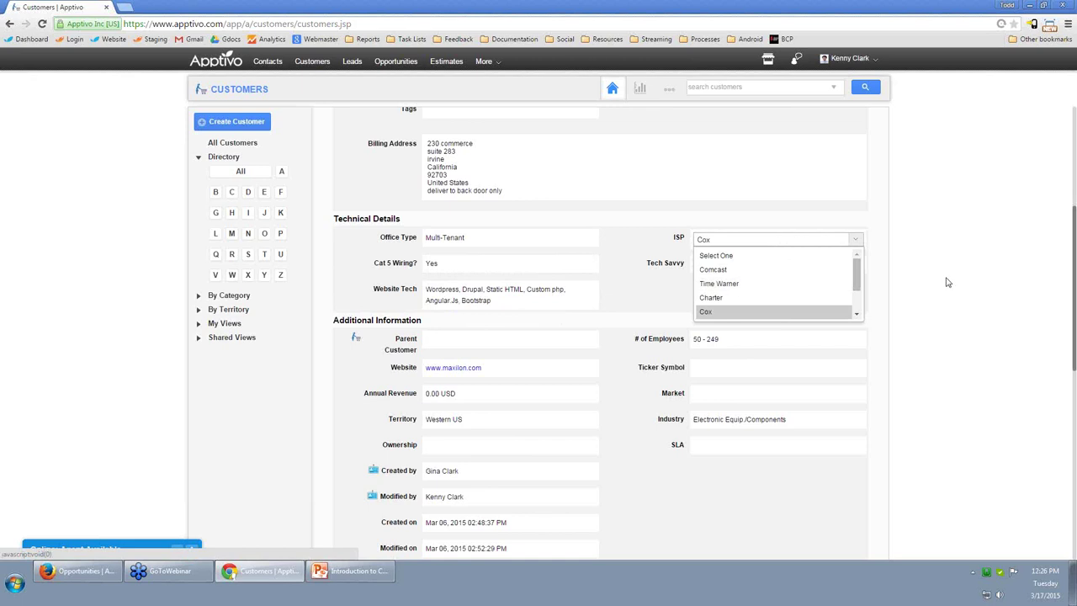
pyautogui.click(671, 249)
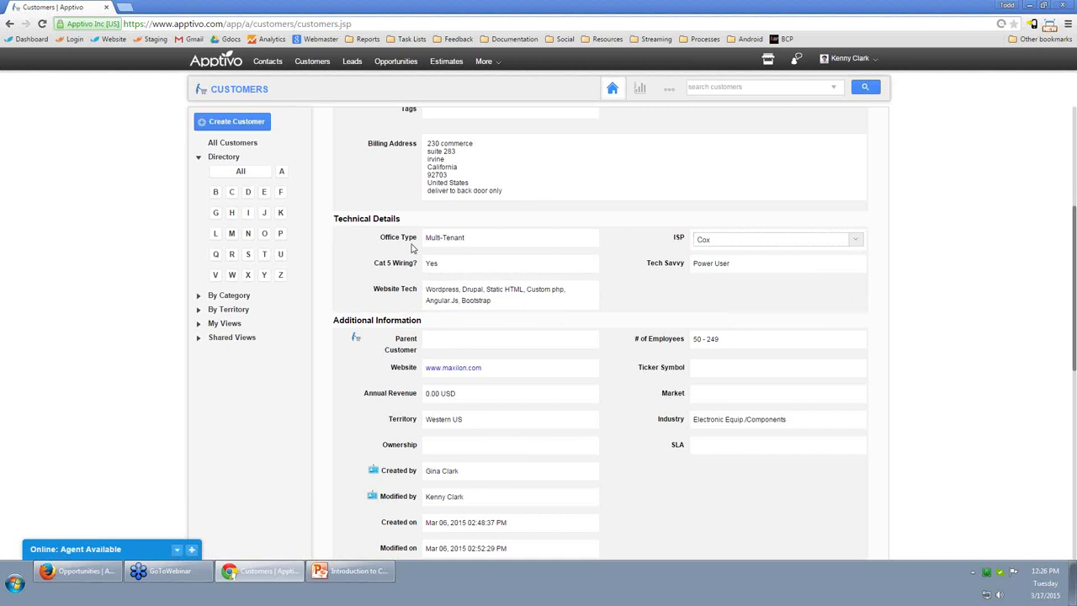
pyautogui.scroll(4, 673, 327)
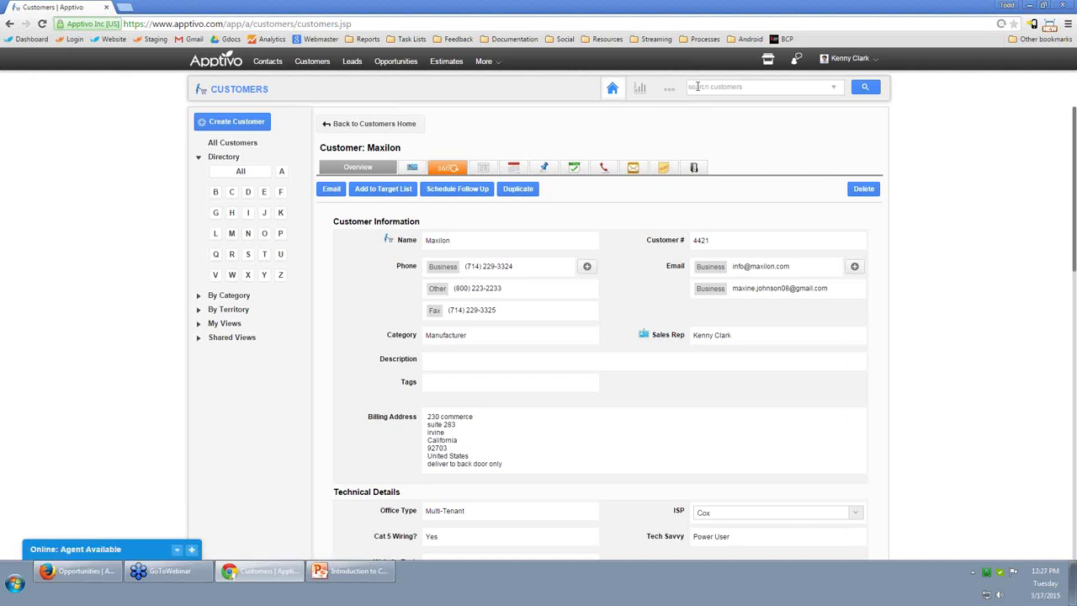
# Open the Customers settings and go to Customize App for the customer layout.
pyautogui.click(670, 88)
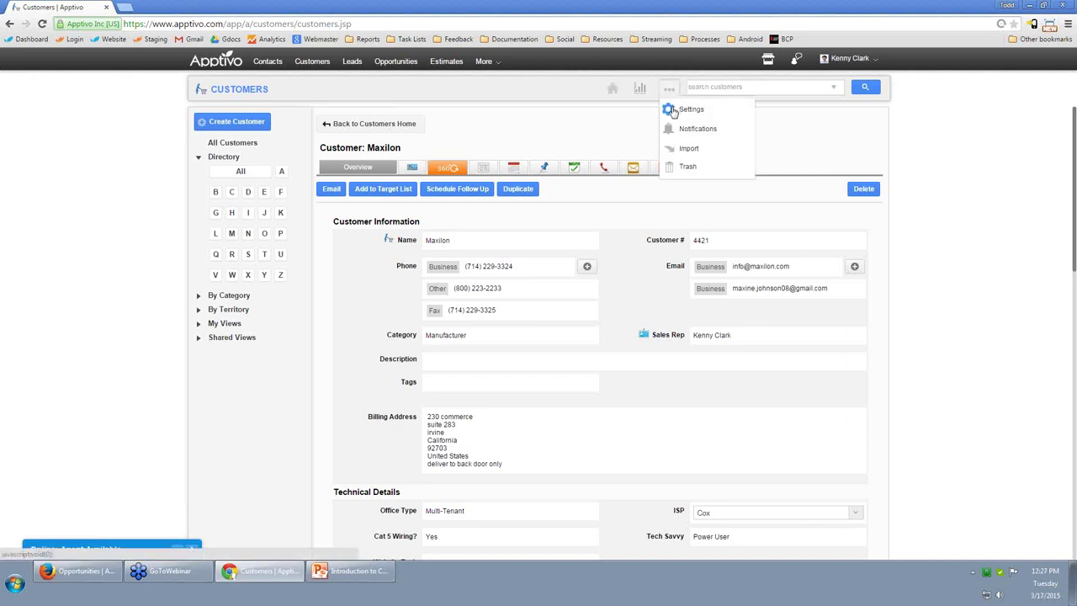
pyautogui.click(686, 109)
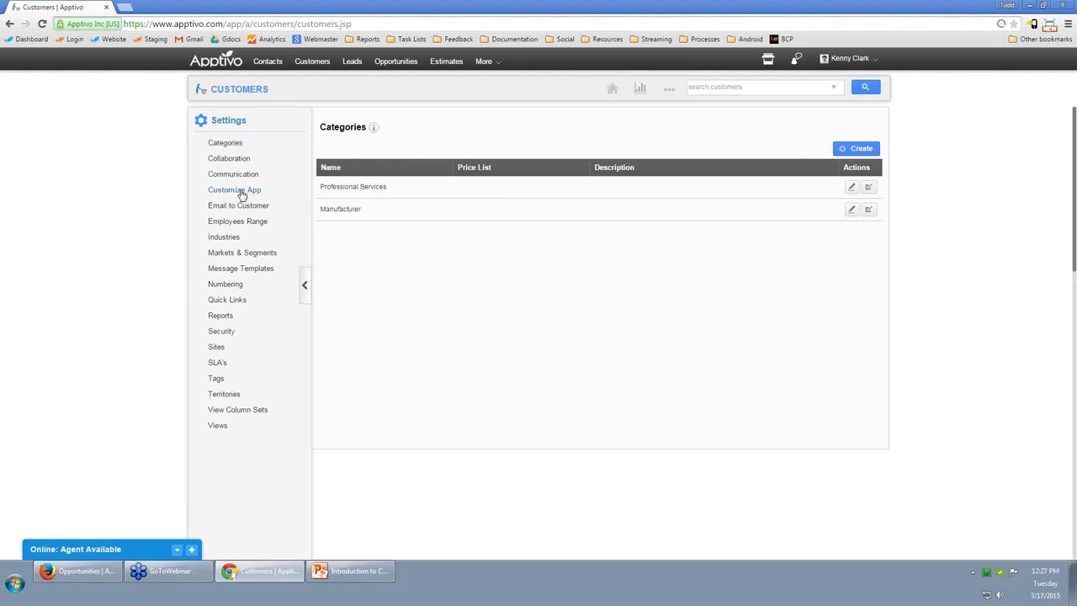
pyautogui.click(242, 193)
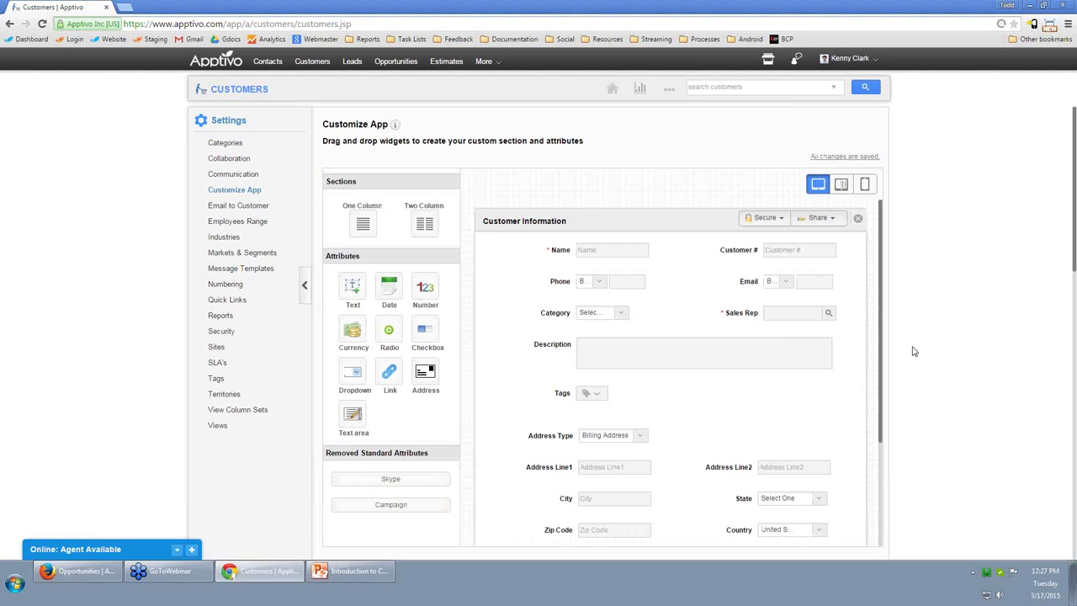
# Move Description into Additional Information, then remove Description, Annual Revenue and Ticker Symbol from the layout.
pyautogui.moveTo(568, 339)
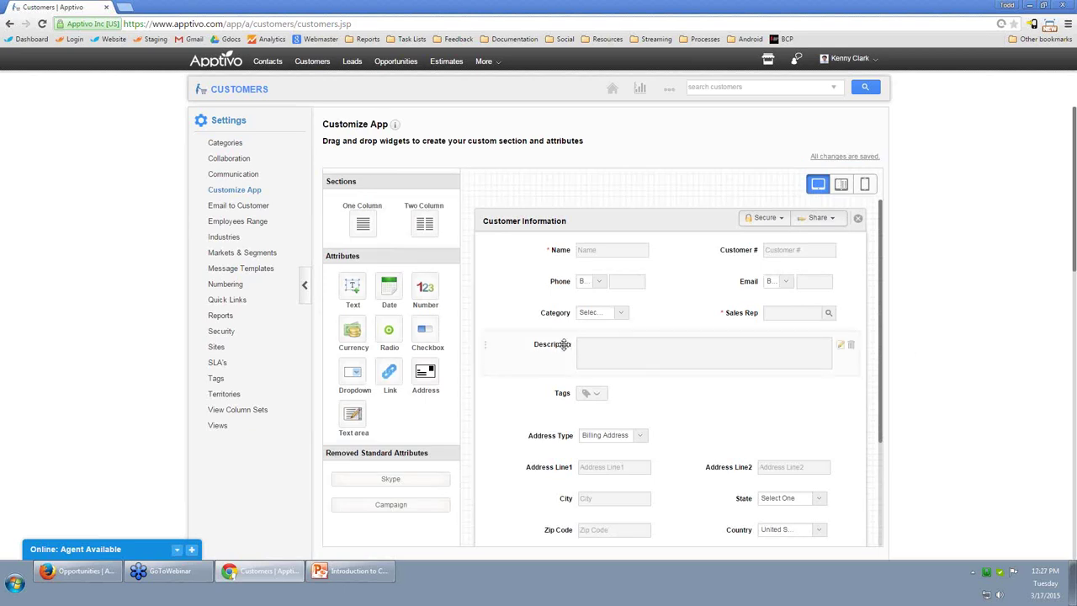
pyautogui.scroll(-4, 558, 405)
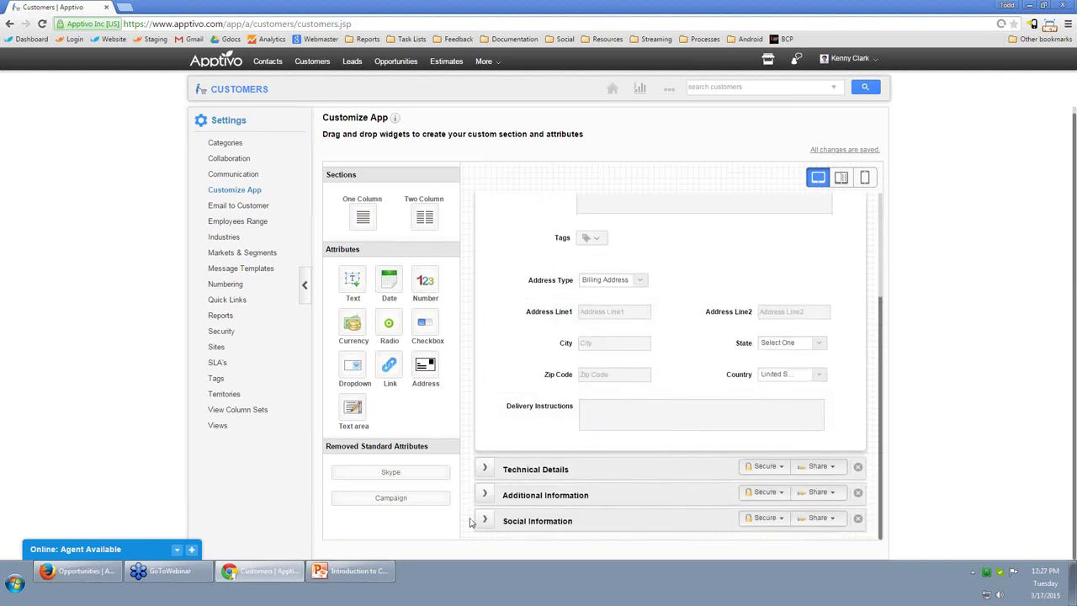
pyautogui.click(484, 495)
pyautogui.scroll(2, 595, 303)
pyautogui.moveTo(595, 303); pyautogui.dragTo(646, 445)
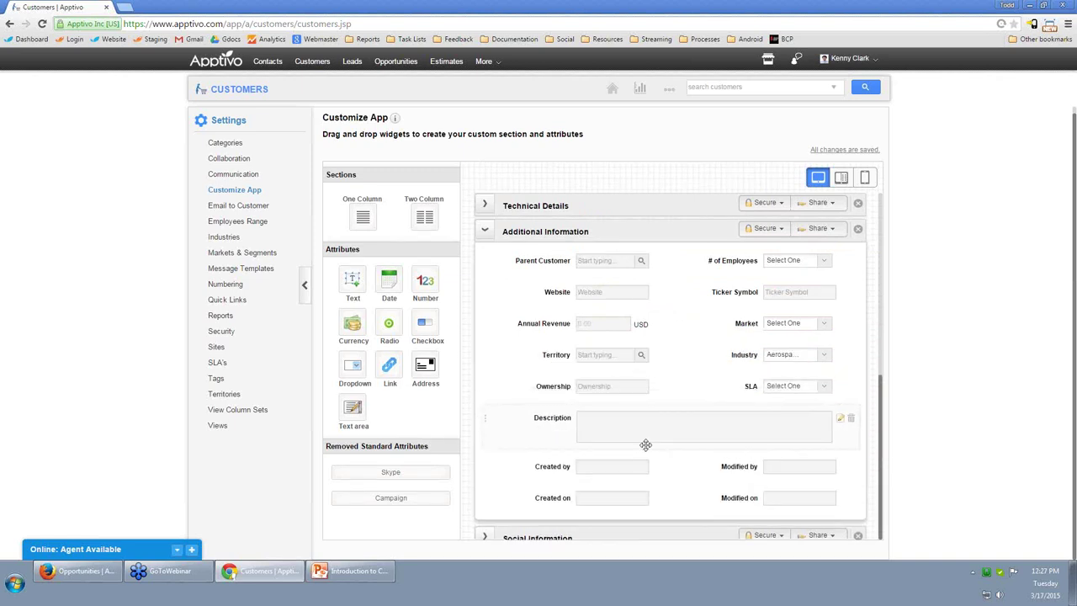
pyautogui.click(850, 421)
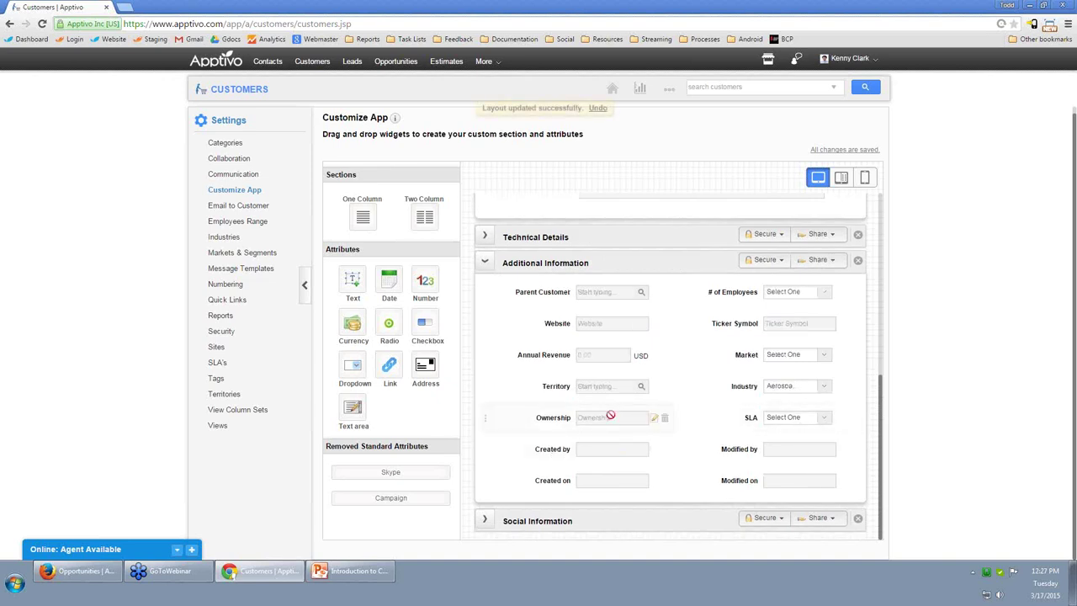
pyautogui.click(670, 356)
pyautogui.click(851, 325)
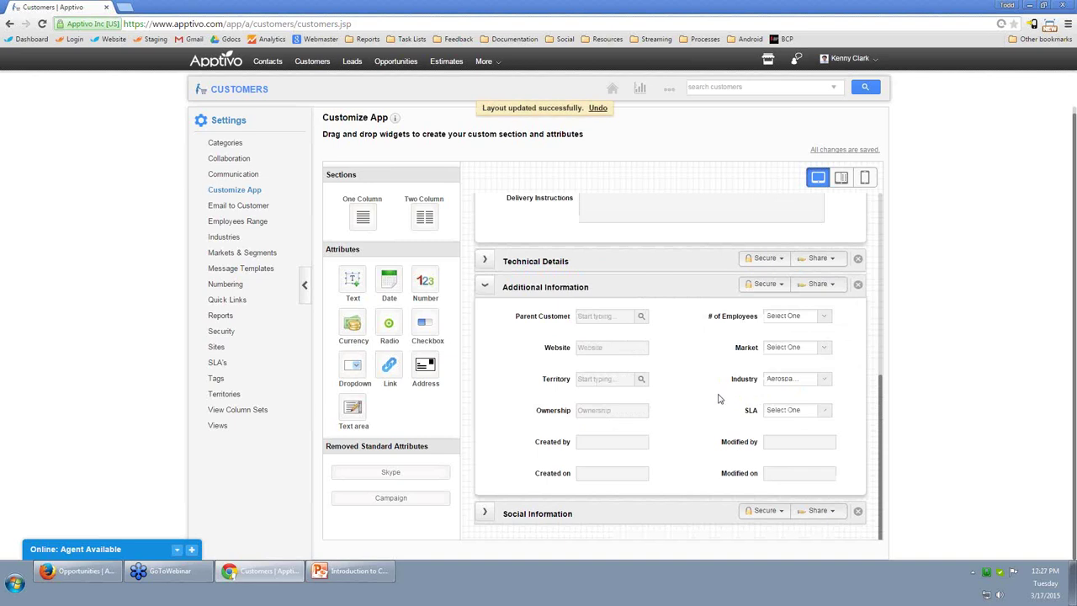
# Move Industry into the left column below Website and rename it 'SIC Code'.
pyautogui.moveTo(745, 379); pyautogui.dragTo(505, 384)
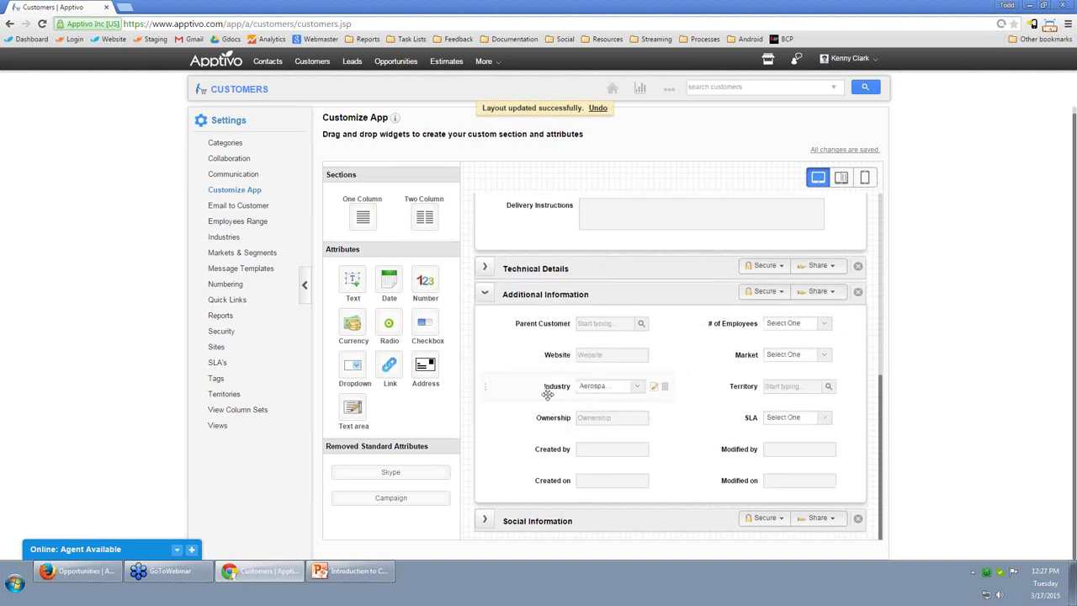
pyautogui.click(567, 385)
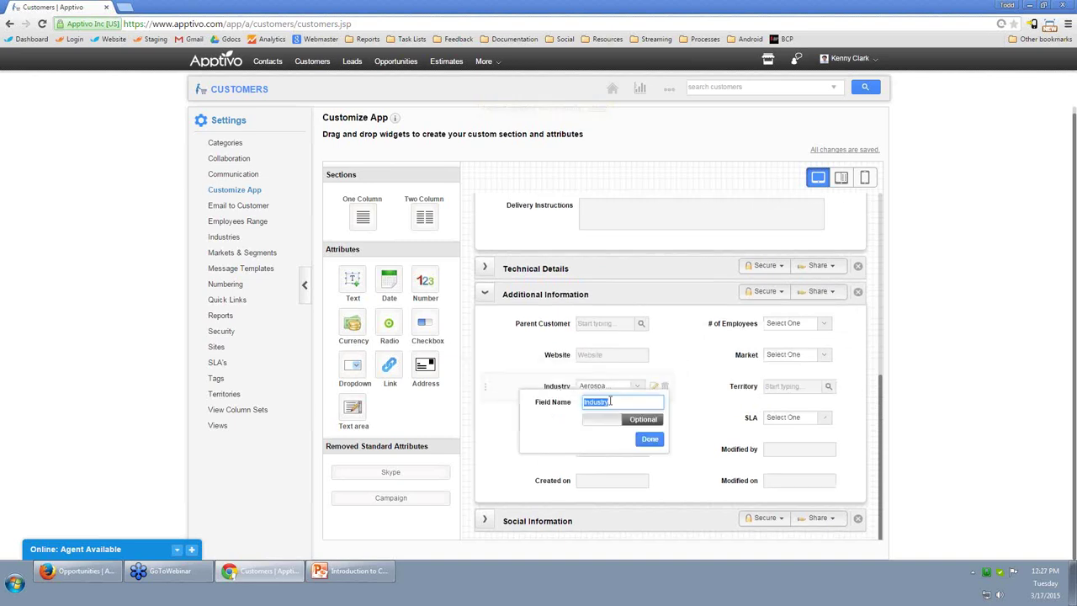
pyautogui.write('SIC Code')
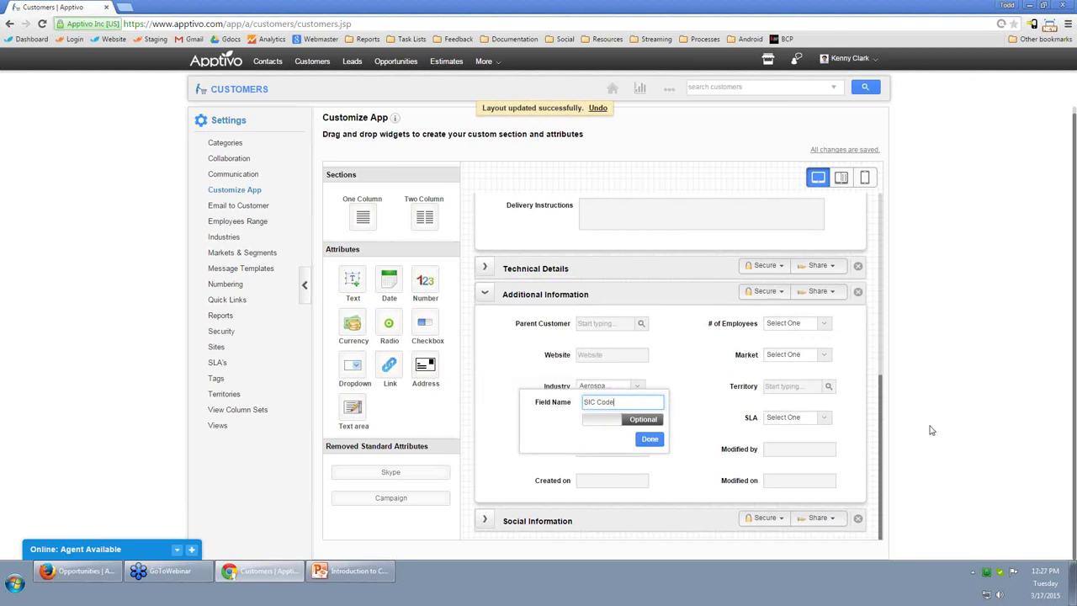
pyautogui.click(932, 430)
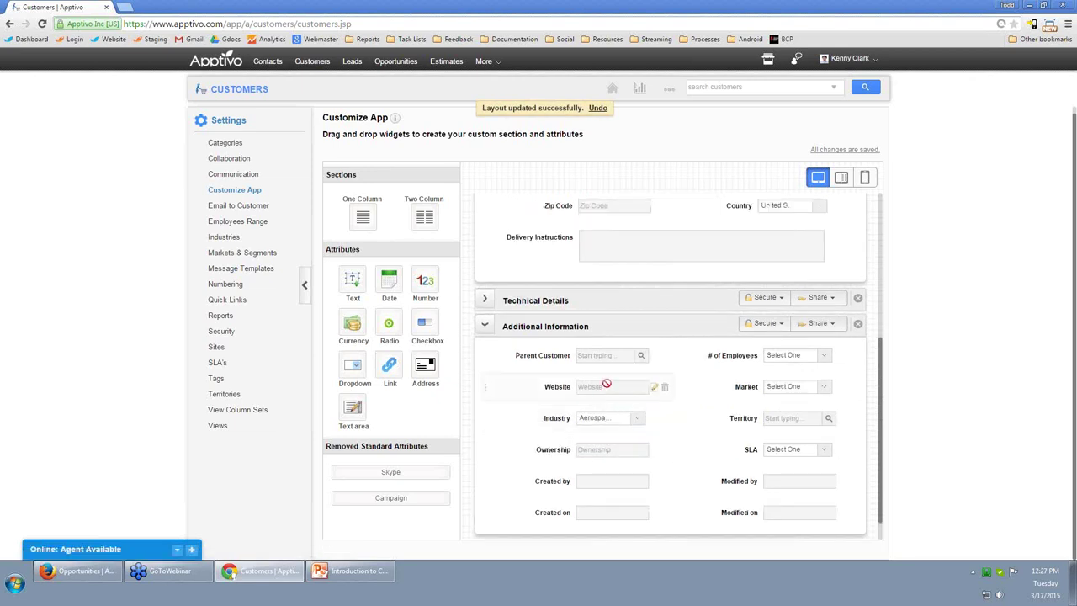
# Expand Technical Details, pick up a new dropdown field, then return to Customers home.
pyautogui.click(485, 303)
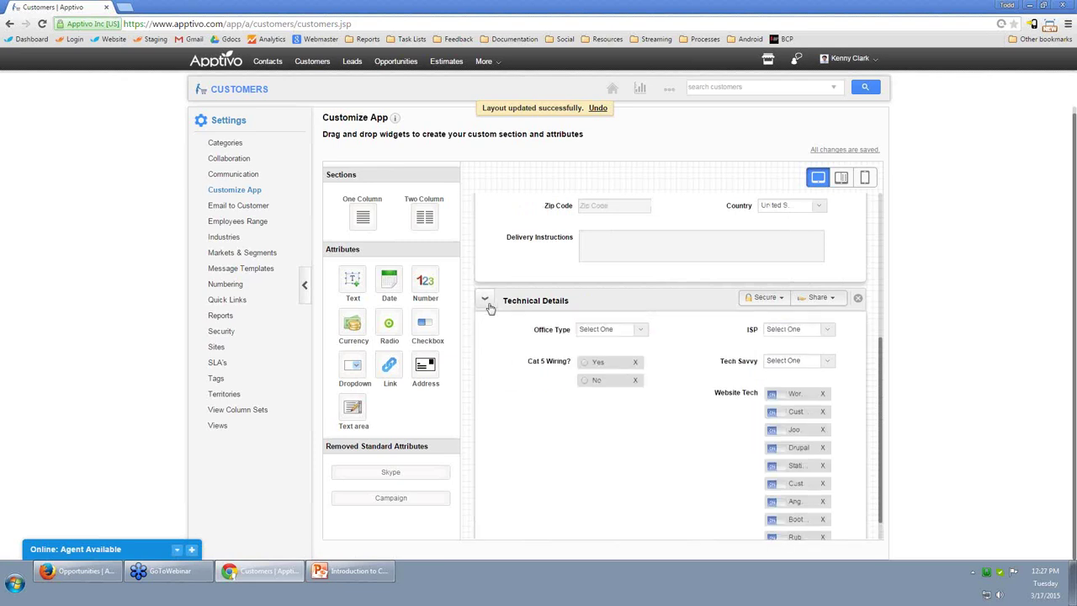
pyautogui.scroll(-4, 648, 333)
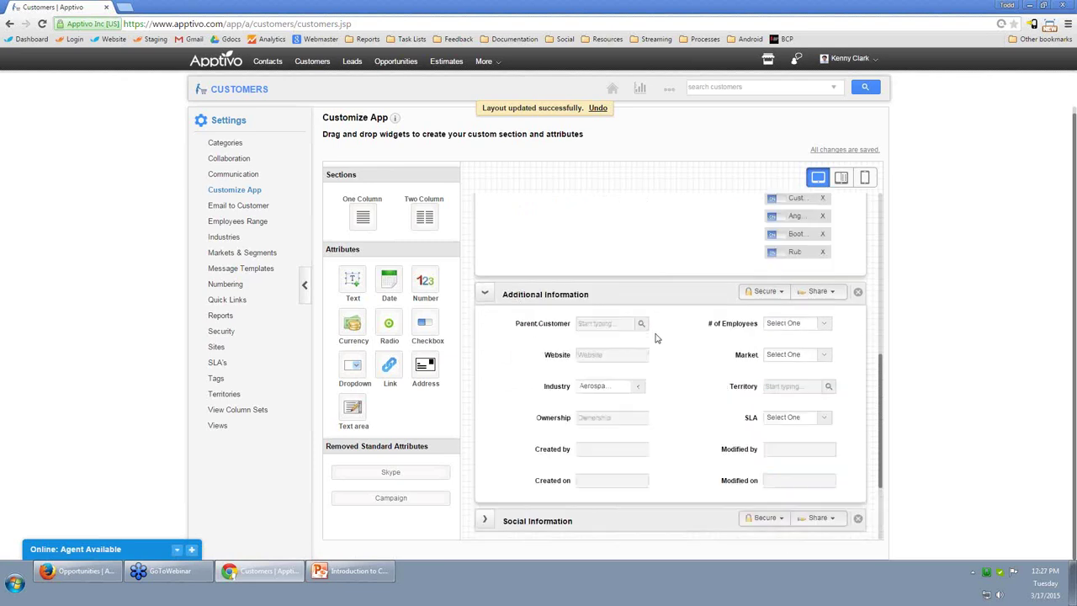
pyautogui.scroll(3, 640, 329)
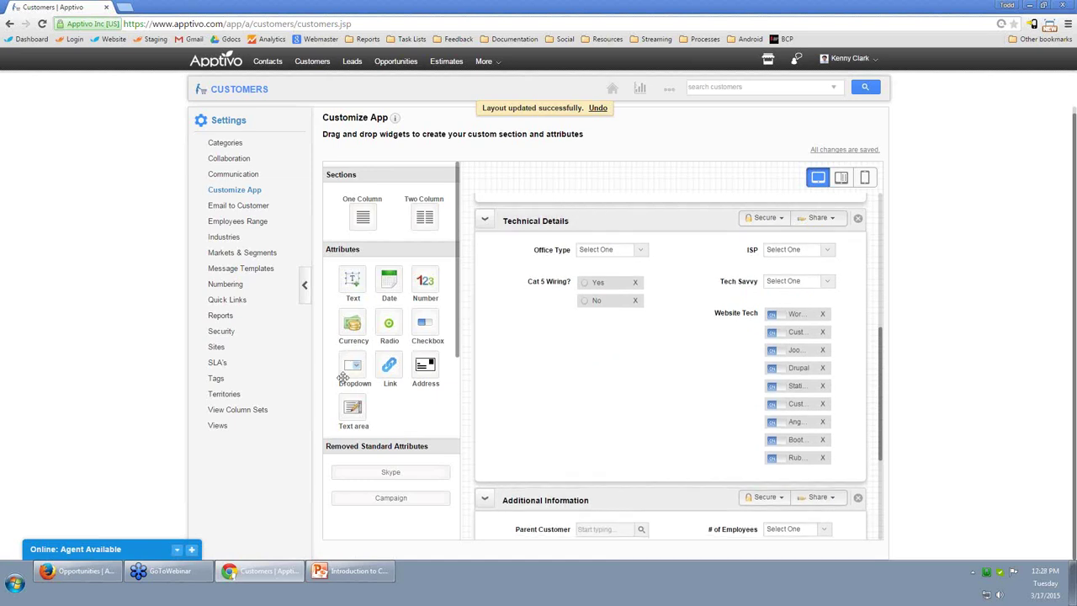
pyautogui.moveTo(353, 370); pyautogui.dragTo(354, 364)
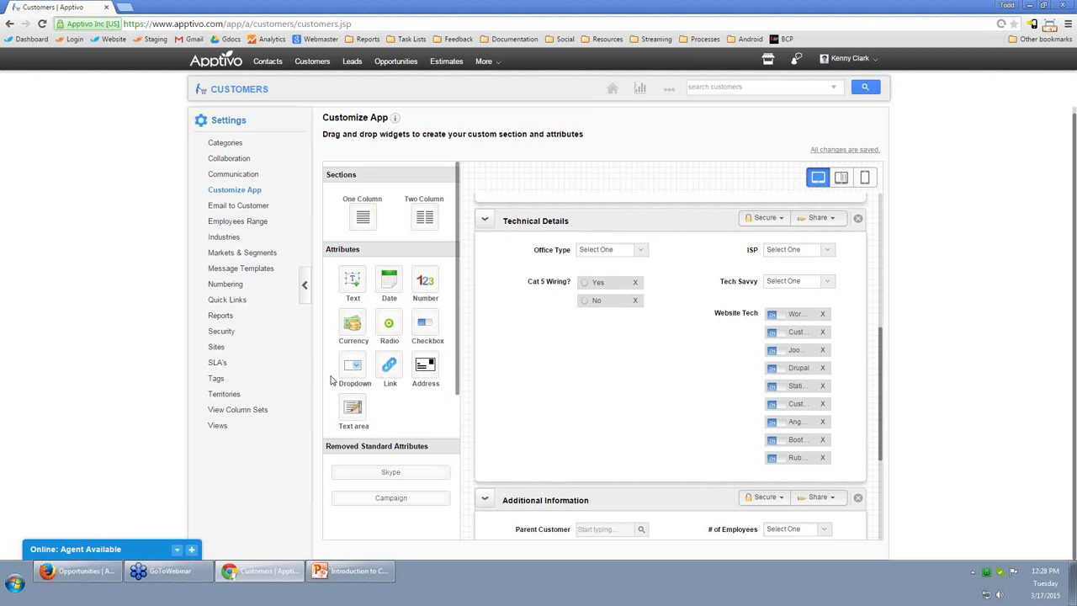
pyautogui.click(250, 93)
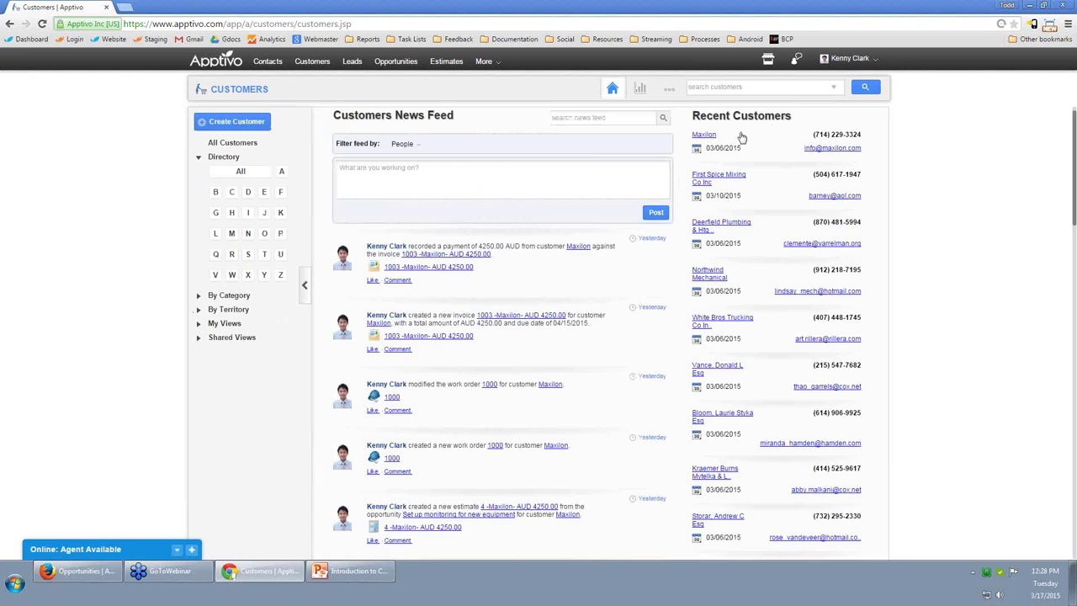
# Reopen Maxilon and show its follow-ups calendar for the week of Mar 15–21 2015.
pyautogui.click(712, 140)
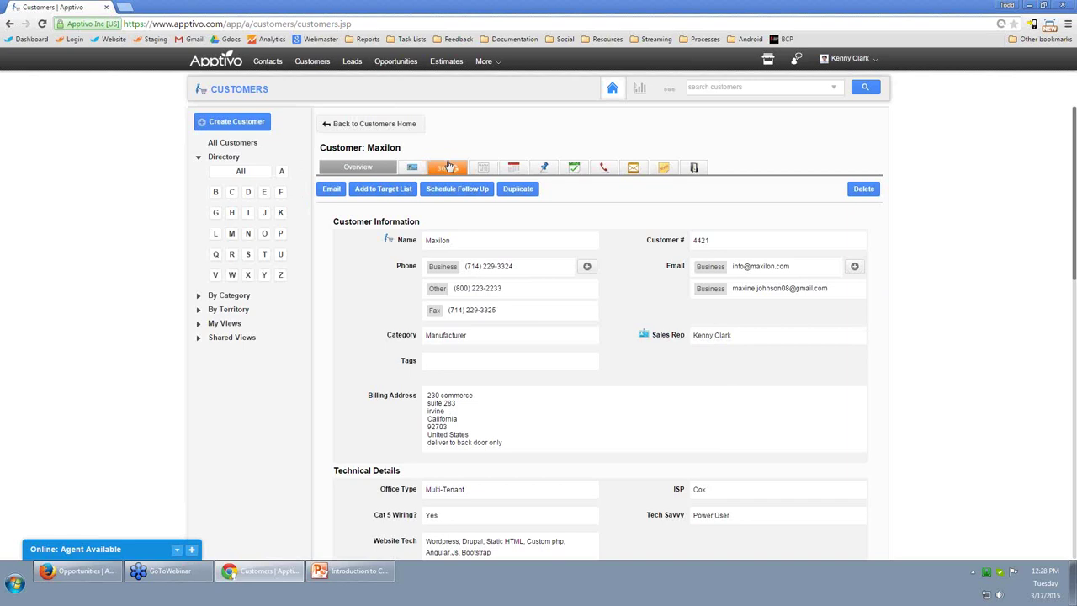
pyautogui.click(547, 169)
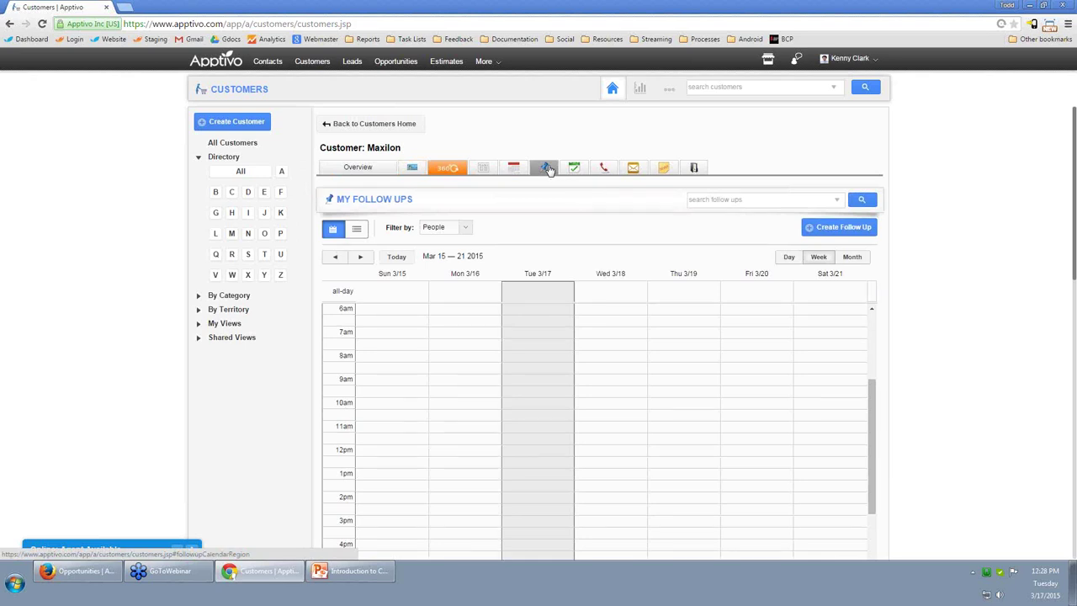
pyautogui.moveTo(403, 149); pyautogui.dragTo(340, 151)
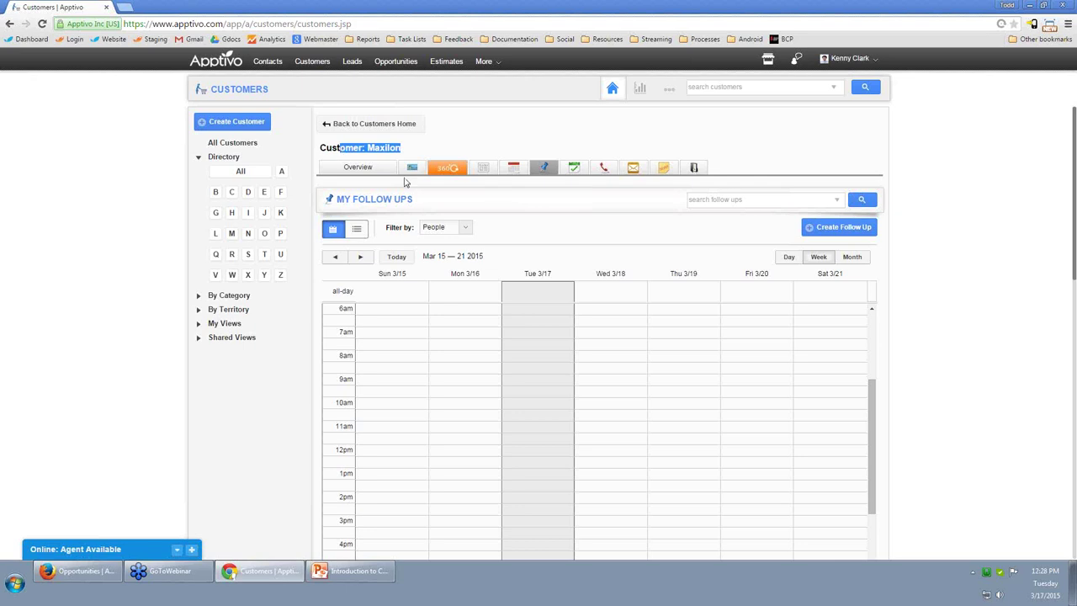
pyautogui.click(543, 225)
pyautogui.click(515, 169)
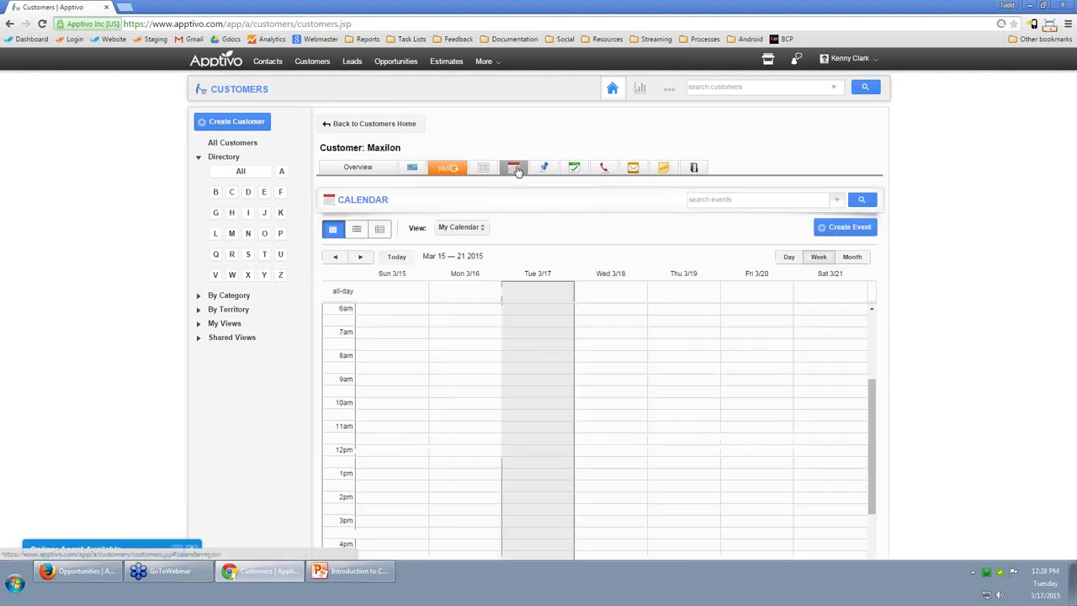
pyautogui.click(575, 169)
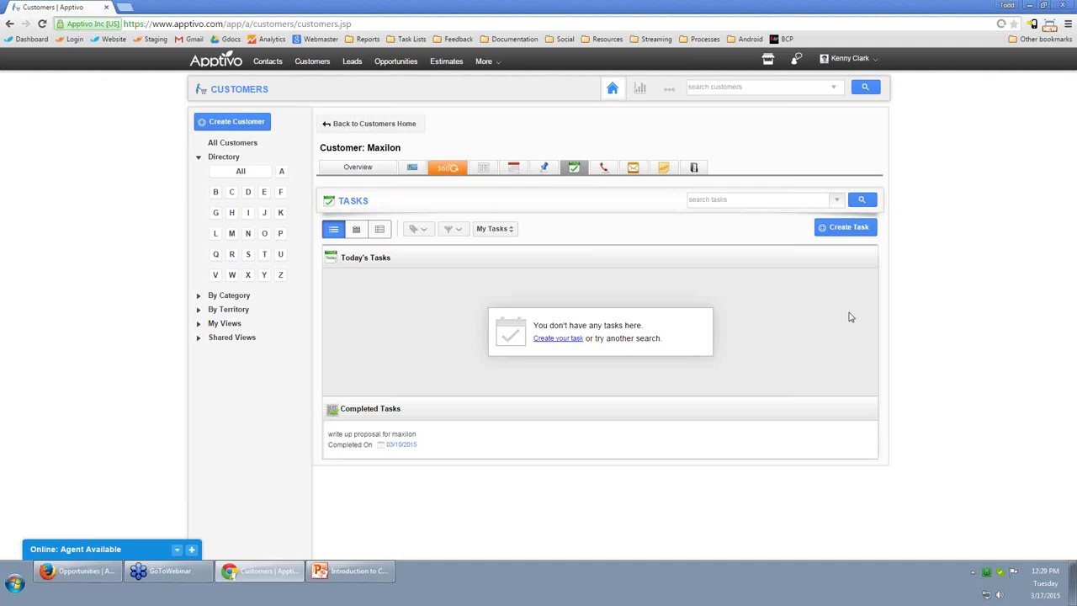
pyautogui.click(362, 168)
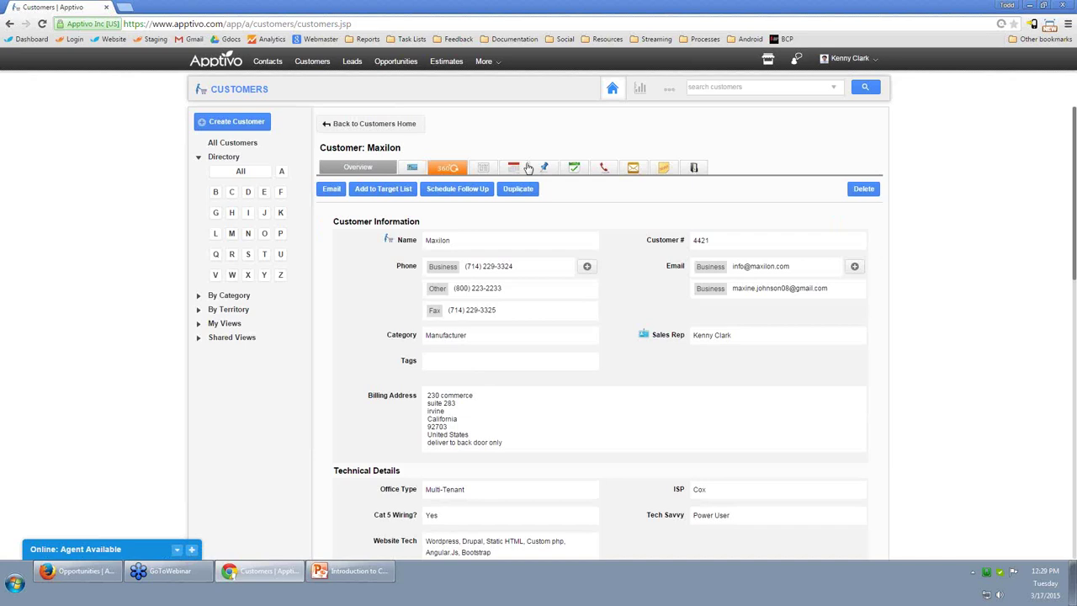
pyautogui.click(543, 168)
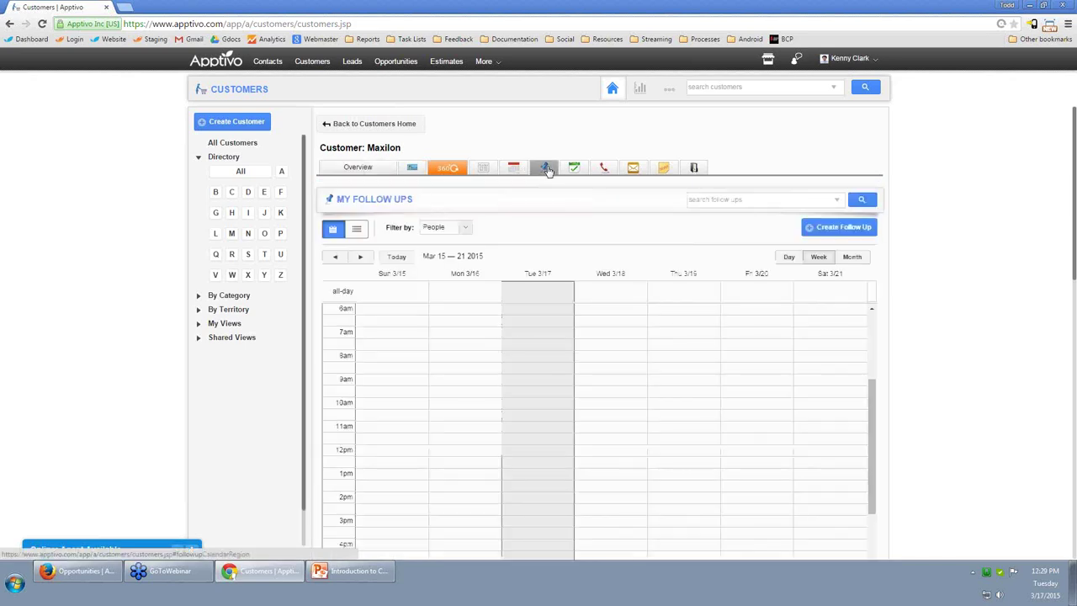
# Create a reminded Maxilon follow-up on 03/17/2015: 'call to check on contact info - phone number looks wrong'.
pyautogui.click(833, 227)
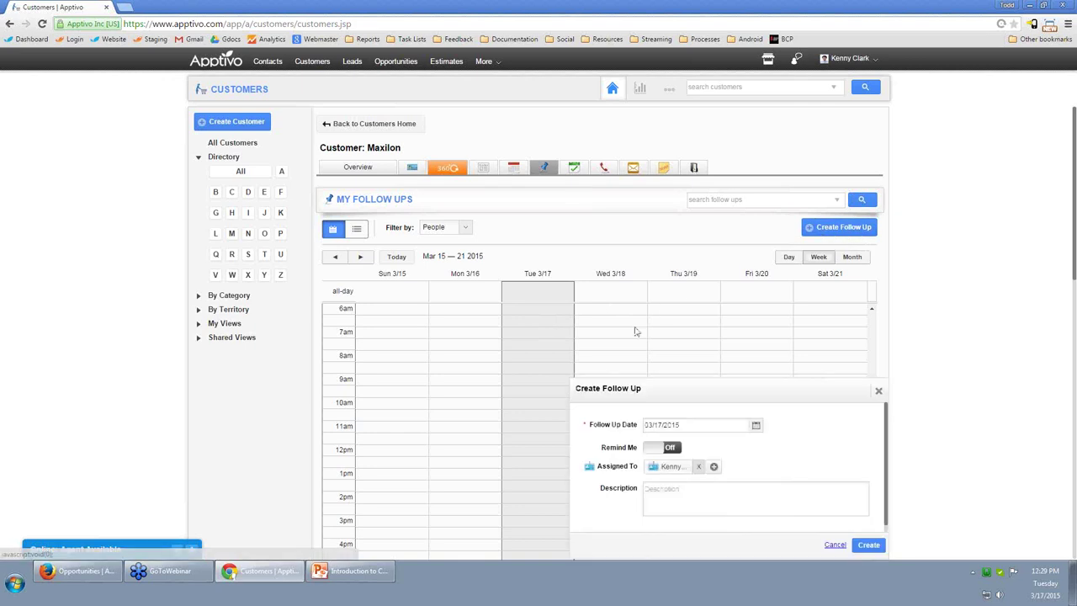
pyautogui.click(678, 502)
pyautogui.write('call to check on contact info - phone number looks wrong')
pyautogui.click(656, 454)
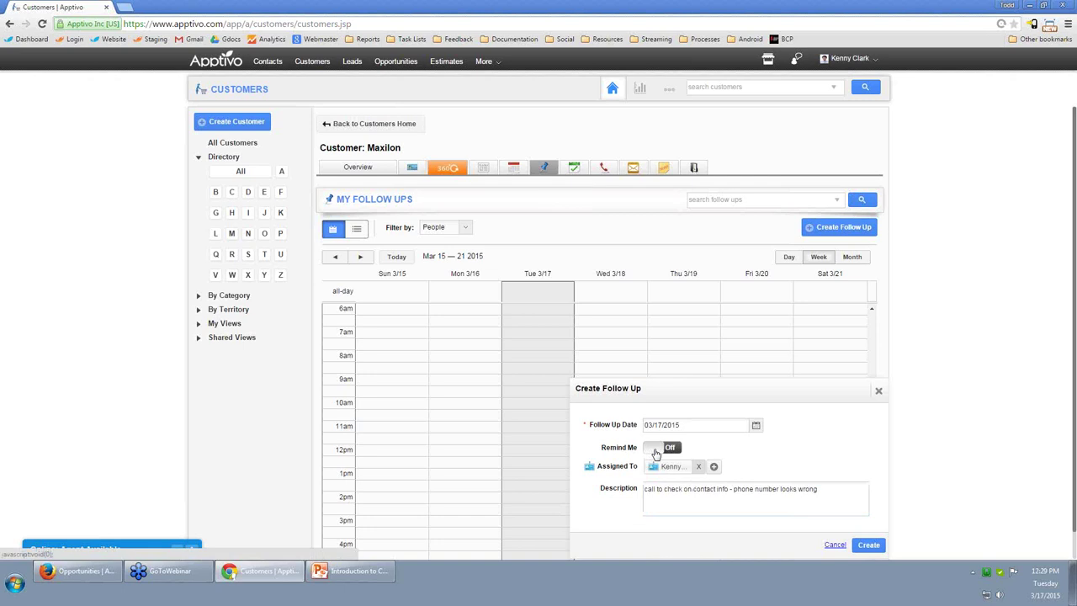
pyautogui.click(870, 545)
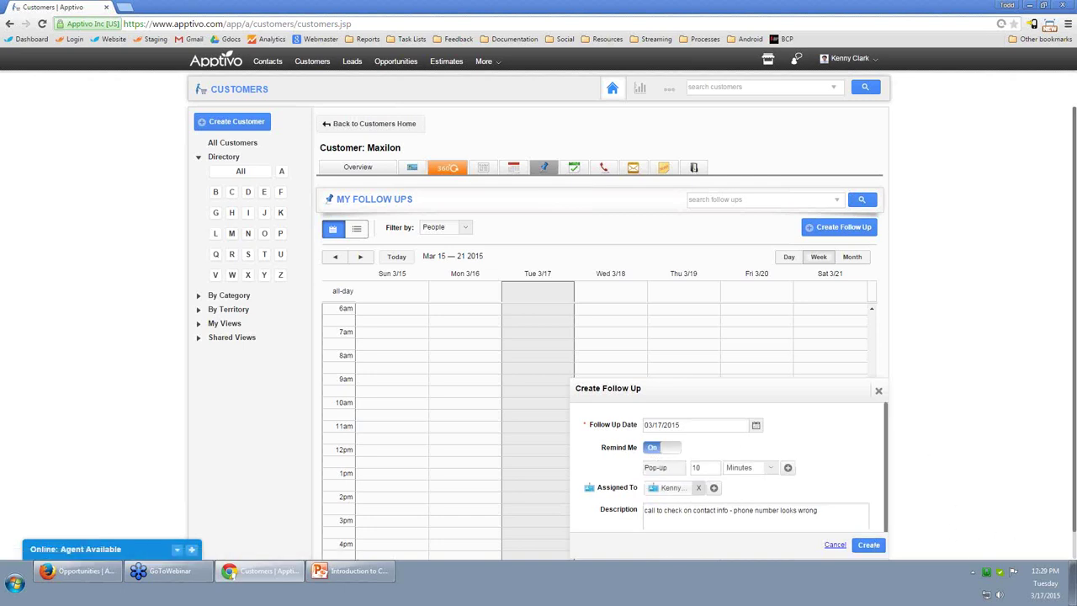
pyautogui.click(876, 547)
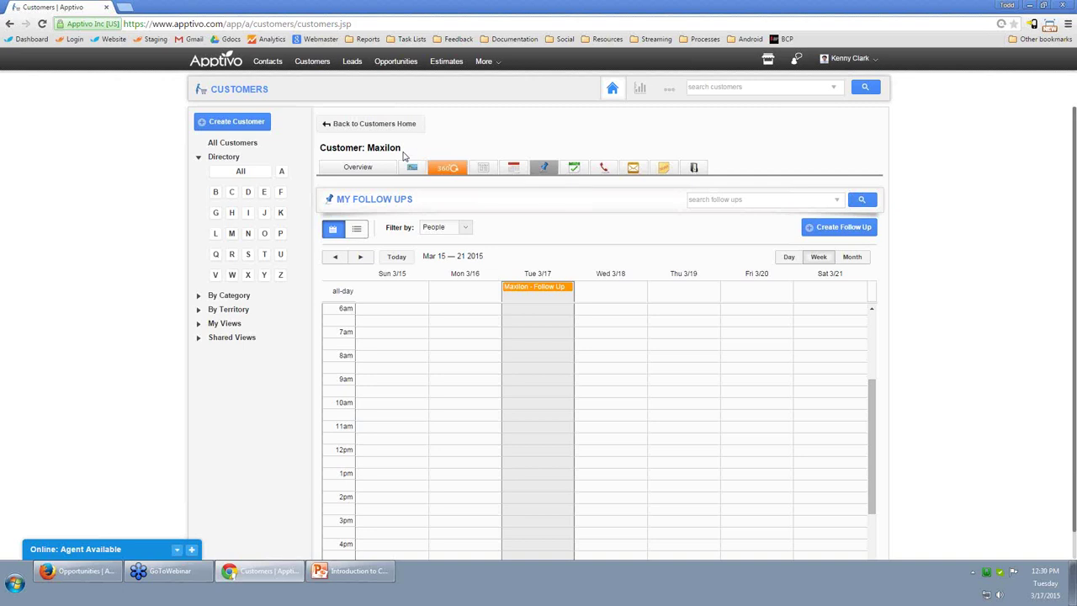
pyautogui.click(209, 66)
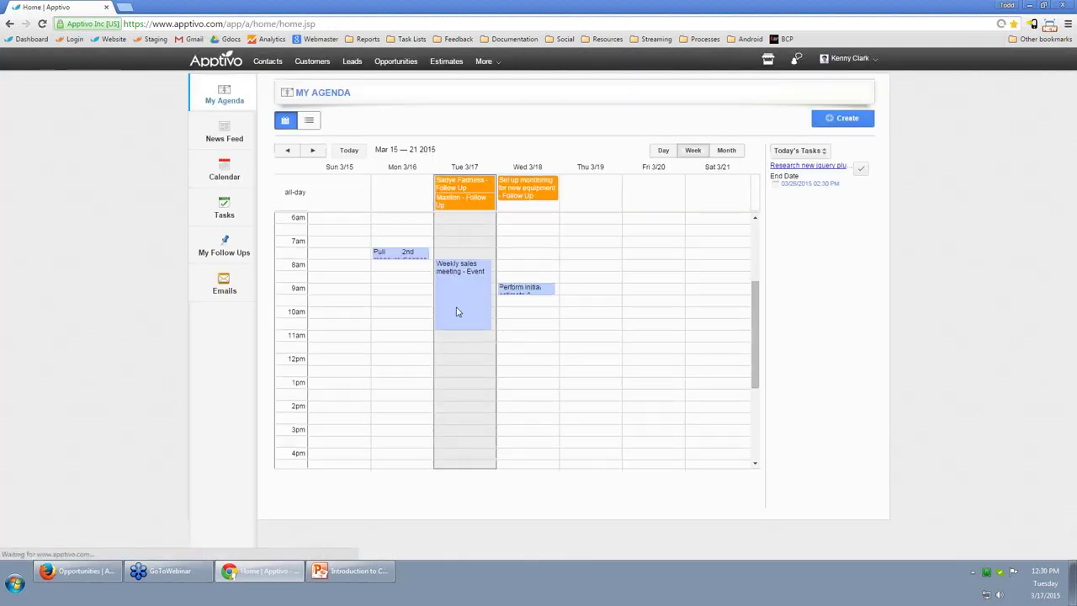
# Open the full Maxilon record from its agenda follow-up and select the Other phone row.
pyautogui.click(473, 200)
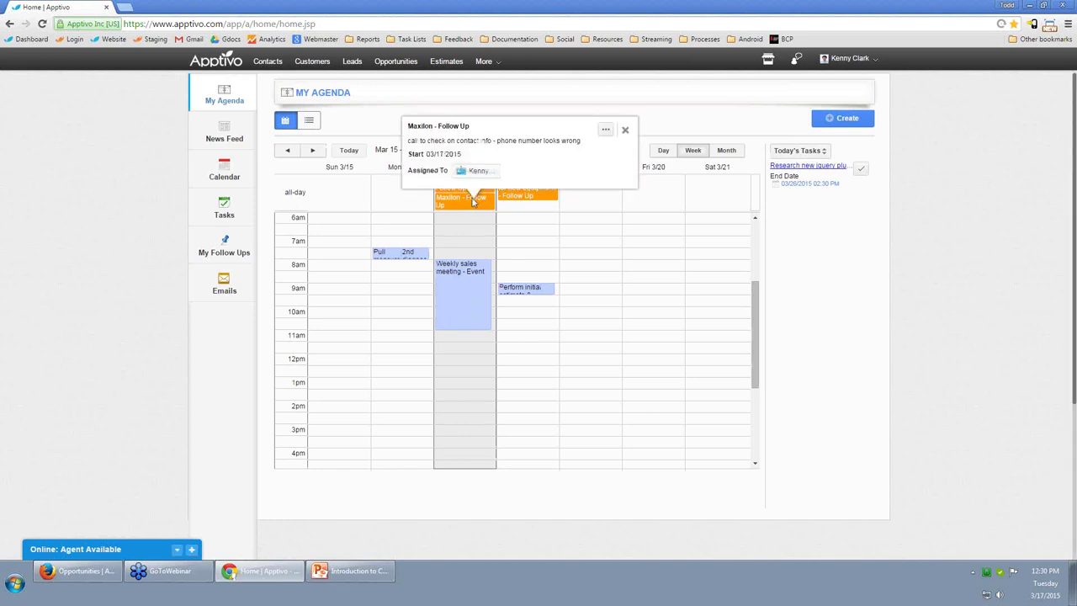
pyautogui.click(605, 132)
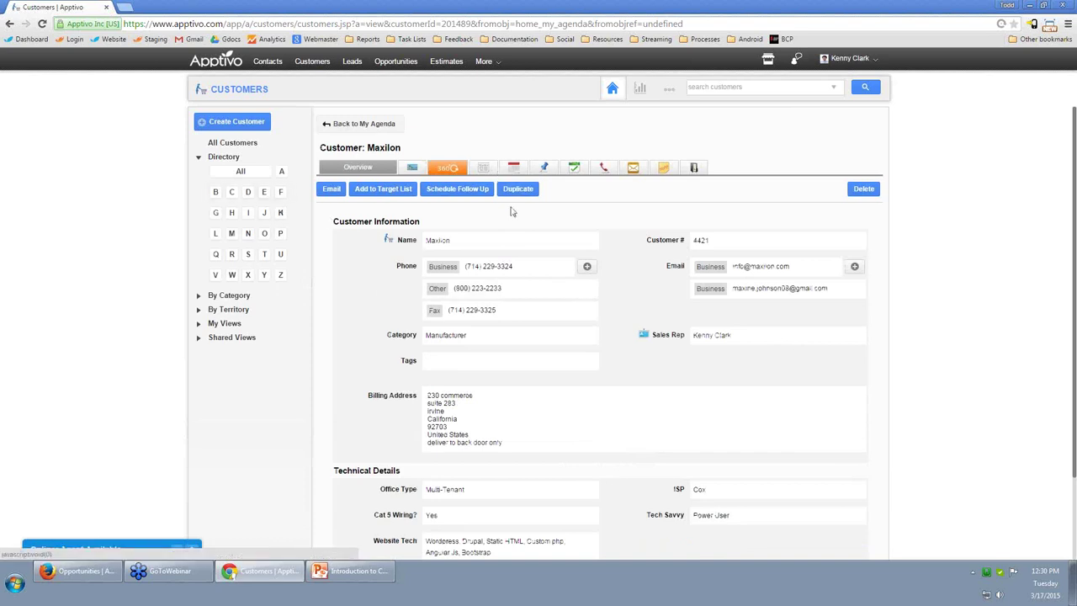
pyautogui.click(511, 293)
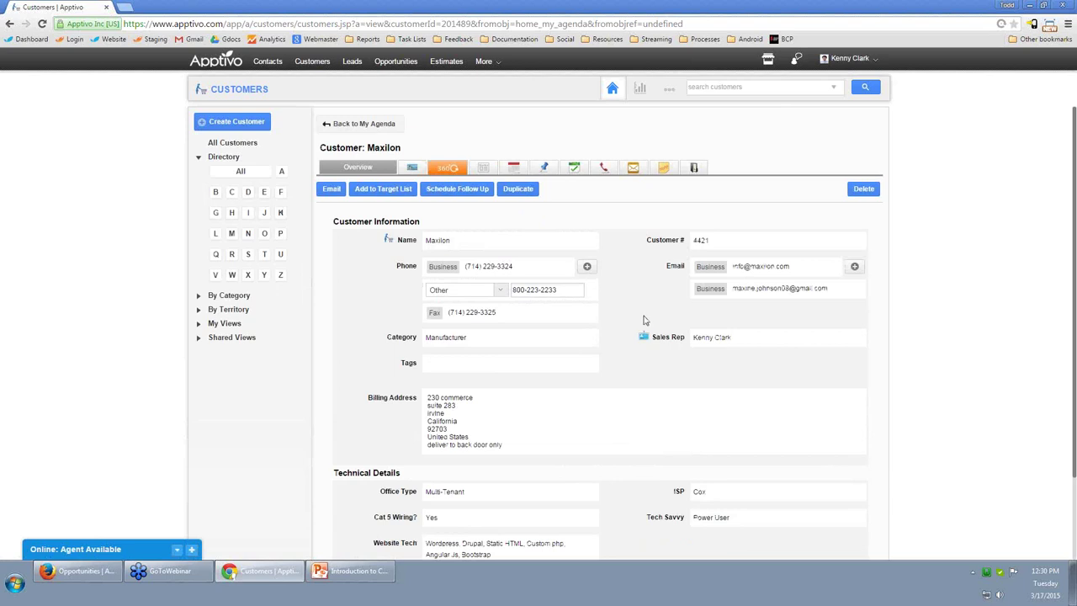
# Log an incoming Maxilon call with the subject 'information check in'.
pyautogui.click(604, 169)
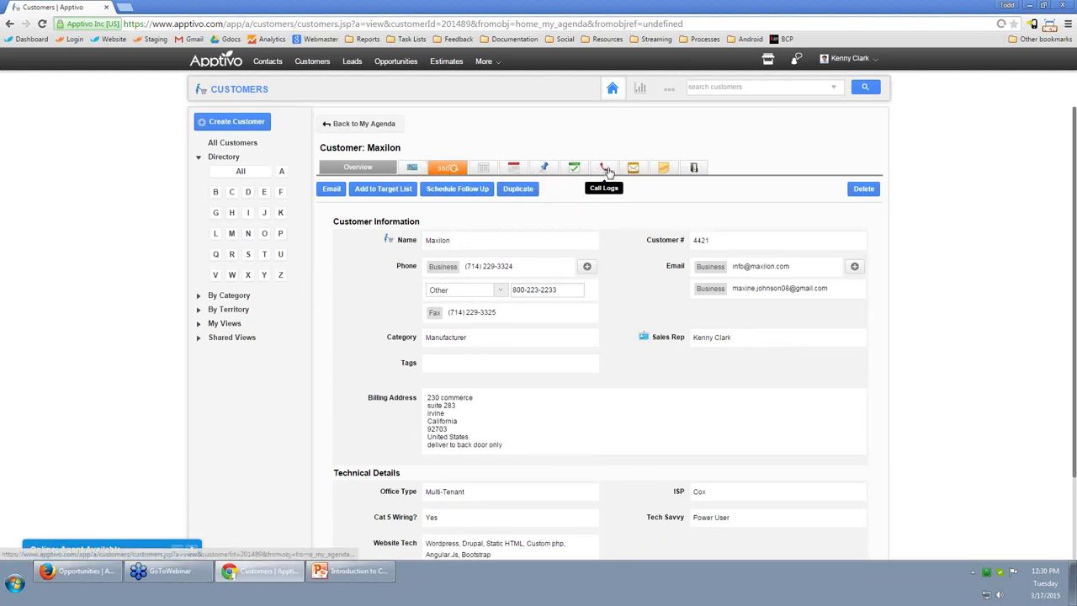
pyautogui.click(844, 227)
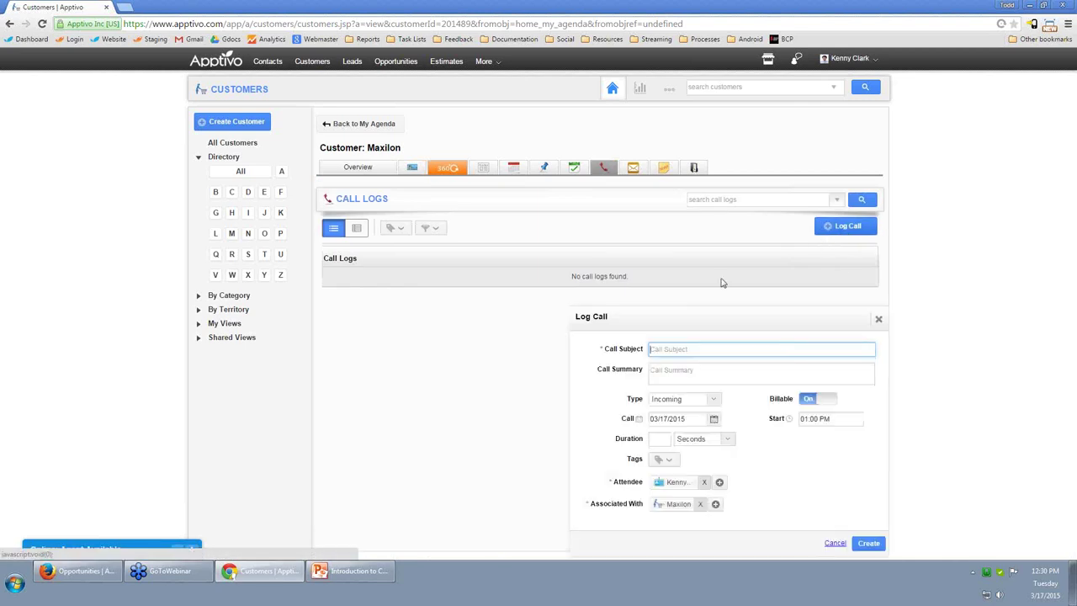
pyautogui.write('information checkin')
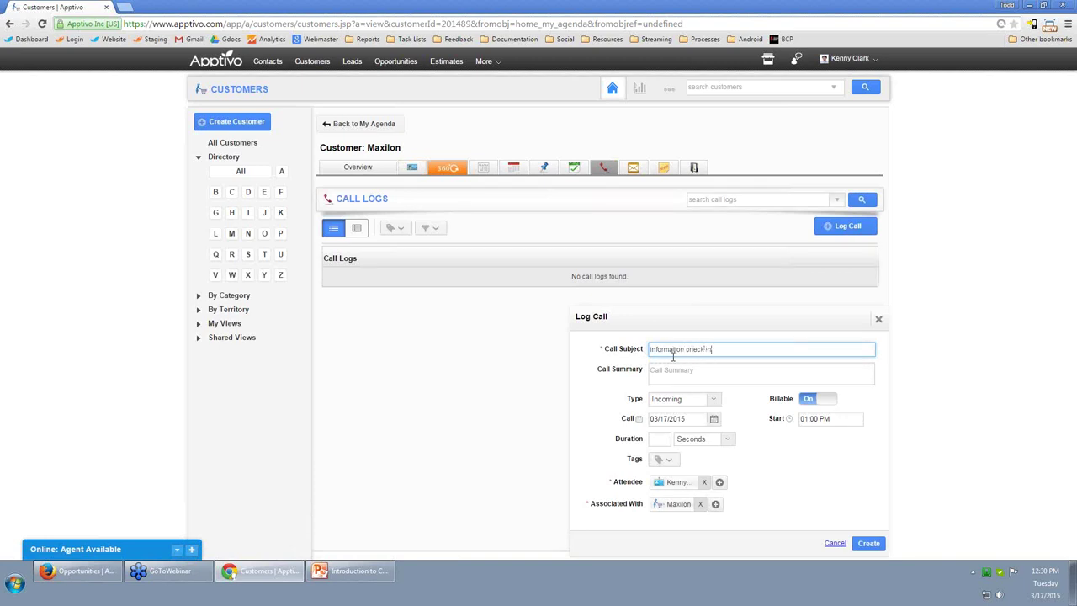
pyautogui.click(869, 544)
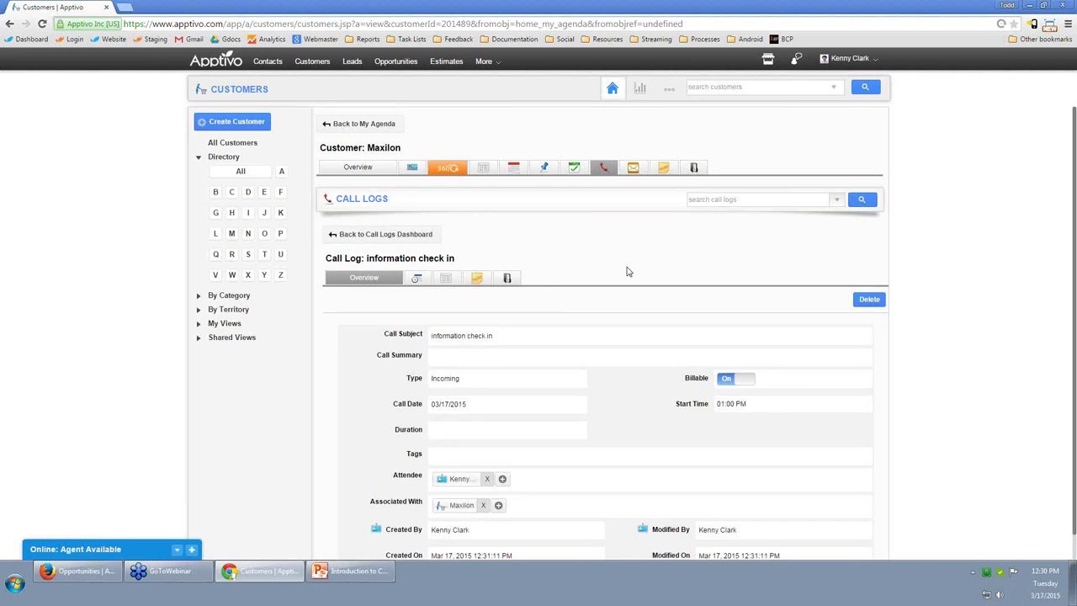
# Add the Maxilon note 'removed the fax number since it's no longer in use' and return to Overview.
pyautogui.click(663, 168)
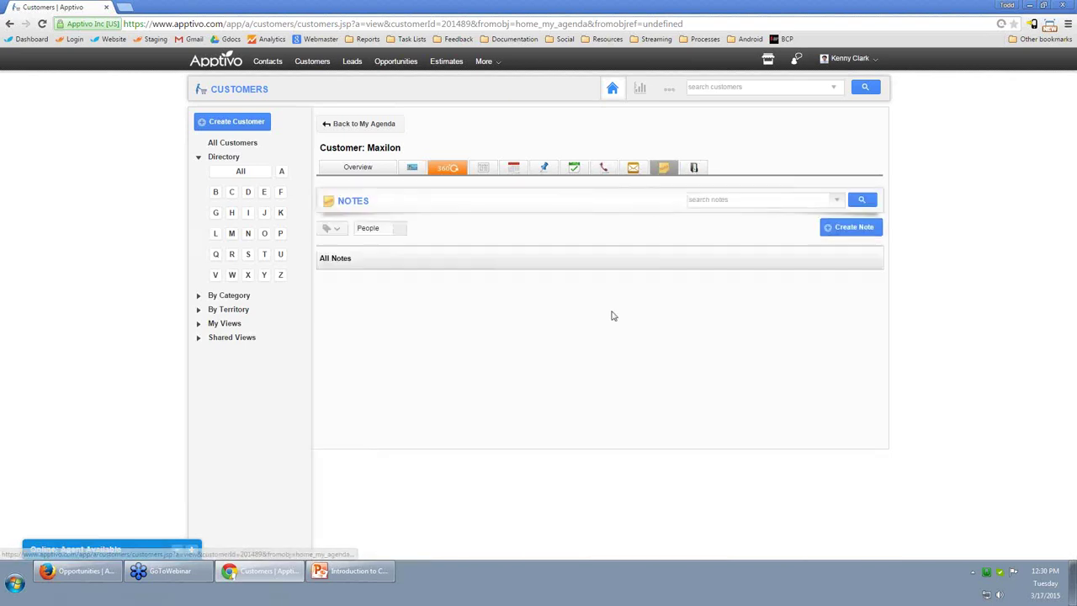
pyautogui.click(866, 231)
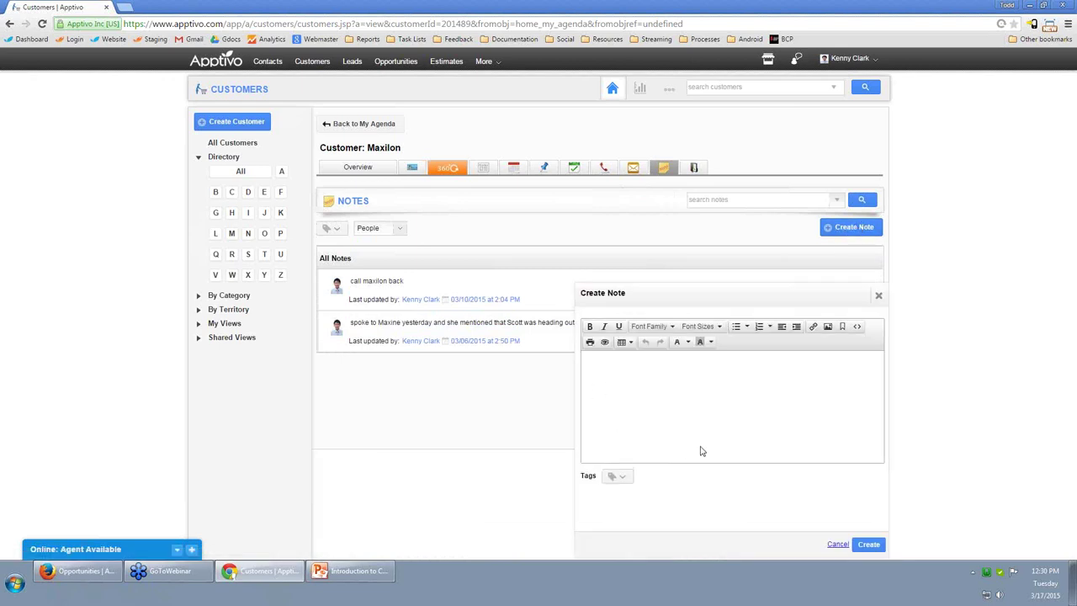
pyautogui.write("removed the fax number since it:'s")
pyautogui.press('BackSpace')
pyautogui.press('BackSpace')
pyautogui.press('BackSpace')
pyautogui.press('BackSpace')
pyautogui.write("'s ")
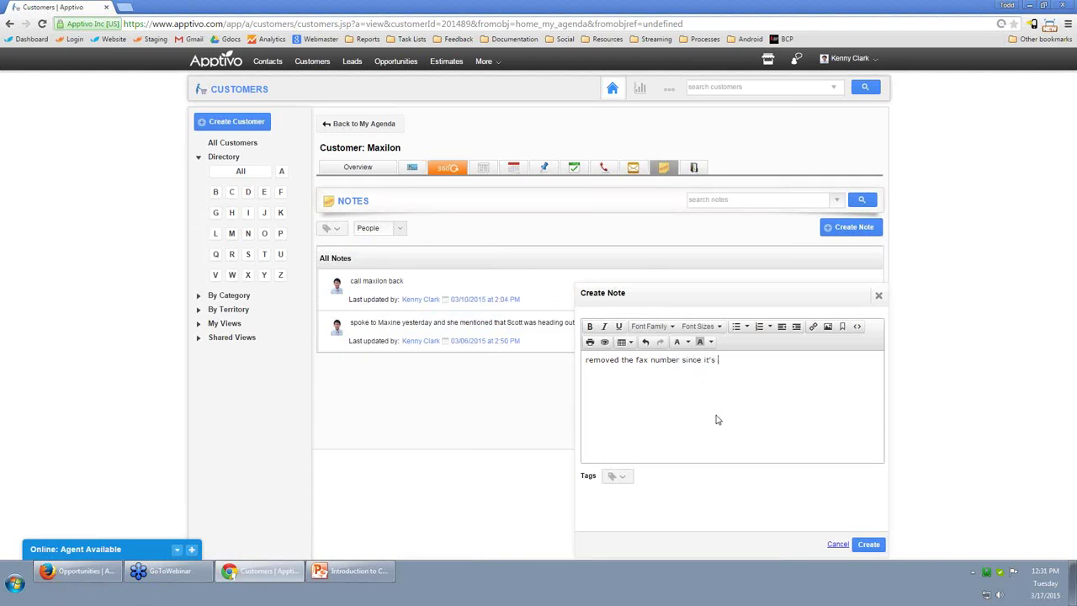
pyautogui.write('no longer in use')
pyautogui.click(870, 544)
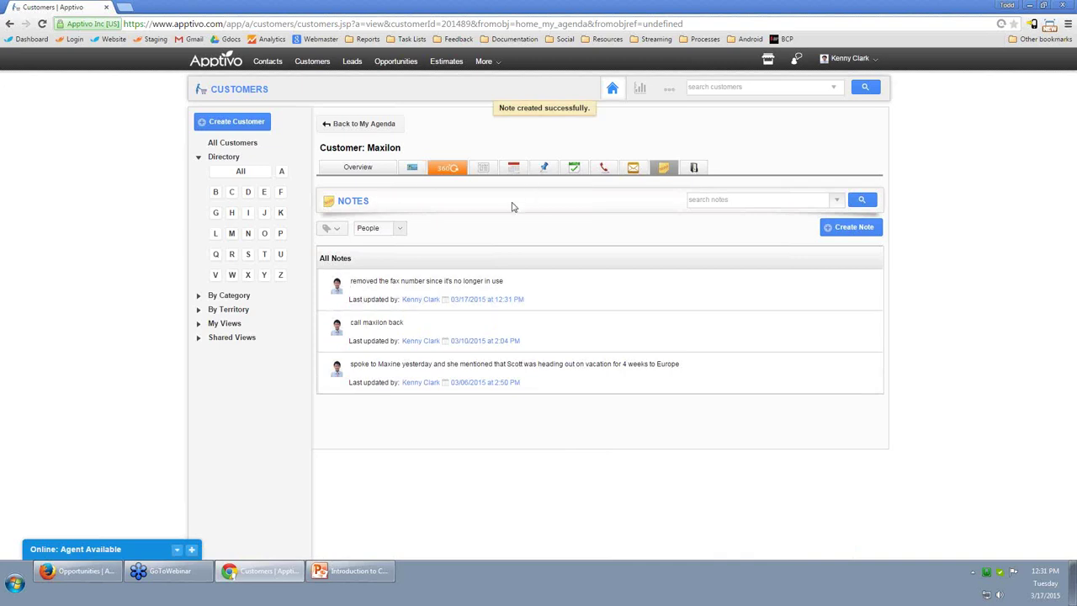
pyautogui.click(360, 168)
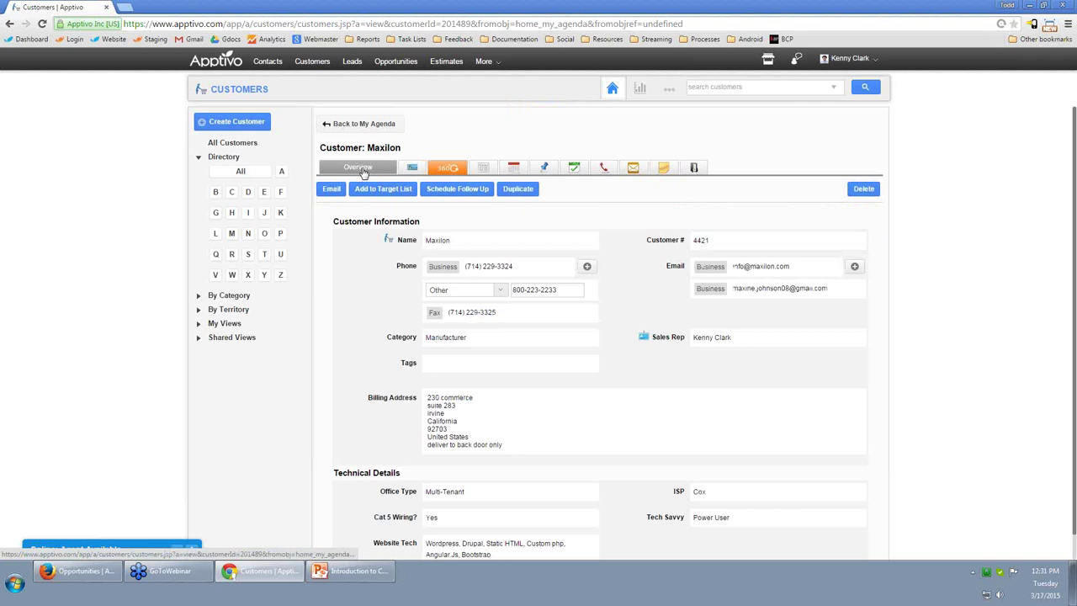
# Delete Maxilon's fax number and show its loyalty details.
pyautogui.click(588, 313)
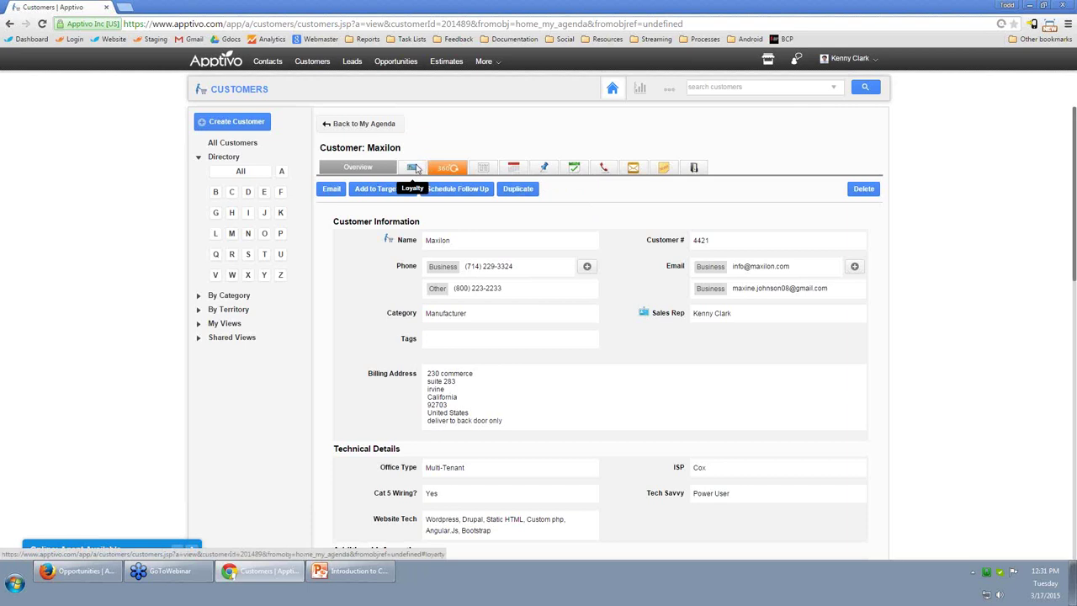
pyautogui.click(413, 168)
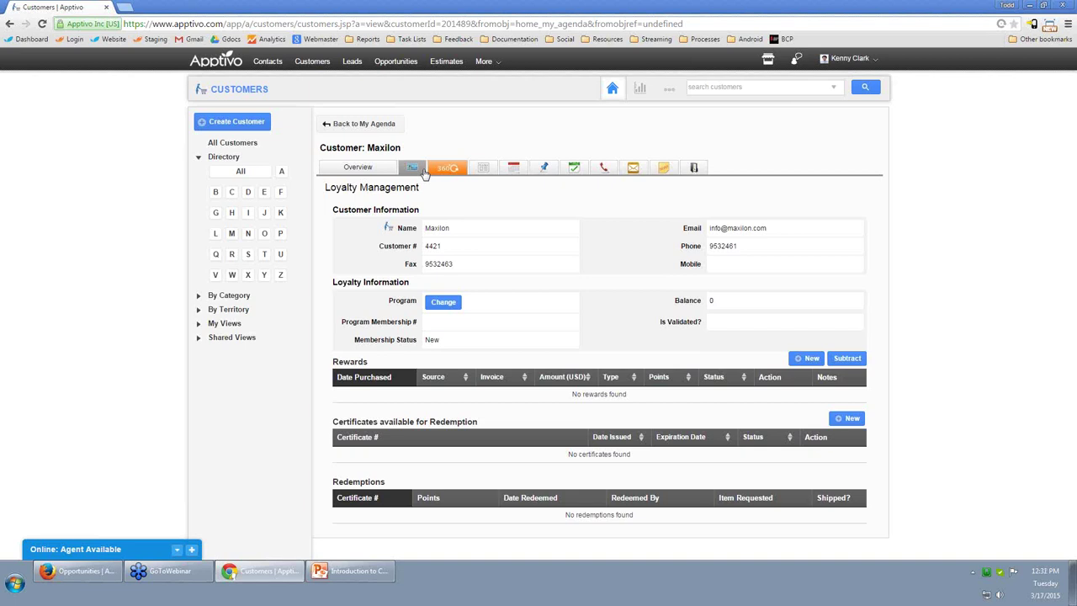
# Check Maxilon's estimates (#2 for 38000.00, #4 for 4250.00) in the 360° view, then show its calendar.
pyautogui.click(451, 168)
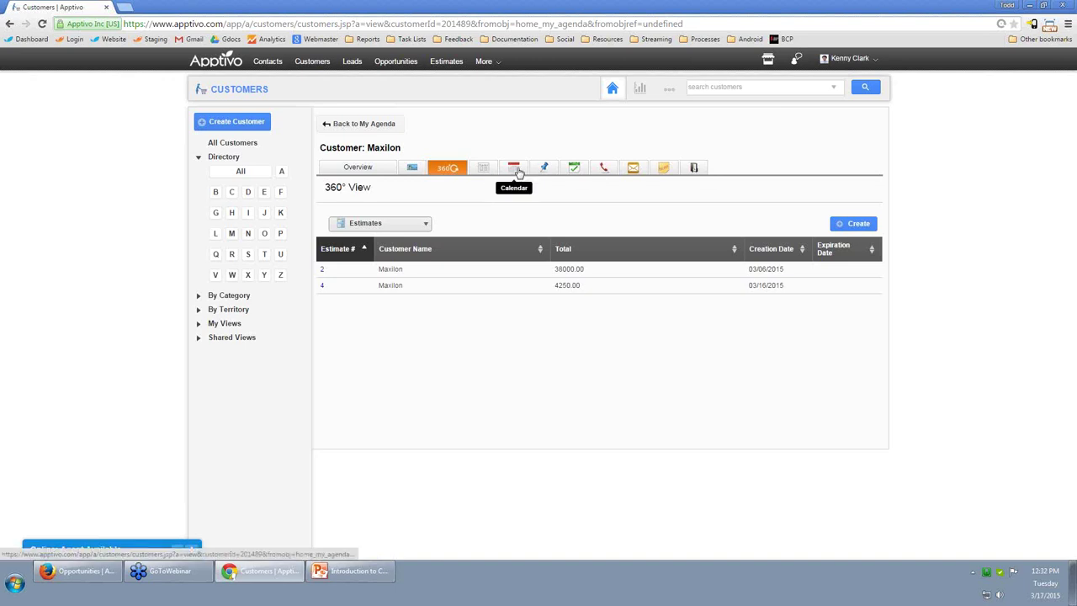
pyautogui.click(518, 171)
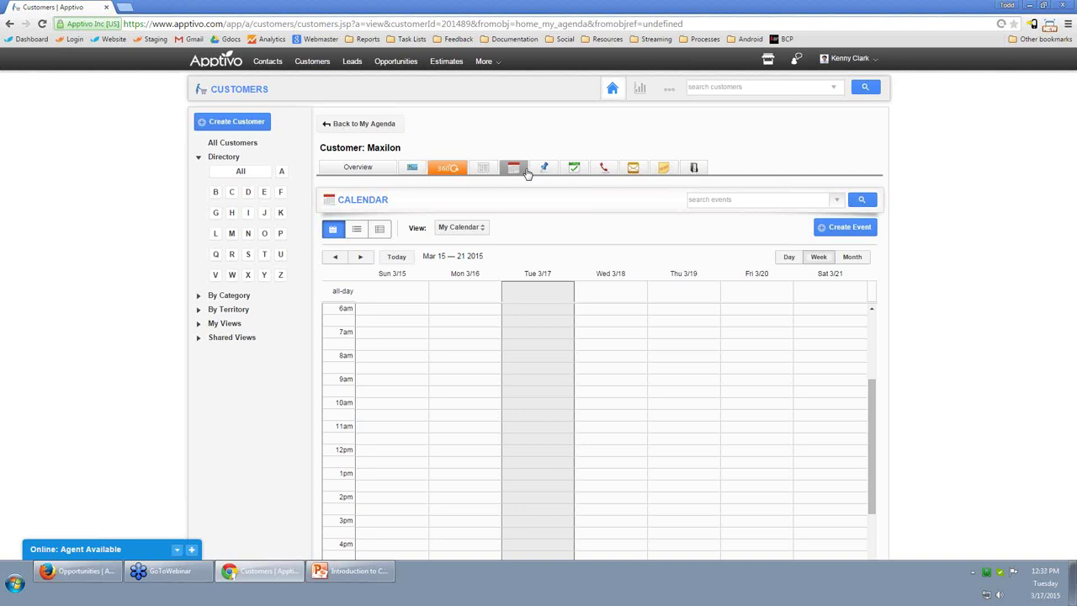
# Go to Maxilon's Follow Ups, then its Tasks list, to bring up a blank Create Task form.
pyautogui.click(543, 168)
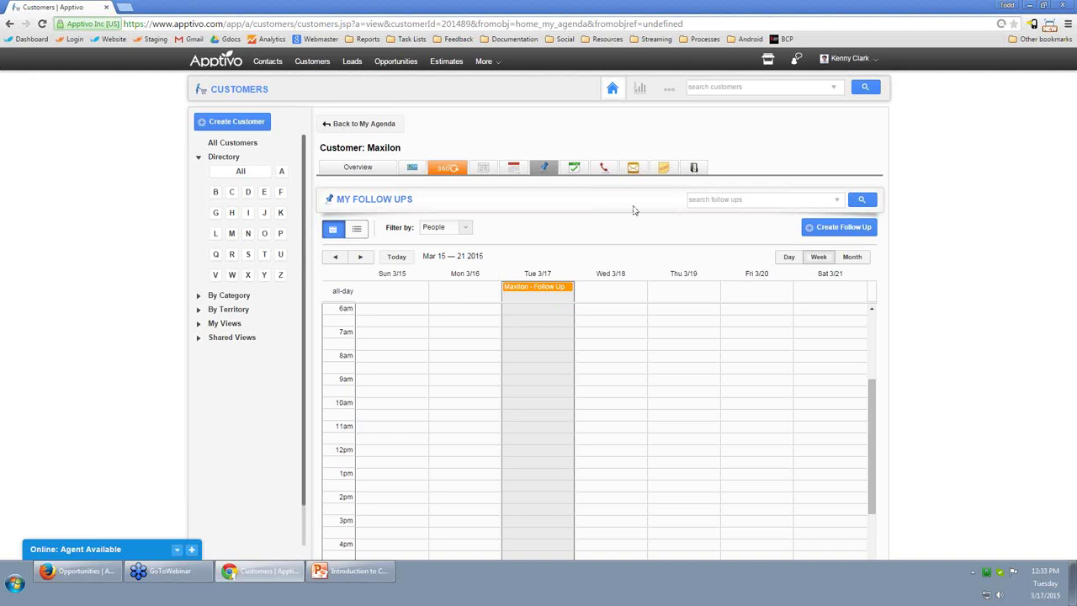
pyautogui.click(575, 168)
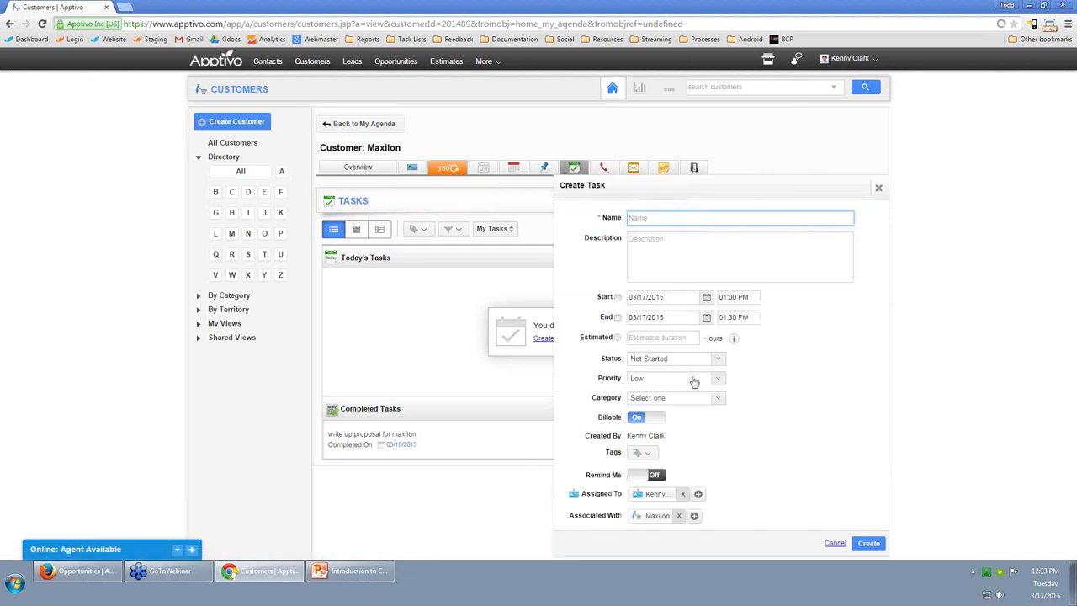
# Look over the task categories, discard the new task form unsaved, and return to My Agenda.
pyautogui.click(654, 399)
pyautogui.click(707, 318)
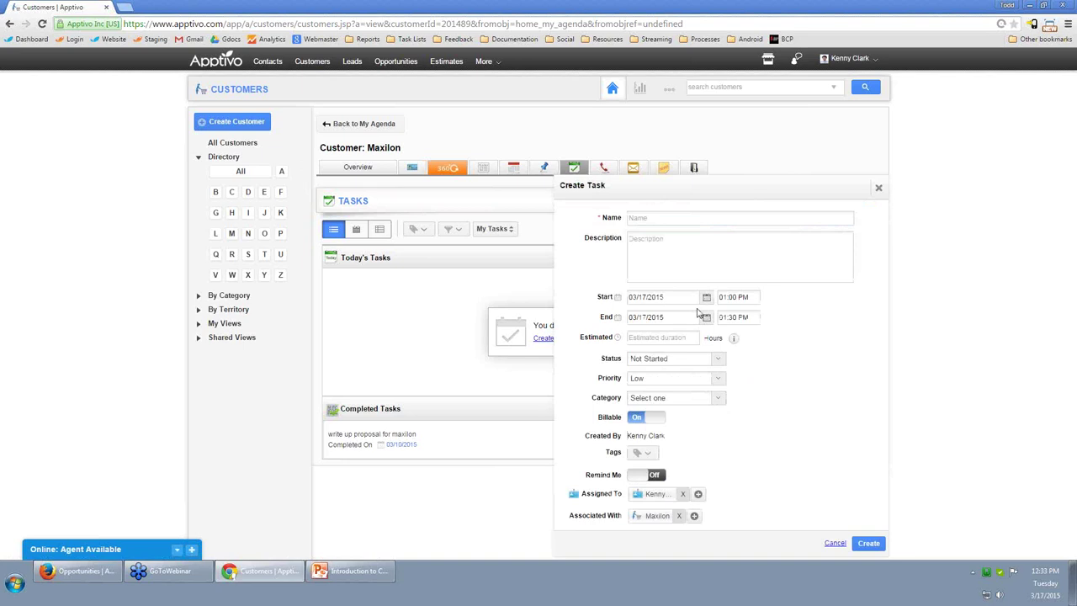
pyautogui.click(879, 188)
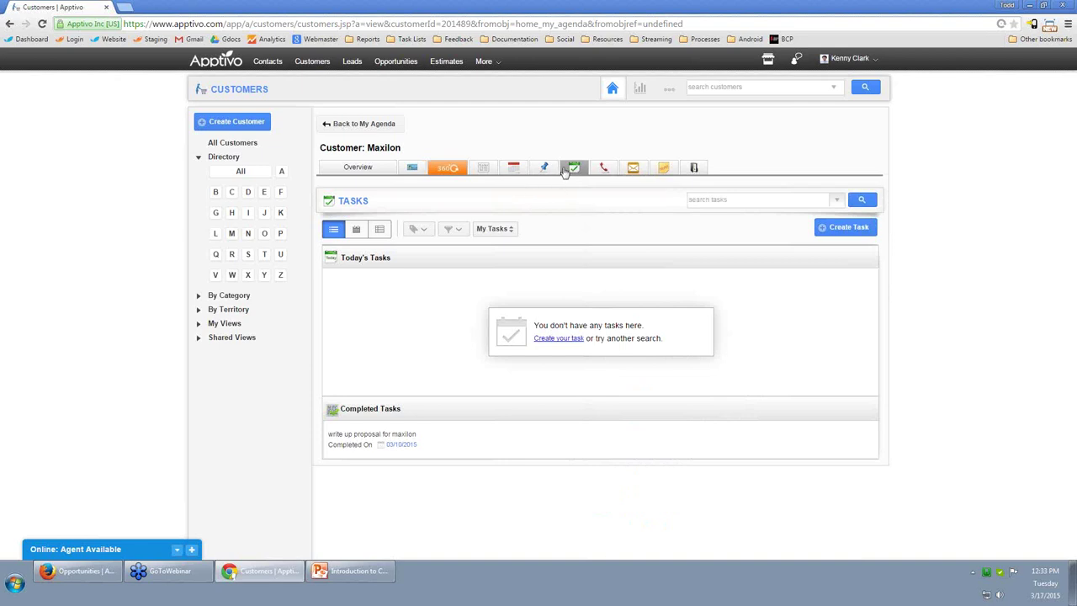
pyautogui.click(216, 63)
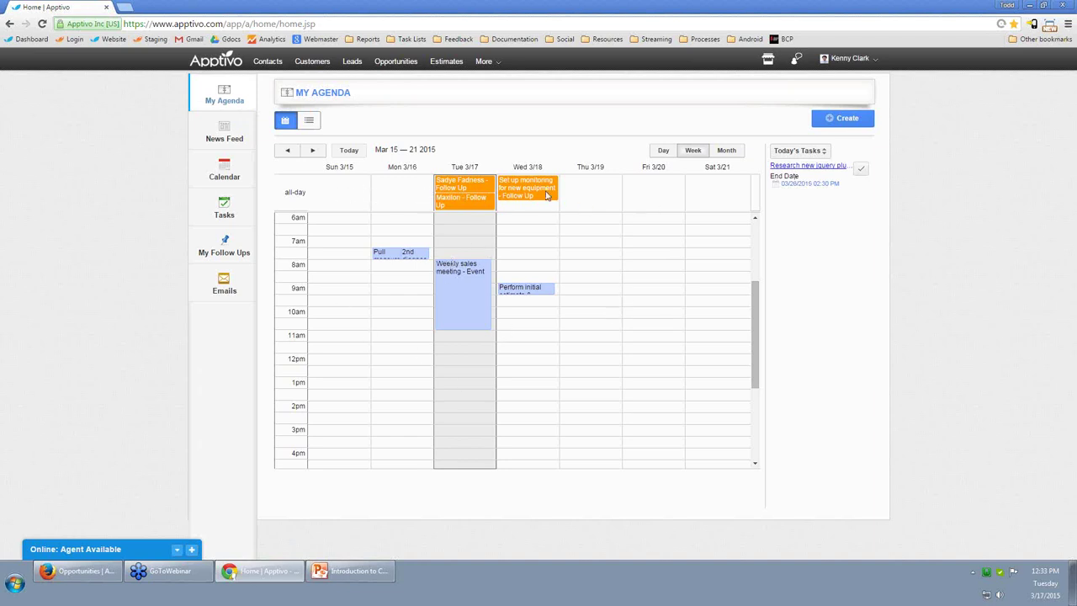
# Check the Calendar and Tasks views, then open Maxilon's record from its Tue 3/17 follow-up.
pyautogui.click(232, 175)
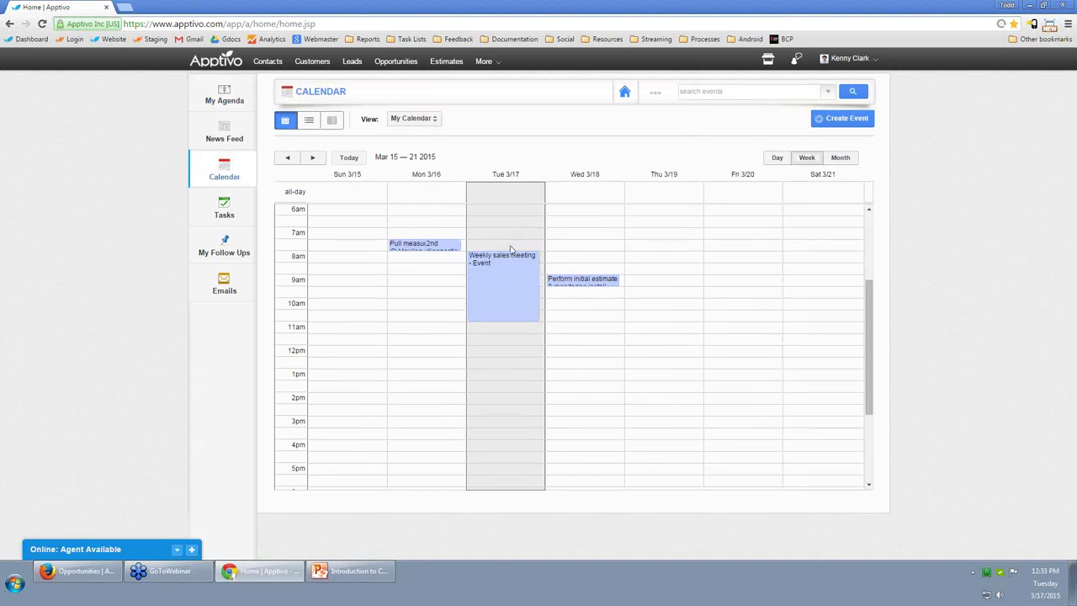
pyautogui.click(234, 204)
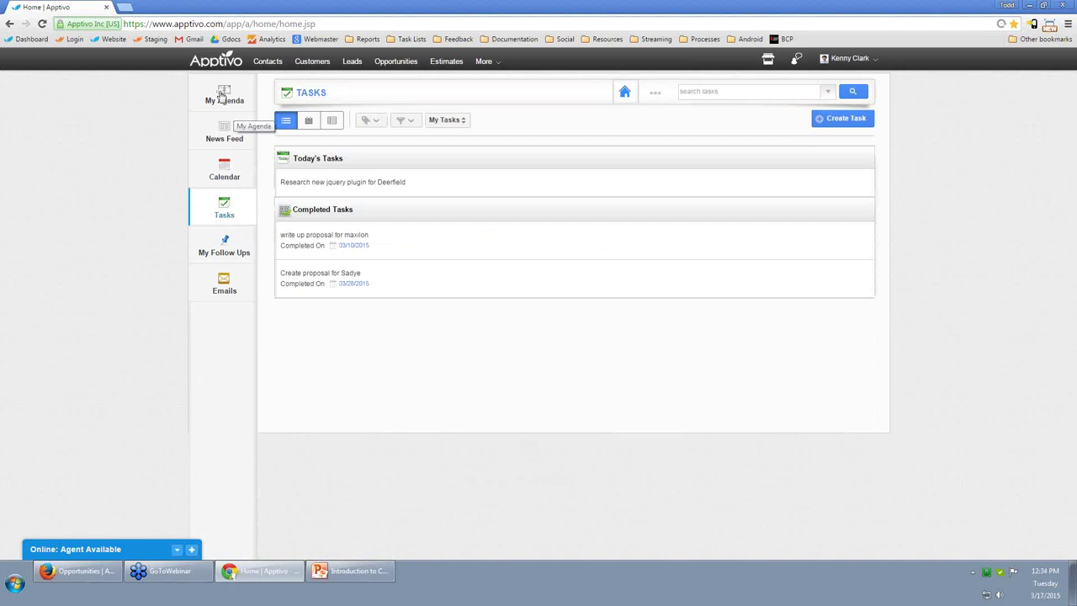
pyautogui.click(222, 95)
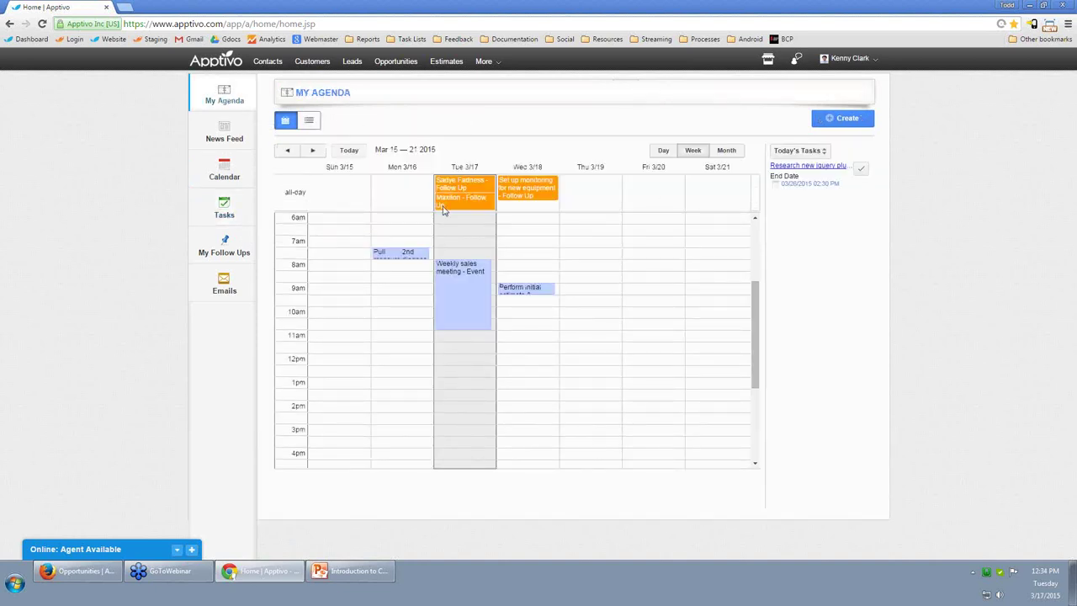
pyautogui.click(458, 205)
pyautogui.click(591, 133)
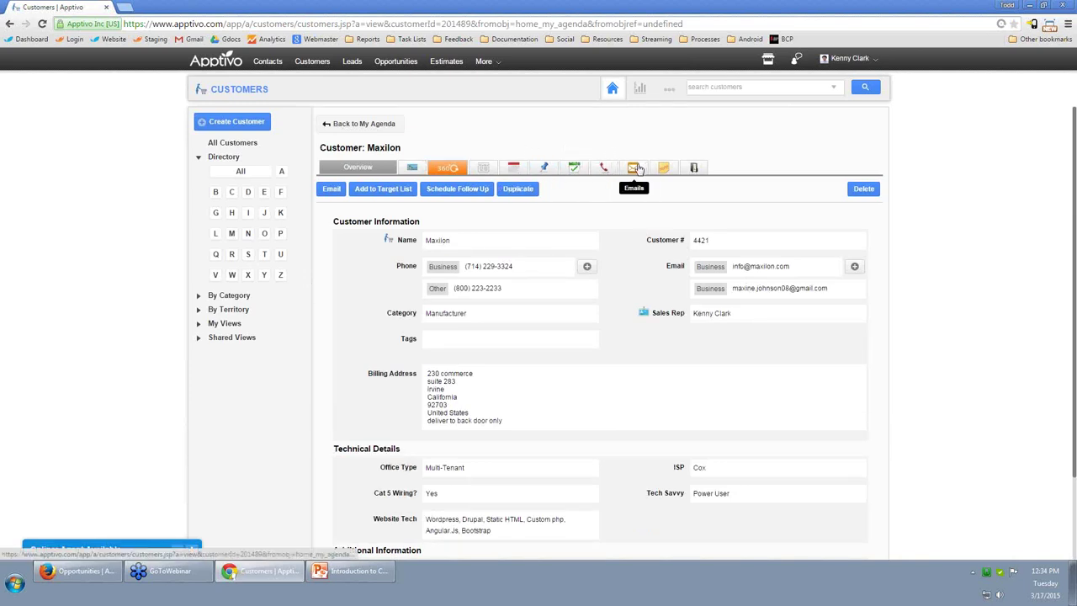
# Read Maxilon's 'information check in' call log, then switch to the customer's email inbox.
pyautogui.click(606, 171)
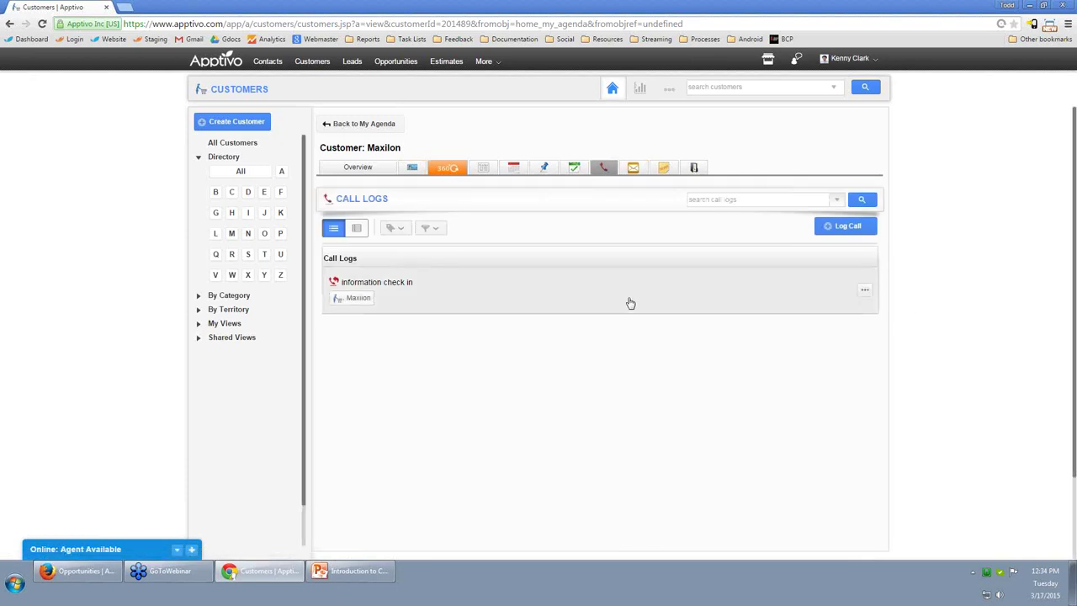
pyautogui.click(630, 302)
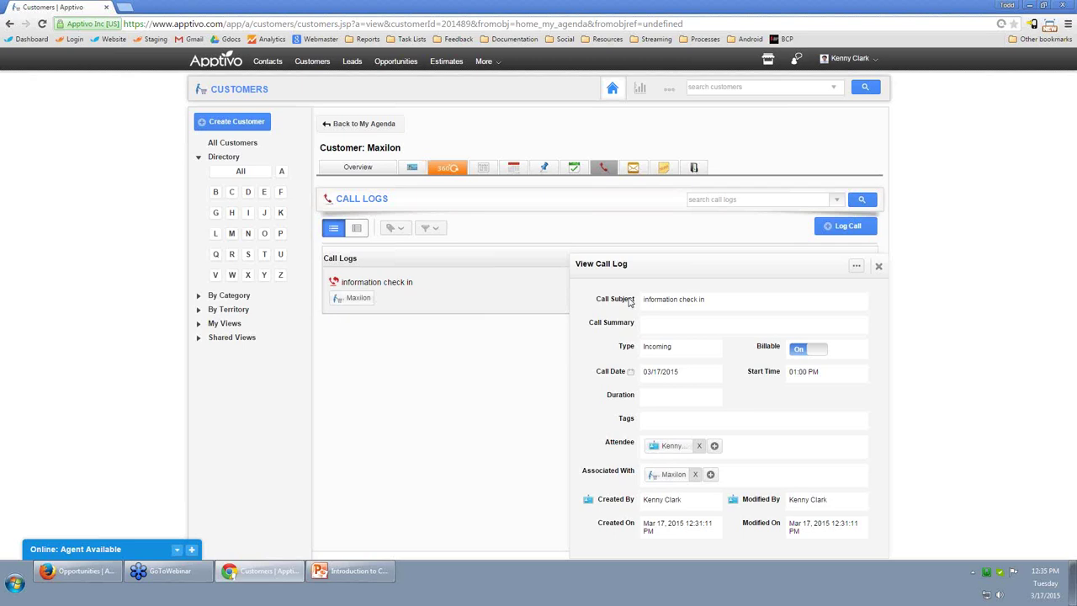
pyautogui.click(879, 266)
pyautogui.click(643, 169)
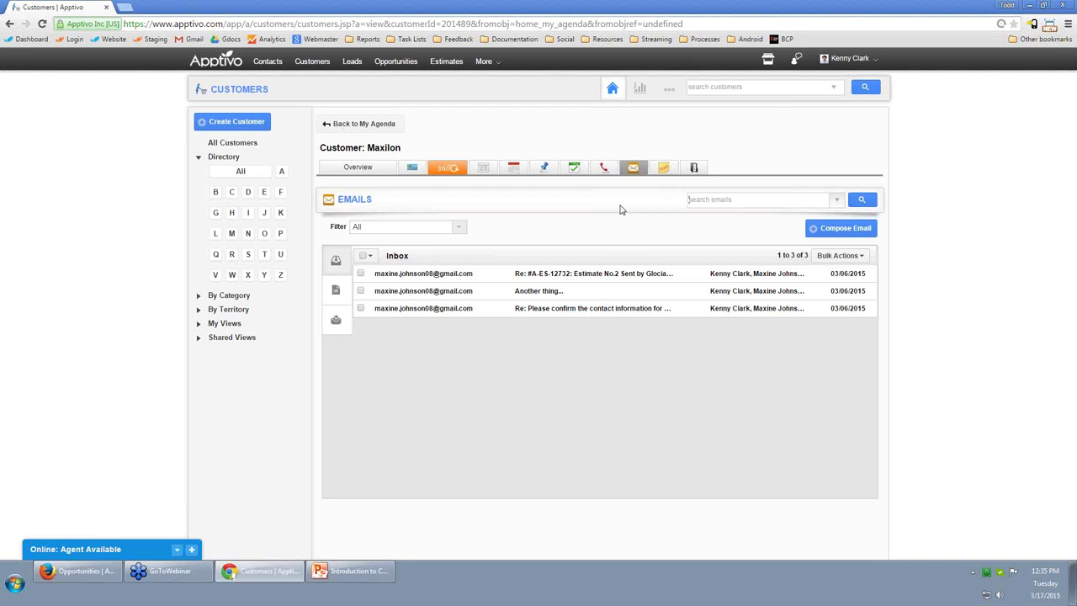
# Compose a Maxilon email without the info@ recipient, using the Business Information Update template.
pyautogui.click(852, 236)
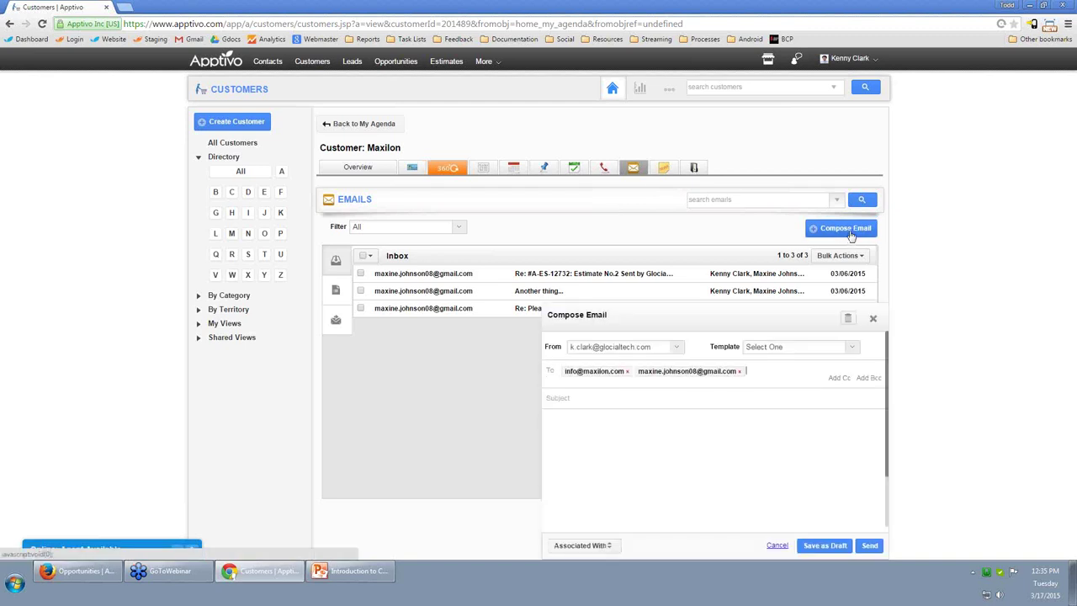
pyautogui.click(627, 371)
pyautogui.click(604, 393)
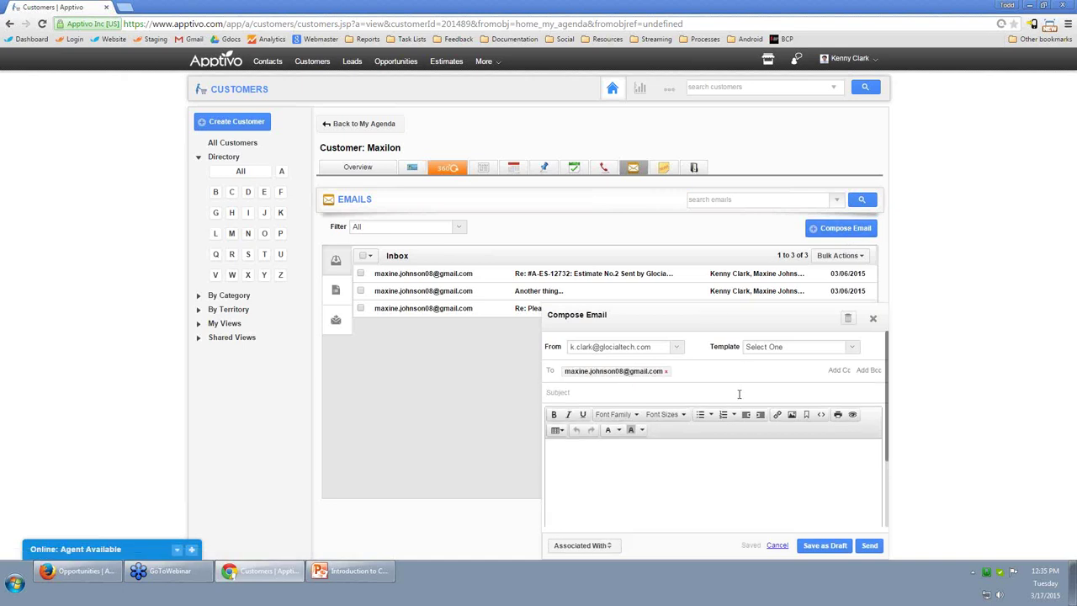
pyautogui.click(685, 392)
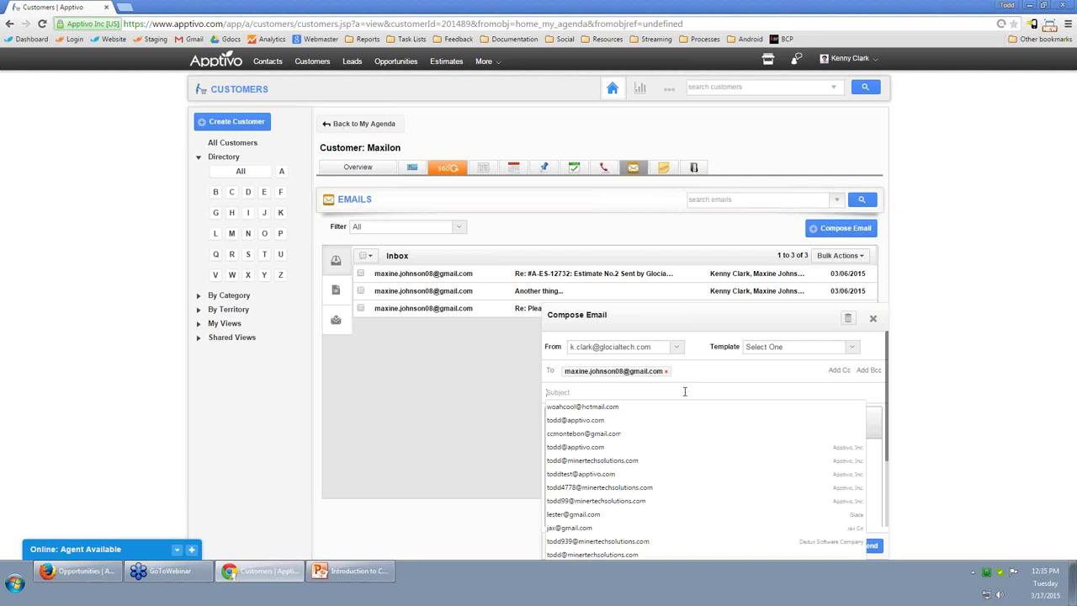
pyautogui.click(752, 347)
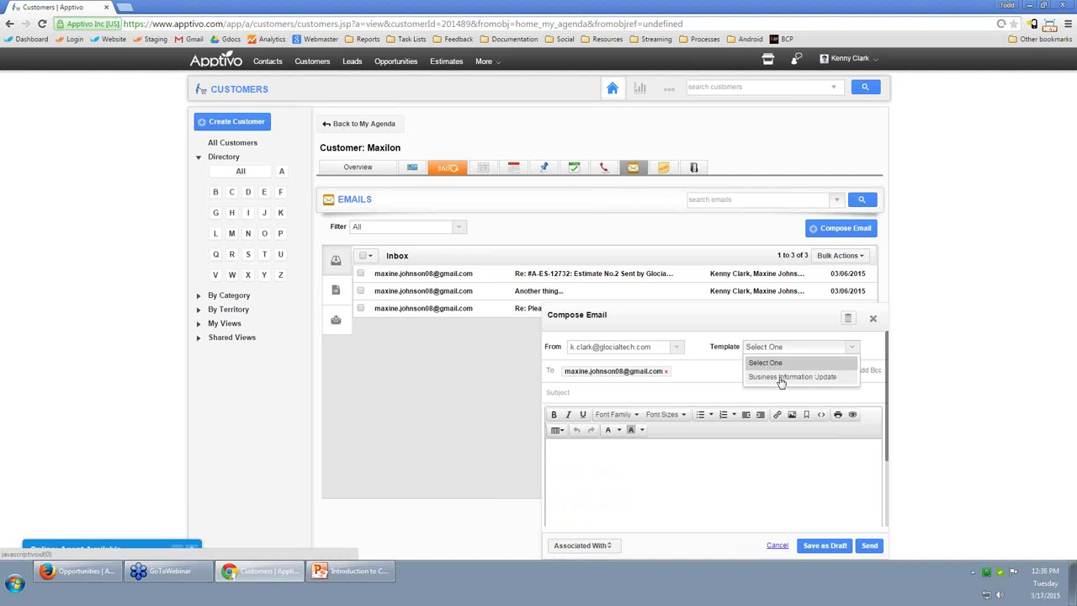
pyautogui.click(781, 377)
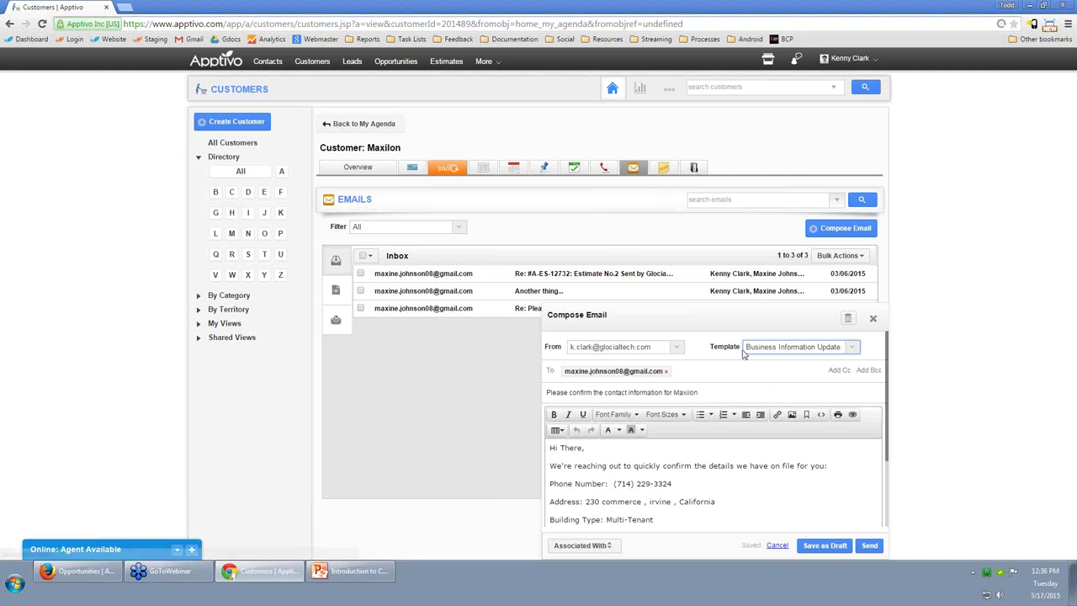
# Review the filled subject and body: phone number, address and Multi-Tenant building type.
pyautogui.doubleClick(675, 392)
pyautogui.moveTo(675, 484); pyautogui.dragTo(615, 484)
pyautogui.moveTo(730, 502); pyautogui.dragTo(828, 502)
pyautogui.scroll(-1, 630, 491)
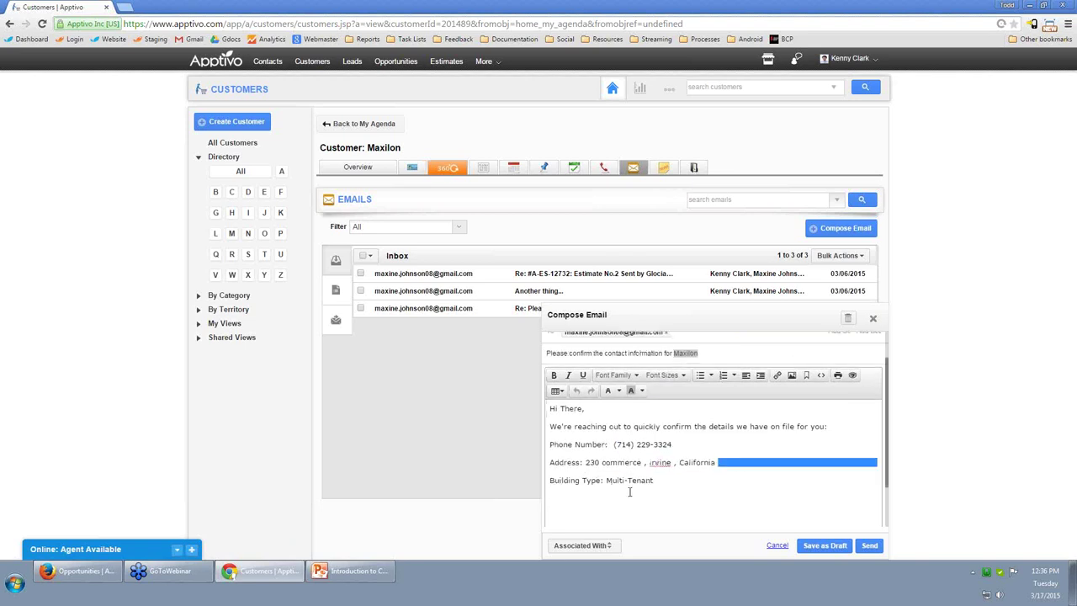
pyautogui.moveTo(666, 480); pyautogui.dragTo(608, 480)
pyautogui.click(621, 497)
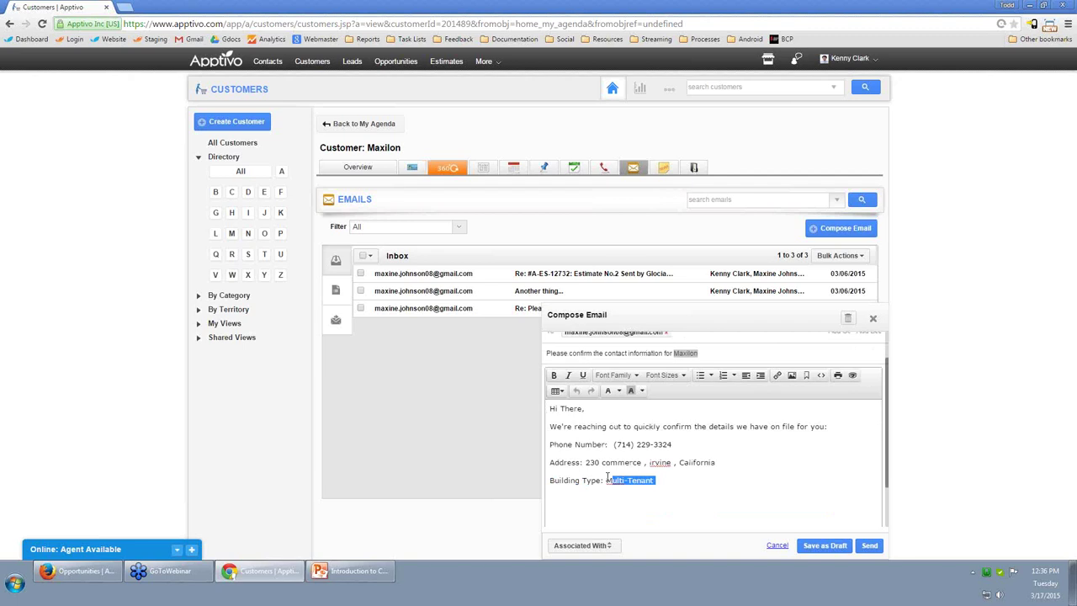
pyautogui.click(760, 474)
pyautogui.scroll(1, 759, 477)
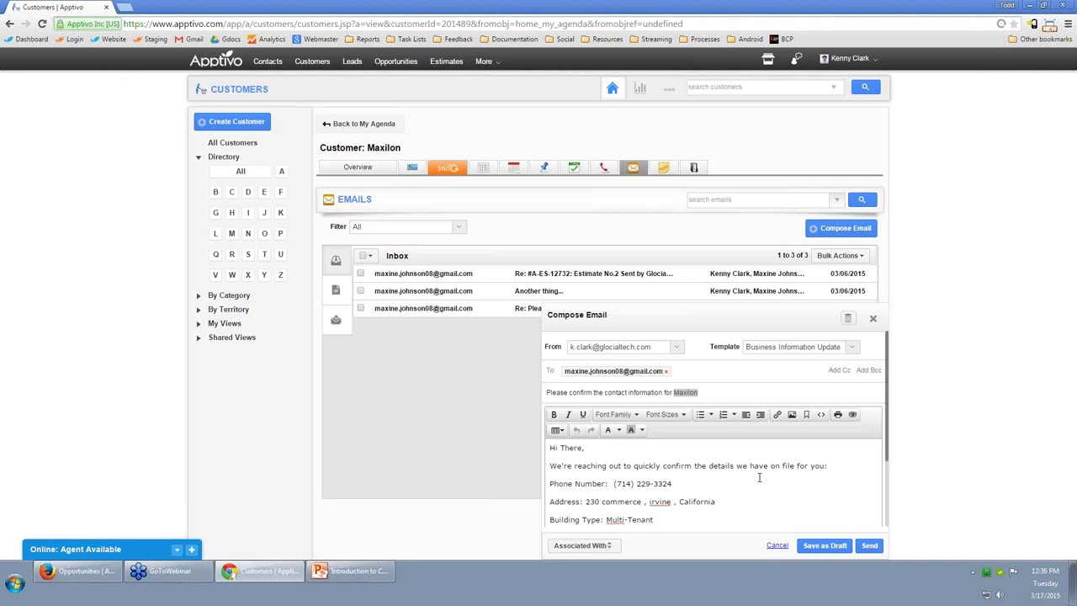
# Discard the Maxilon email draft and go back to the customer's Overview.
pyautogui.click(872, 318)
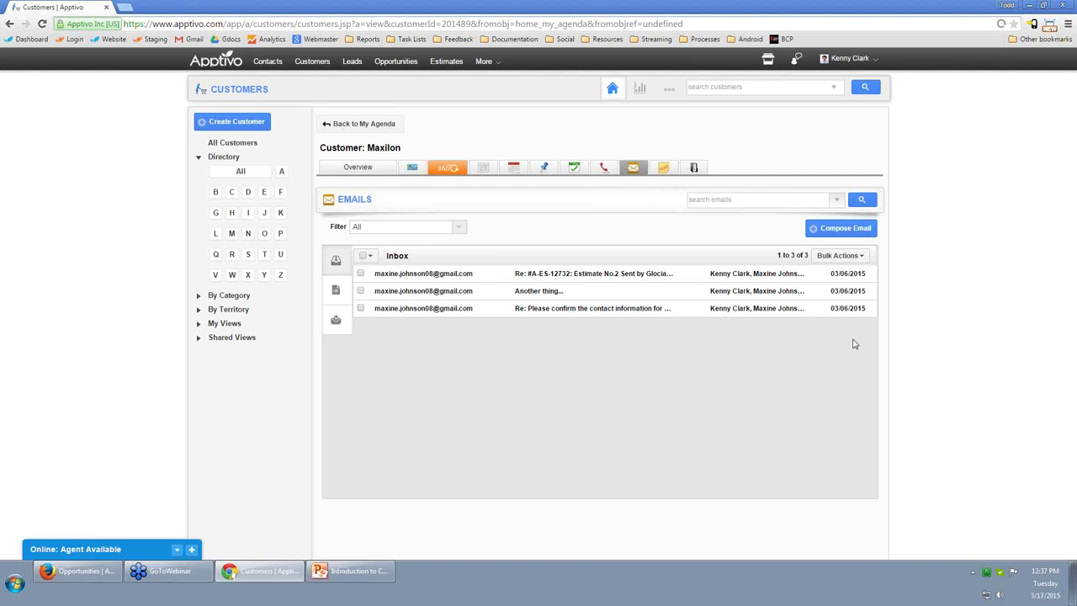
pyautogui.click(357, 170)
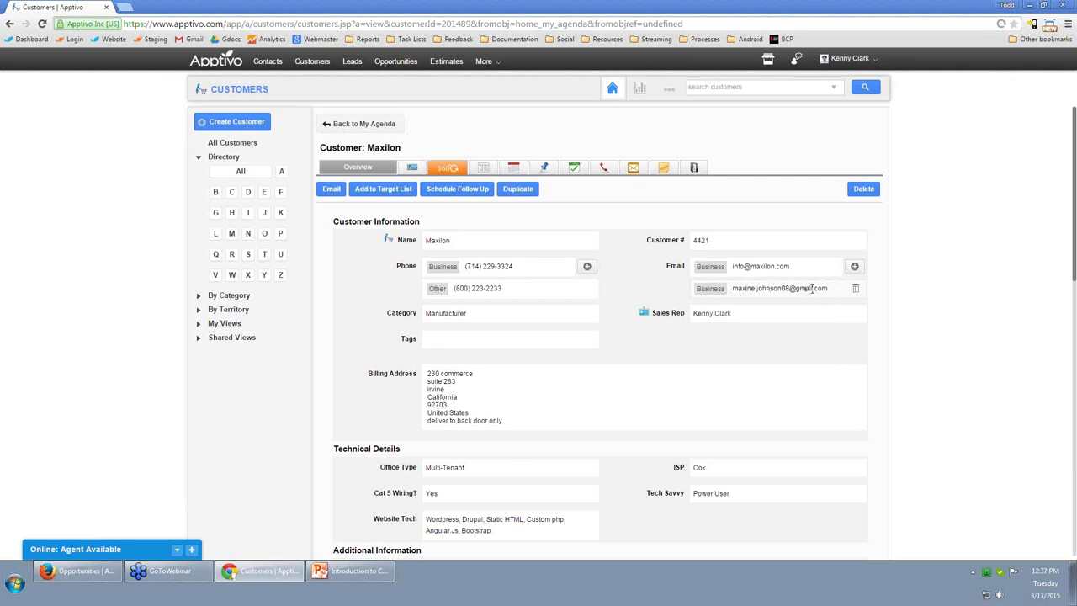
# Review the emails sent to Maxilon, then show its three notes.
pyautogui.click(636, 170)
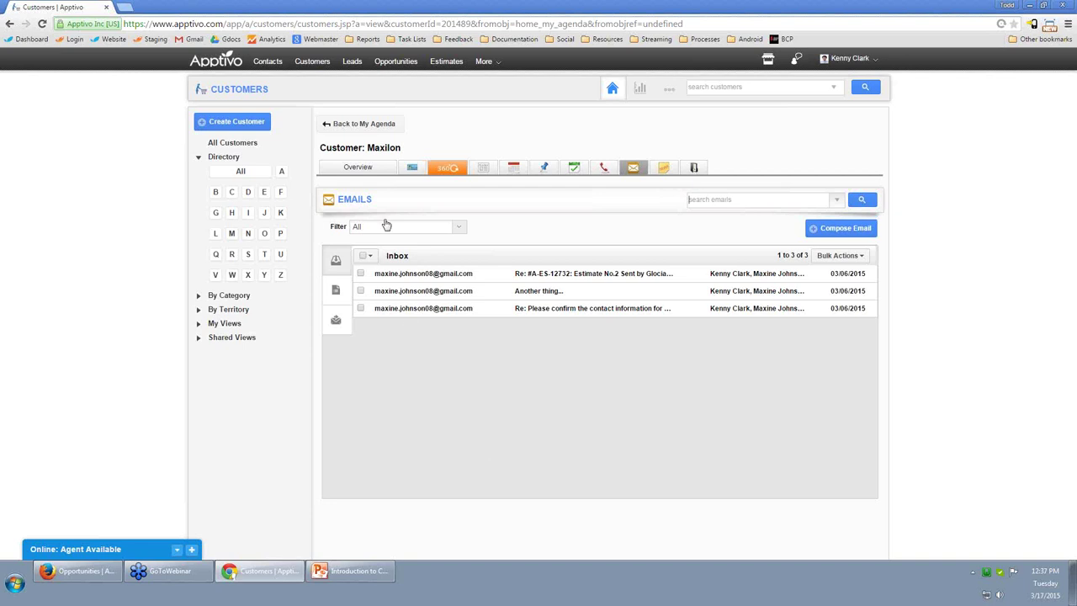
pyautogui.click(336, 319)
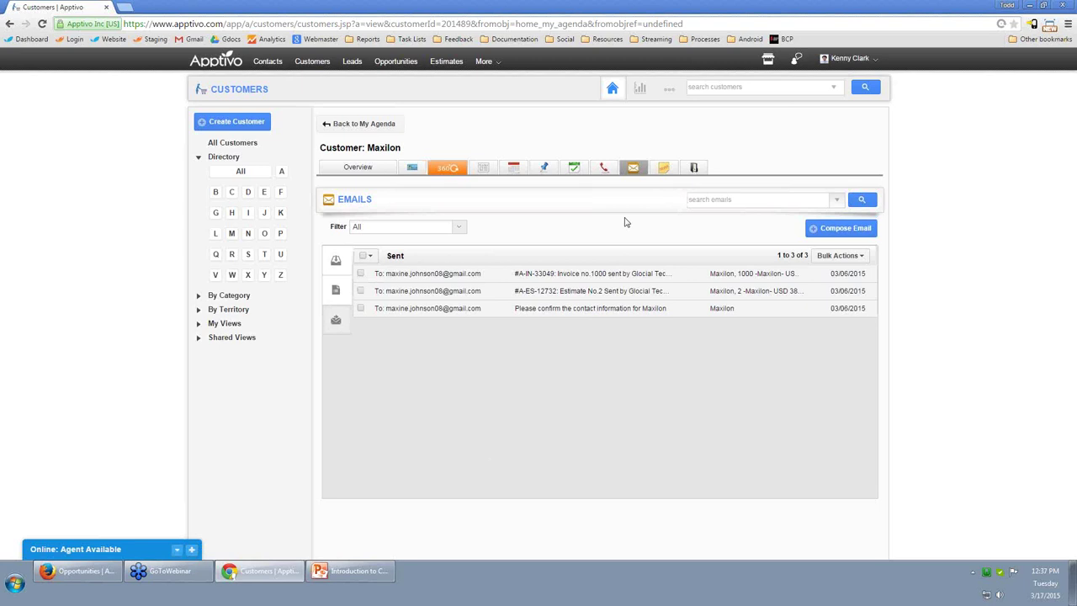
pyautogui.click(665, 168)
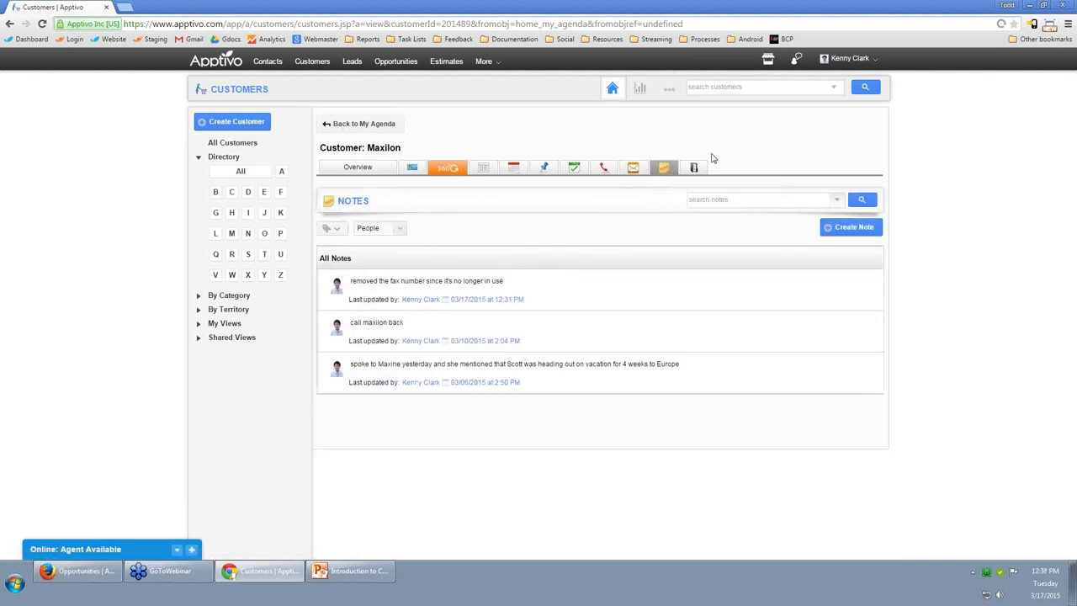
# Show Maxilon's Documents tab listing its three attached files, including Maxilon Contract.rtf.
pyautogui.click(694, 168)
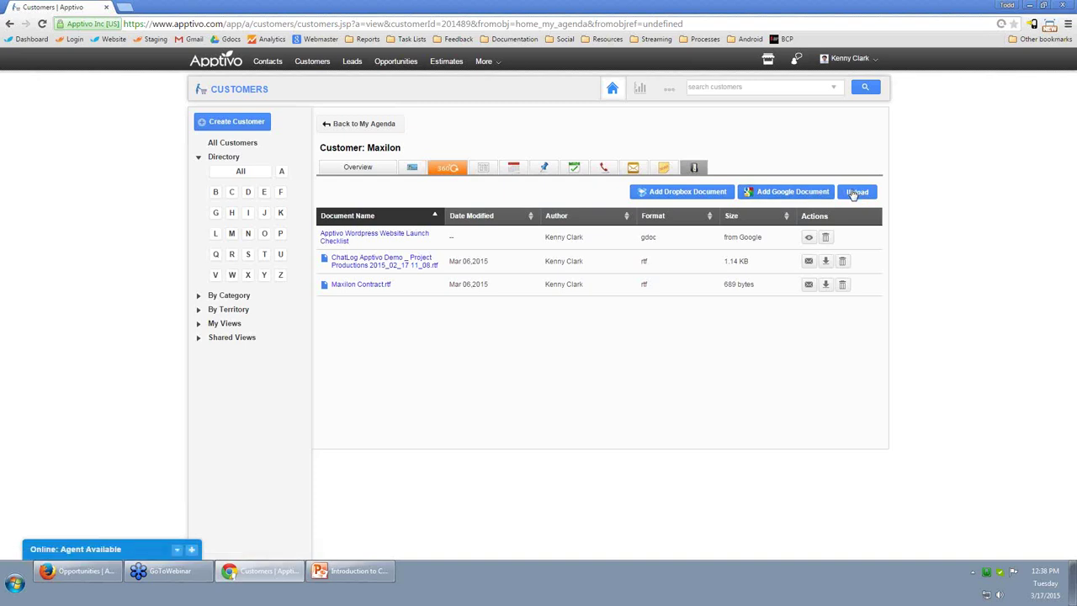
# Attach Homepage V6 (February 2, 2015) from Google Drive to Maxilon, then open the Website Launch Checklist.
pyautogui.click(784, 192)
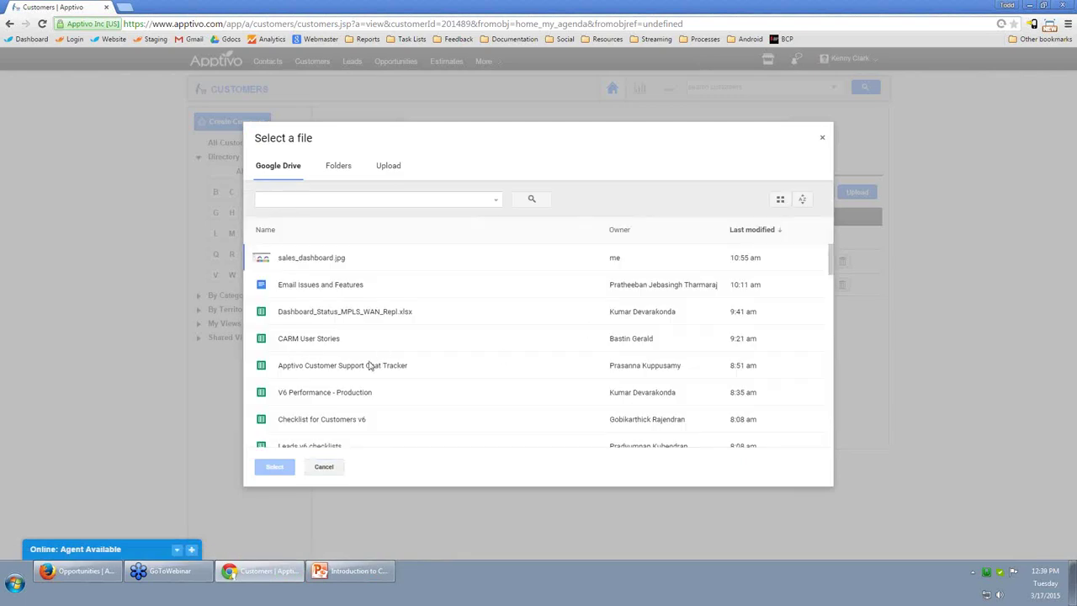
pyautogui.scroll(-10, 370, 391)
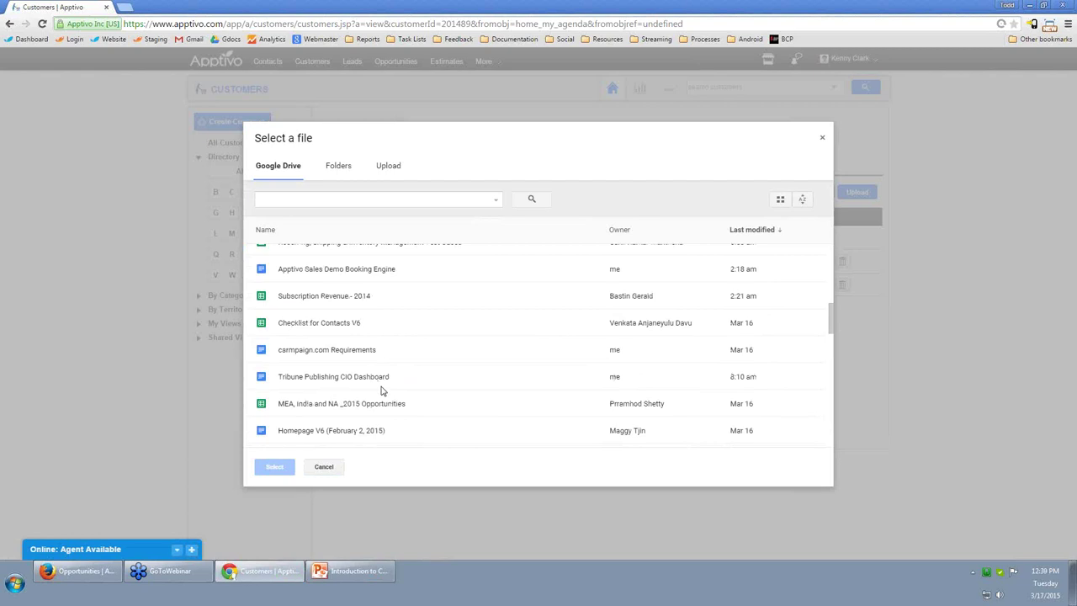
pyautogui.click(326, 434)
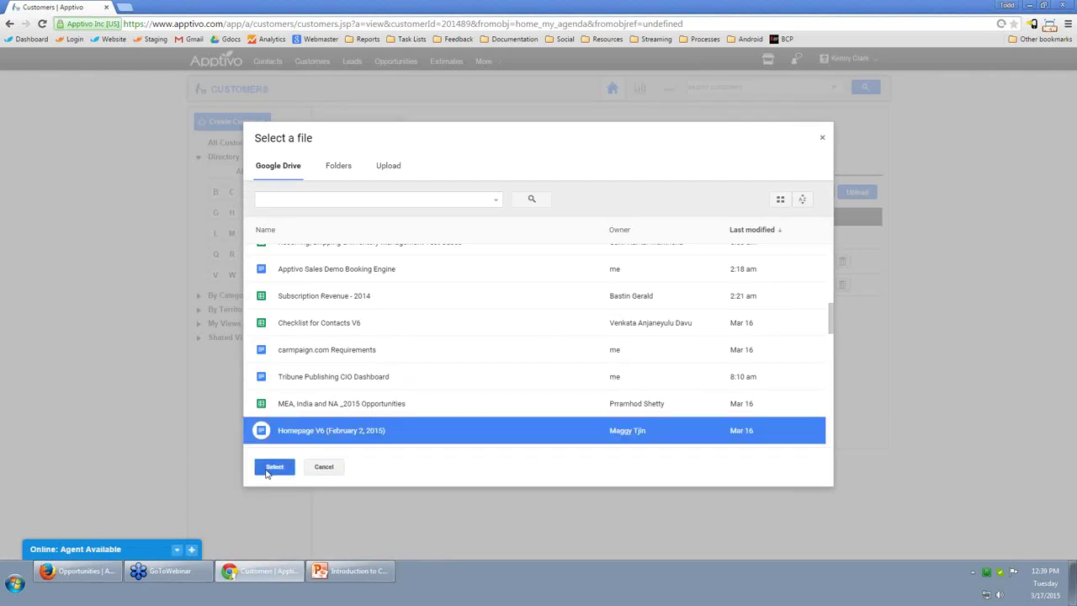
pyautogui.click(271, 468)
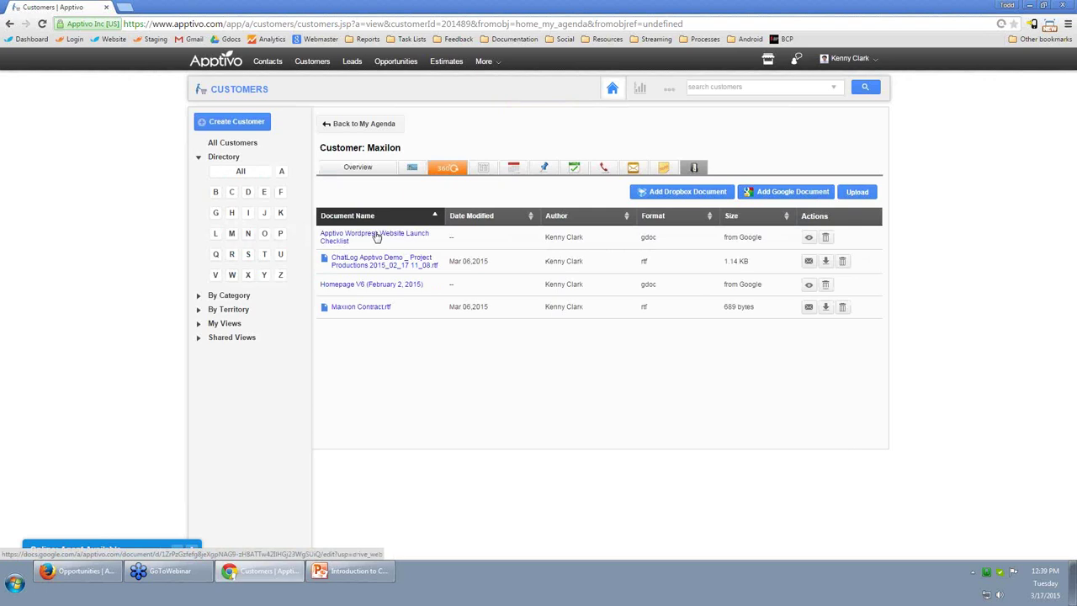
pyautogui.click(376, 236)
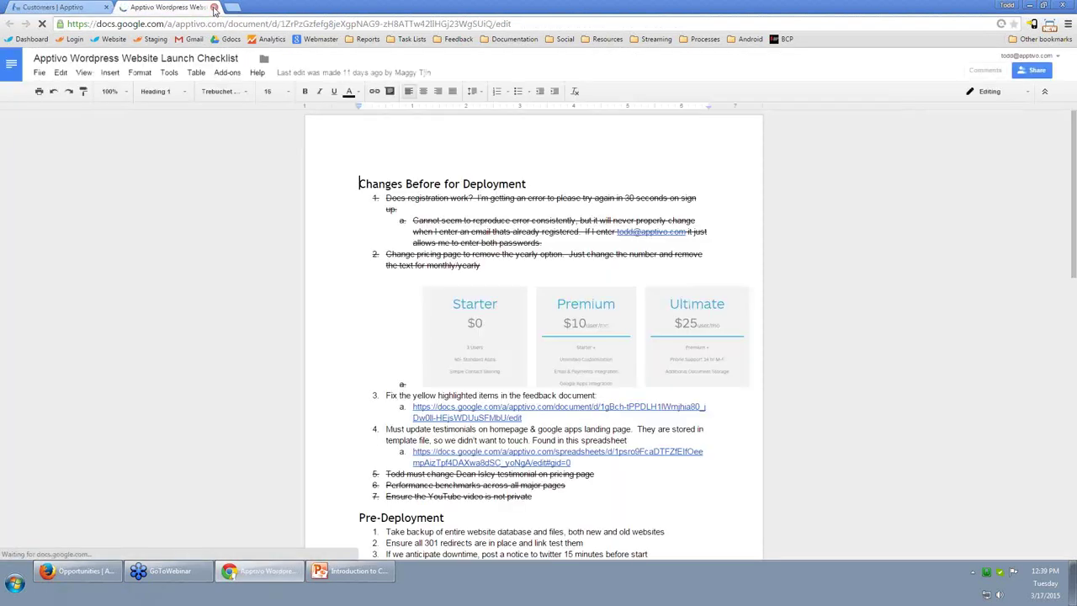
# Close the Apptivo Wordpress Website Launch Checklist tab to return to Maxilon's page.
pyautogui.click(215, 8)
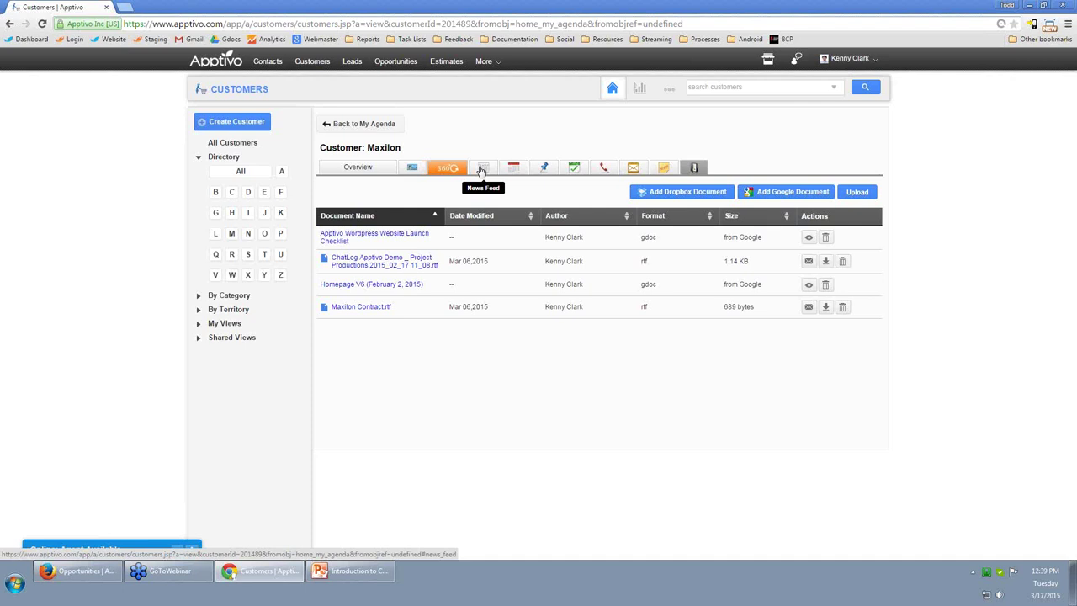
# Open Maxilon's news feed and review the added-document and note entries.
pyautogui.click(482, 168)
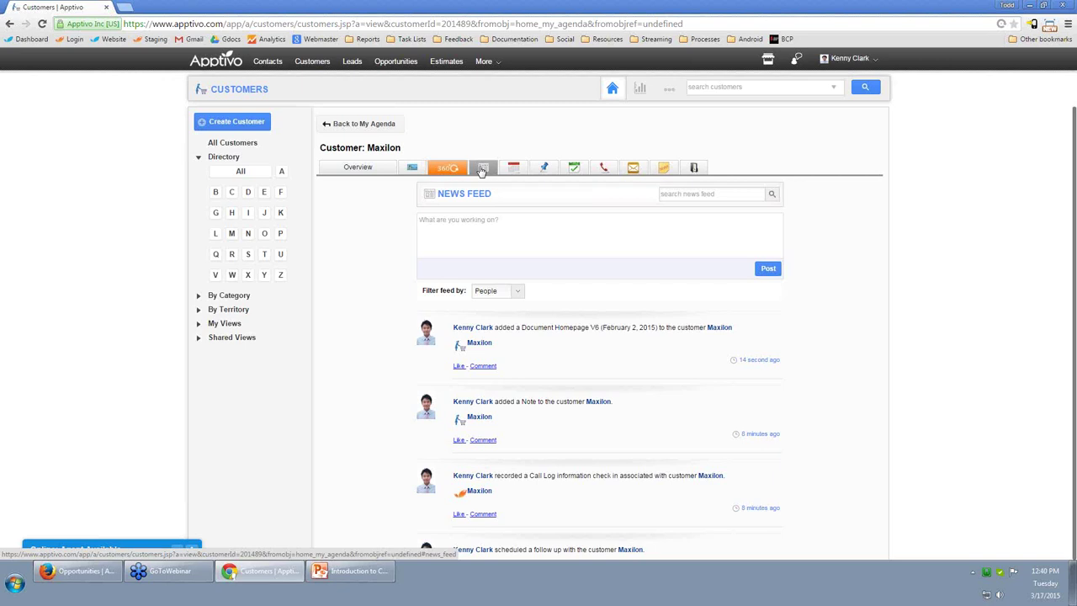
pyautogui.scroll(-1, 627, 361)
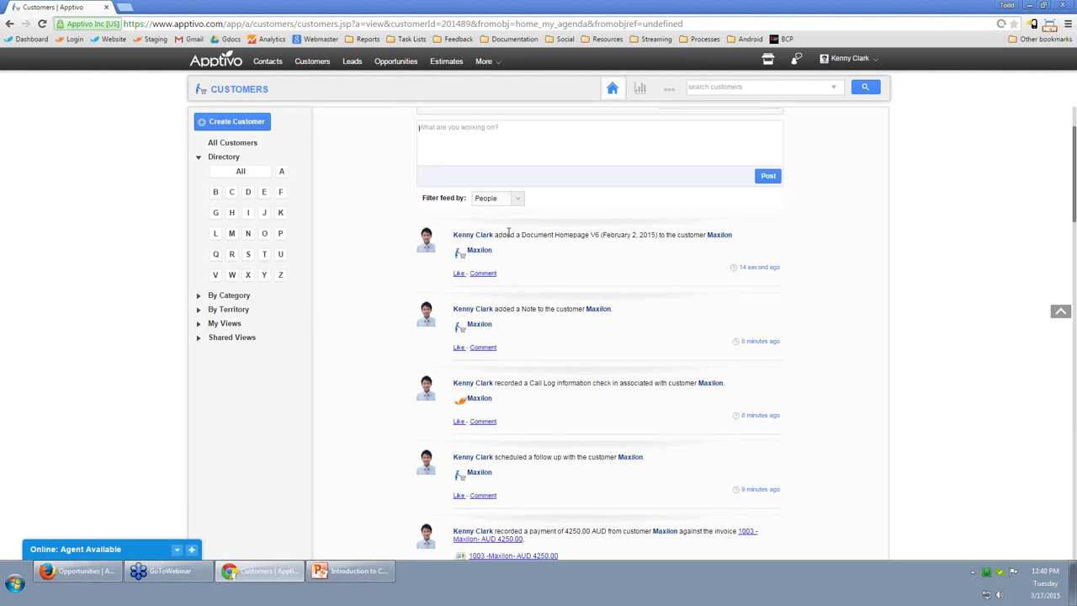
pyautogui.moveTo(505, 235); pyautogui.dragTo(604, 233)
pyautogui.moveTo(522, 309); pyautogui.dragTo(547, 309)
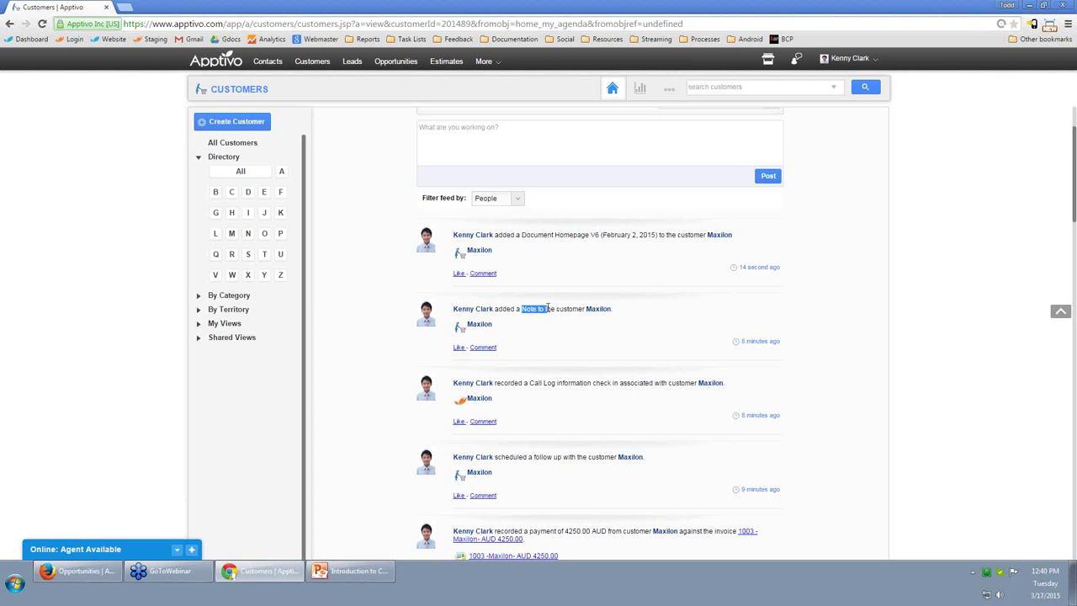
pyautogui.scroll(-2, 567, 395)
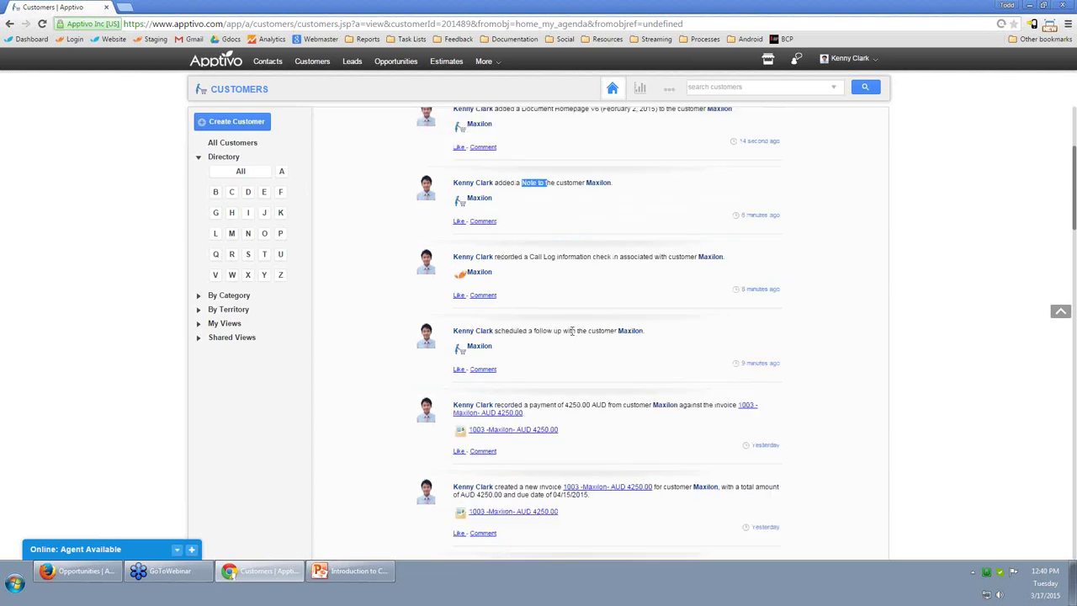
pyautogui.scroll(-1, 555, 300)
pyautogui.scroll(-1, 554, 301)
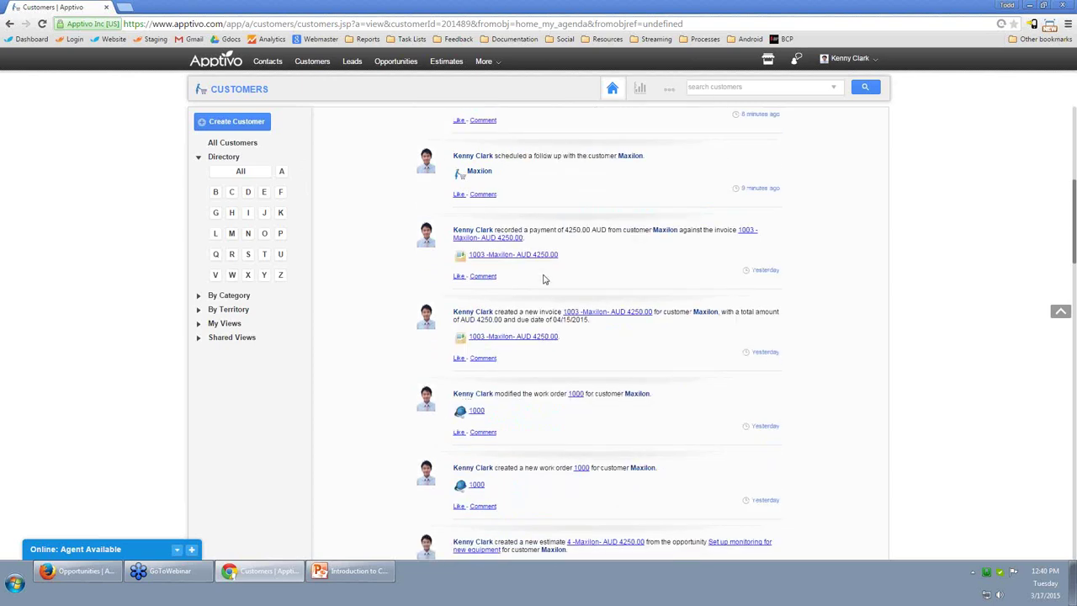
# Review the 4250.00 payment and the later feed entries, then return to the top.
pyautogui.moveTo(550, 230); pyautogui.dragTo(593, 233)
pyautogui.moveTo(505, 313); pyautogui.dragTo(519, 313)
pyautogui.scroll(-1, 518, 316)
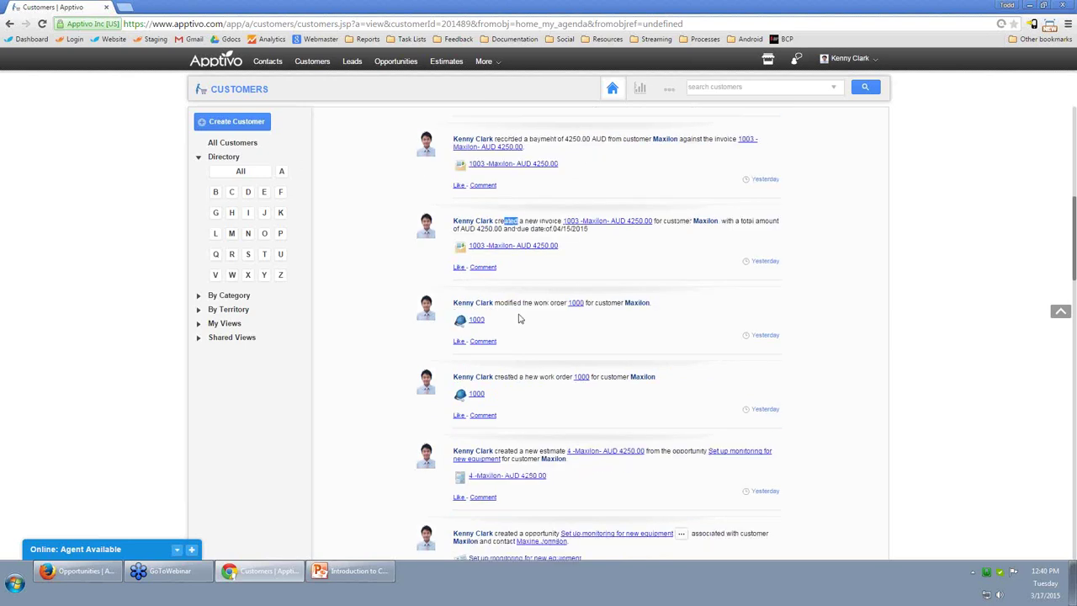
pyautogui.scroll(-1, 519, 318)
pyautogui.scroll(-1, 524, 316)
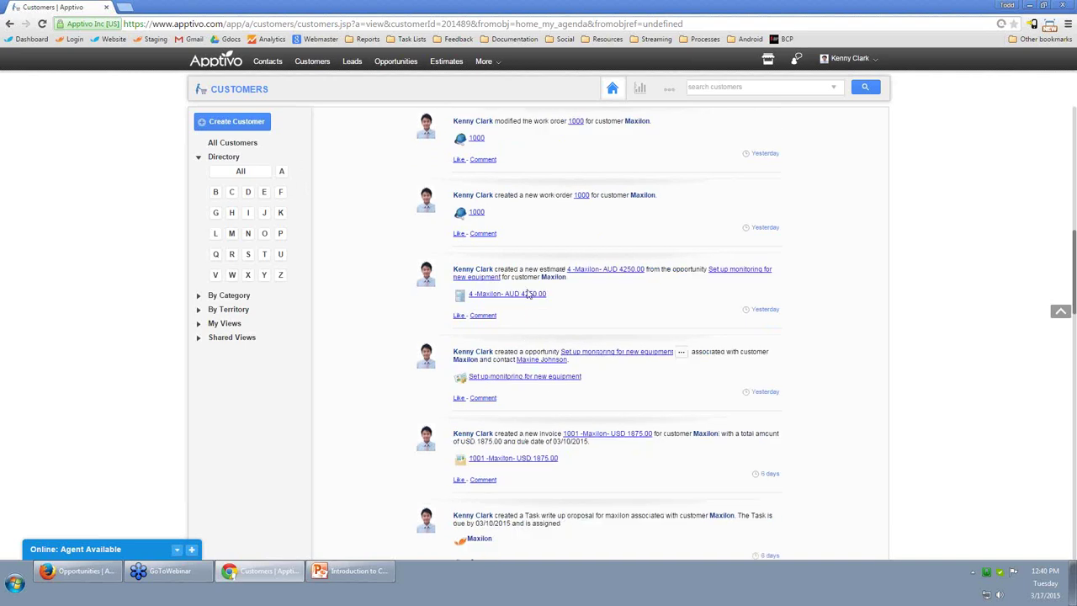
pyautogui.scroll(-5, 524, 305)
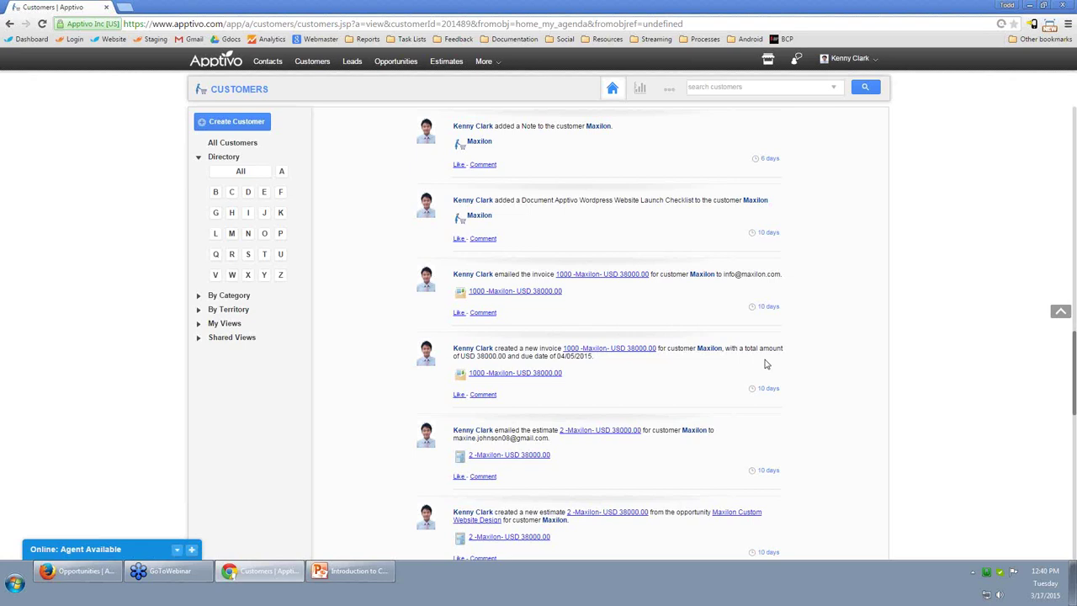
pyautogui.scroll(10, 766, 364)
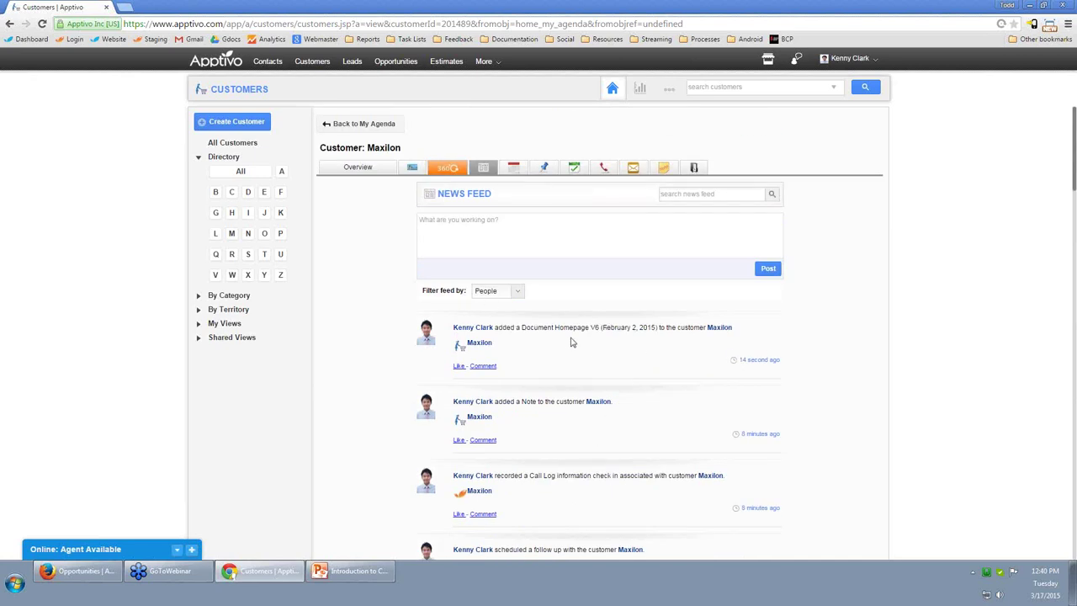
pyautogui.scroll(-10, 570, 342)
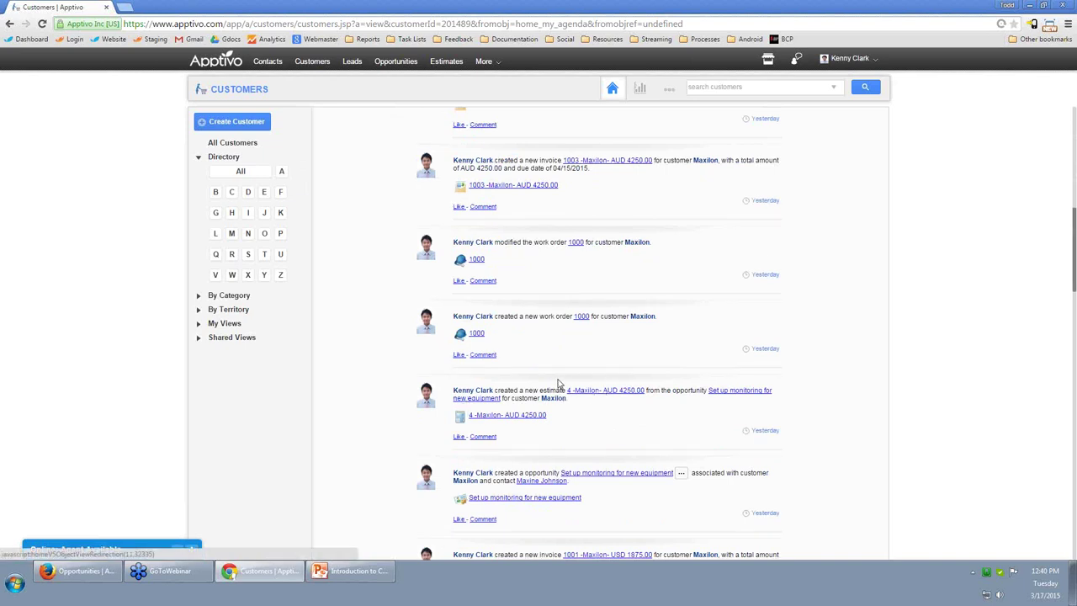
pyautogui.click(543, 400)
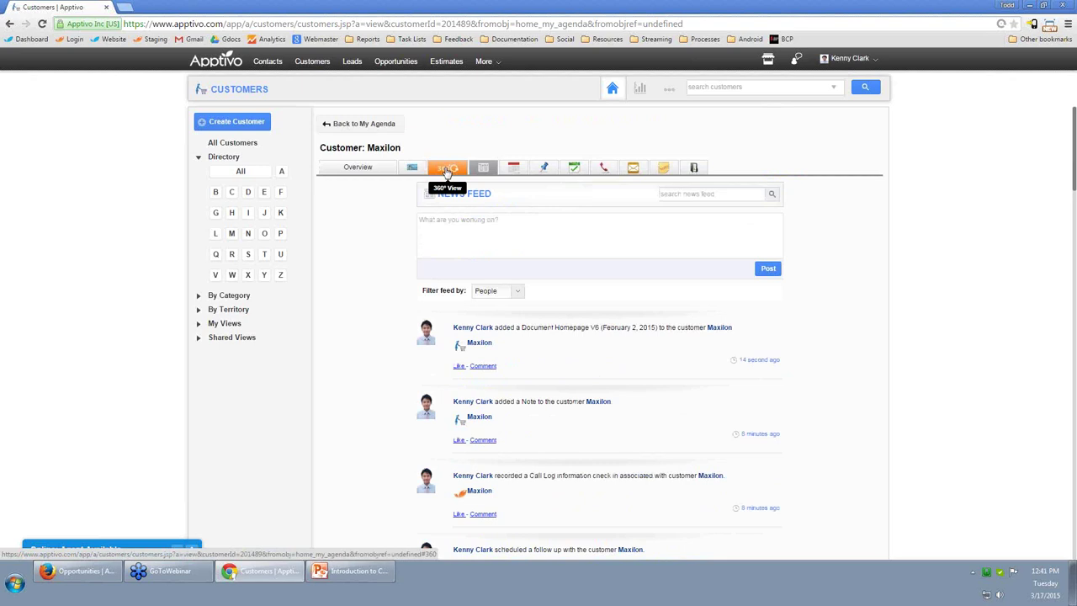
# Show Maxilon's 360° View and list its opportunities, then its contacts.
pyautogui.click(447, 170)
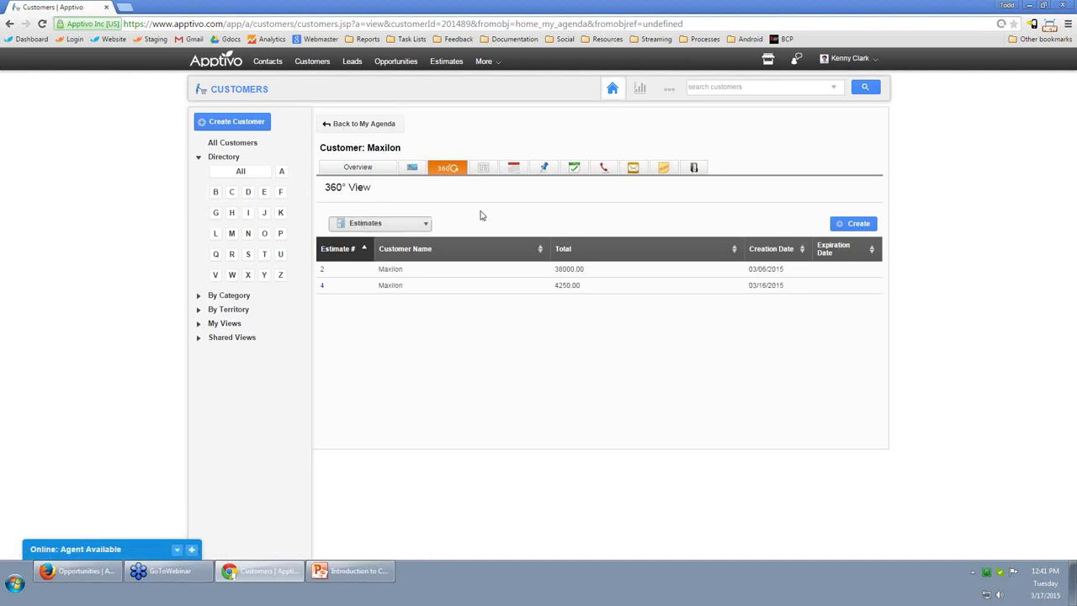
pyautogui.click(401, 227)
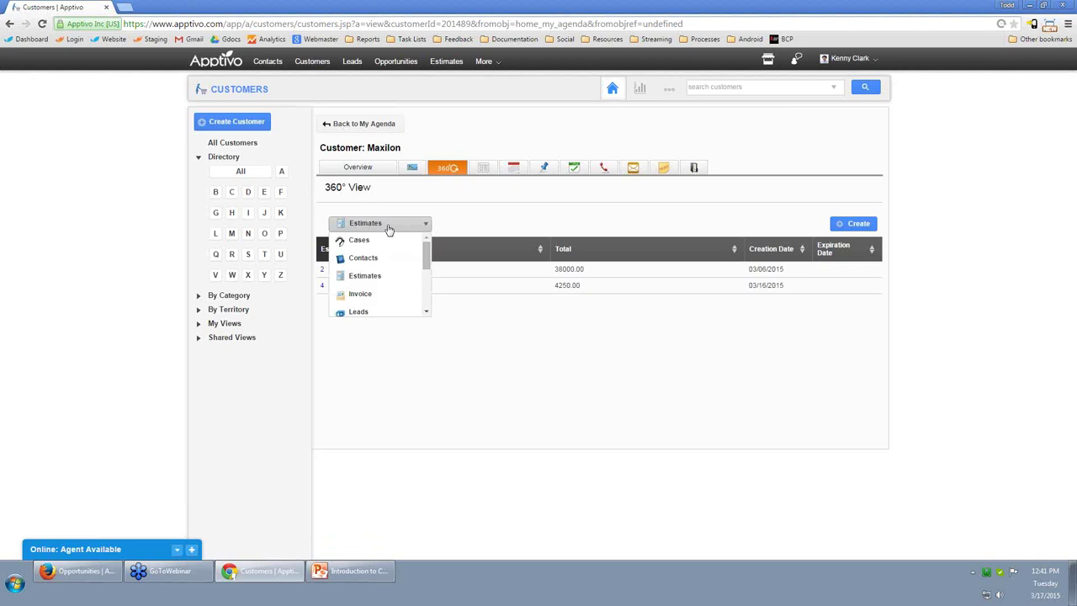
pyautogui.scroll(-1, 427, 257)
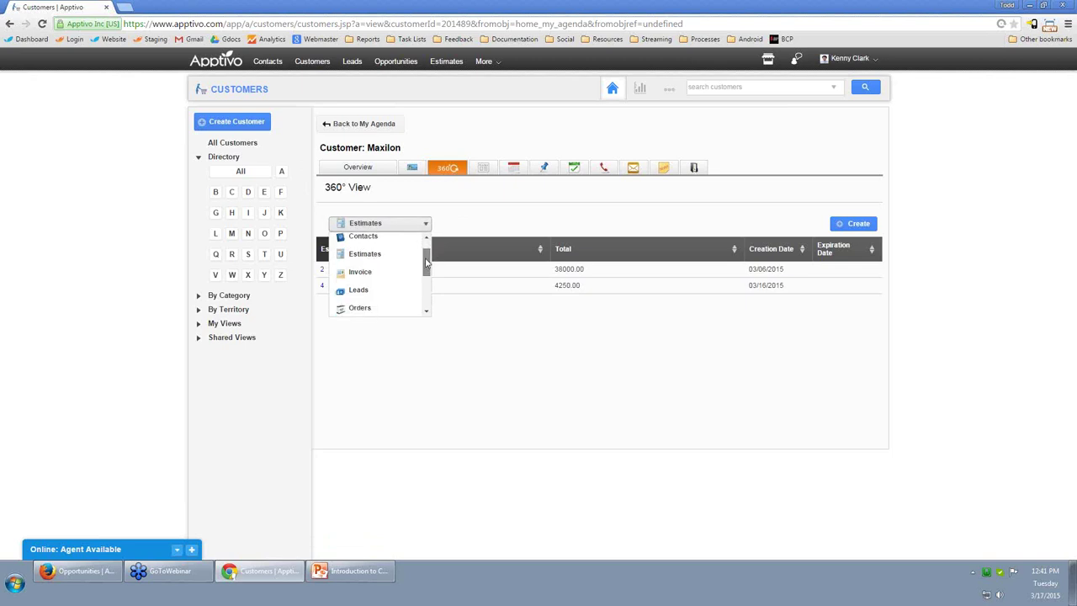
pyautogui.moveTo(427, 263); pyautogui.dragTo(418, 291)
pyautogui.scroll(1, 416, 292)
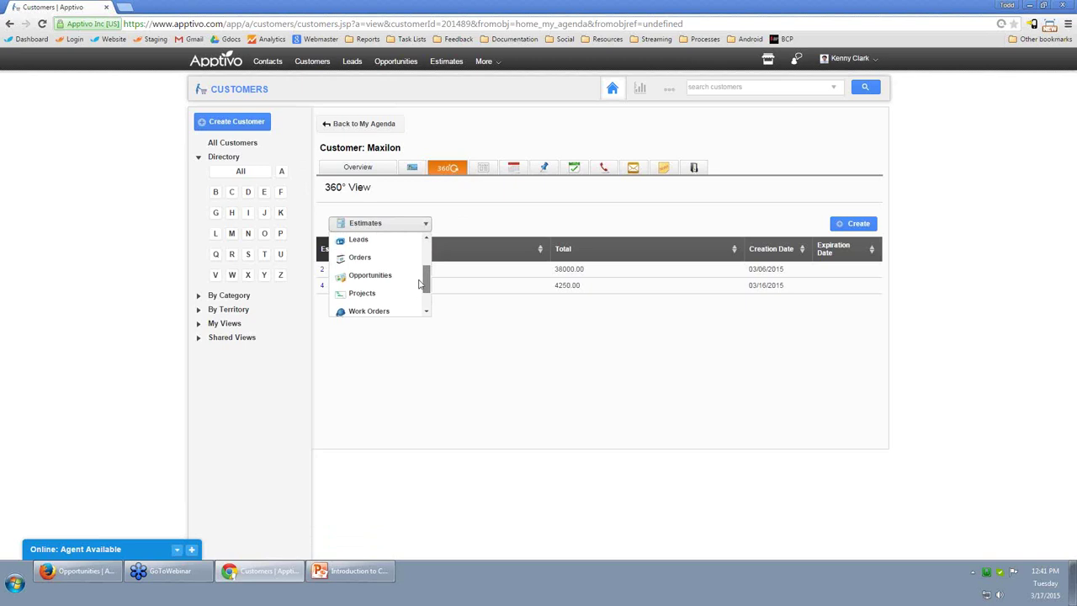
pyautogui.click(376, 276)
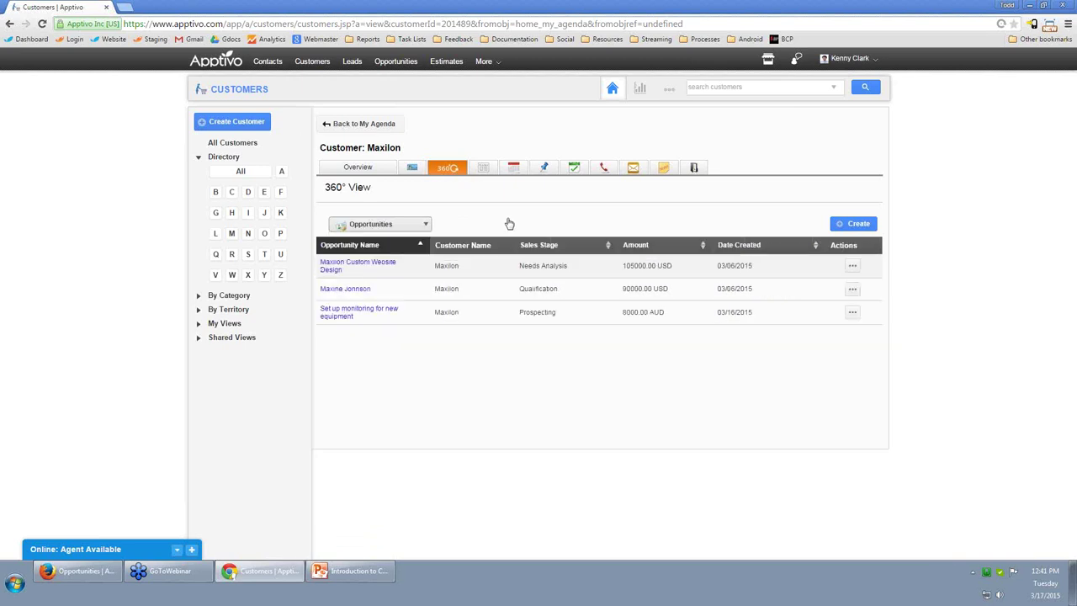
pyautogui.click(407, 229)
pyautogui.scroll(2, 410, 248)
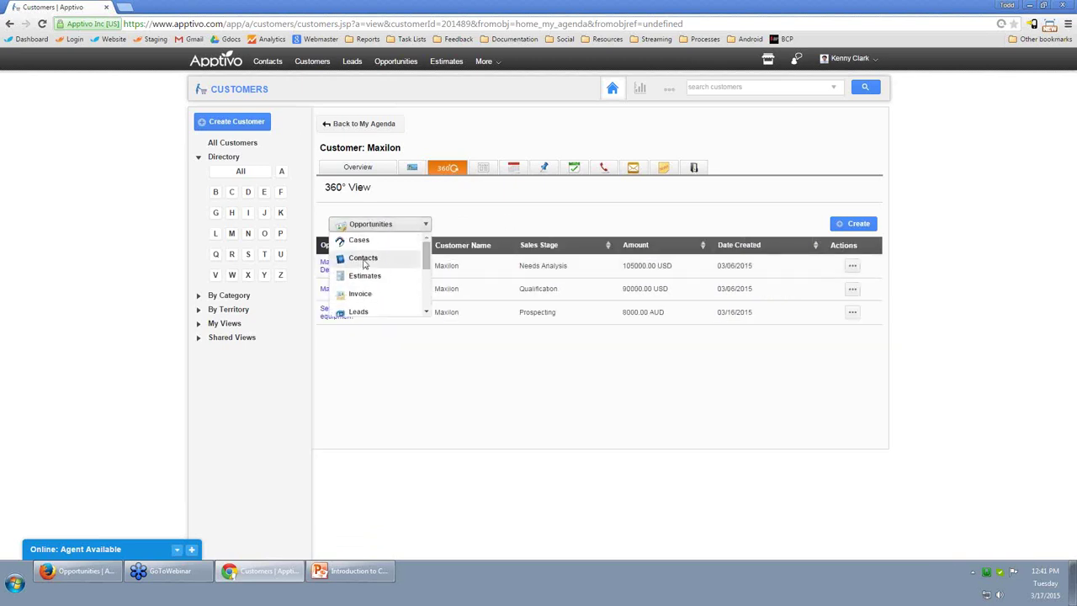
pyautogui.click(378, 257)
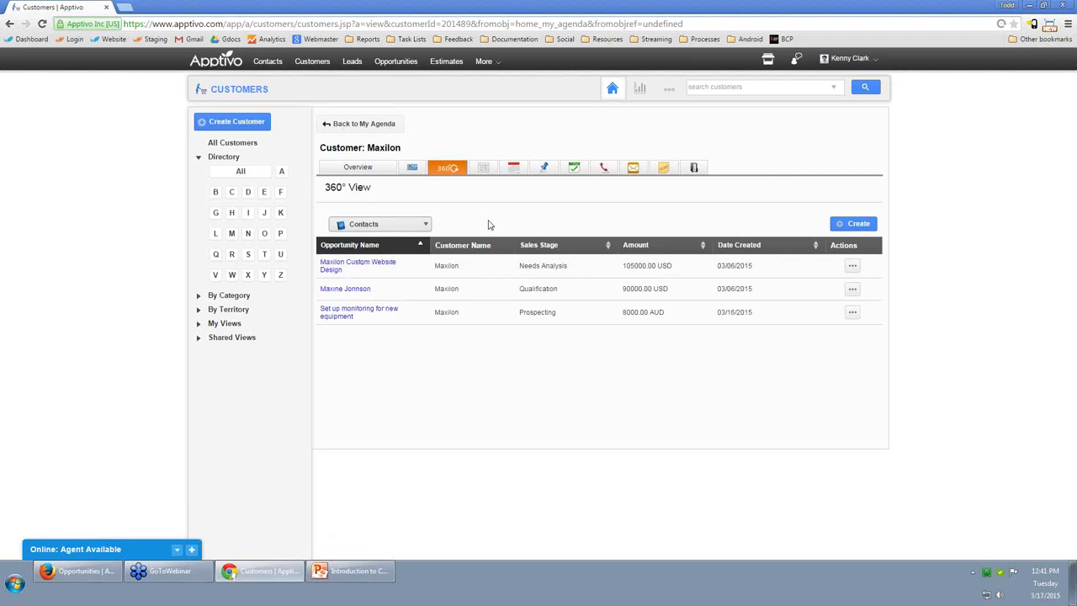
# List Maxilon's invoices, cases and work orders, then return to the customer overview.
pyautogui.click(422, 226)
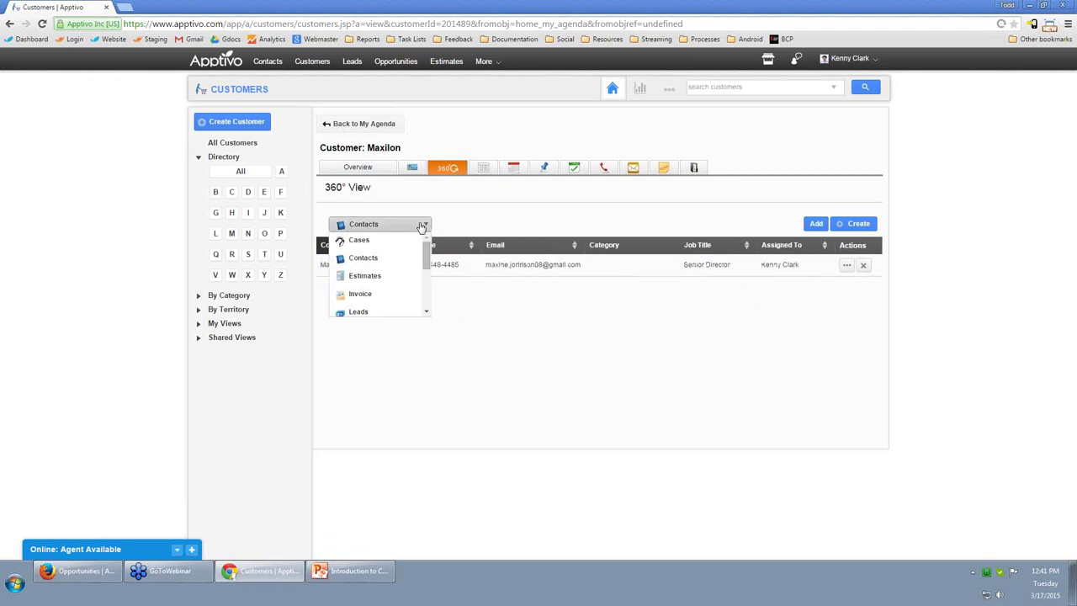
pyautogui.click(385, 295)
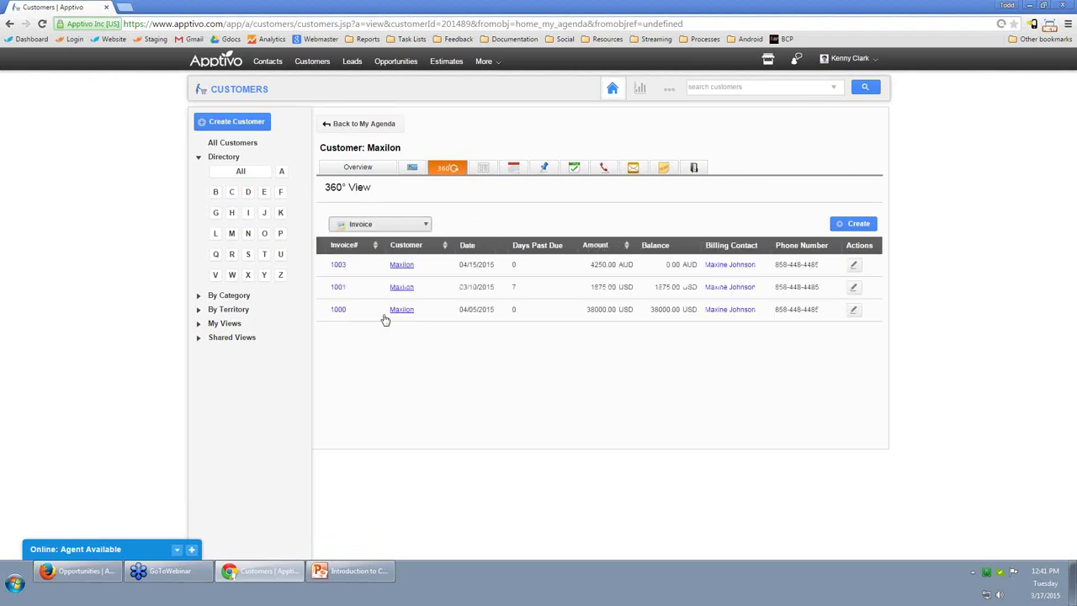
pyautogui.click(398, 230)
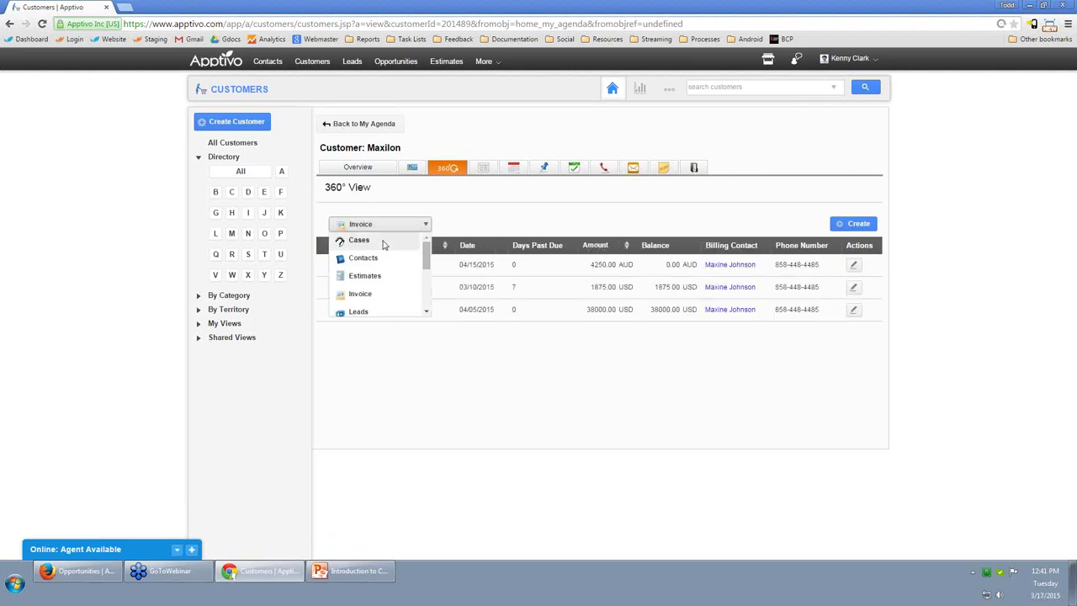
pyautogui.click(373, 242)
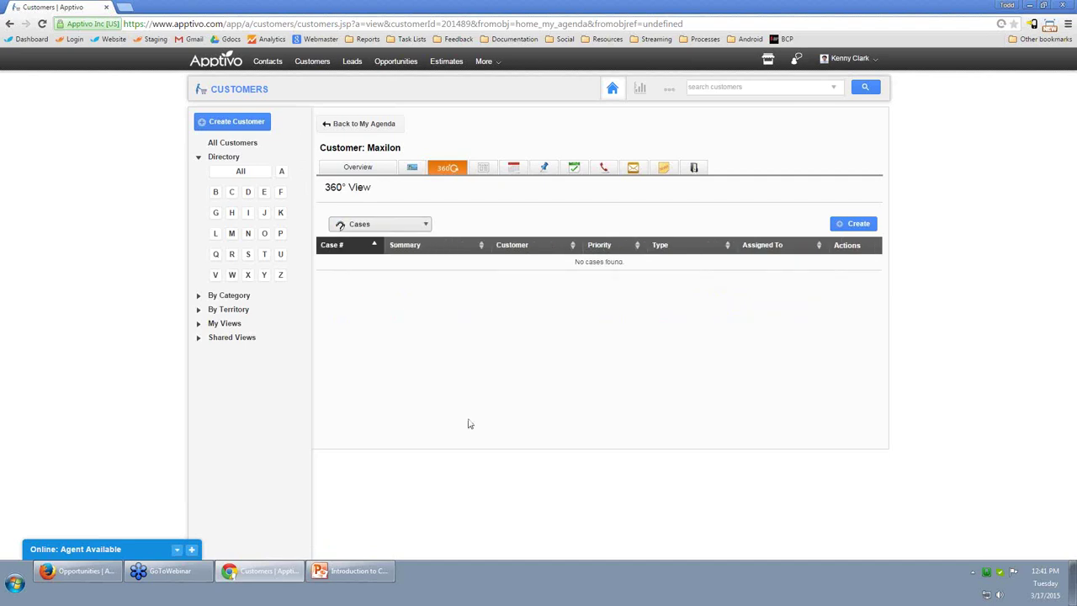
pyautogui.click(395, 231)
pyautogui.scroll(-3, 375, 274)
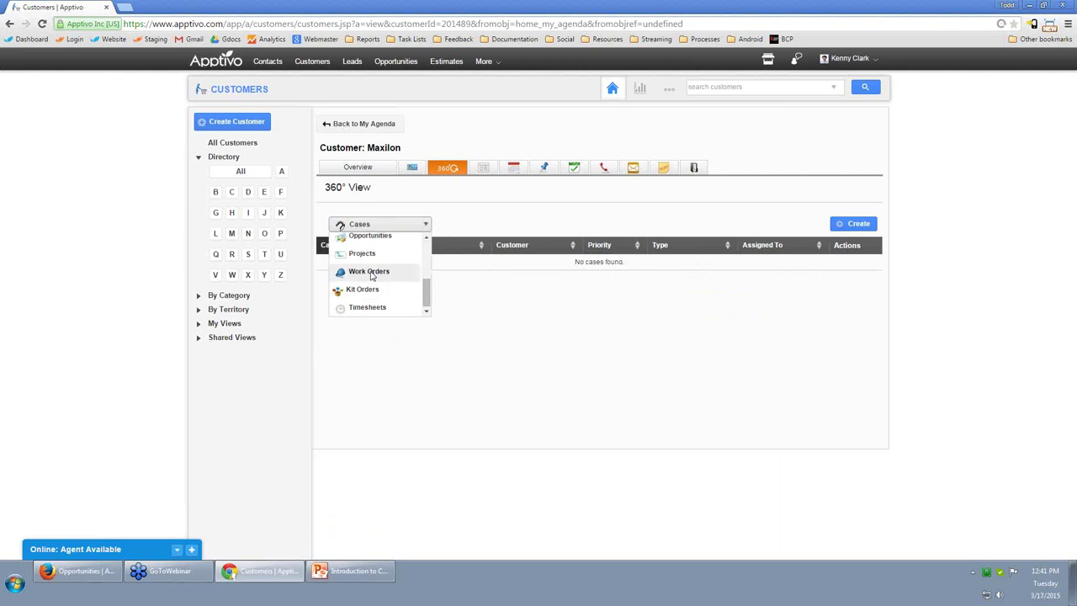
pyautogui.click(371, 273)
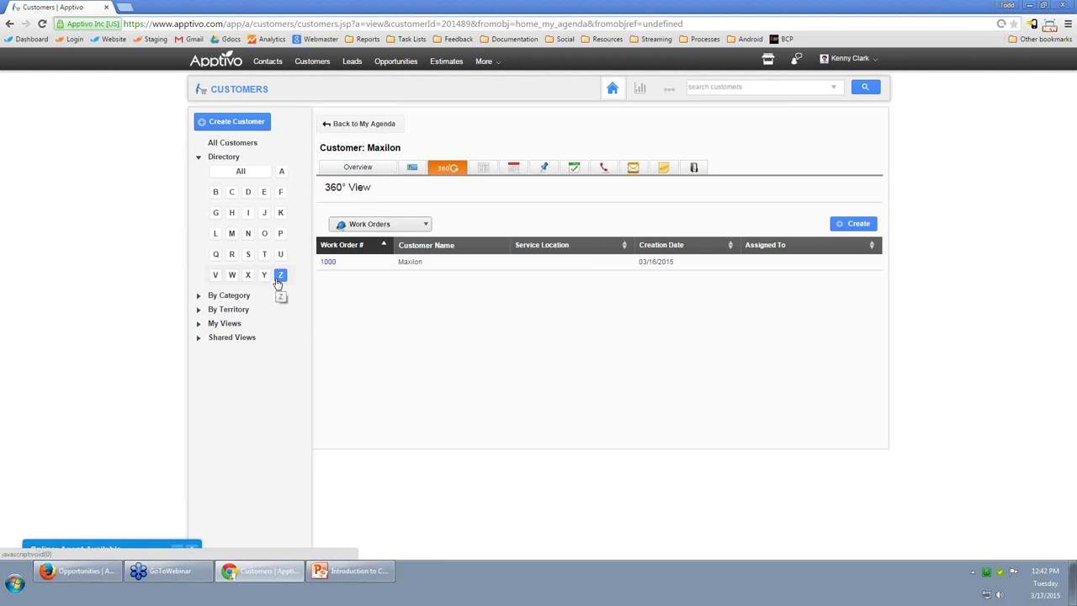
pyautogui.click(357, 168)
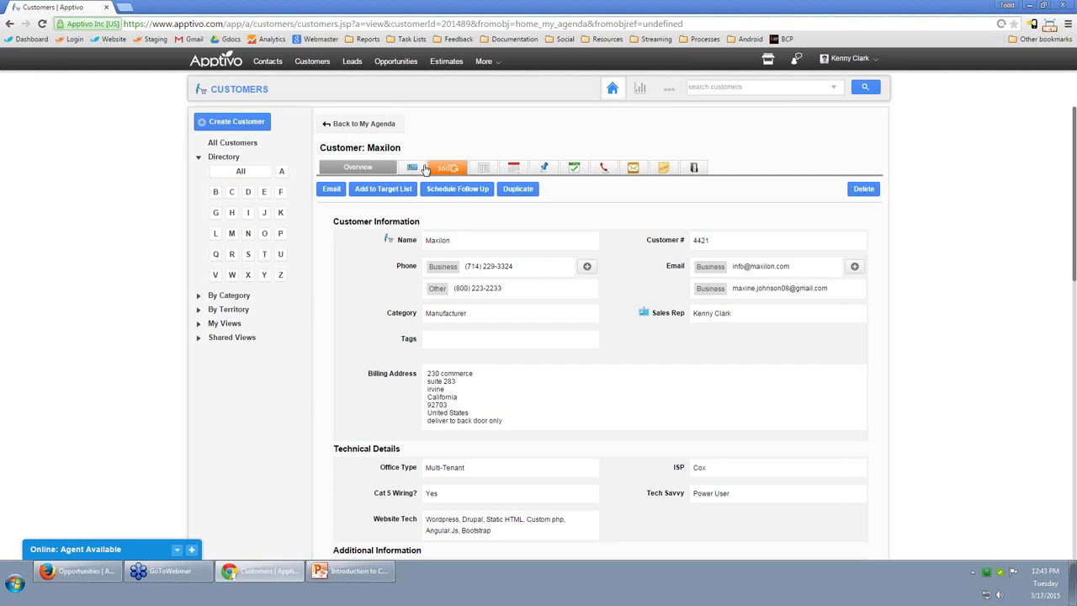
# Review the converted Maxilon lead's More Details from All Leads, then return to the leads list.
pyautogui.click(352, 62)
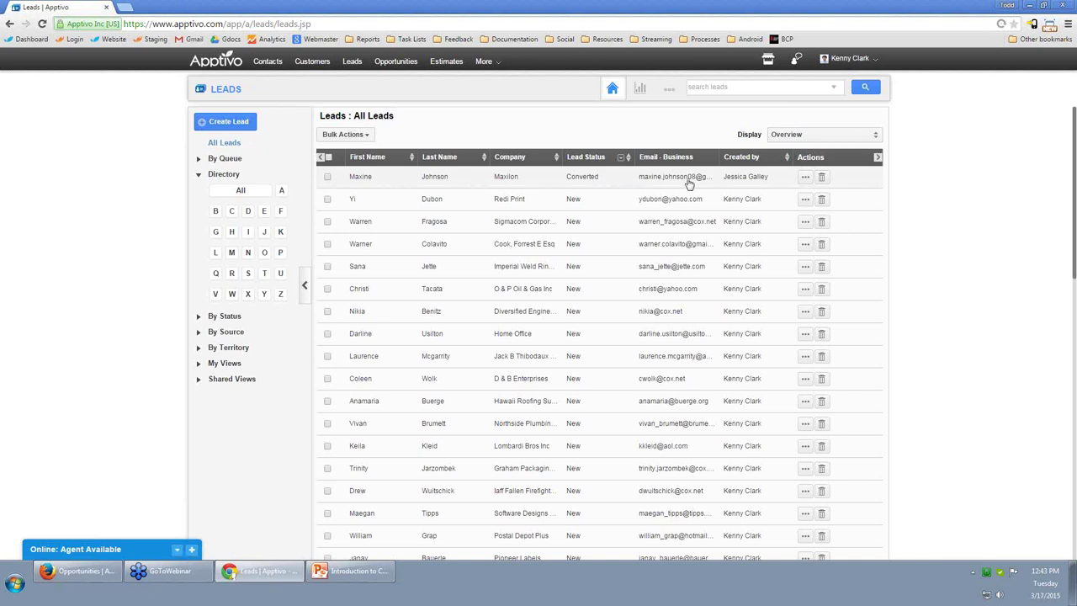
pyautogui.click(806, 178)
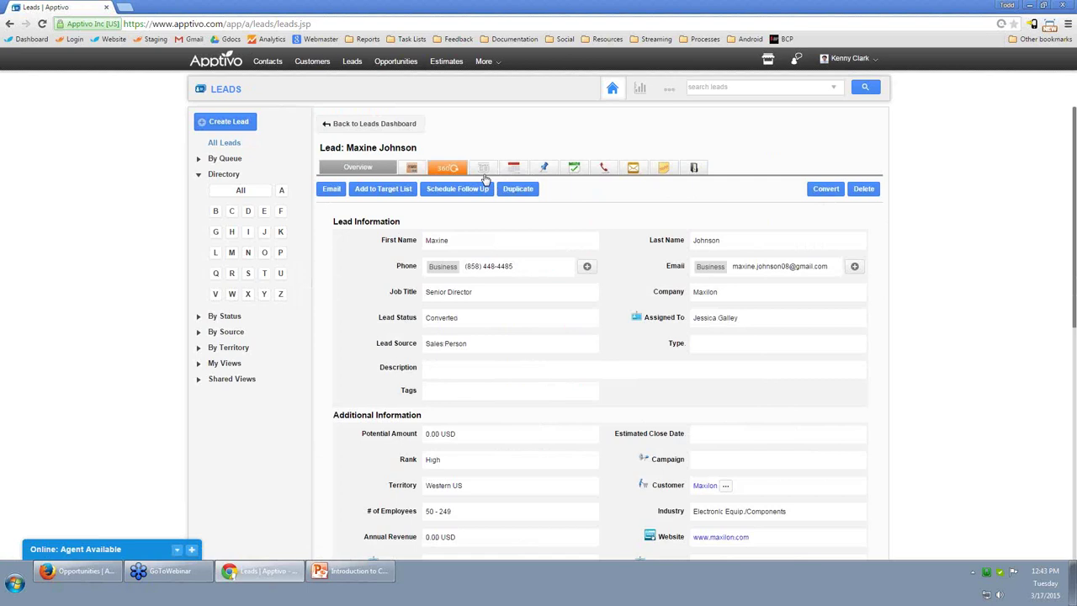
pyautogui.scroll(-2, 570, 383)
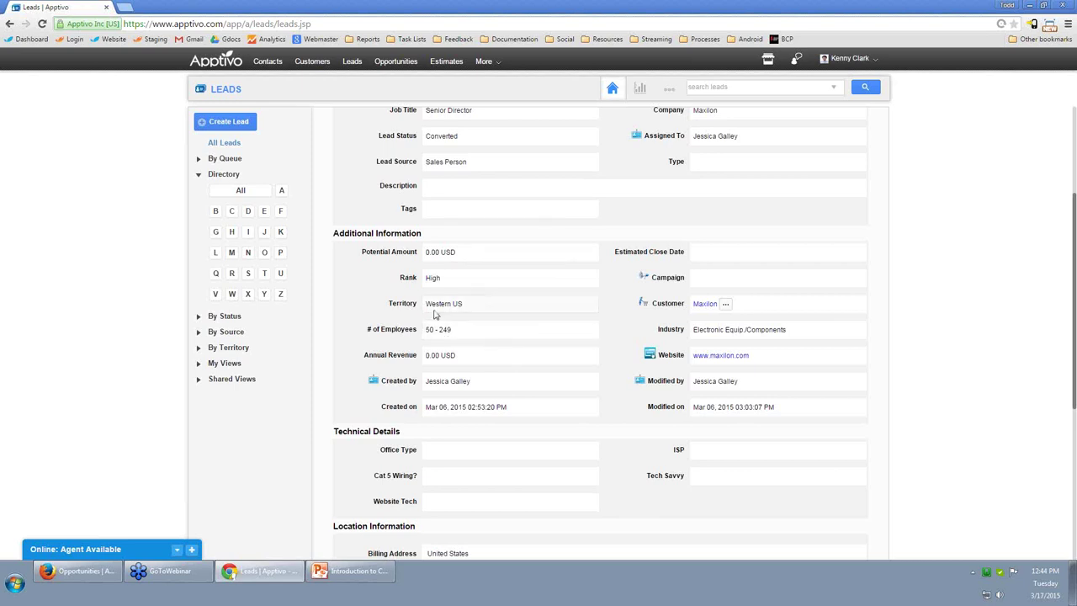
pyautogui.scroll(3, 481, 373)
pyautogui.moveTo(419, 125); pyautogui.dragTo(330, 124)
pyautogui.click(228, 90)
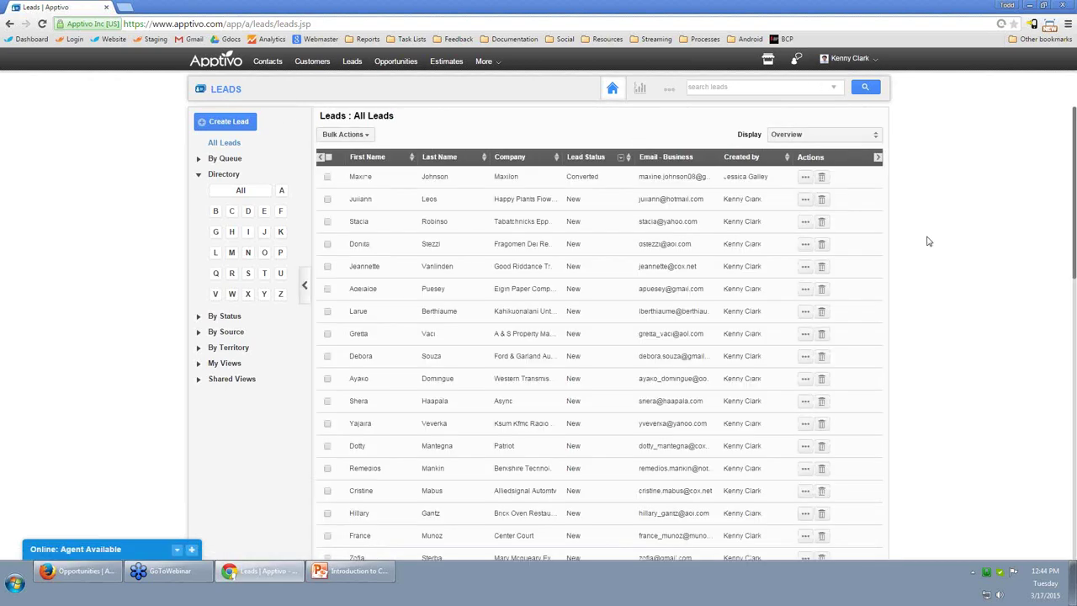
# In Advanced Search, set the Technical Details ISP criterion to Comcast.
pyautogui.click(833, 90)
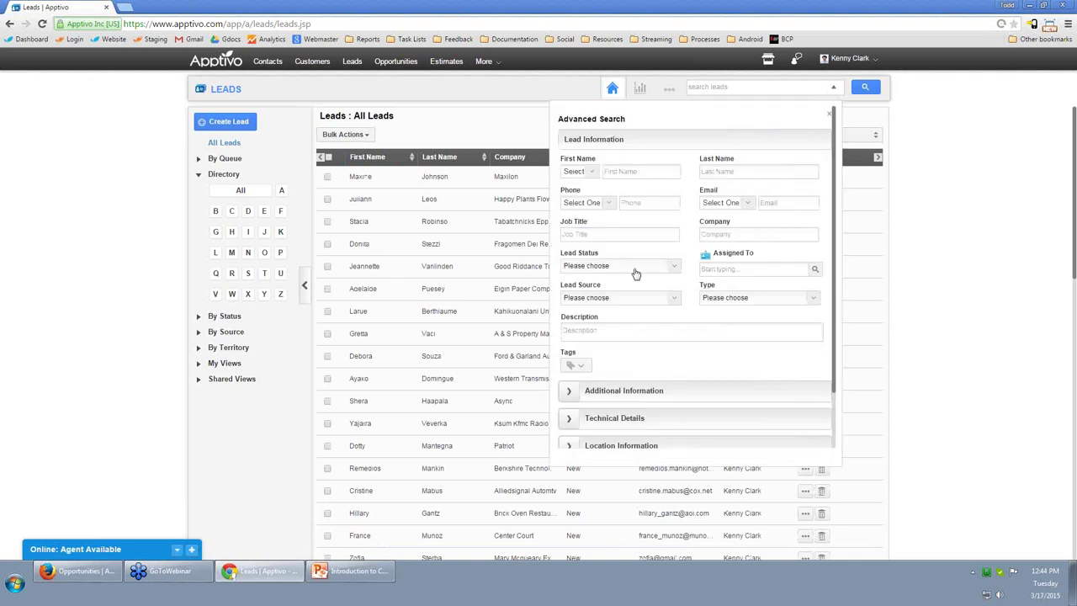
pyautogui.scroll(-2, 621, 348)
pyautogui.click(568, 351)
pyautogui.scroll(-3, 619, 349)
pyautogui.scroll(3, 707, 328)
pyautogui.scroll(-1, 621, 421)
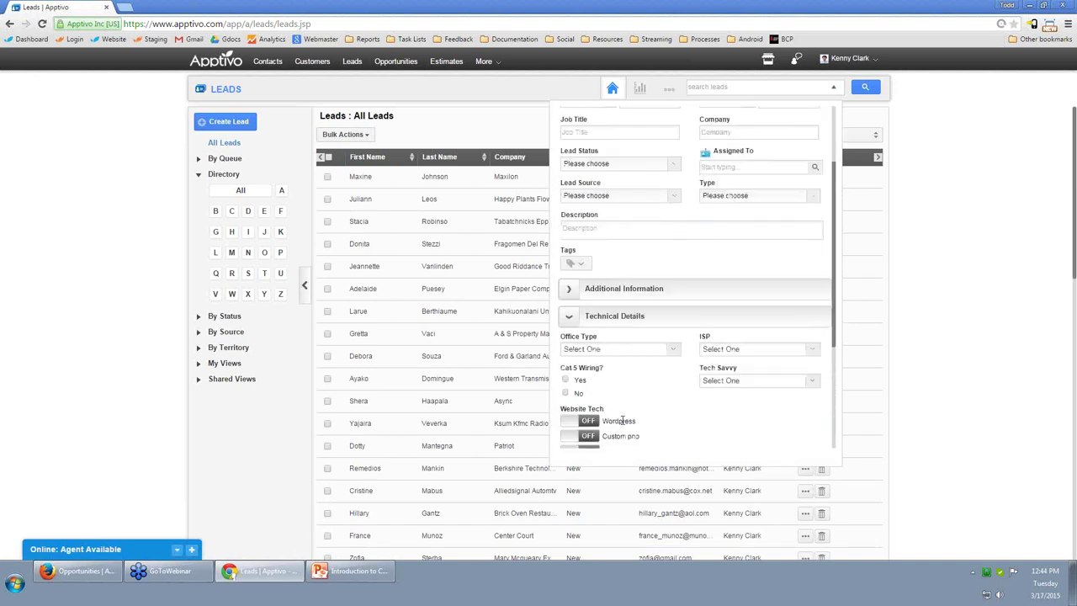
pyautogui.scroll(-1, 833, 309)
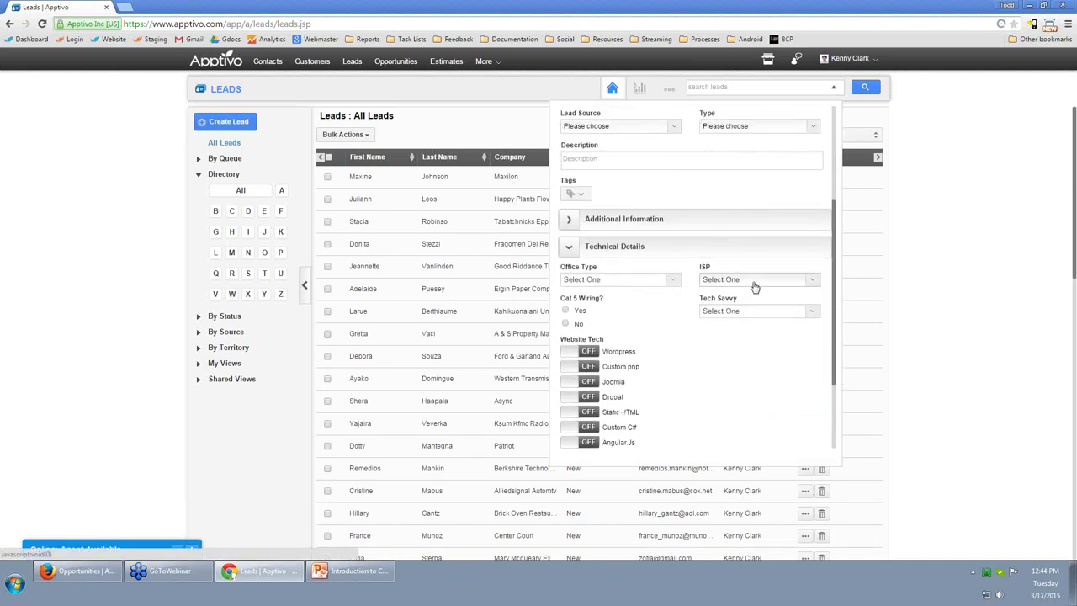
pyautogui.click(755, 286)
pyautogui.click(728, 310)
# Set Territory to Western US under Additional Information and run the lead search.
pyautogui.scroll(1, 716, 290)
pyautogui.click(572, 291)
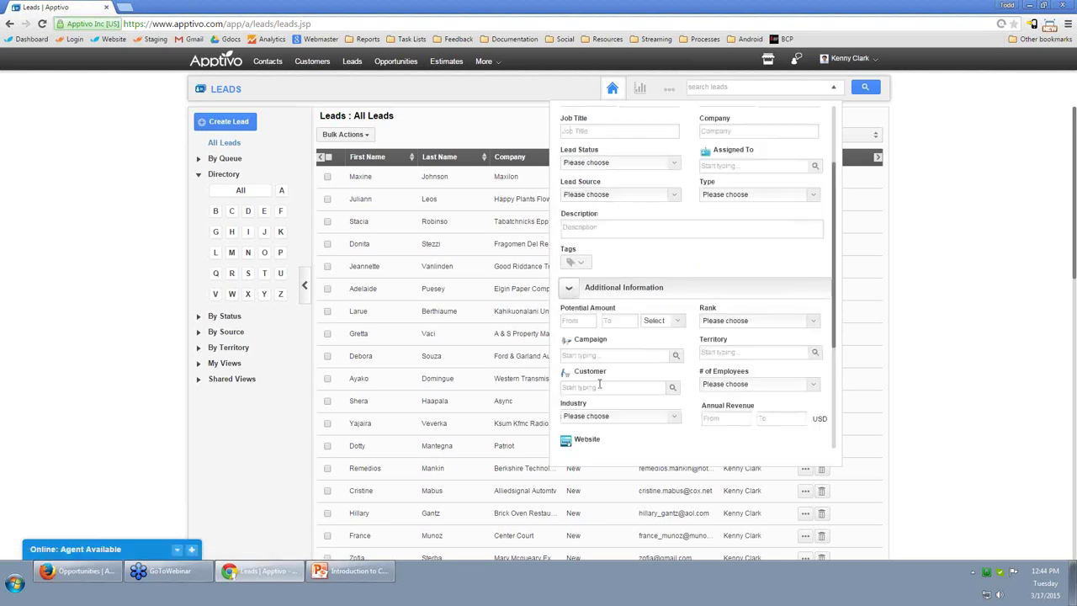
pyautogui.click(720, 352)
pyautogui.write('we')
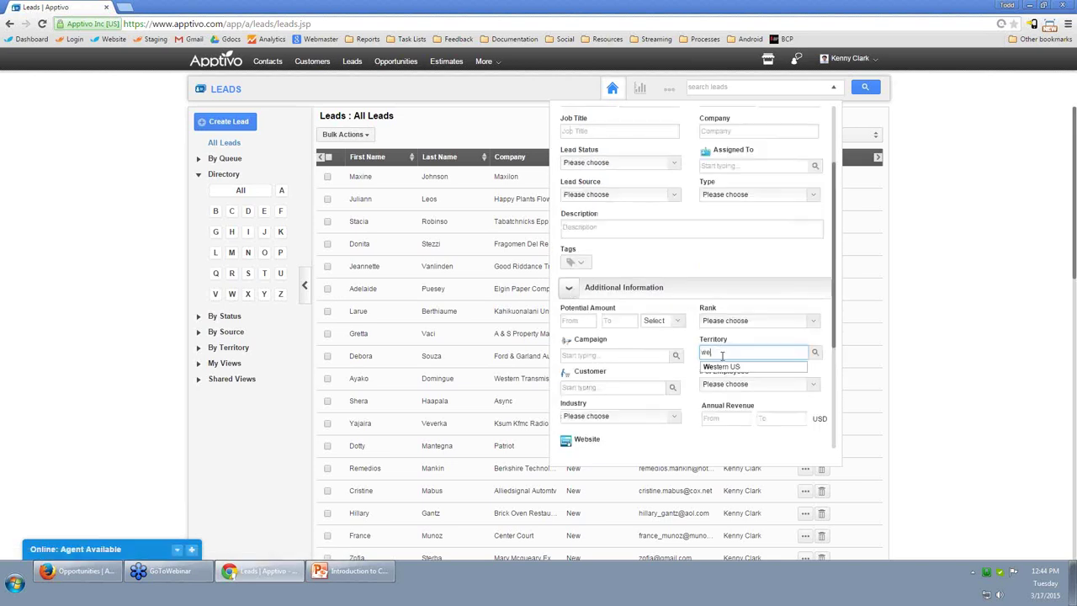
pyautogui.click(715, 366)
pyautogui.click(714, 384)
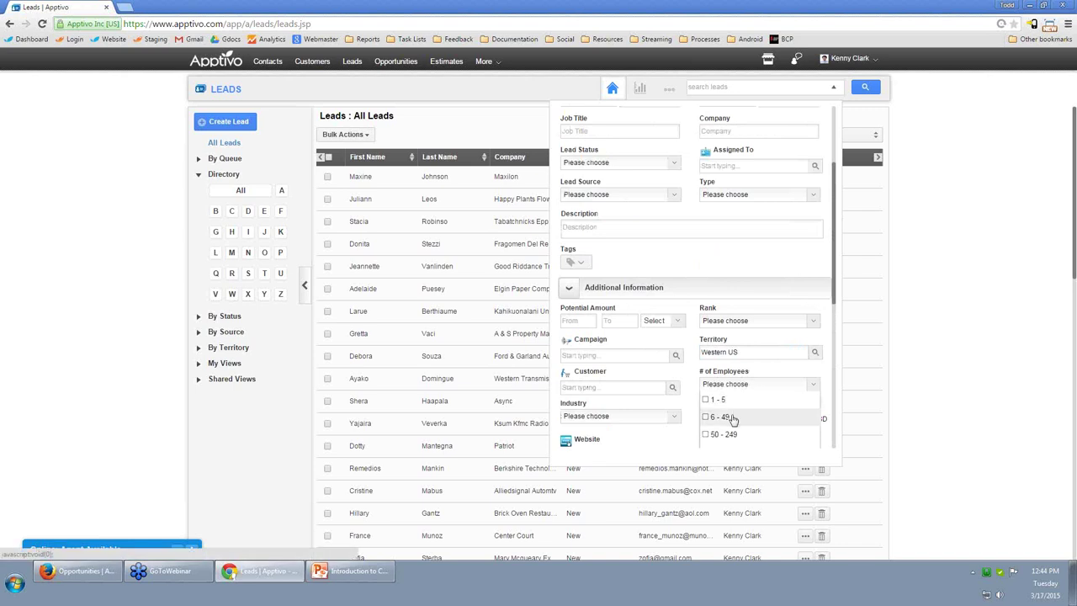
pyautogui.click(699, 384)
pyautogui.scroll(-1, 683, 374)
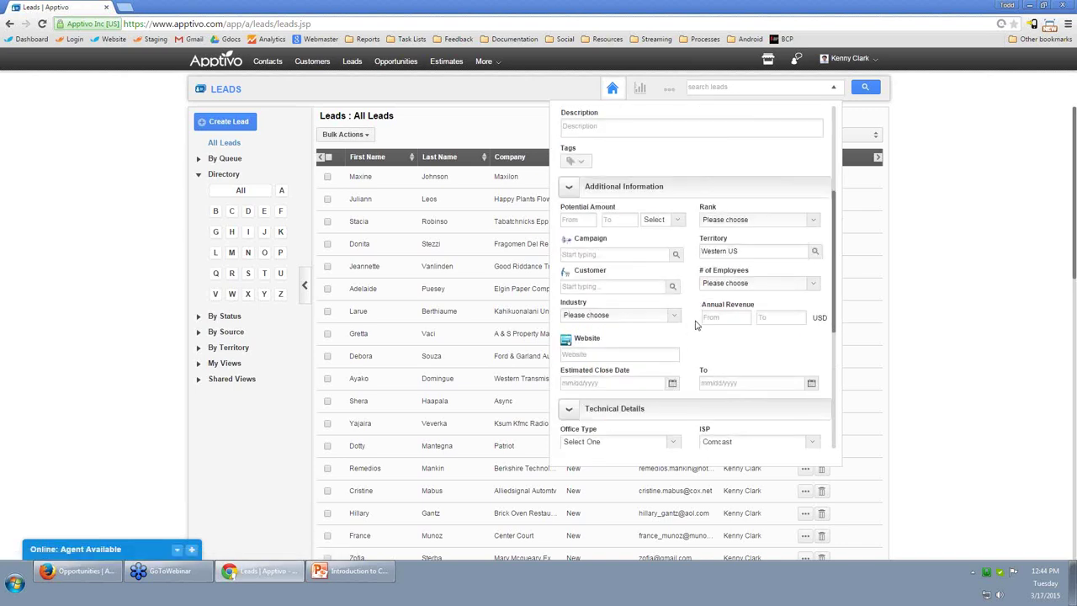
pyautogui.scroll(-3, 699, 341)
pyautogui.click(811, 435)
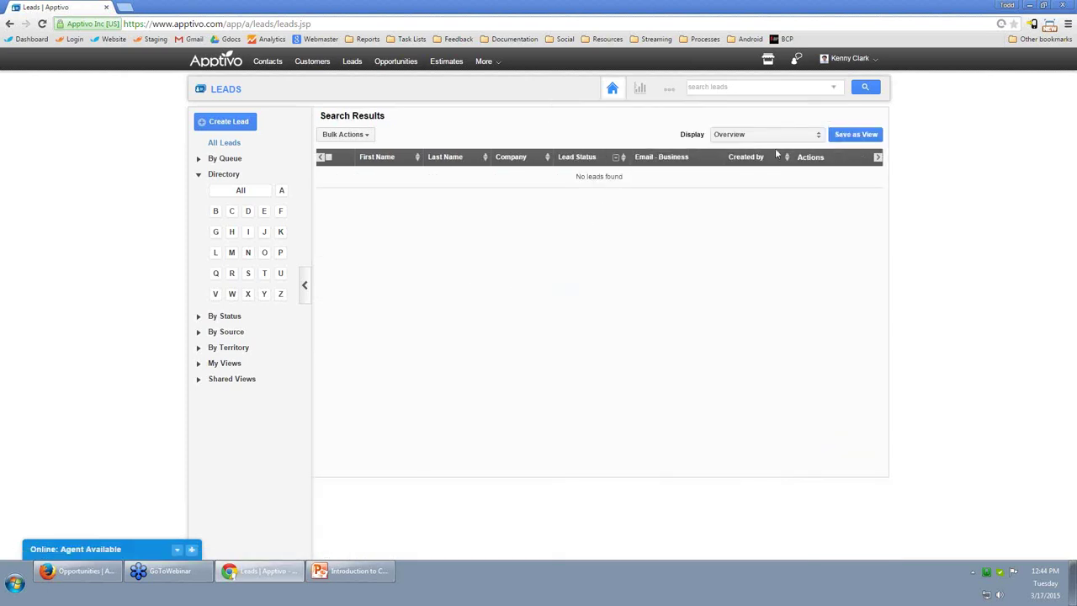
# Search leads again with an ISP choice and territory 'west'.
pyautogui.click(834, 87)
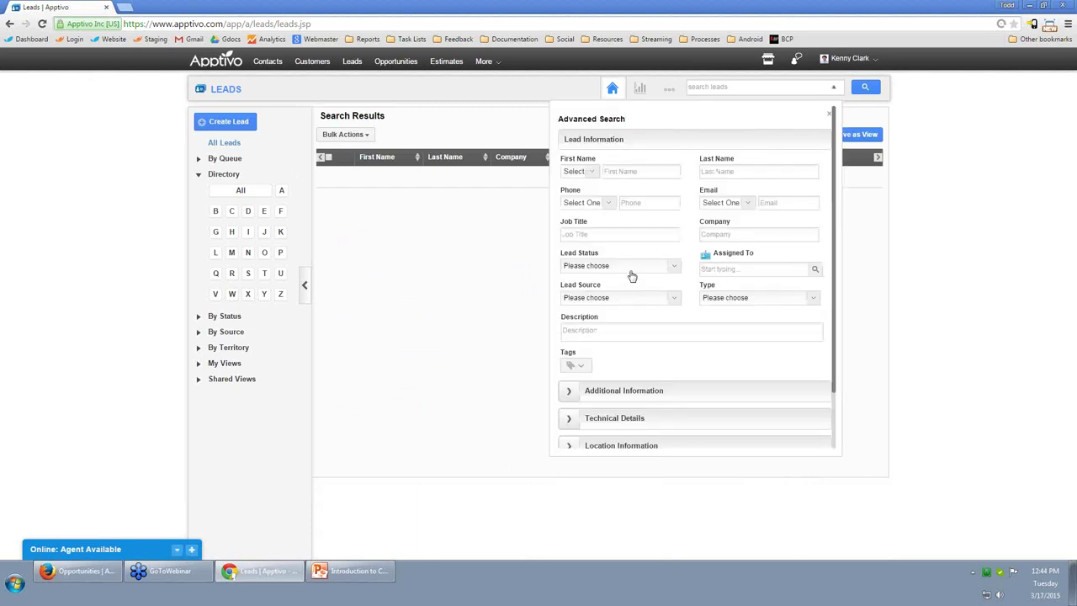
pyautogui.scroll(-2, 640, 282)
pyautogui.click(573, 353)
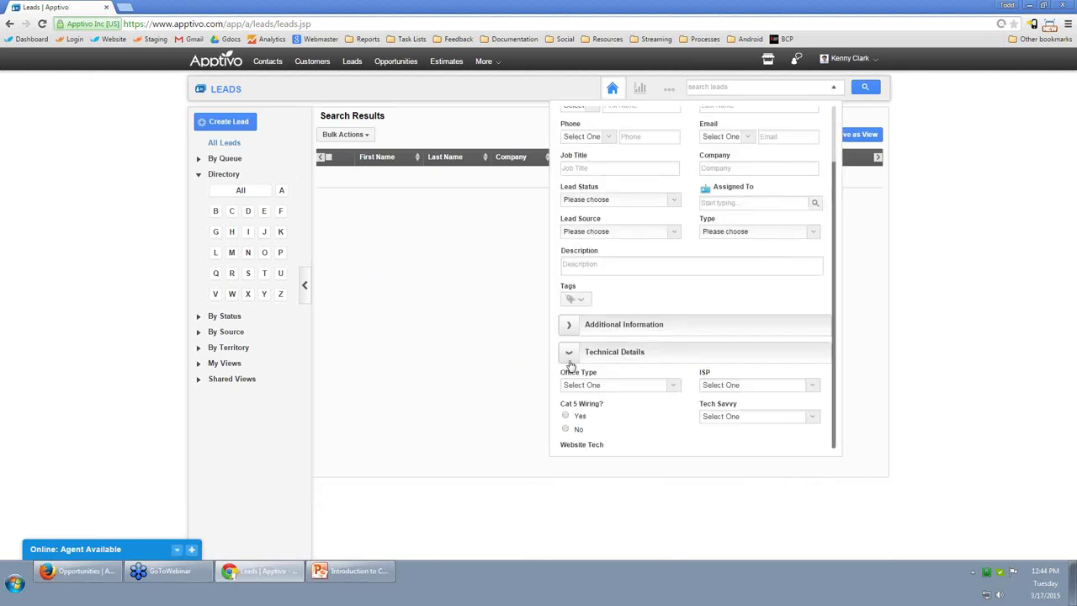
pyautogui.scroll(-4, 757, 396)
pyautogui.click(734, 246)
pyautogui.click(722, 284)
pyautogui.scroll(5, 736, 362)
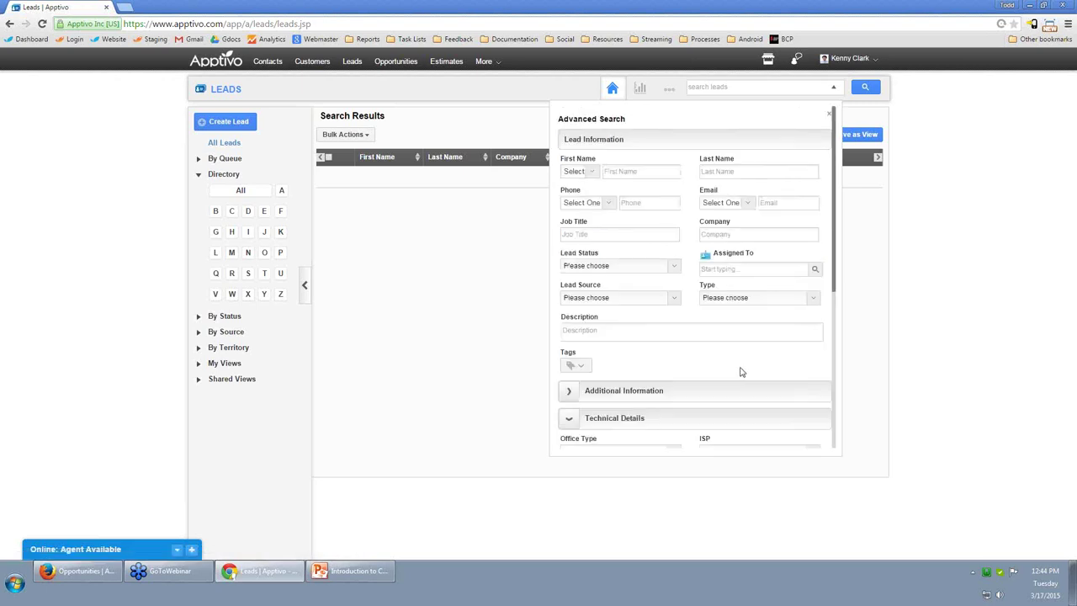
pyautogui.click(568, 392)
pyautogui.scroll(-4, 728, 327)
pyautogui.click(726, 295)
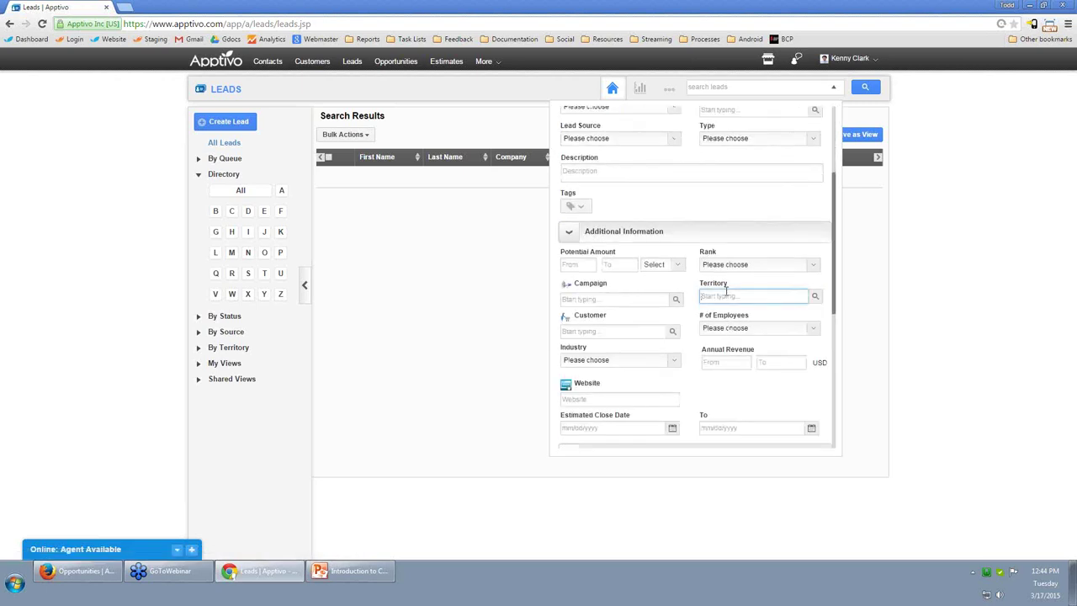
pyautogui.write('west')
pyautogui.press('Return')
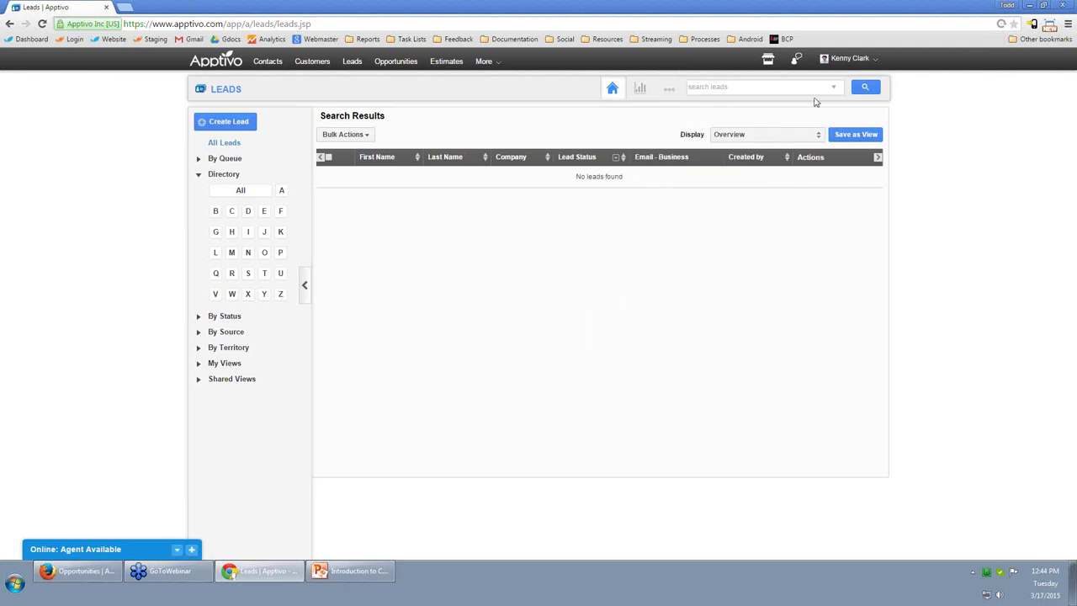
# Search leads with Territory Western US and ISP Comcast.
pyautogui.click(833, 87)
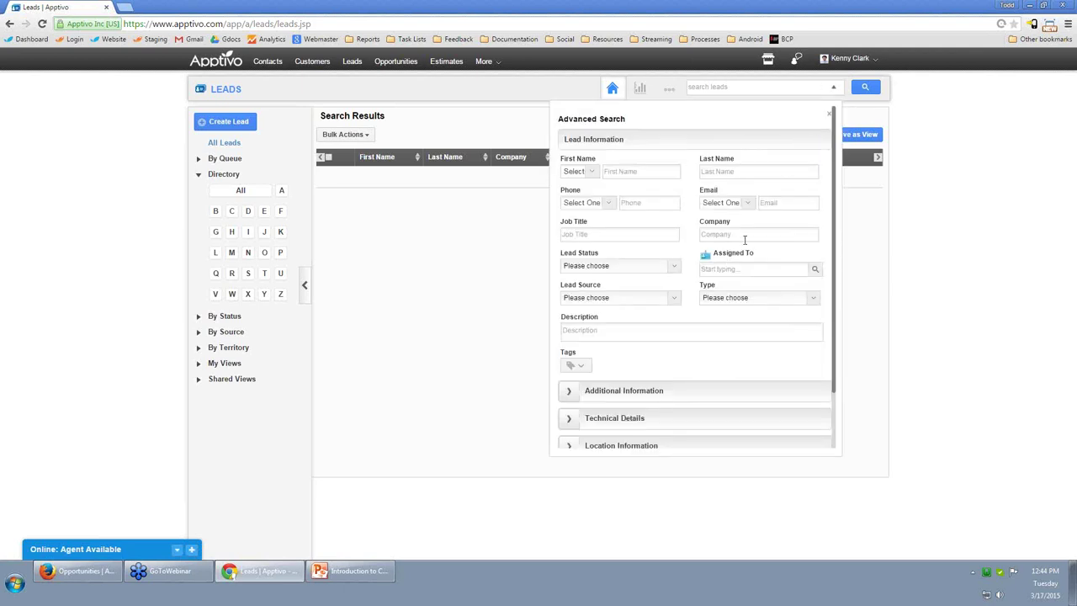
pyautogui.scroll(-2, 729, 266)
pyautogui.click(573, 327)
pyautogui.click(727, 390)
pyautogui.write('west')
pyautogui.click(728, 404)
pyautogui.scroll(-3, 741, 379)
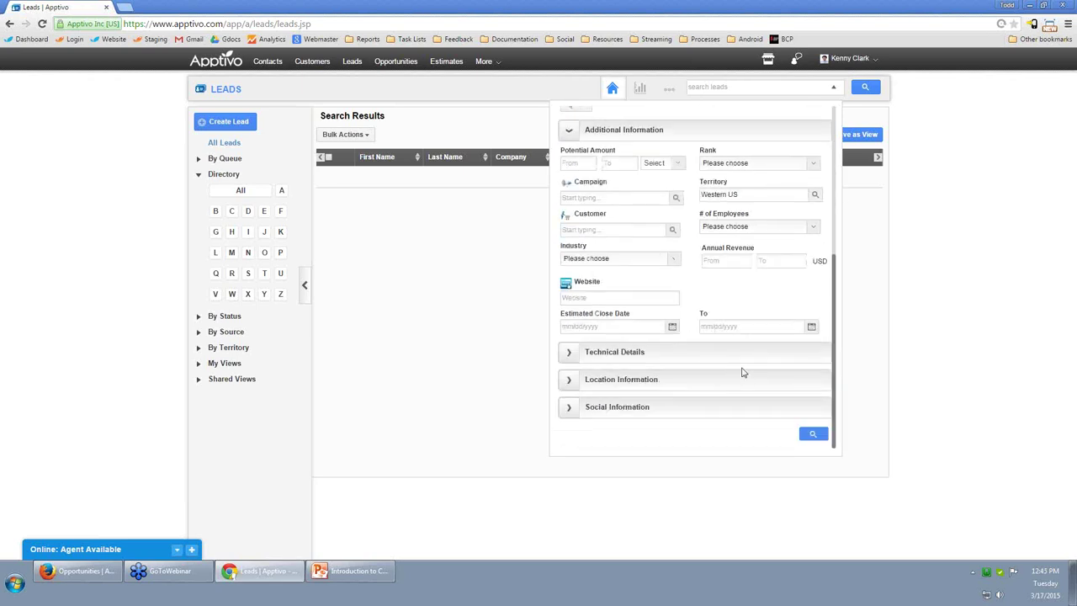
pyautogui.click(575, 359)
pyautogui.scroll(-3, 713, 383)
pyautogui.click(738, 220)
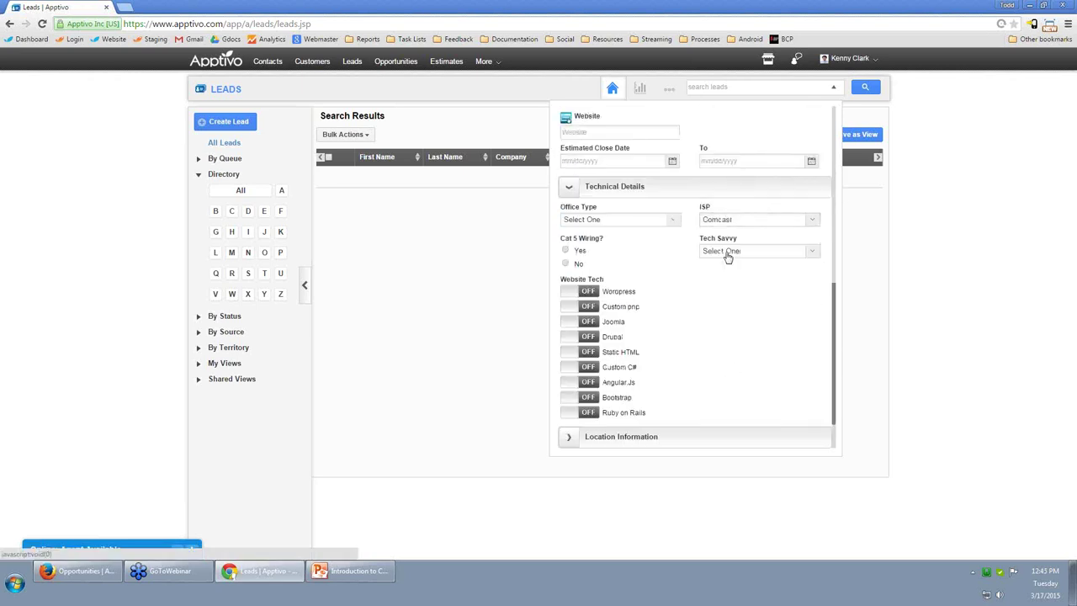
pyautogui.click(721, 249)
pyautogui.scroll(-2, 740, 378)
pyautogui.click(813, 434)
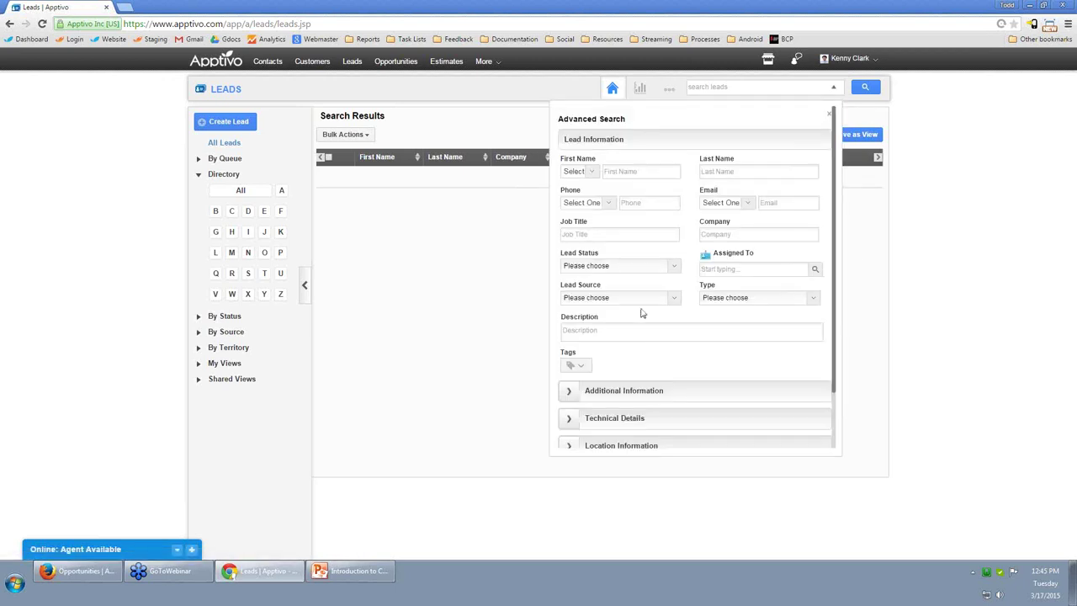
# Search with only ISP Comcast, find no leads, and show all leads again.
pyautogui.scroll(-2, 650, 353)
pyautogui.click(571, 357)
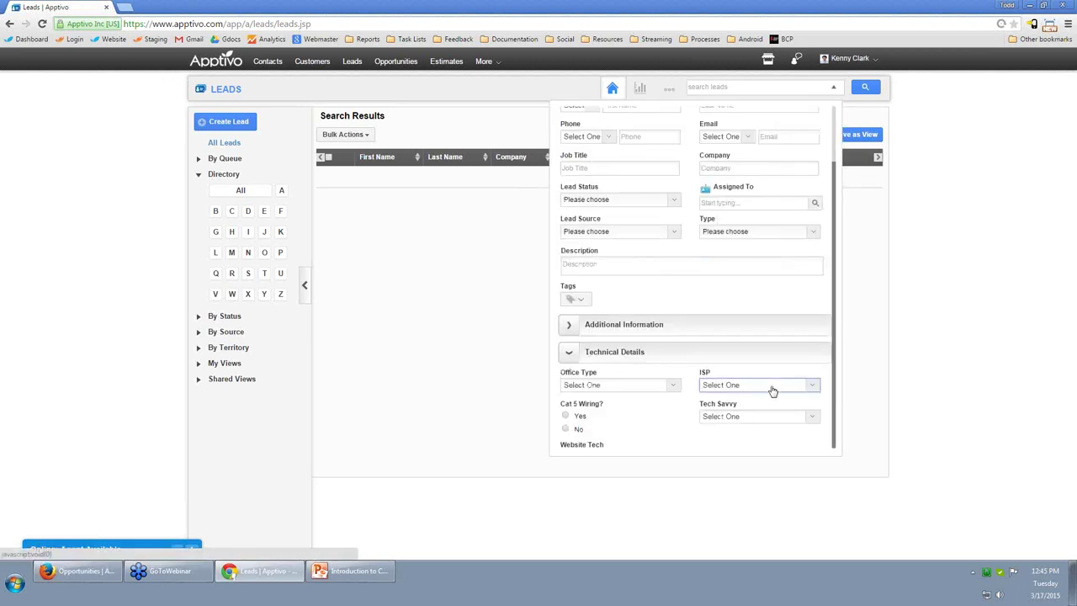
pyautogui.scroll(-1, 769, 387)
pyautogui.click(758, 244)
pyautogui.click(732, 277)
pyautogui.scroll(-2, 738, 382)
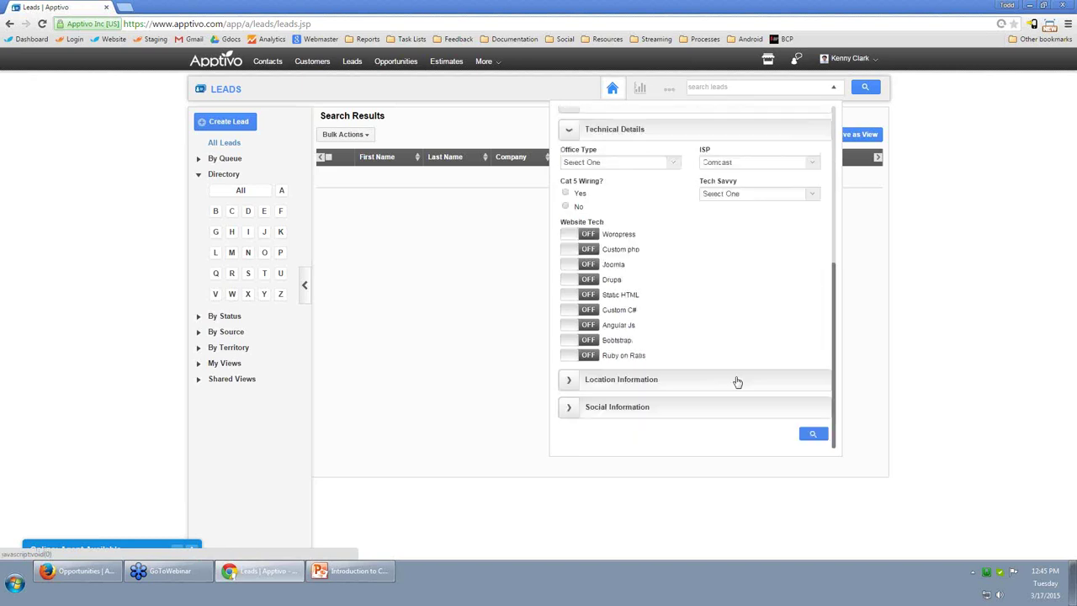
pyautogui.click(811, 435)
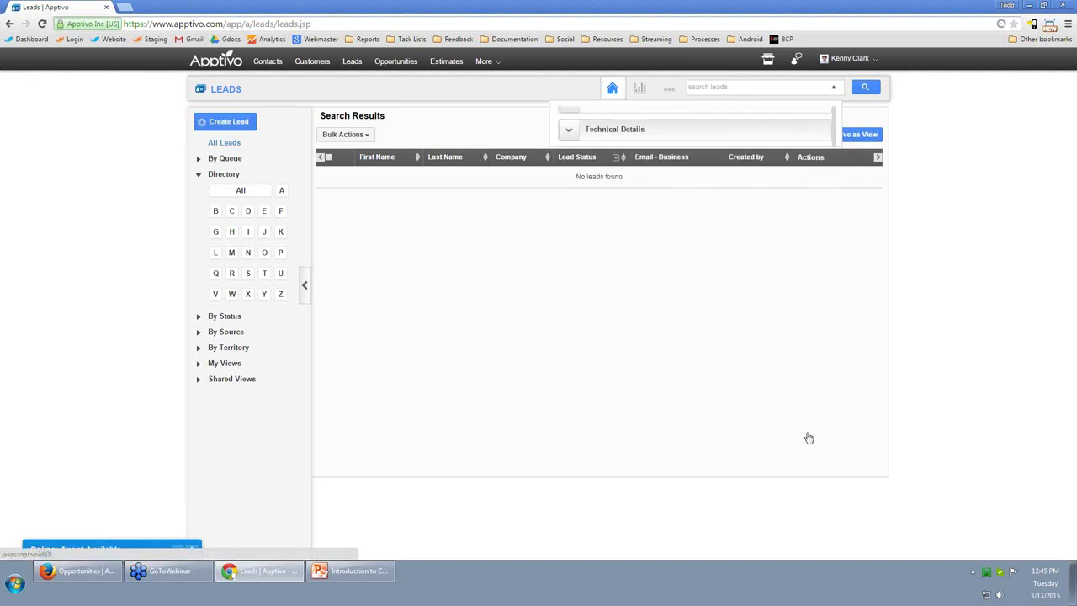
pyautogui.click(253, 193)
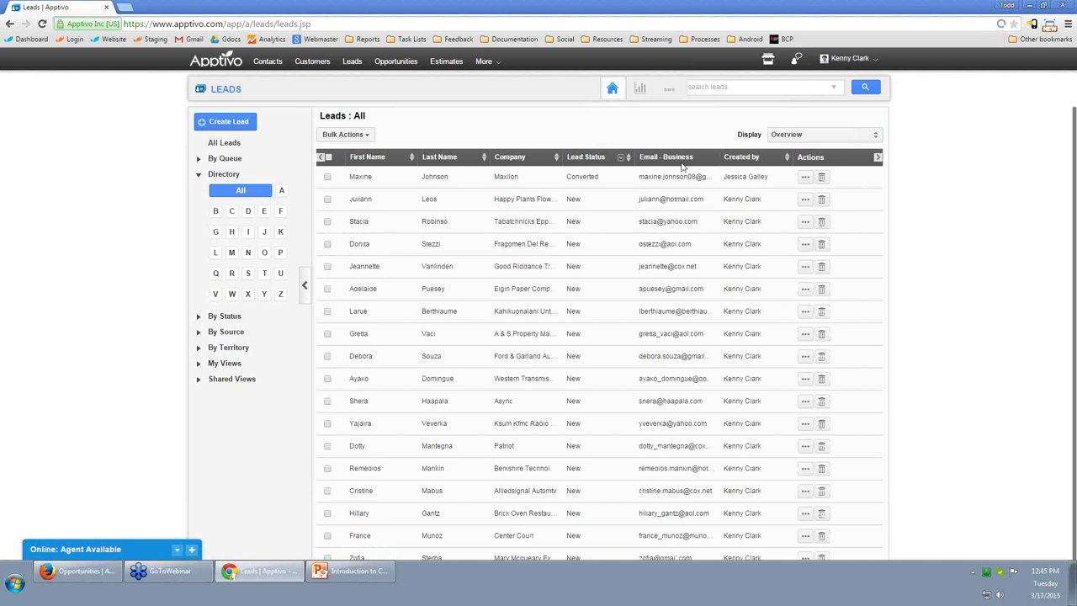
# Look at the Display views list without changing anything.
pyautogui.click(831, 143)
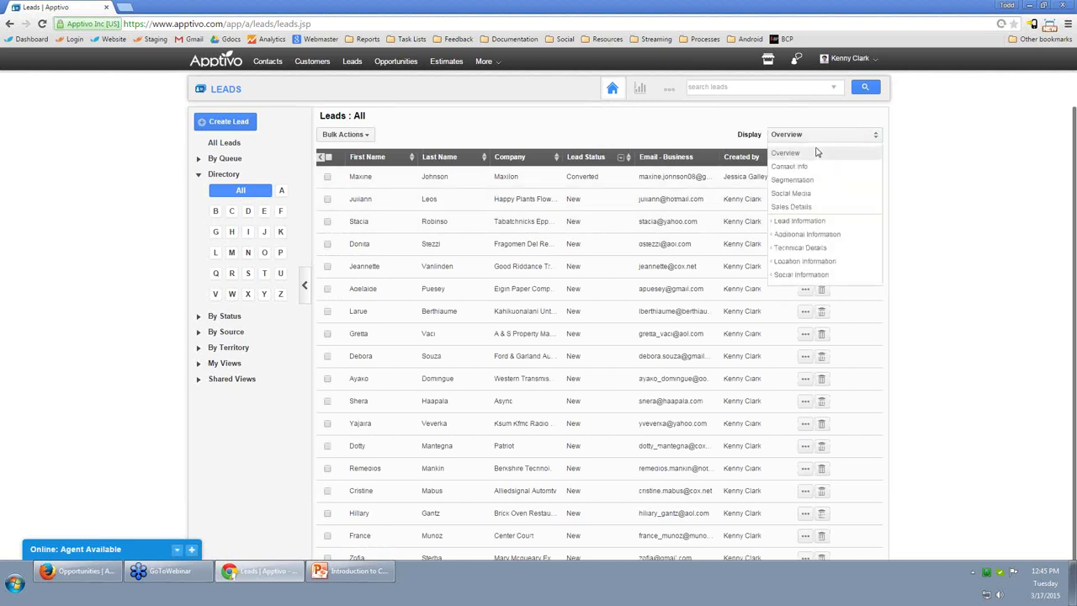
pyautogui.click(983, 168)
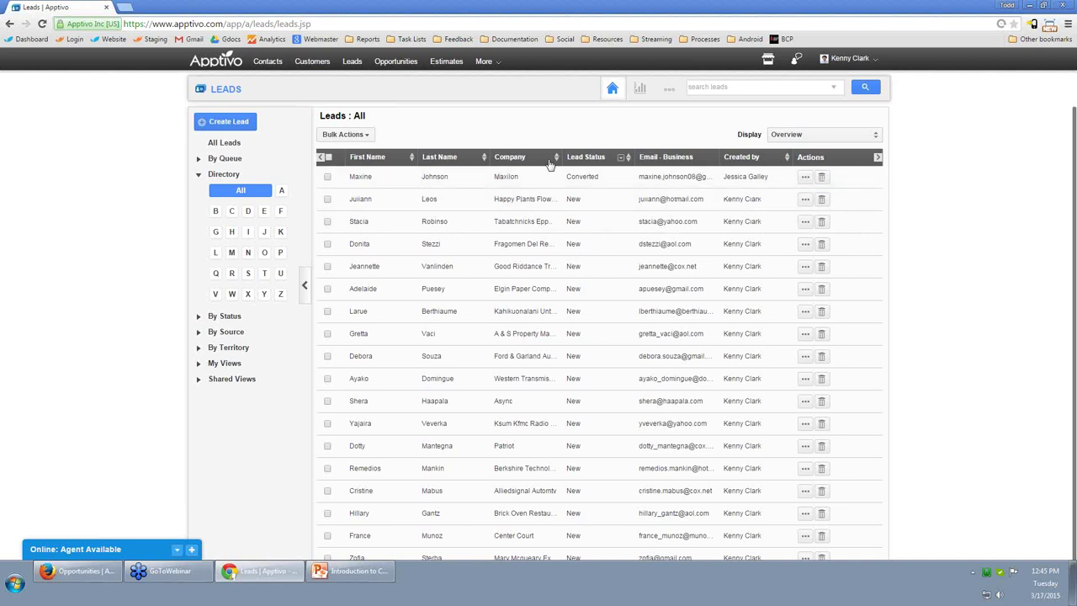
pyautogui.scroll(-6, 707, 358)
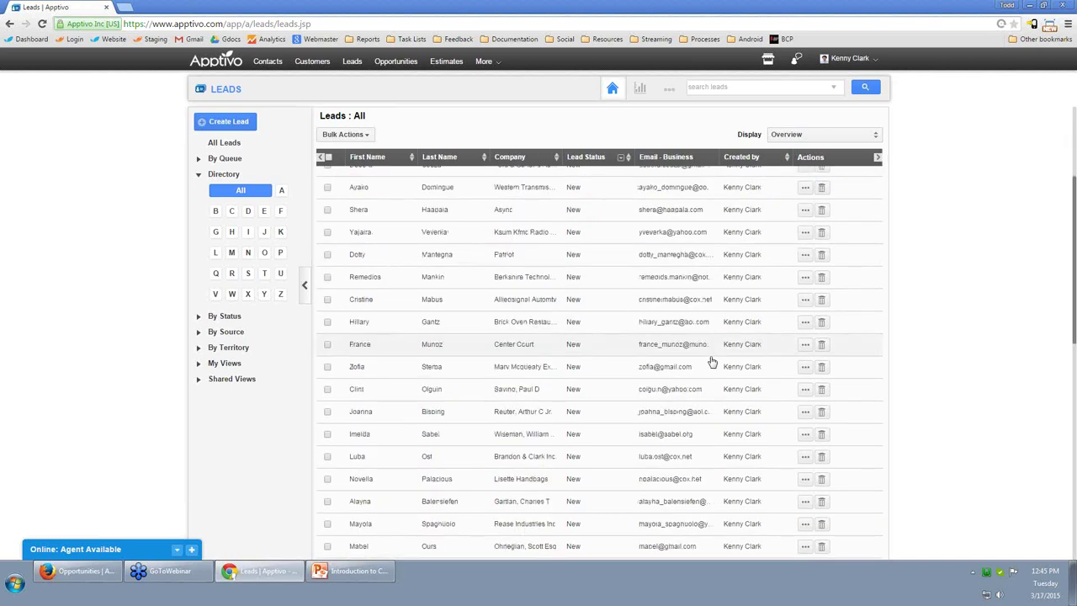
pyautogui.scroll(5, 711, 360)
pyautogui.scroll(1, 711, 360)
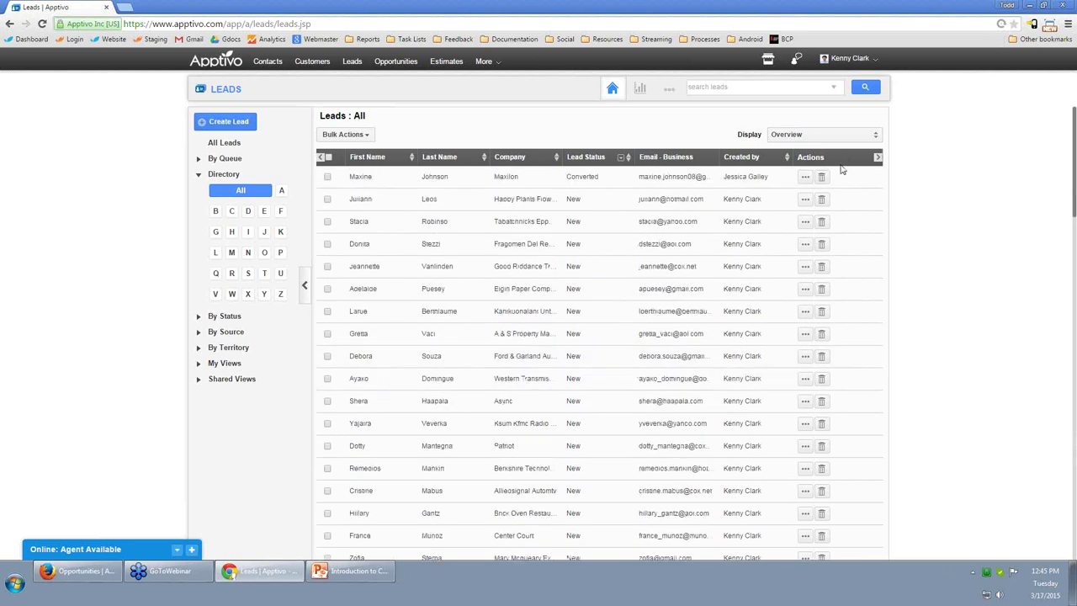
# Remove the Created by column and add an ISP column to the leads table.
pyautogui.click(786, 139)
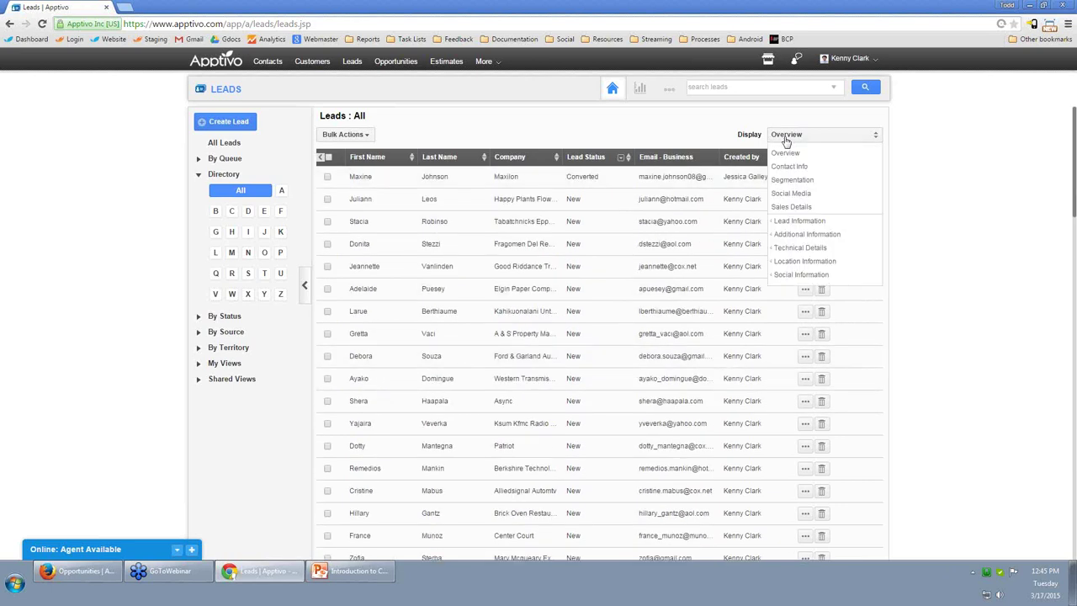
pyautogui.moveTo(799, 227)
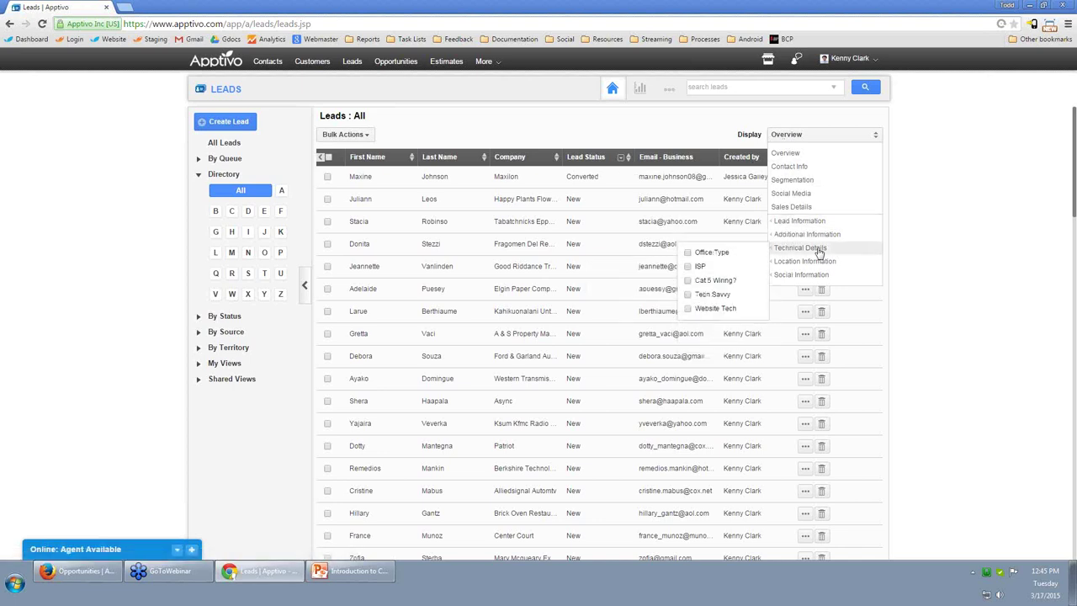
pyautogui.scroll(-2, 707, 312)
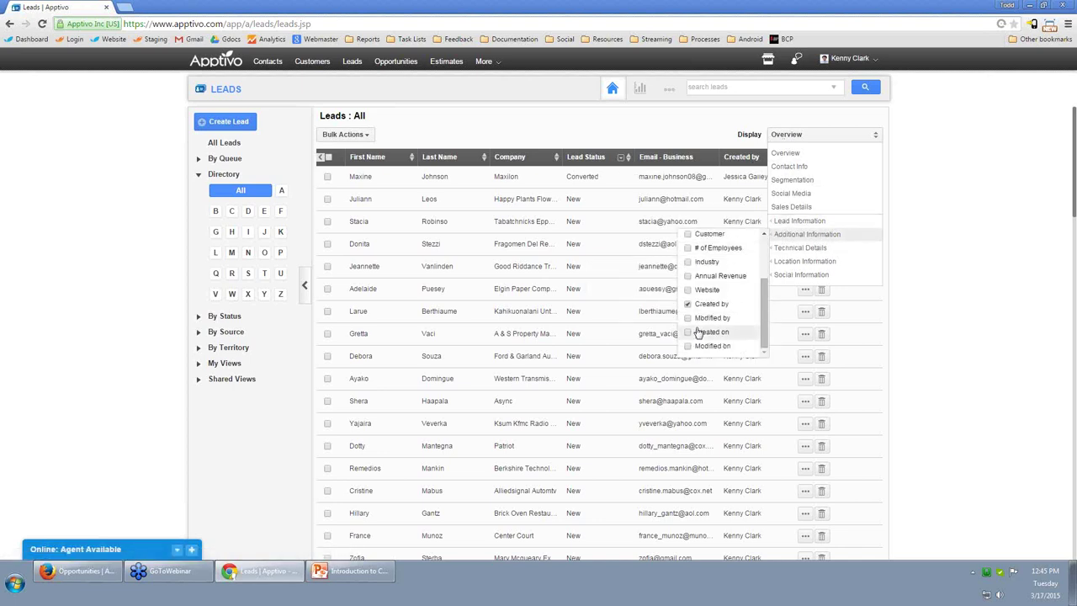
pyautogui.click(688, 304)
pyautogui.moveTo(804, 247)
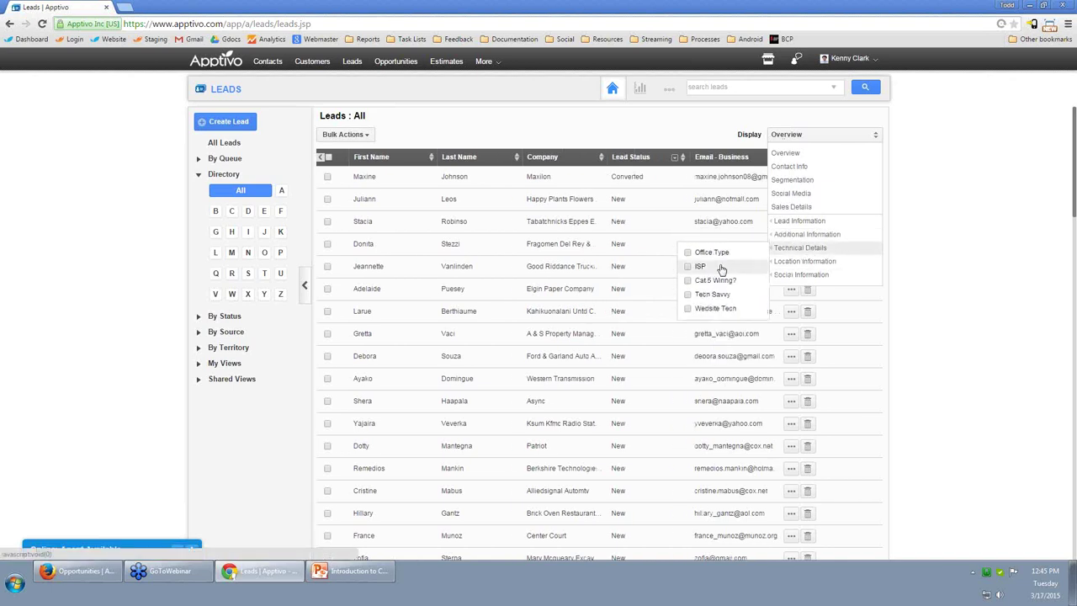
pyautogui.click(689, 266)
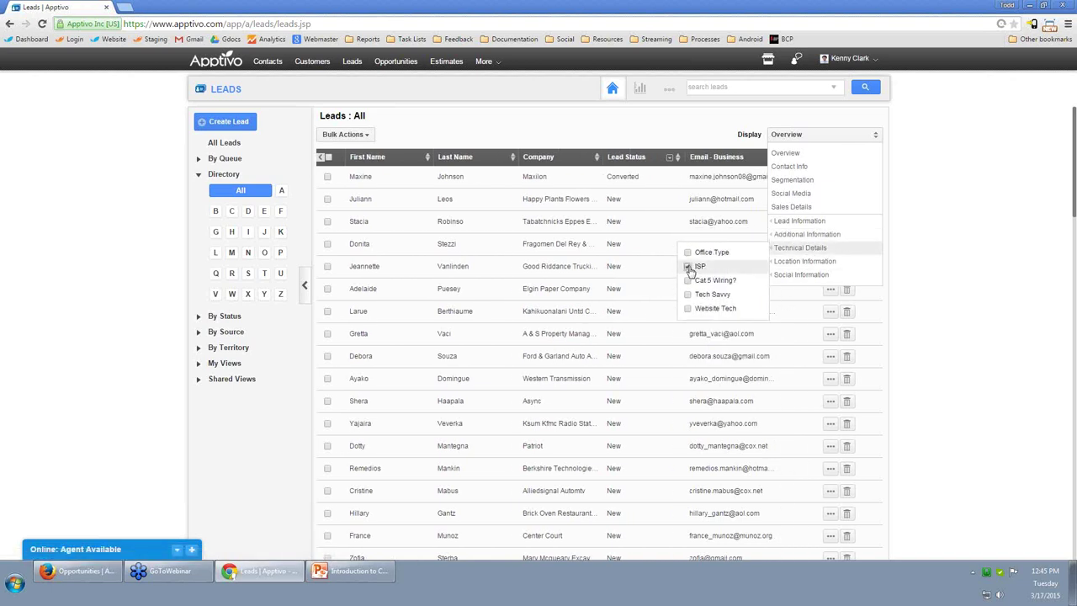
pyautogui.moveTo(768, 264)
pyautogui.moveTo(732, 265)
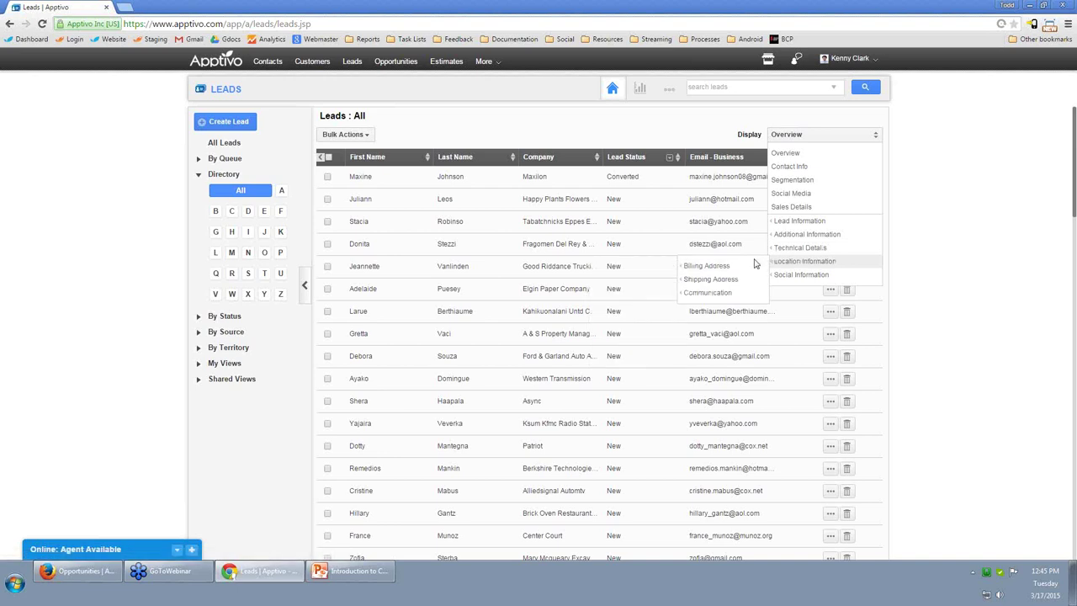
pyautogui.moveTo(804, 222)
pyautogui.moveTo(693, 267)
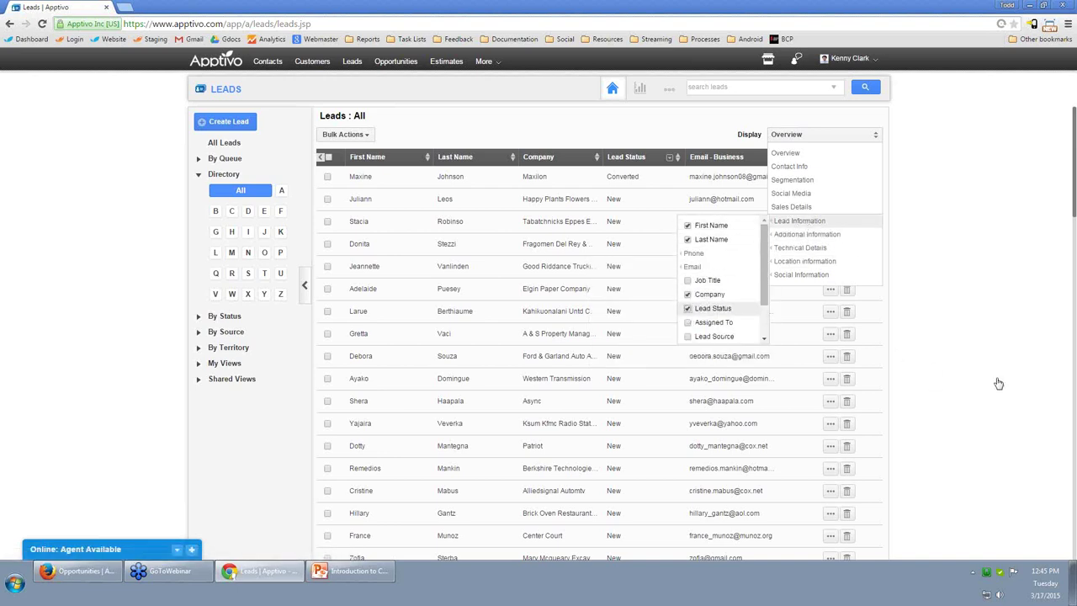
# Remove the Lead Status column from the leads table.
pyautogui.click(983, 281)
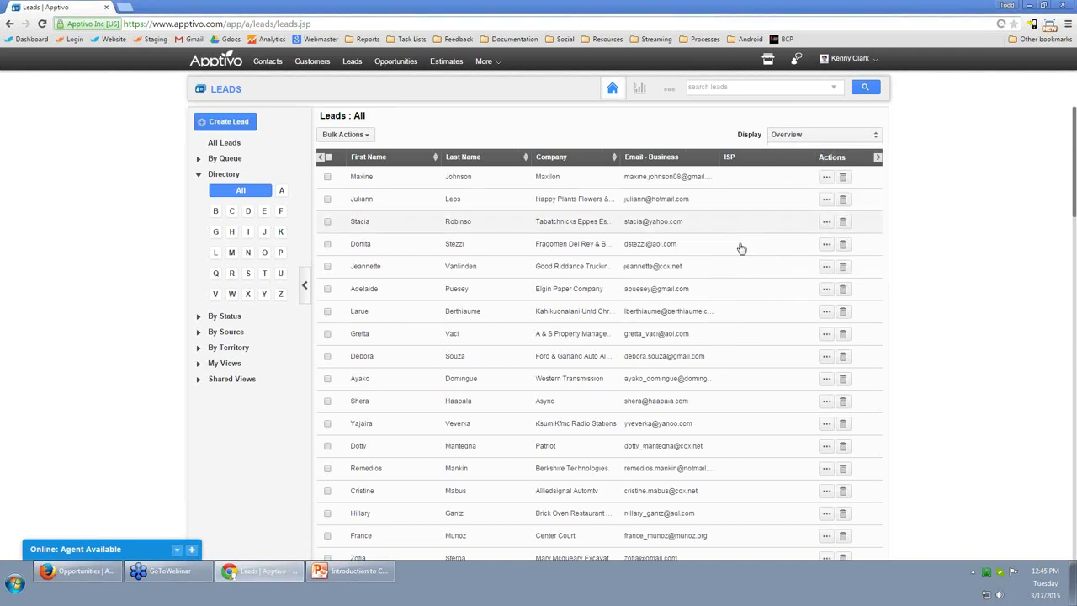
pyautogui.scroll(-10, 741, 265)
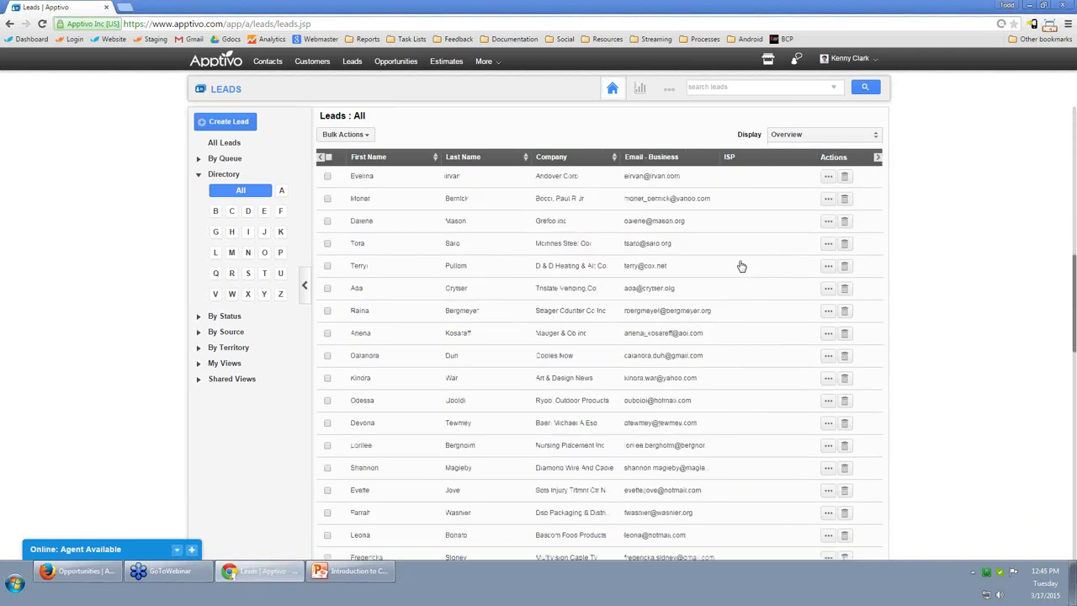
pyautogui.scroll(-5, 741, 266)
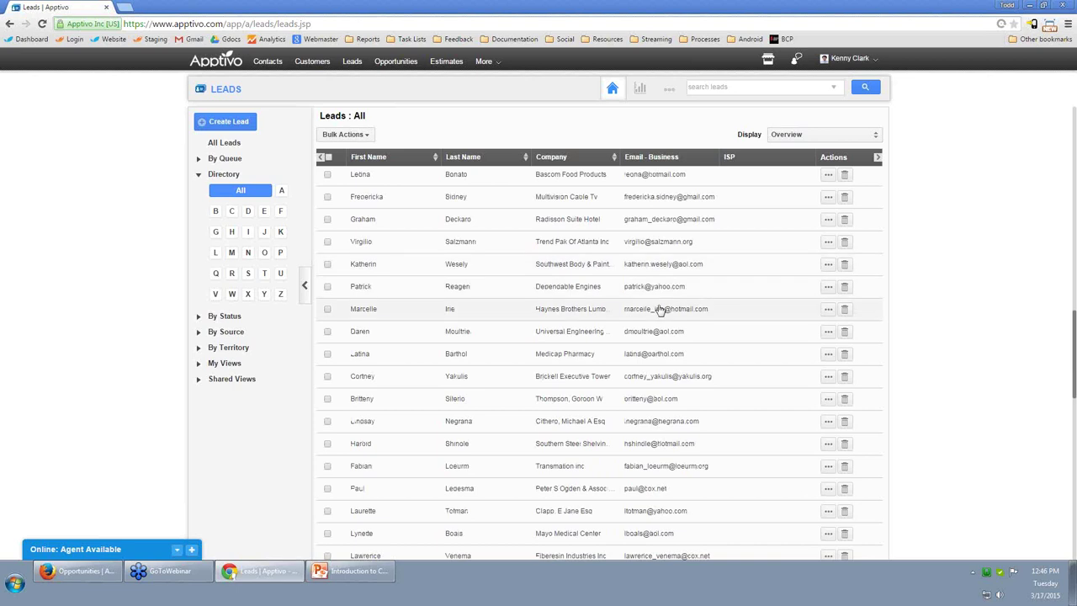
pyautogui.scroll(1, 659, 313)
pyautogui.scroll(5, 659, 313)
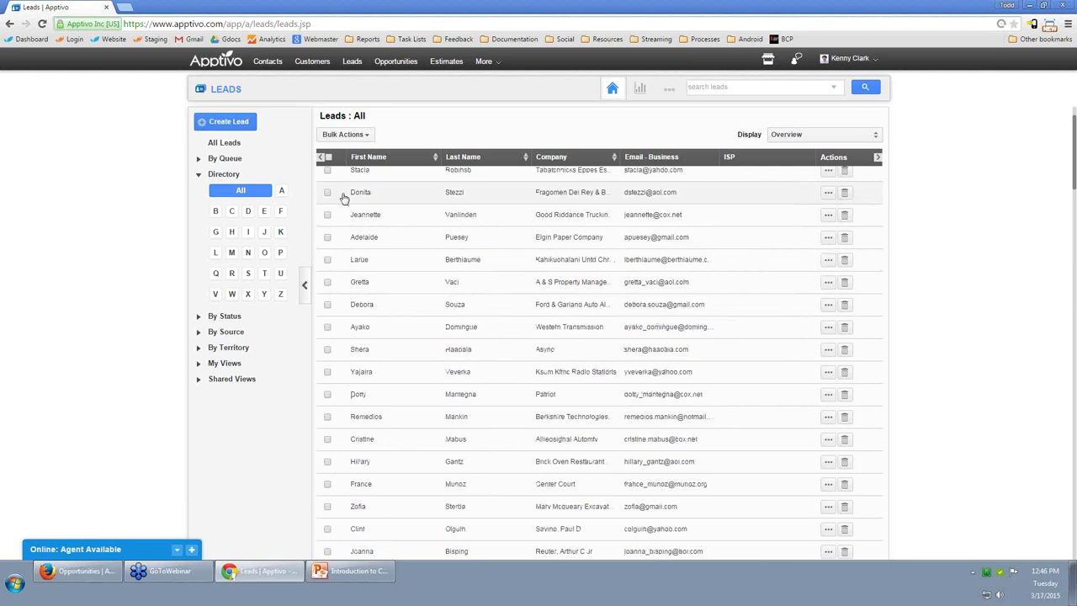
# Select the lead rows to include in the bulk update.
pyautogui.click(328, 192)
pyautogui.click(327, 238)
pyautogui.click(327, 282)
pyautogui.click(328, 327)
pyautogui.click(327, 372)
pyautogui.click(328, 416)
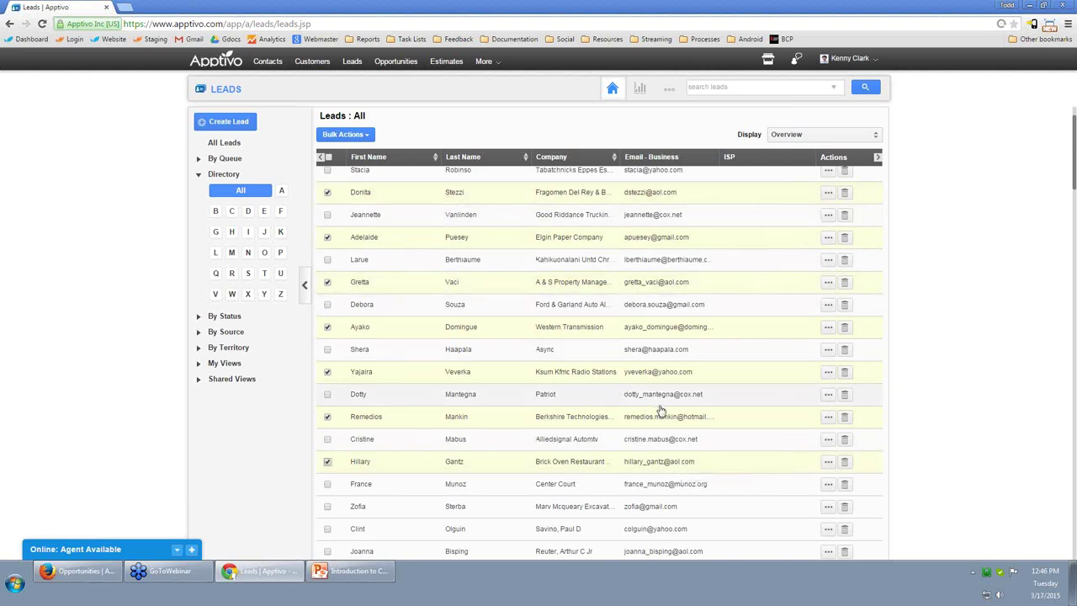
# Bulk update the selected leads' Technical Details ISP to Comcast.
pyautogui.click(352, 136)
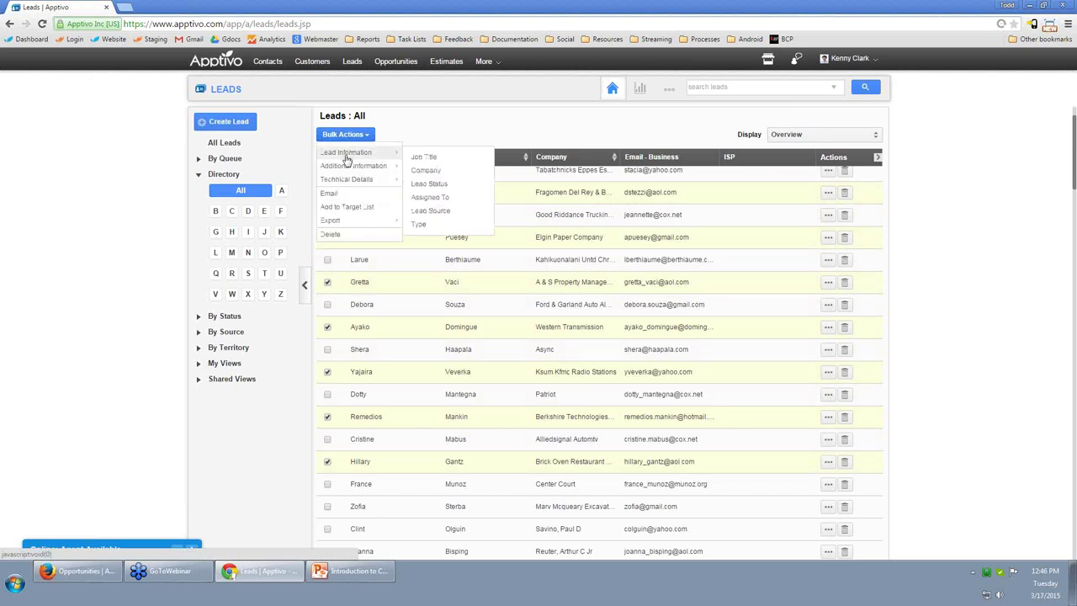
pyautogui.moveTo(373, 179)
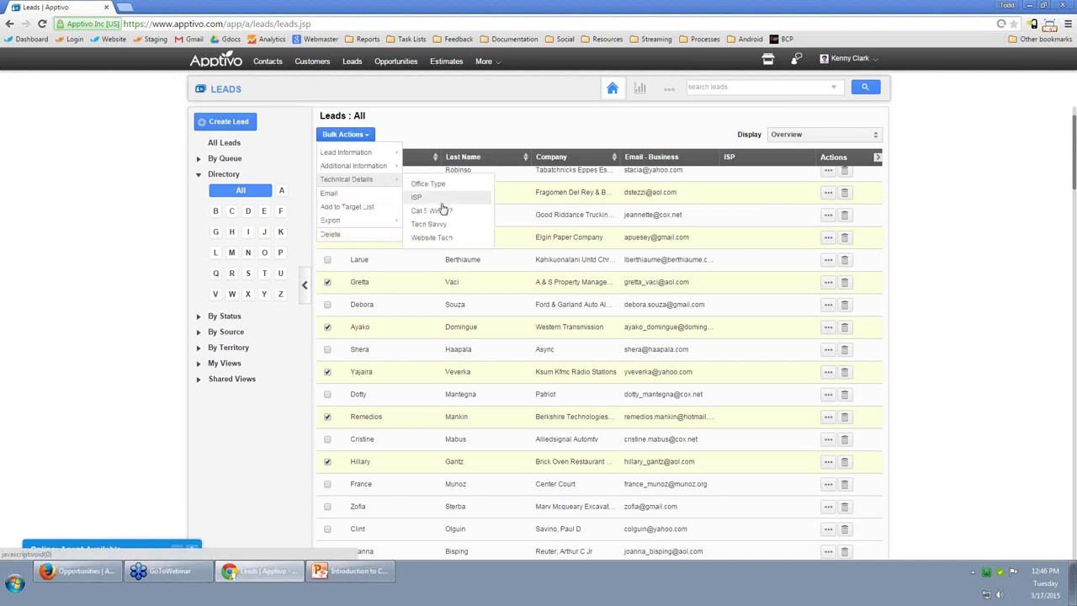
pyautogui.click(416, 201)
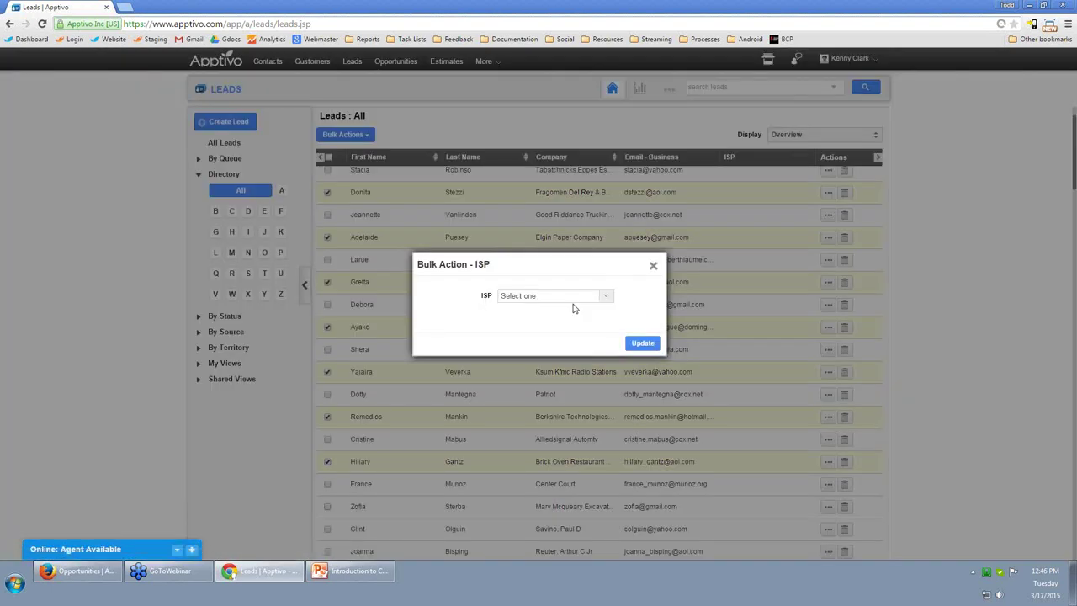
pyautogui.click(579, 295)
pyautogui.click(548, 329)
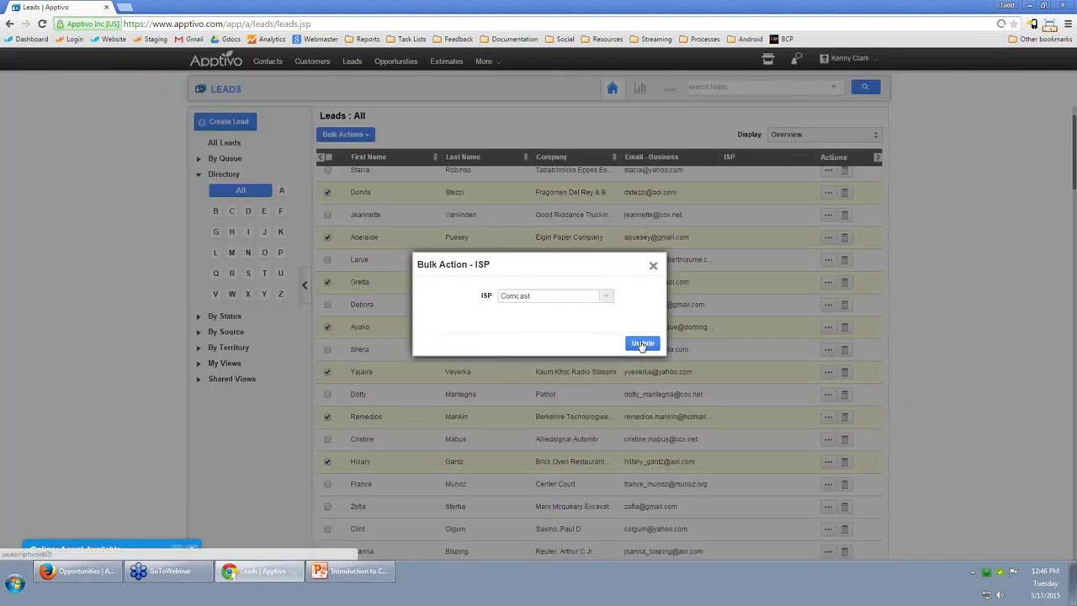
pyautogui.click(642, 343)
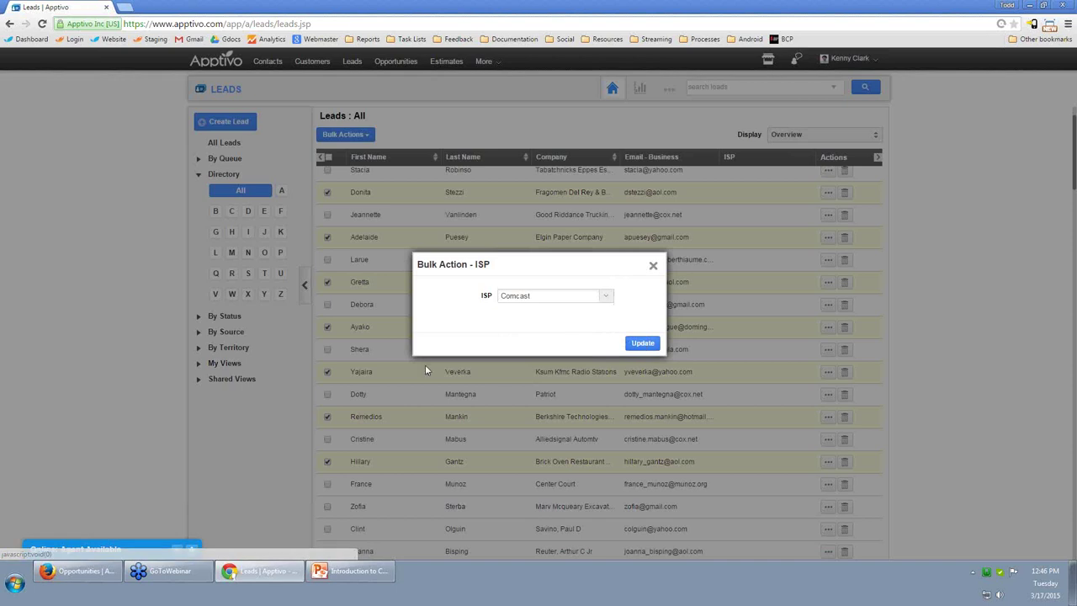
# Run an advanced lead search with Technical Details ISP set to Comcast.
pyautogui.click(832, 89)
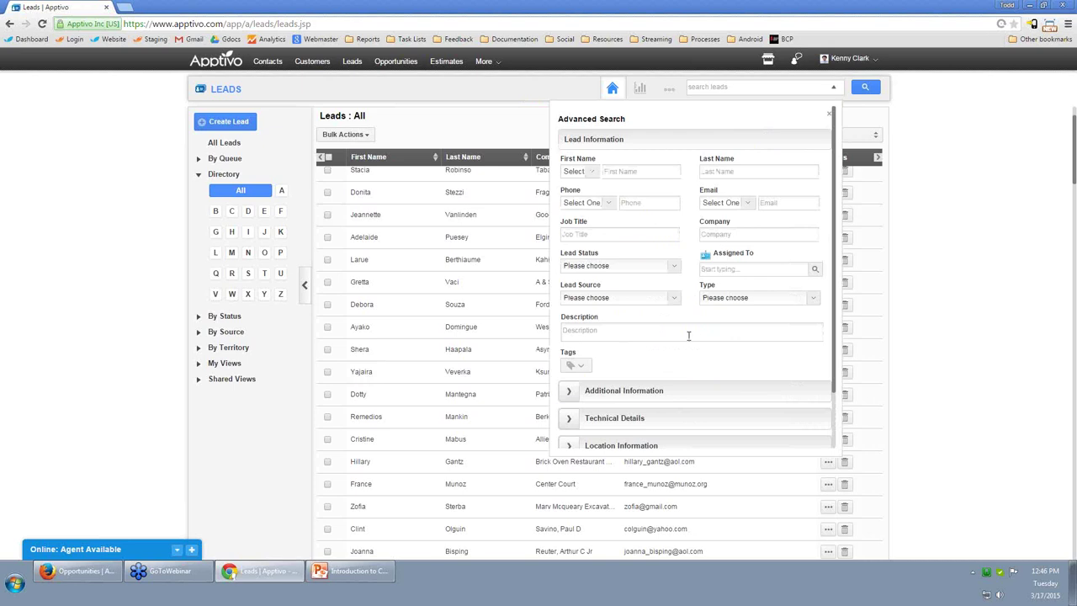
pyautogui.scroll(-1, 614, 337)
pyautogui.click(608, 352)
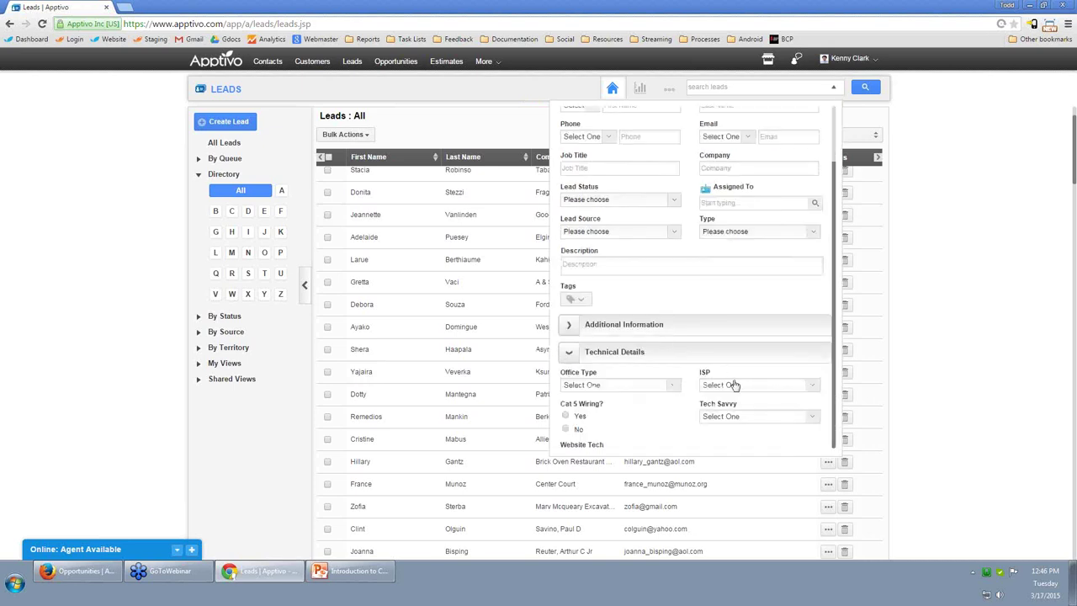
pyautogui.click(736, 380)
pyautogui.click(745, 276)
pyautogui.scroll(-3, 774, 366)
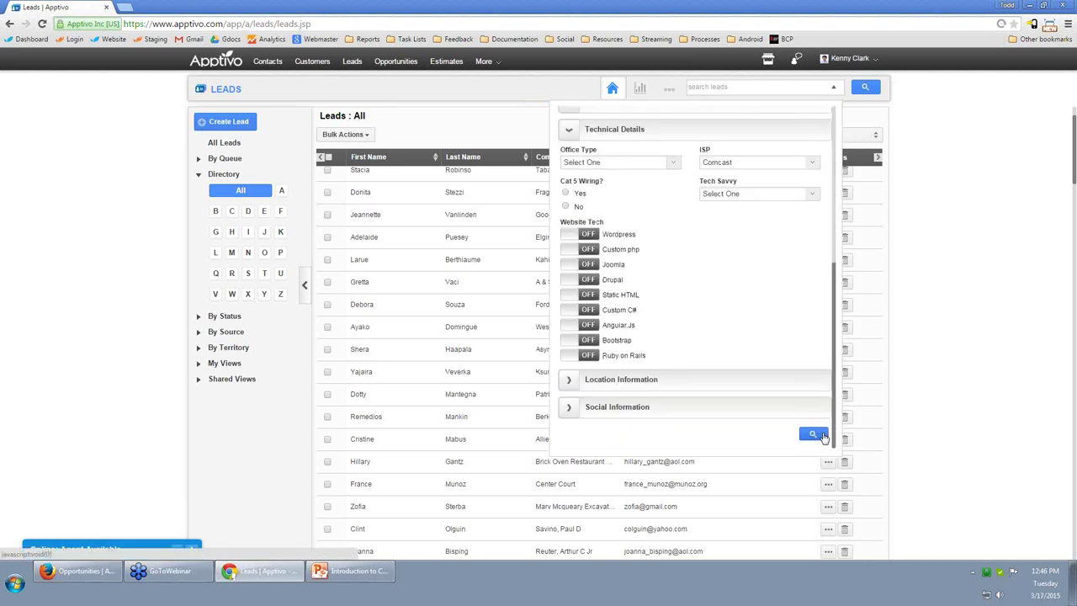
pyautogui.click(813, 436)
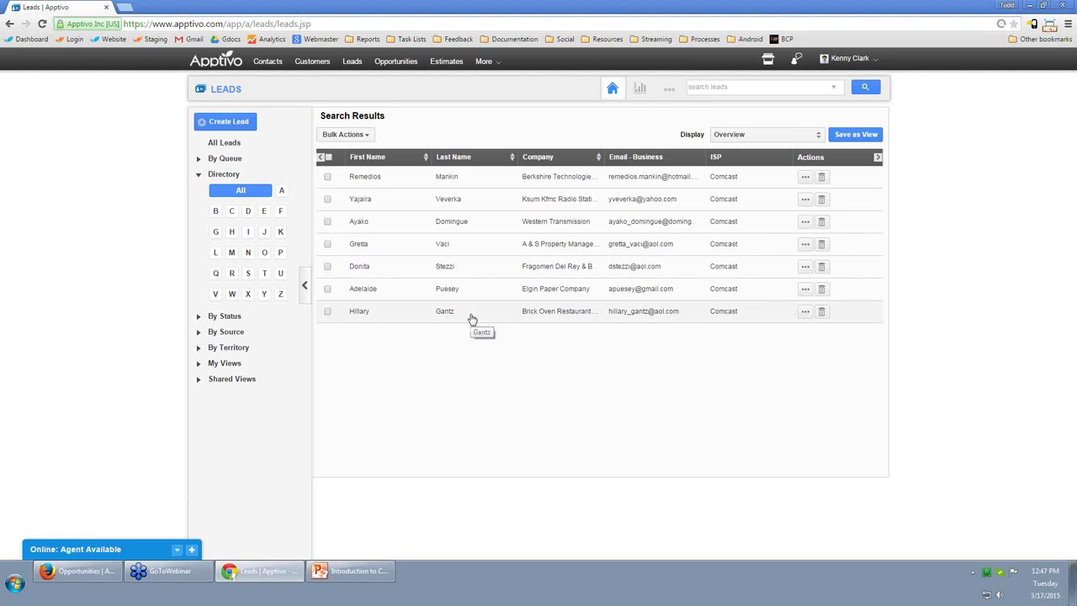
# Save the results as view 'Comcast Leads', shared with other users.
pyautogui.click(873, 135)
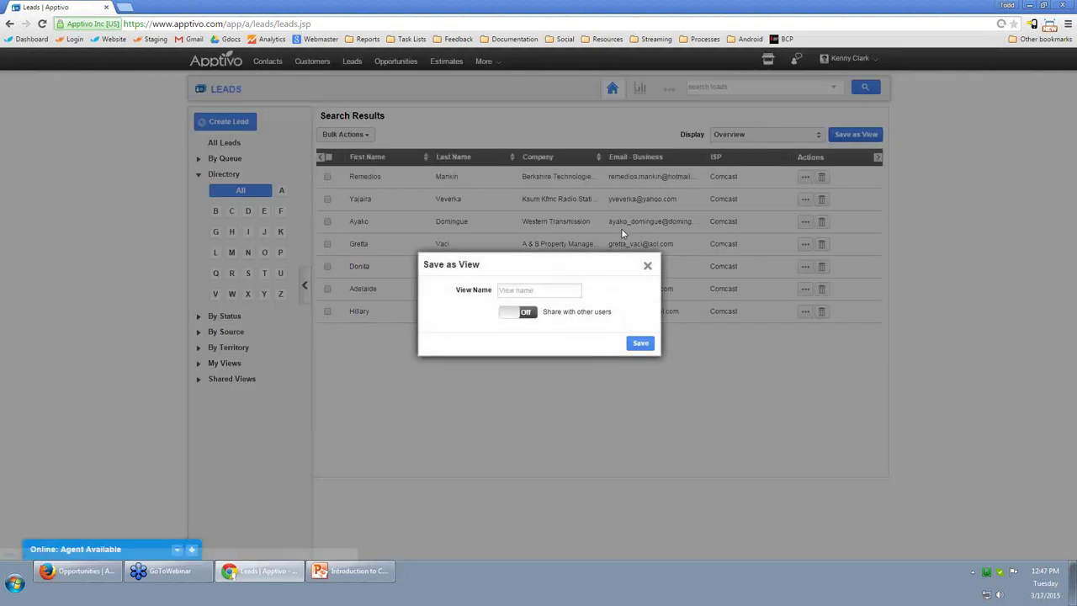
pyautogui.click(539, 291)
pyautogui.write('Comcast Leads')
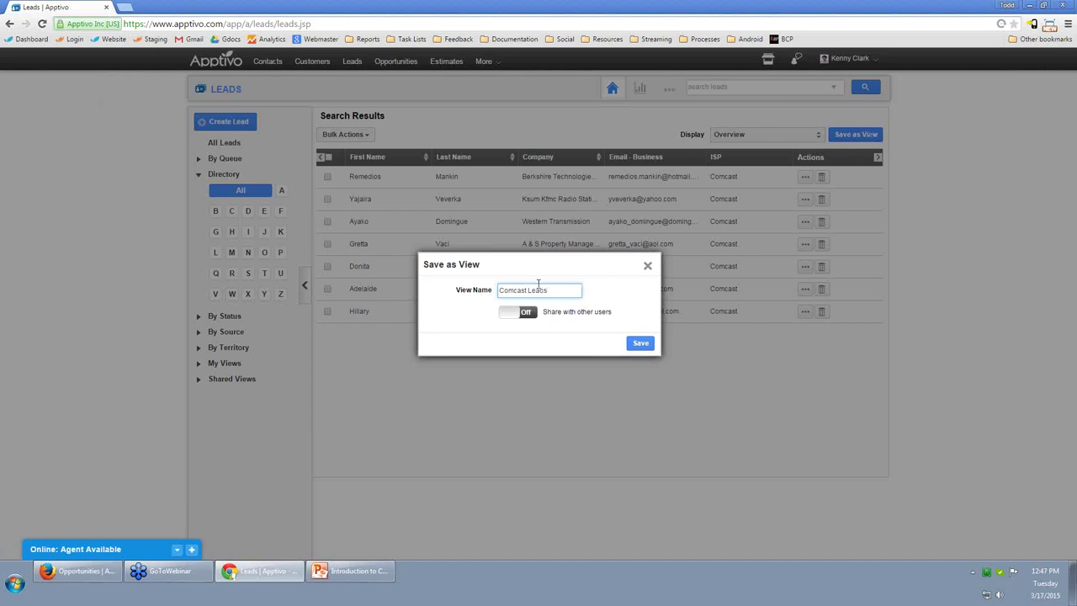
pyautogui.click(527, 311)
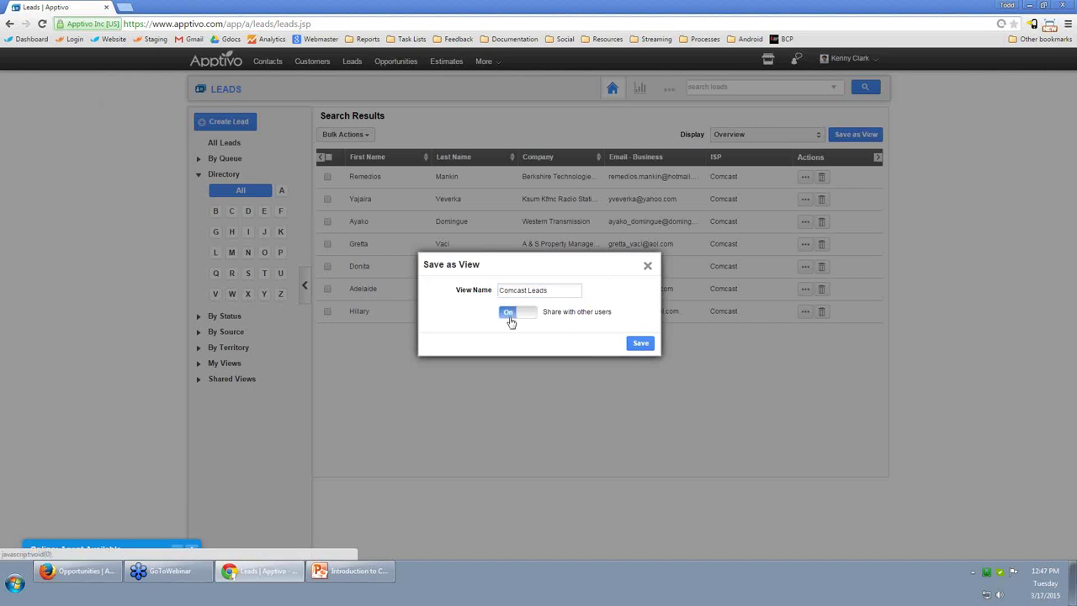
pyautogui.click(640, 344)
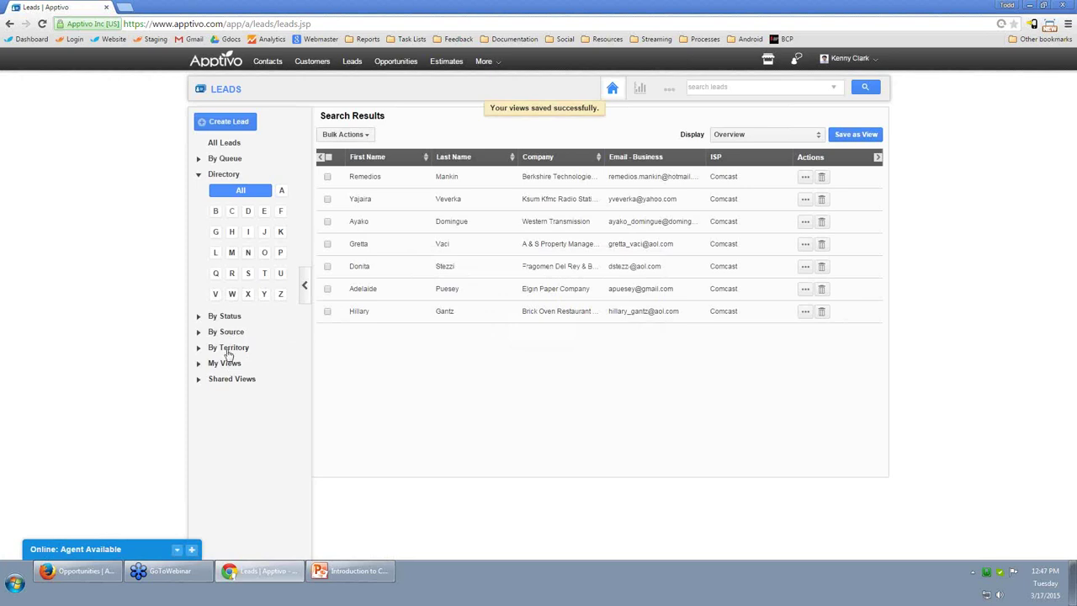
# Browse the territory and lead source filters, then expand My Views.
pyautogui.click(230, 348)
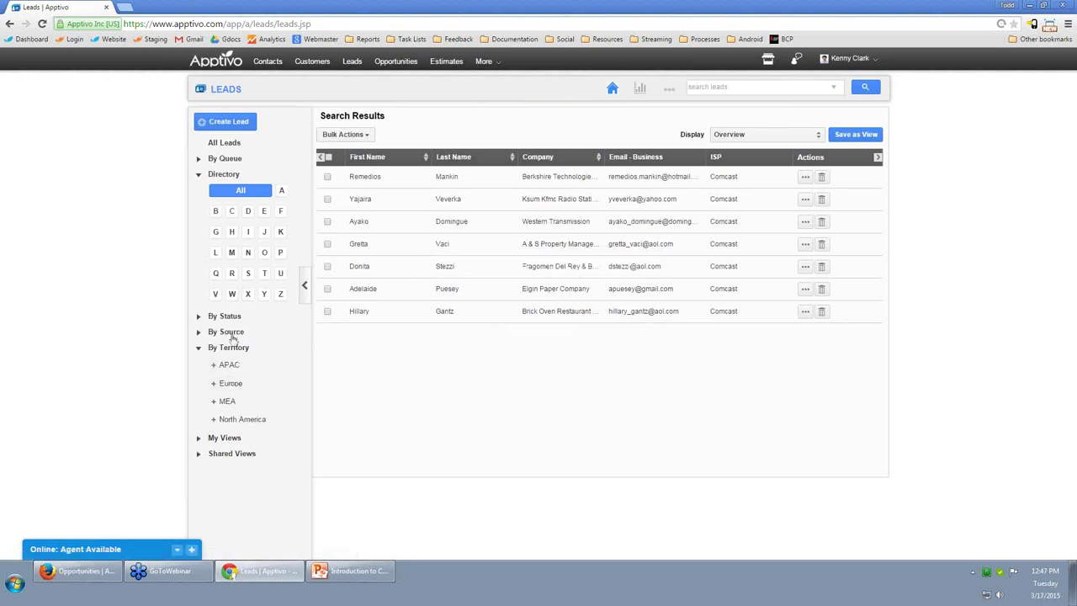
pyautogui.click(232, 332)
pyautogui.click(233, 332)
pyautogui.click(228, 350)
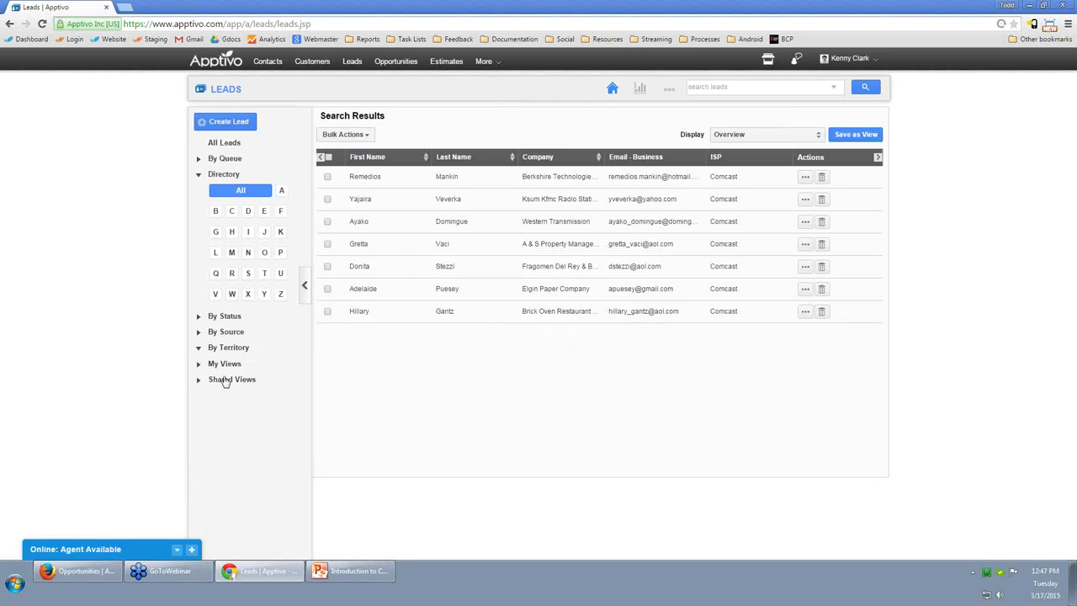
pyautogui.click(226, 363)
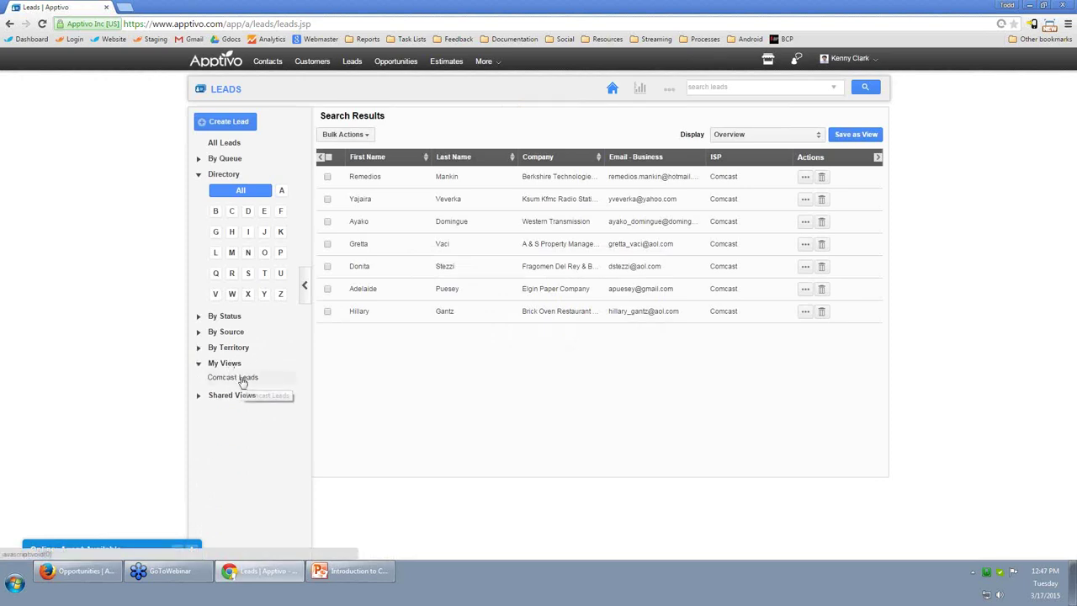
# Open the Comcast Leads view under My Views and display it with the Contact Info column set.
pyautogui.click(242, 379)
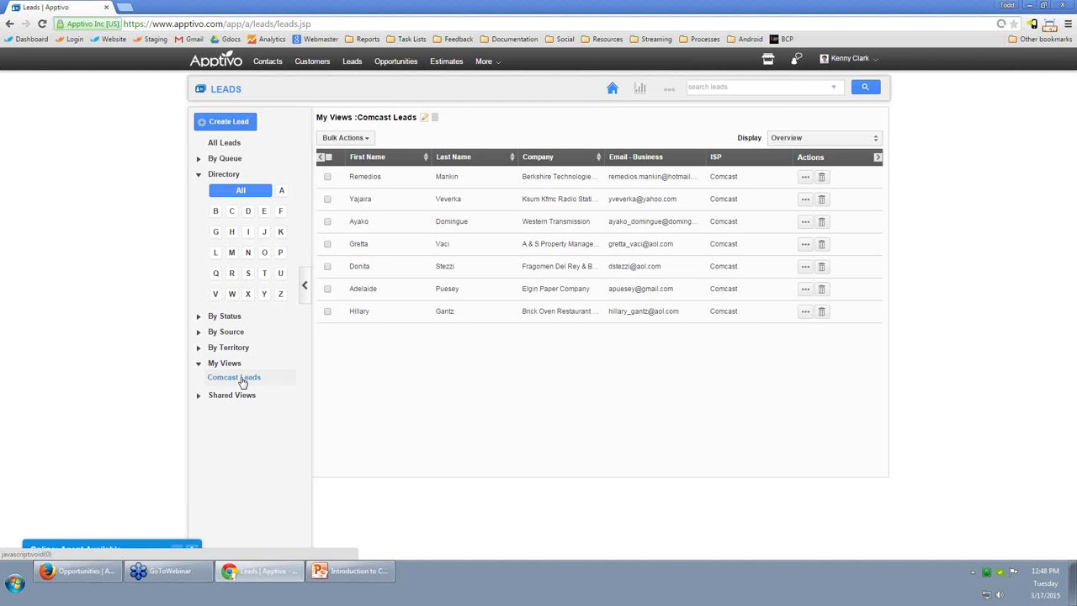
pyautogui.click(865, 145)
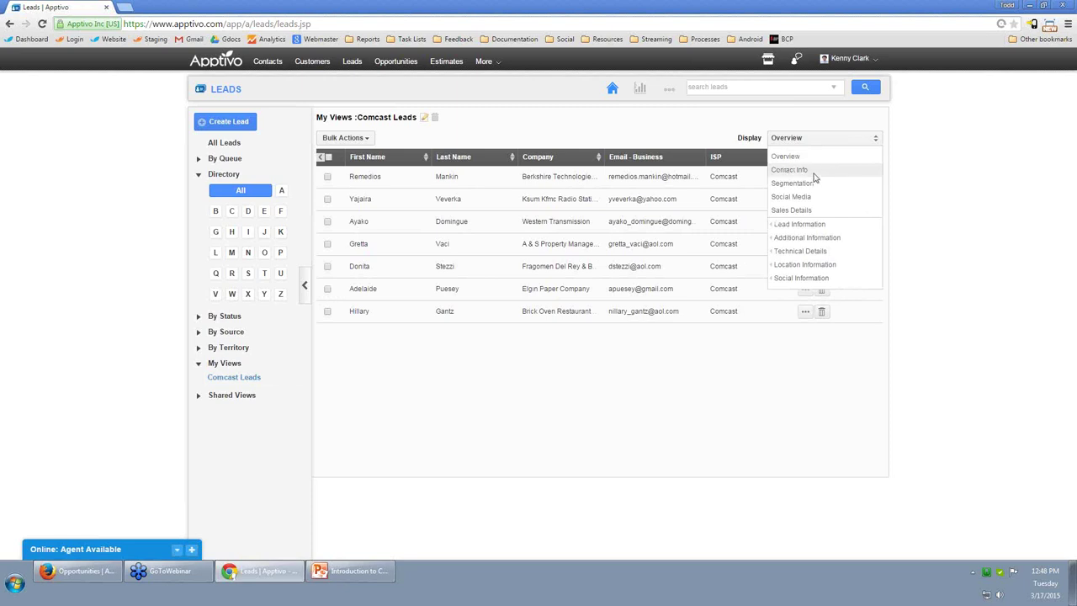
pyautogui.moveTo(817, 239)
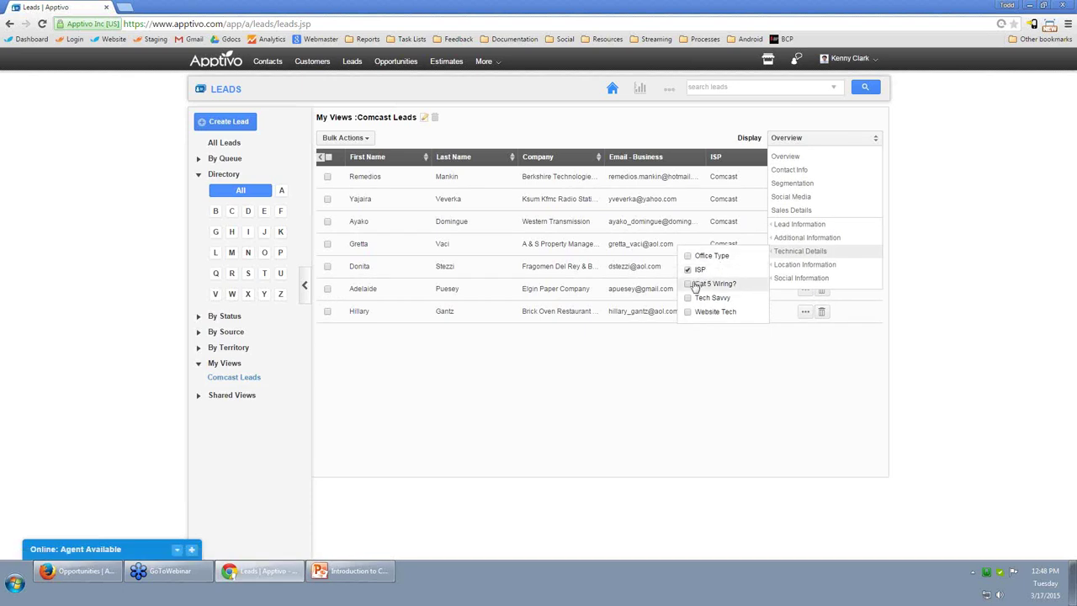
pyautogui.click(209, 145)
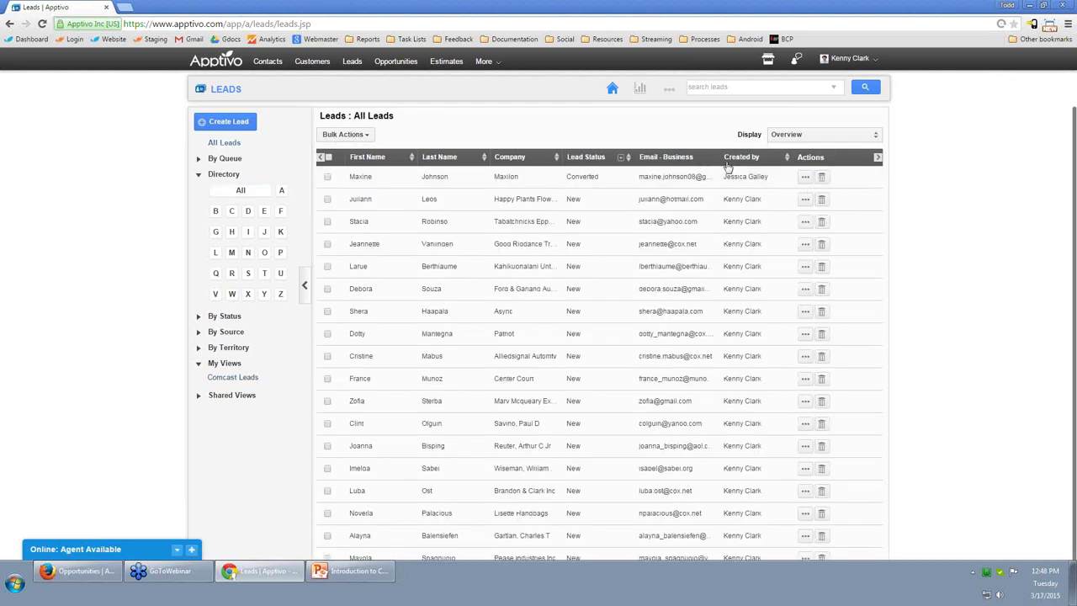
pyautogui.click(251, 378)
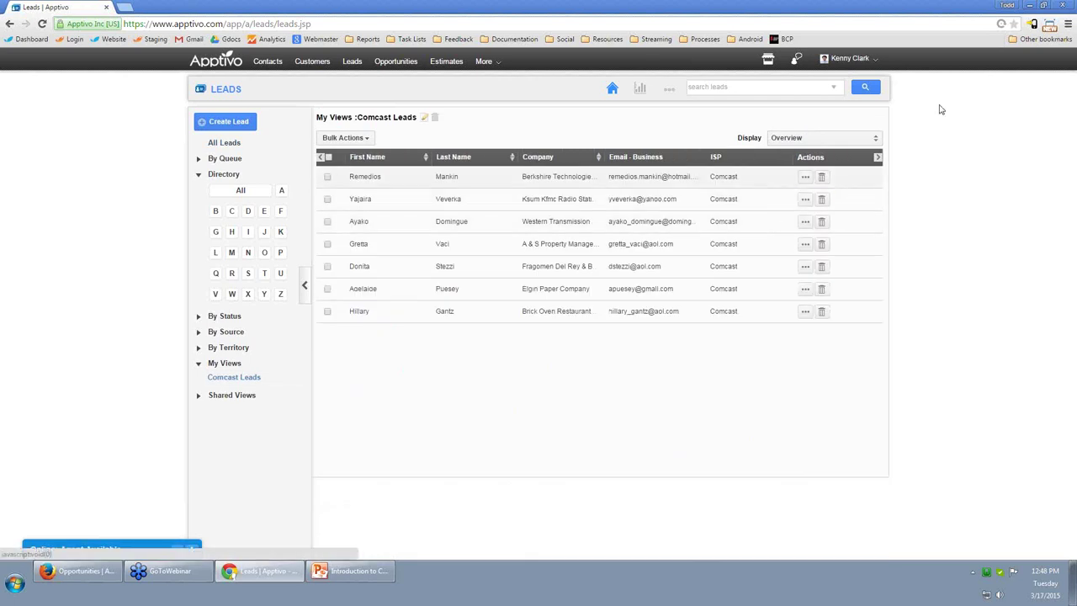
pyautogui.click(818, 139)
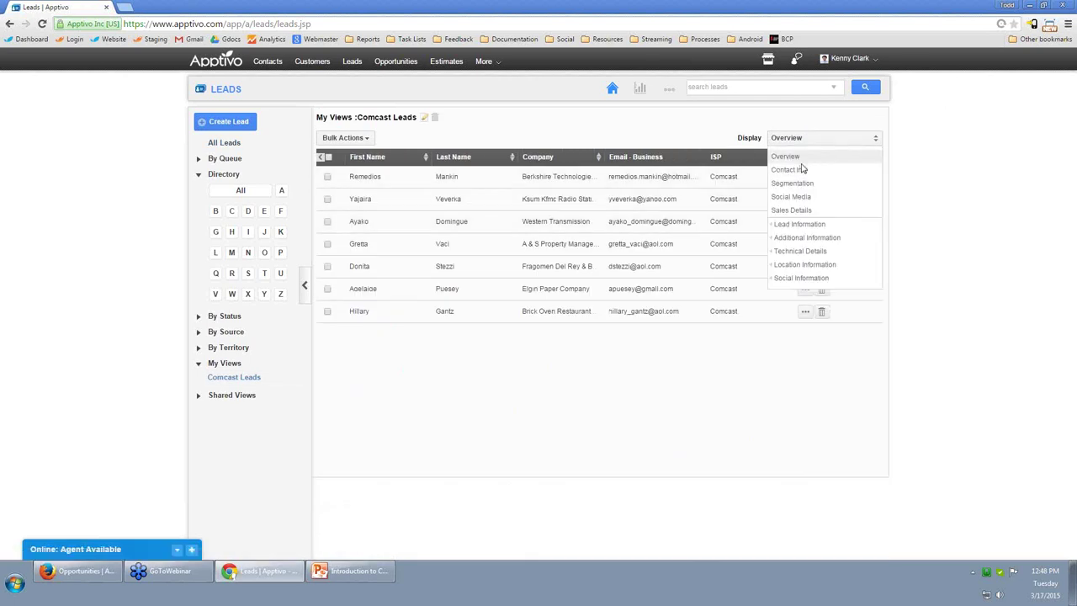
pyautogui.click(807, 172)
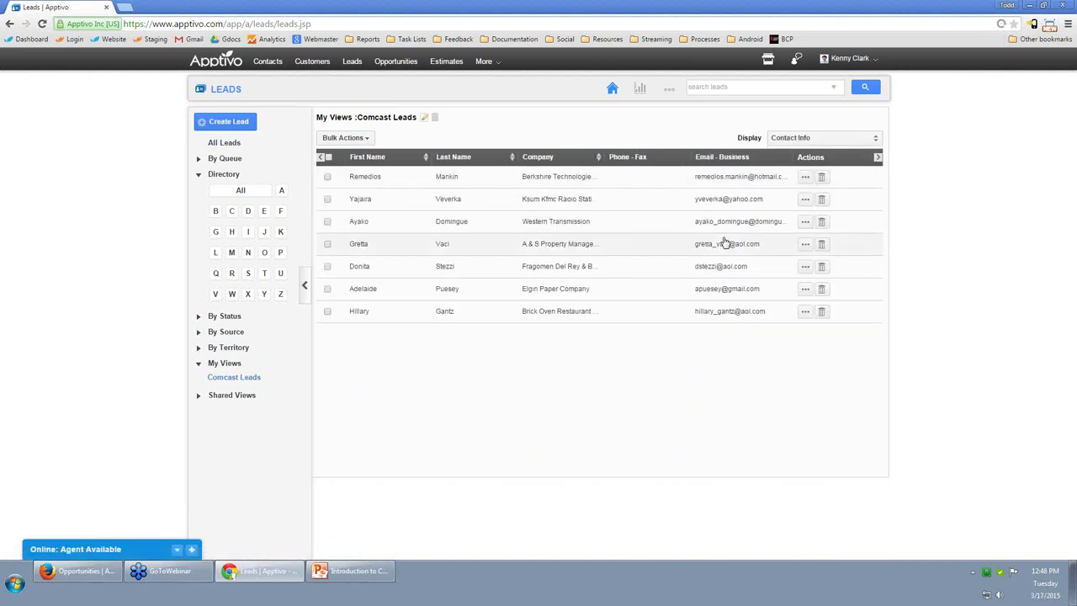
pyautogui.click(820, 139)
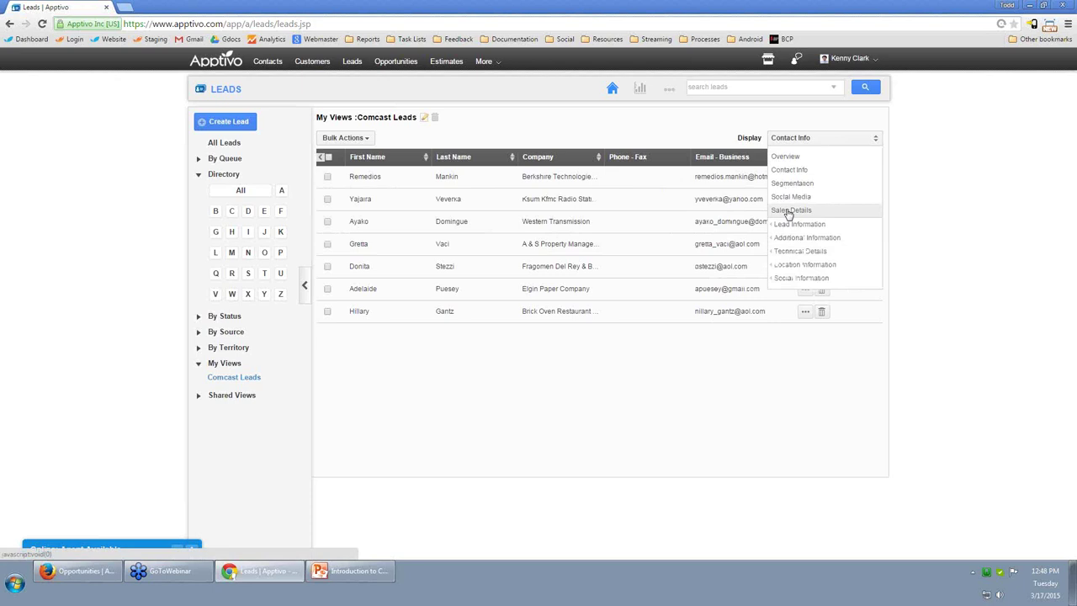
# Go to Leads Settings > View Column Sets and begin renaming the Default View set.
pyautogui.click(670, 90)
pyautogui.click(670, 115)
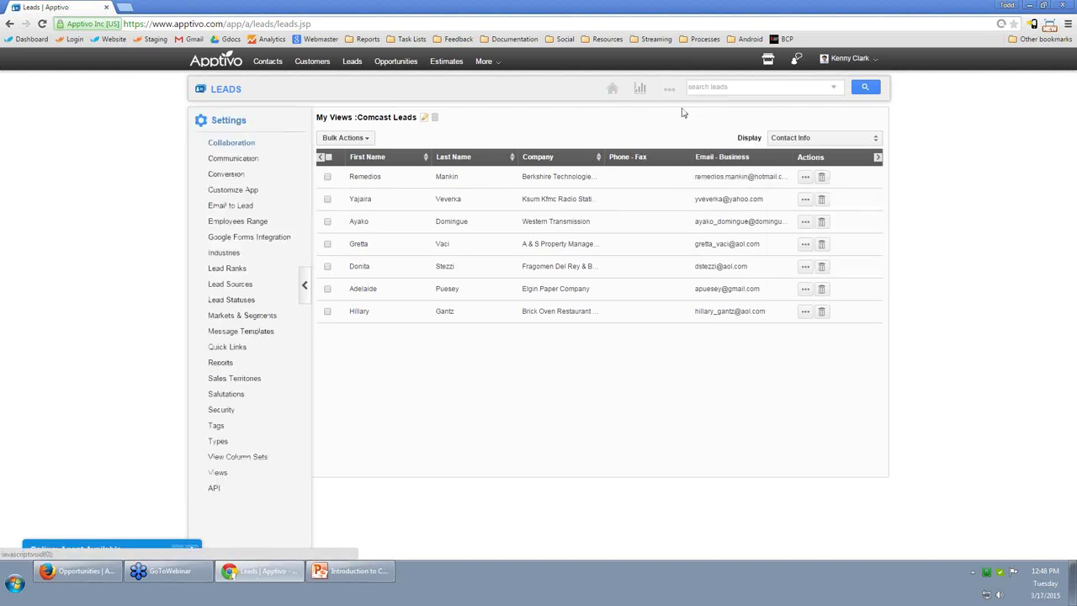
pyautogui.click(253, 459)
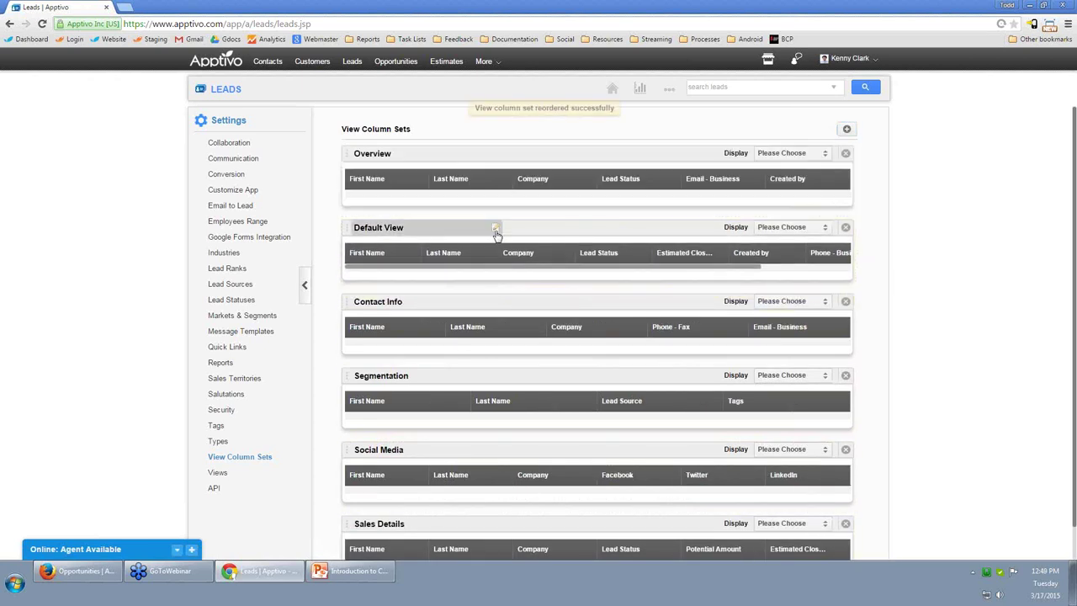
pyautogui.click(496, 231)
# Rename the column set to Cold Calling and add the Phone Home and Phone Mobile columns.
pyautogui.write('Cold Calling')
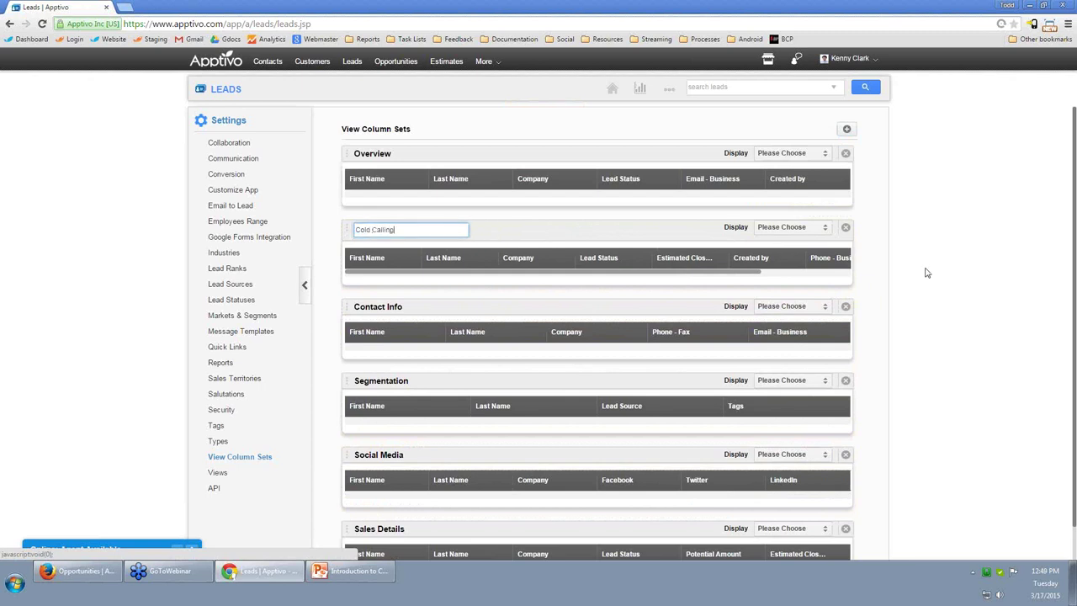
pyautogui.press('Return')
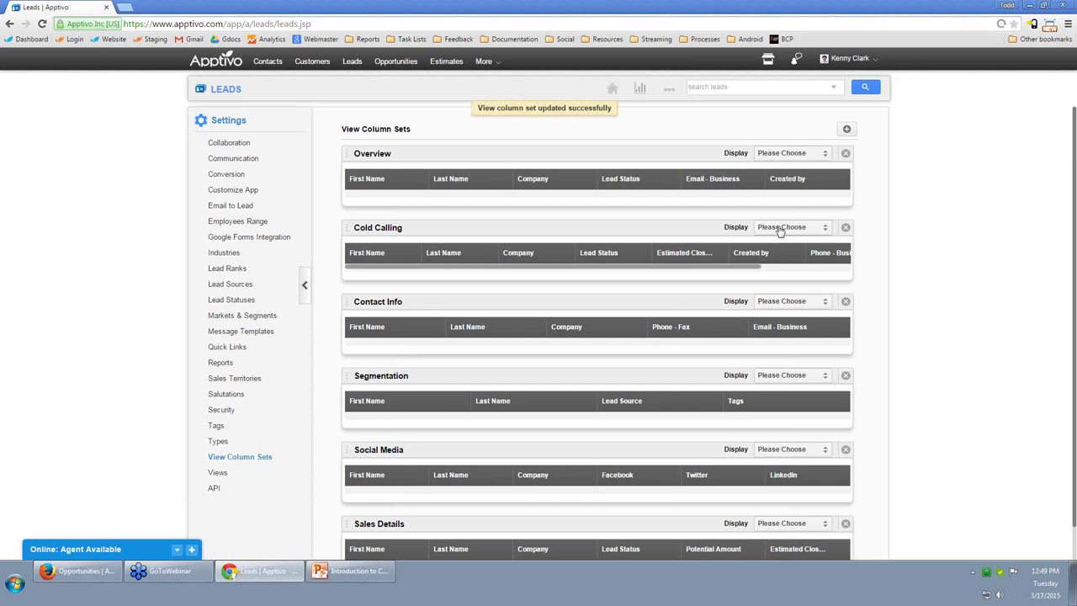
pyautogui.click(779, 229)
pyautogui.moveTo(782, 252)
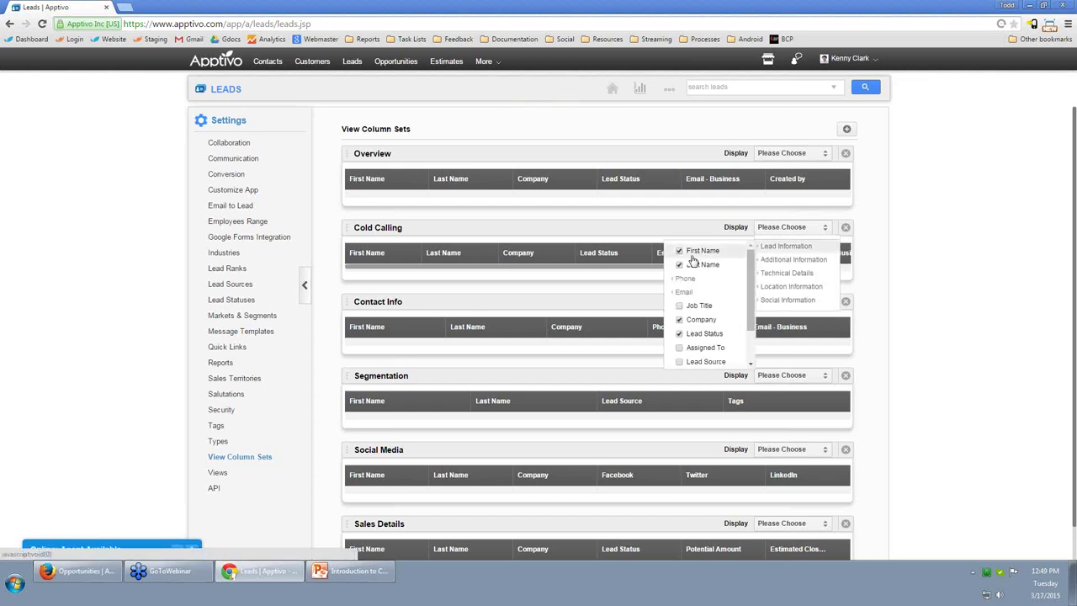
pyautogui.moveTo(684, 278)
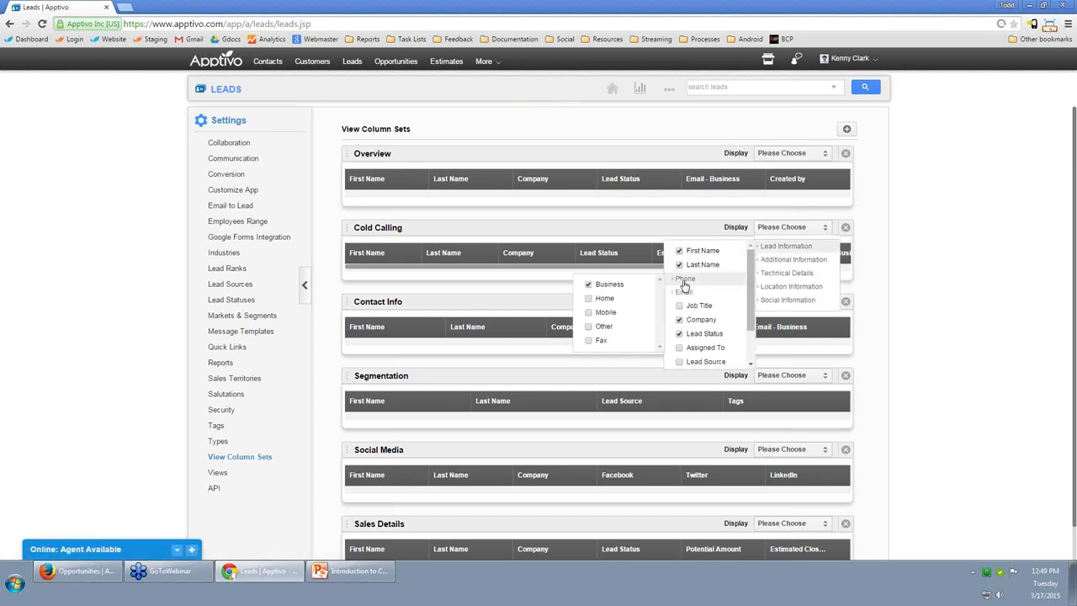
pyautogui.click(589, 299)
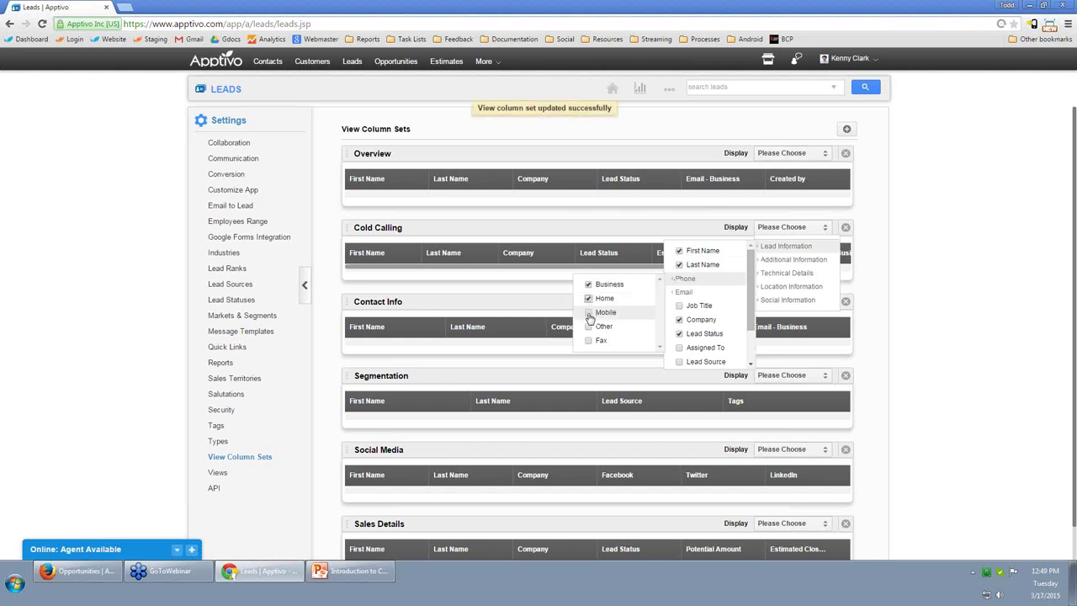
pyautogui.click(589, 313)
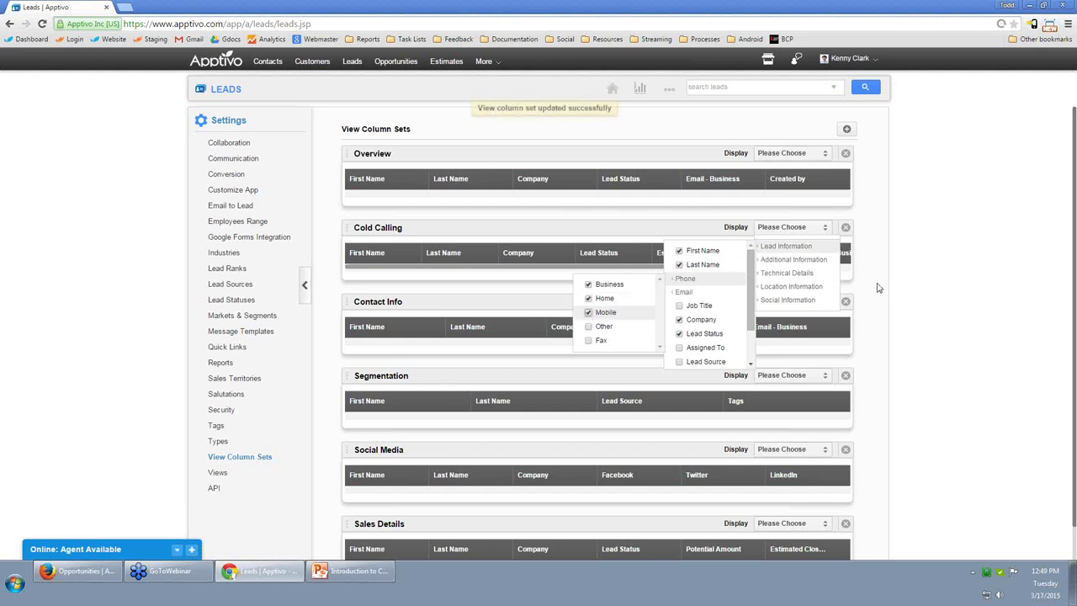
# Remove Lead Status, Estimated Close and Created by from Cold Calling, and add Phone Business.
pyautogui.click(801, 227)
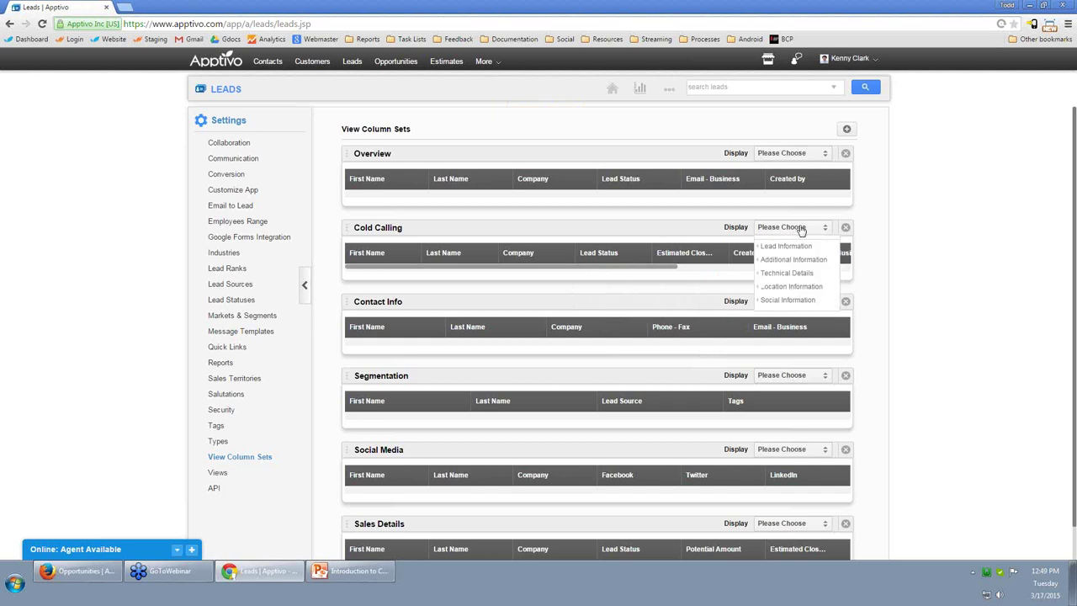
pyautogui.moveTo(775, 247)
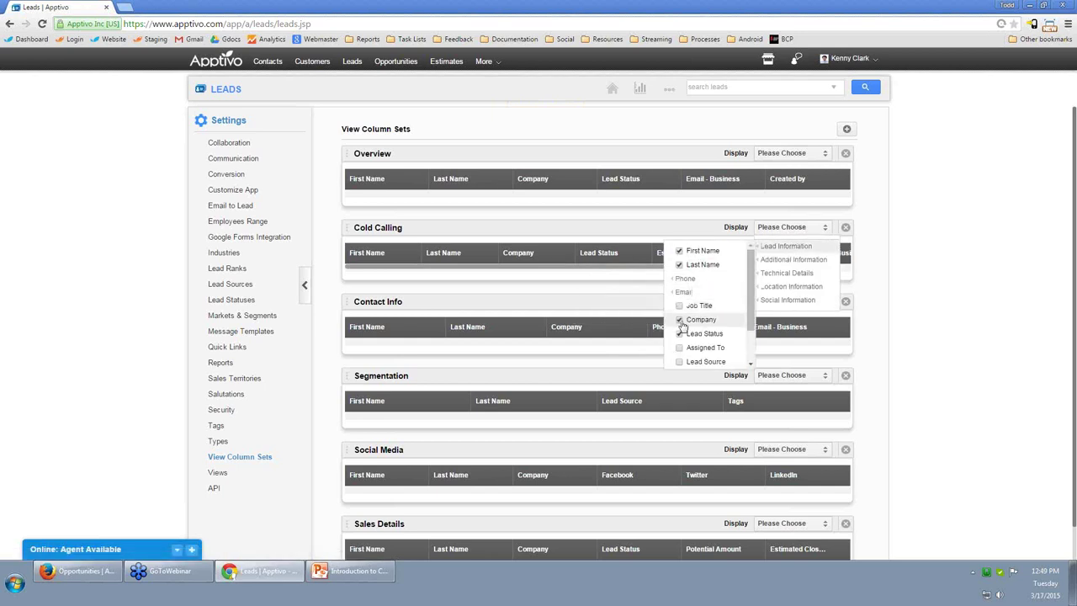
pyautogui.click(715, 333)
pyautogui.scroll(-1, 717, 334)
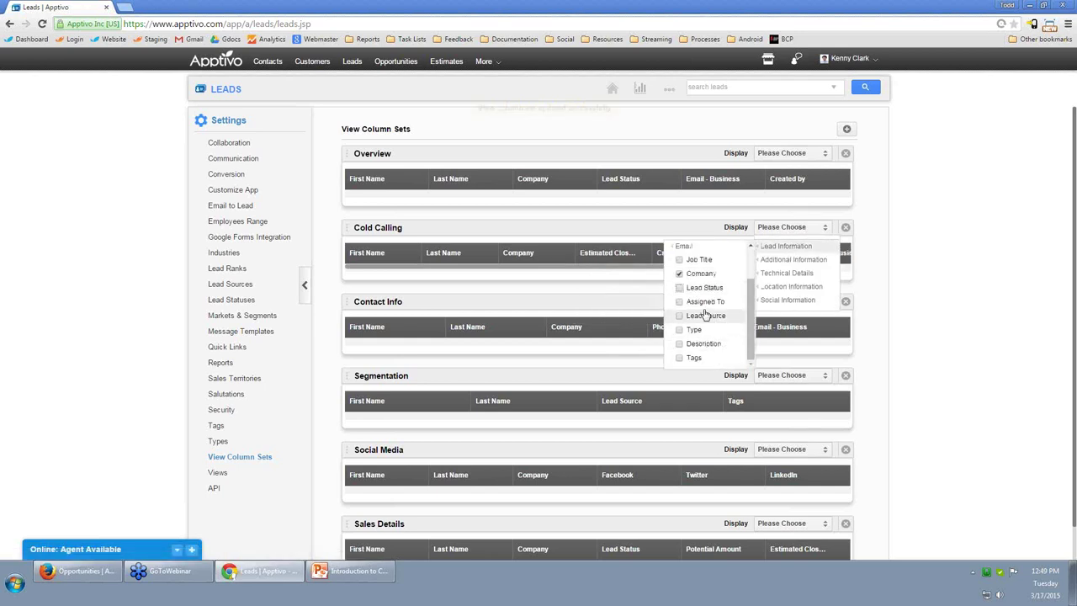
pyautogui.moveTo(797, 263)
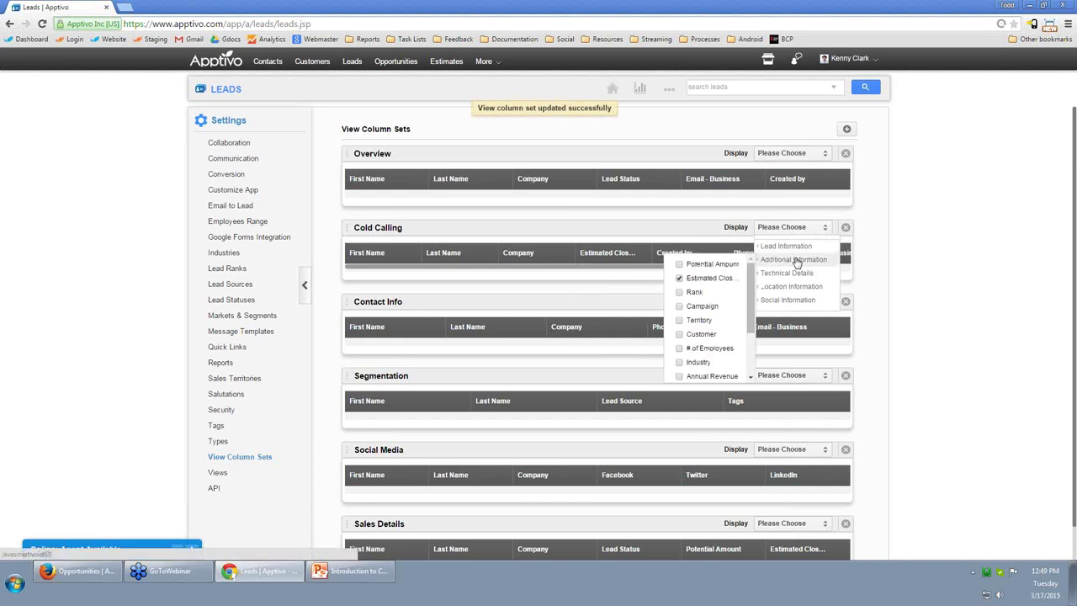
pyautogui.click(680, 280)
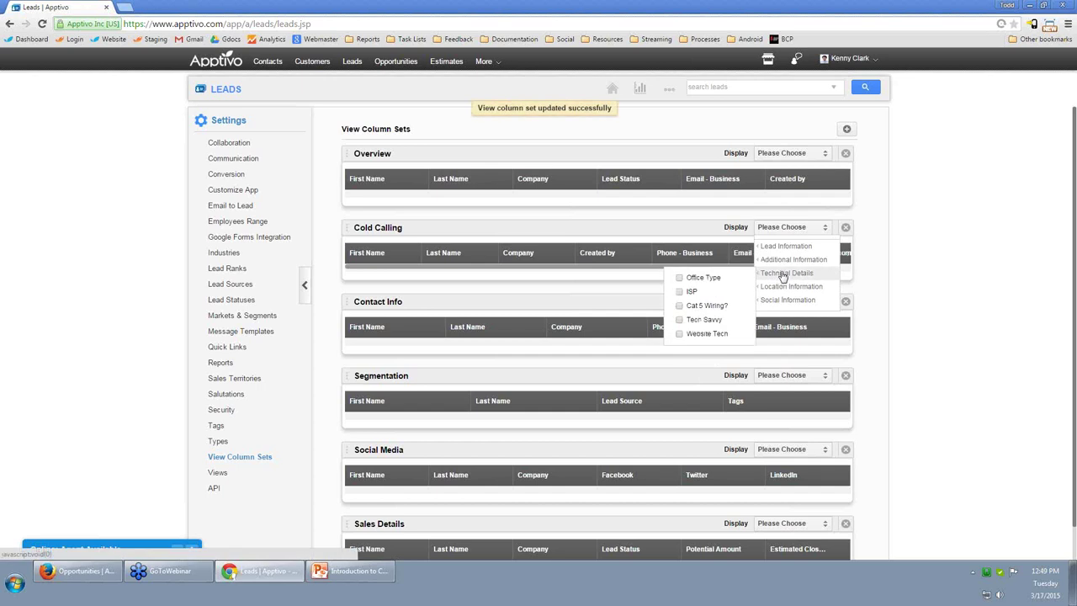
pyautogui.scroll(-1, 709, 332)
pyautogui.scroll(-1, 709, 333)
pyautogui.click(683, 329)
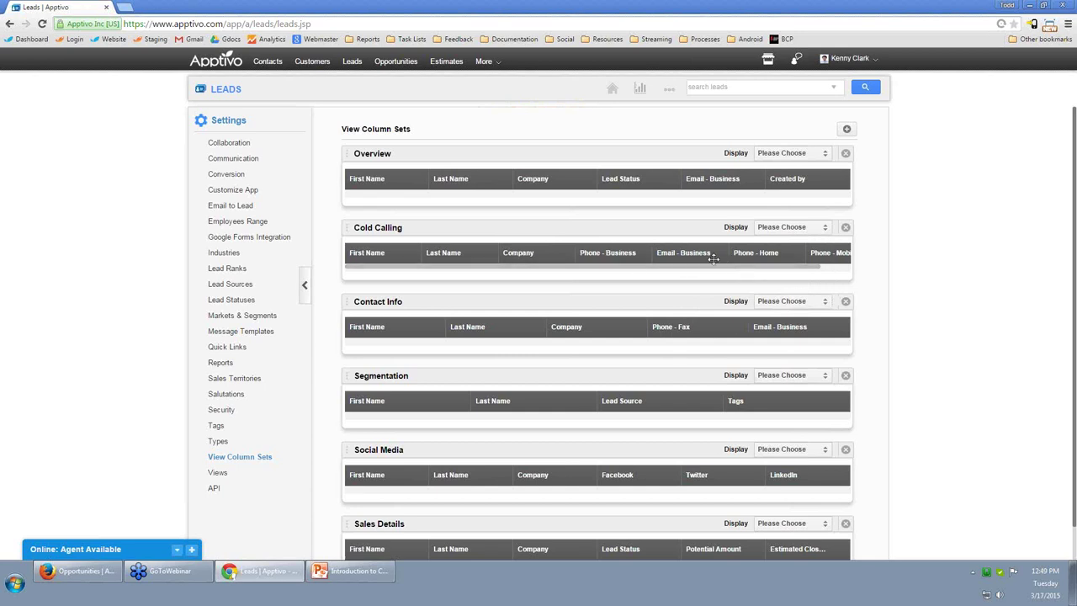
pyautogui.click(801, 225)
pyautogui.moveTo(786, 245)
pyautogui.moveTo(685, 278)
pyautogui.click(591, 298)
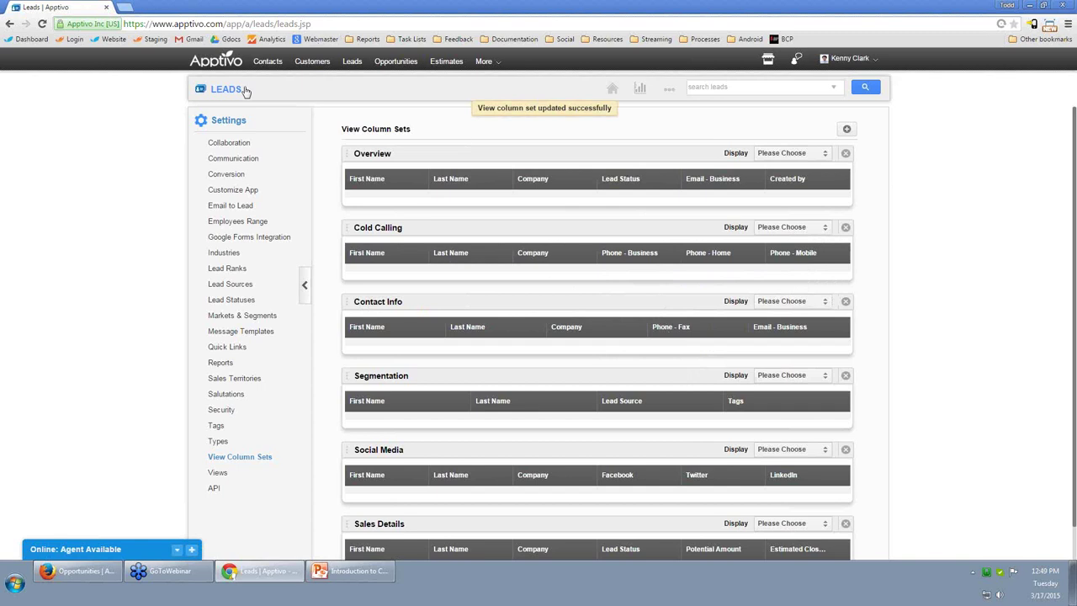
# Show Comcast Leads in the Cold Calling display and open the Berkshire Technologies lead.
pyautogui.click(226, 91)
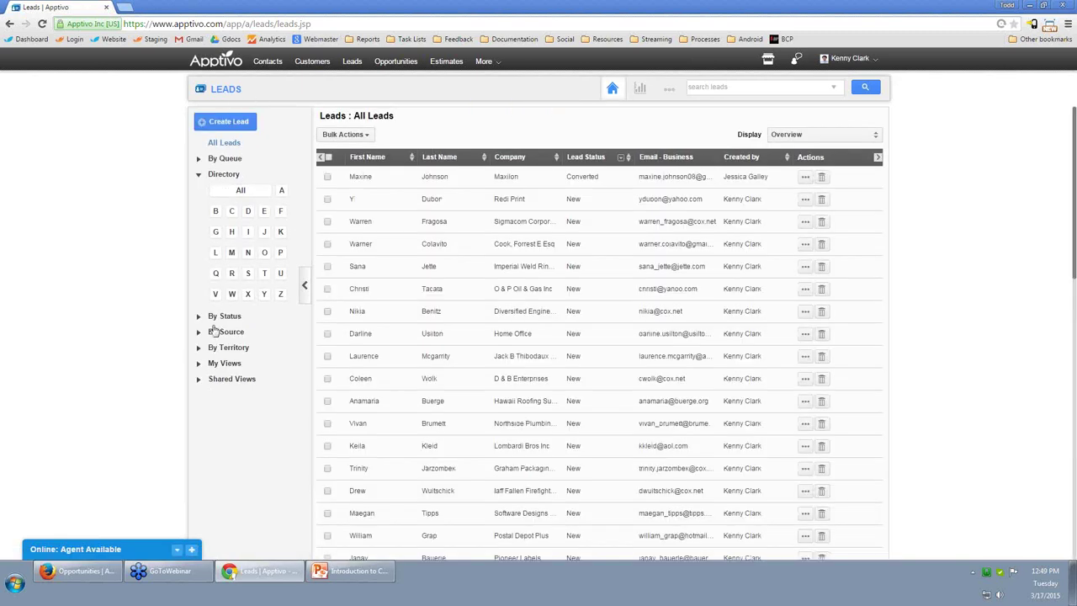
pyautogui.click(216, 365)
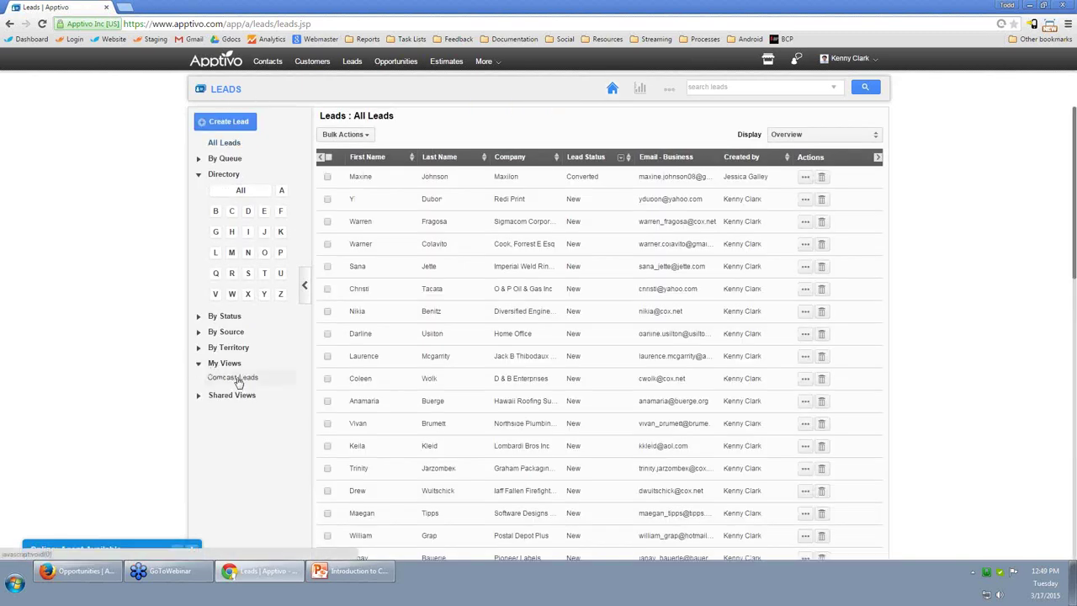
pyautogui.click(236, 377)
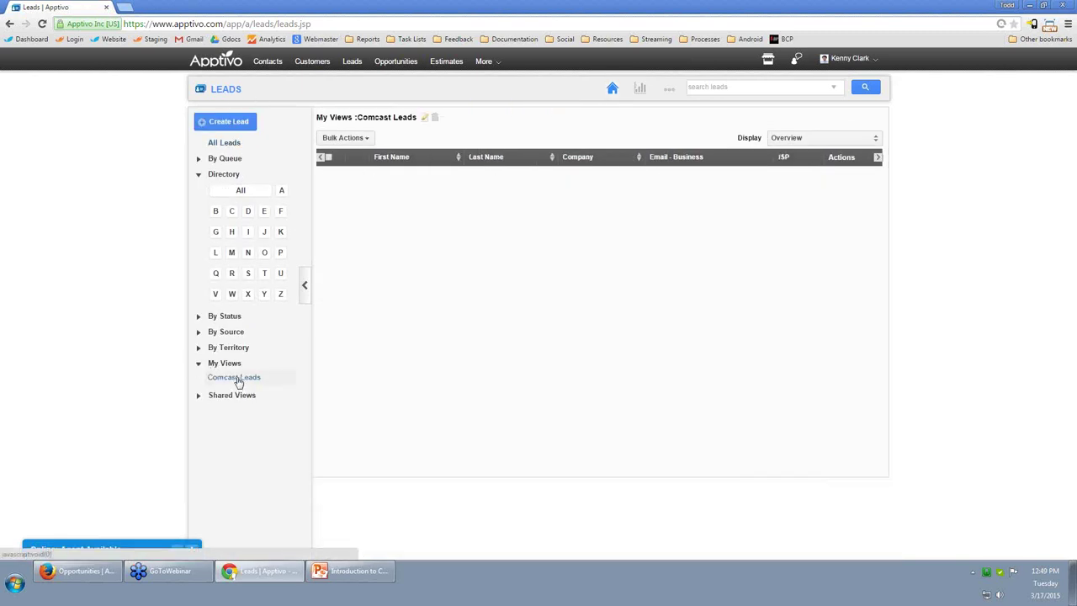
pyautogui.click(816, 147)
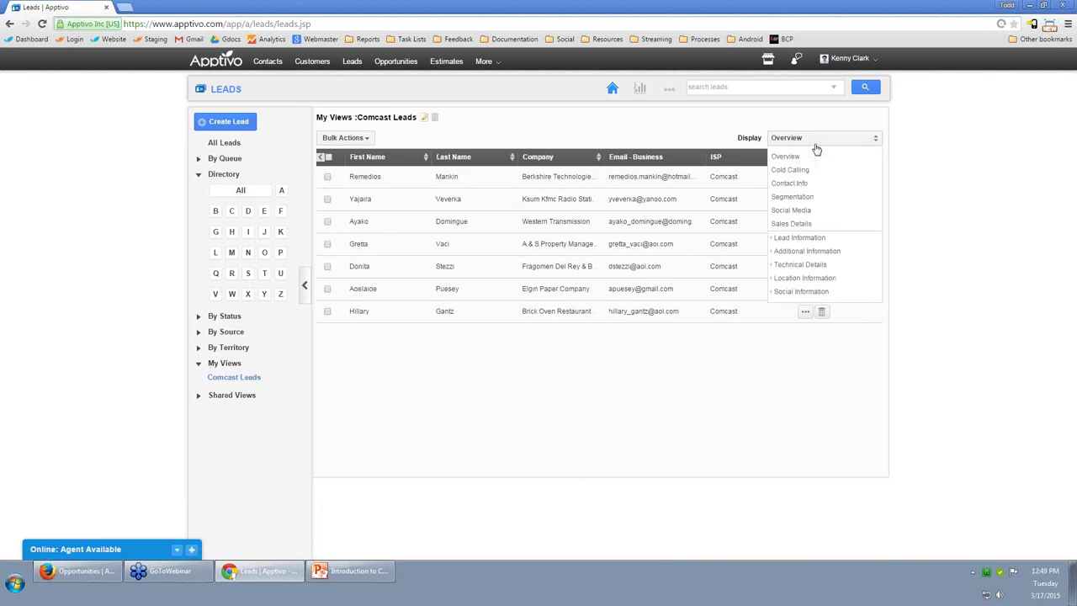
pyautogui.click(795, 169)
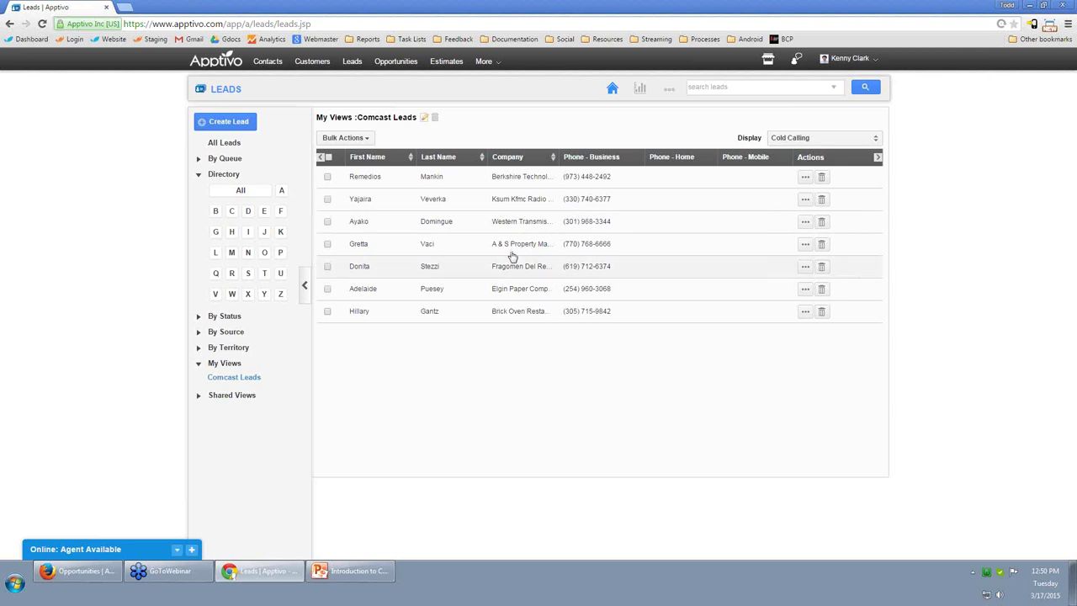
pyautogui.click(475, 185)
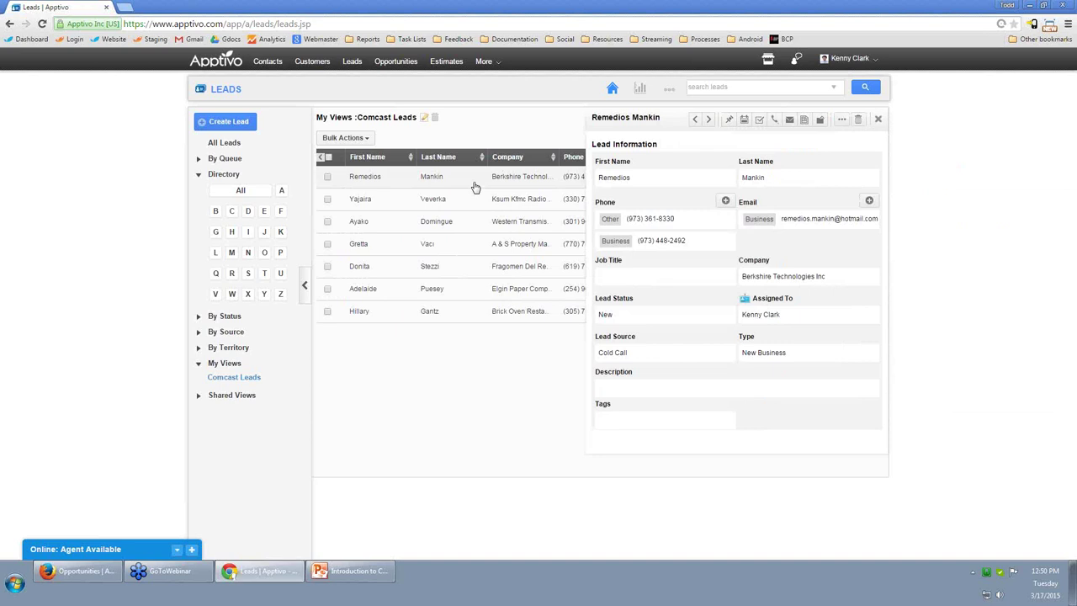
# View the Berkshire Technologies lead's full detail page, then go back to Comcast Leads.
pyautogui.scroll(-6, 722, 266)
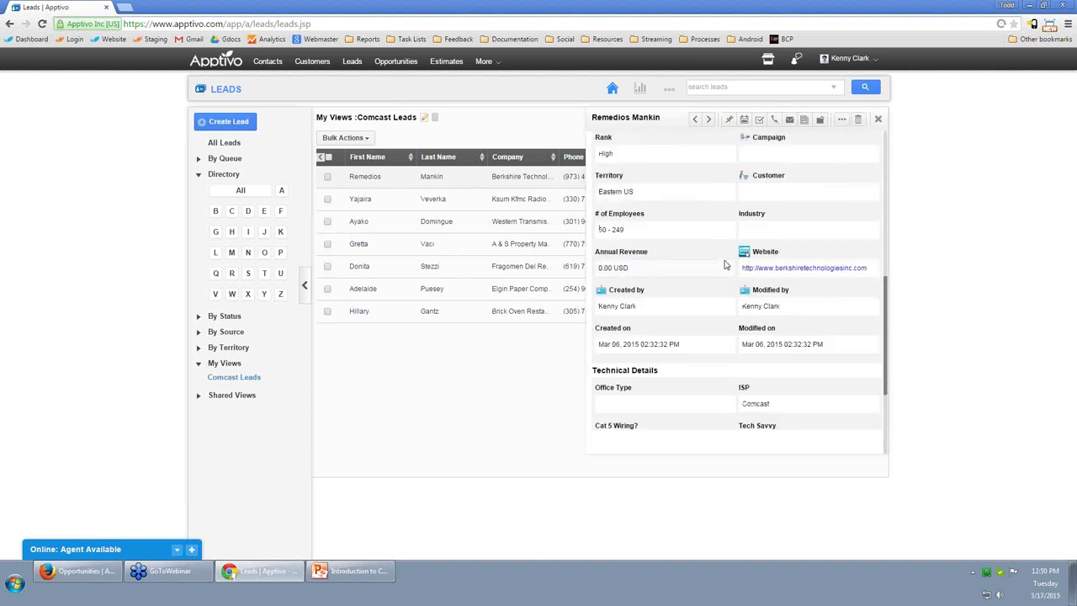
pyautogui.scroll(6, 725, 280)
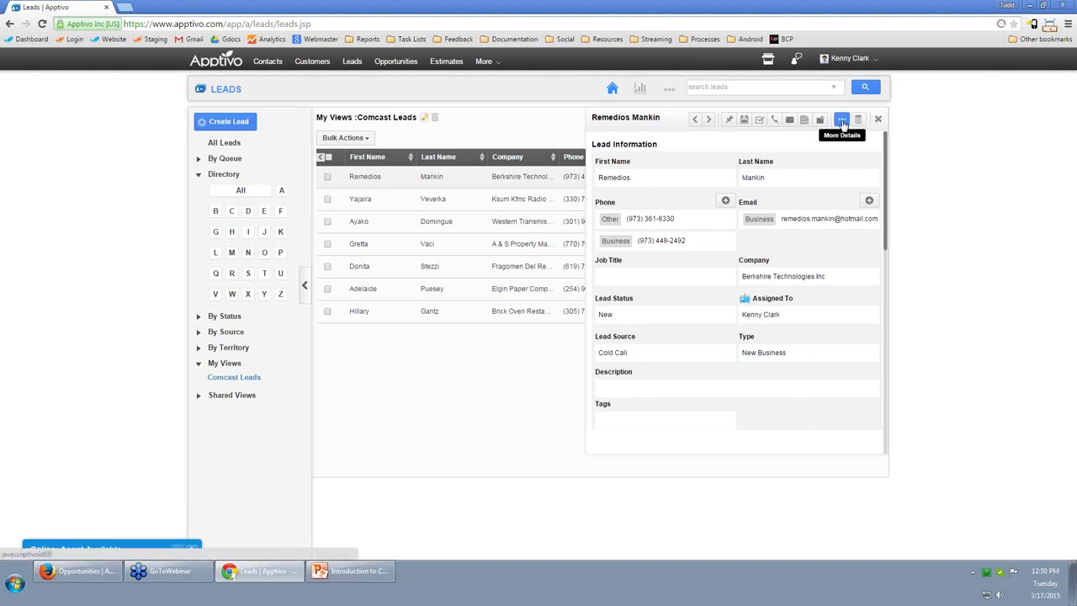
pyautogui.click(842, 122)
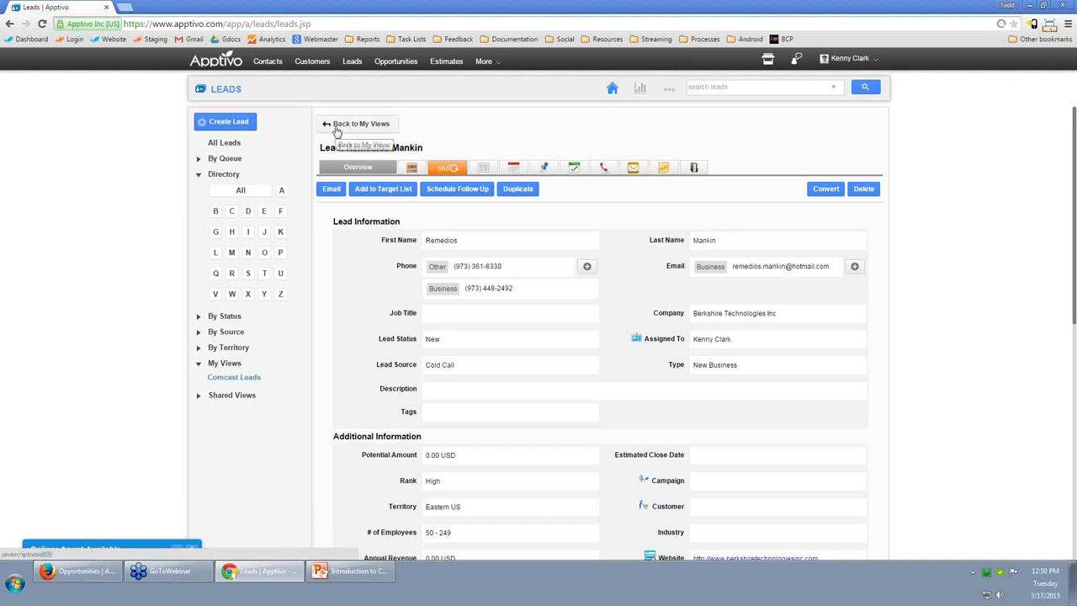
pyautogui.click(229, 378)
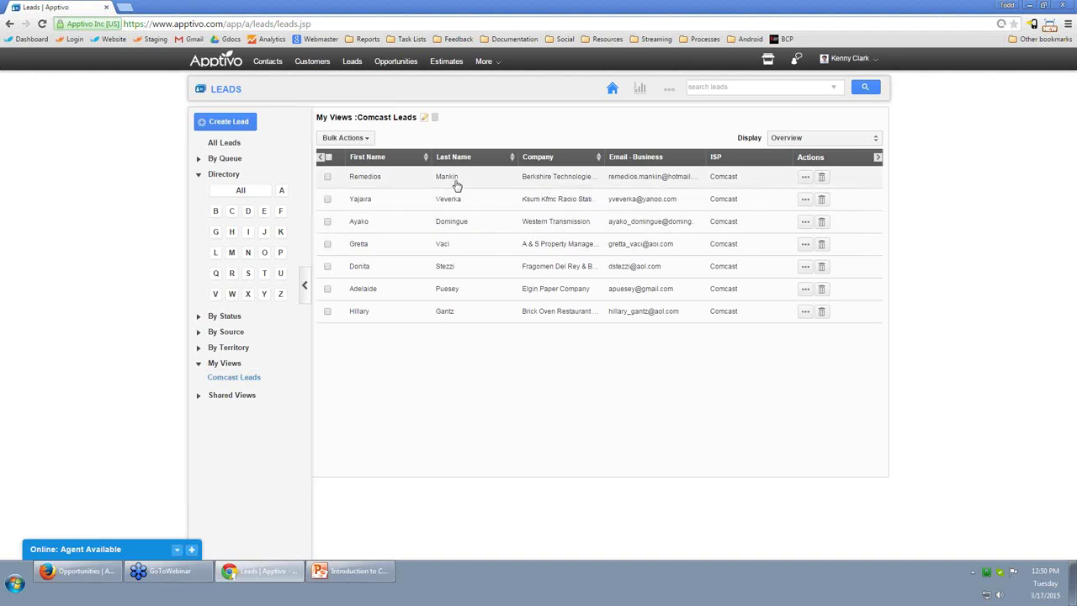
# In Cold Calling display, log a 'cold call' on Berkshire Technologies with summary 'didn't pick up'.
pyautogui.click(811, 139)
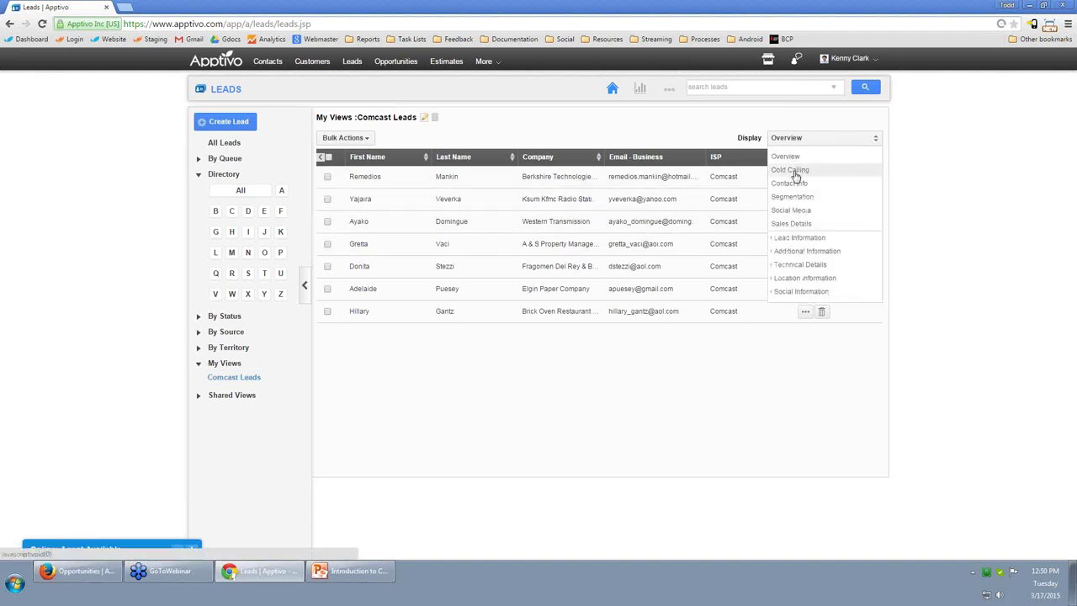
pyautogui.click(793, 172)
pyautogui.click(394, 181)
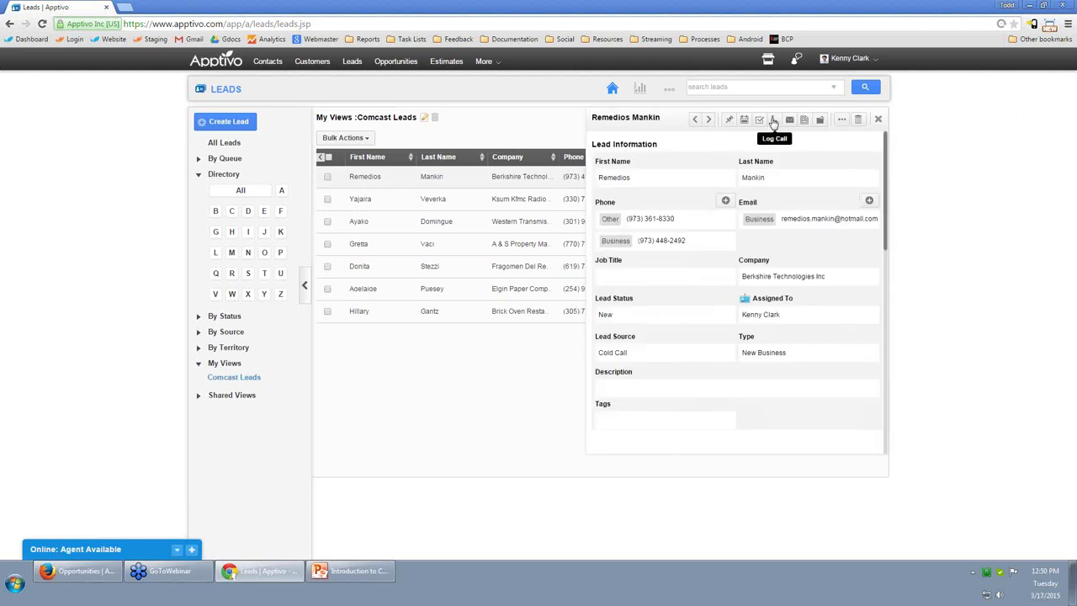
pyautogui.click(773, 120)
pyautogui.write('cold call')
pyautogui.press('Tab')
pyautogui.write('didn')
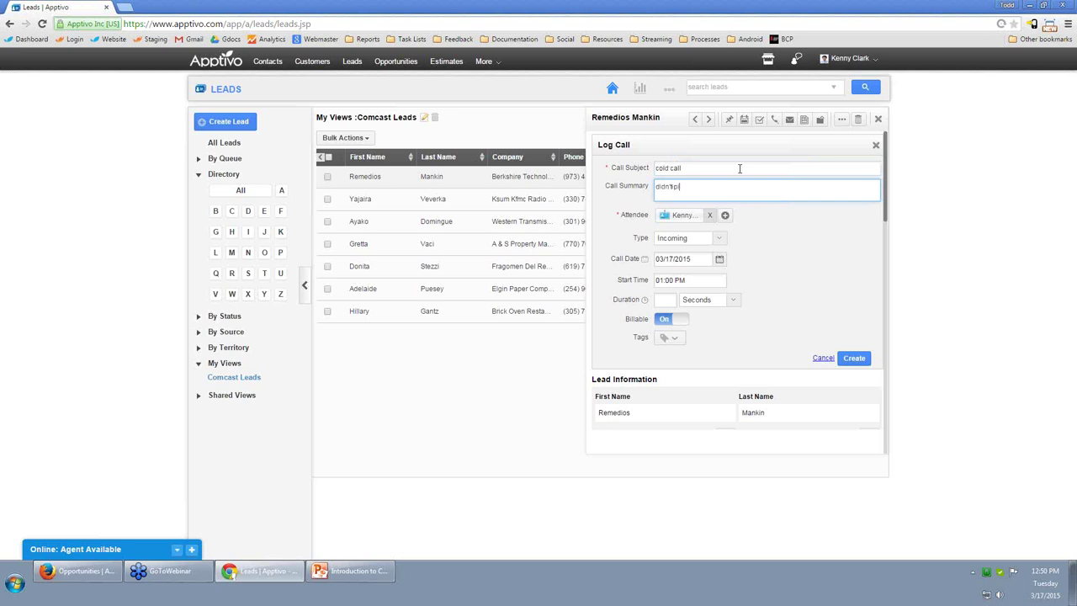
pyautogui.write("'t pick up")
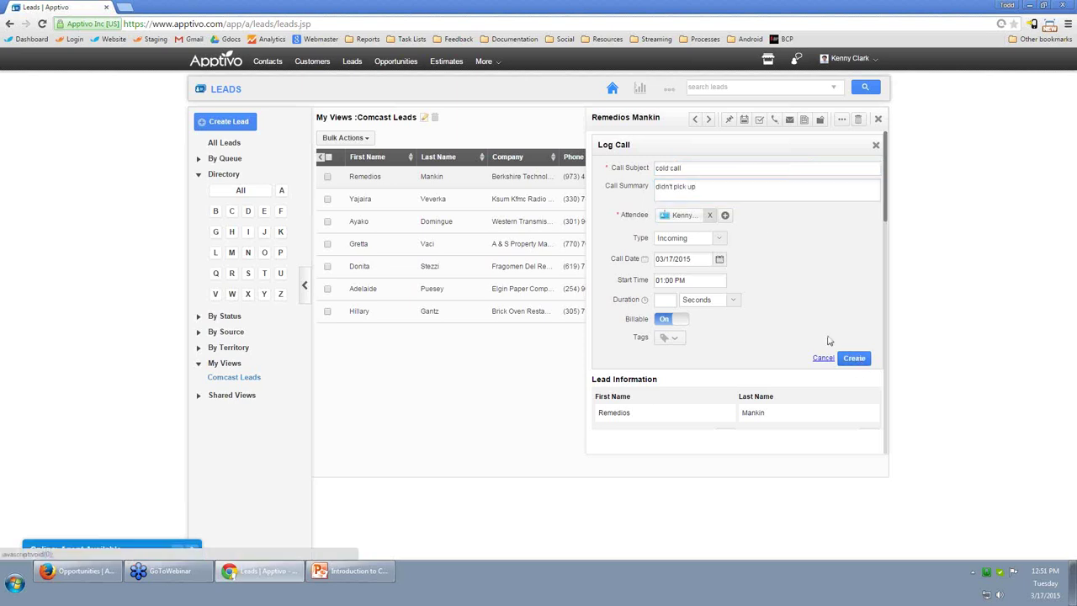
pyautogui.click(855, 357)
# Schedule a follow-up 'call back tomorrow (Cold call)', then open the Ksum Kfmc Radio Stations lead.
pyautogui.click(729, 121)
pyautogui.click(698, 189)
pyautogui.write('cal')
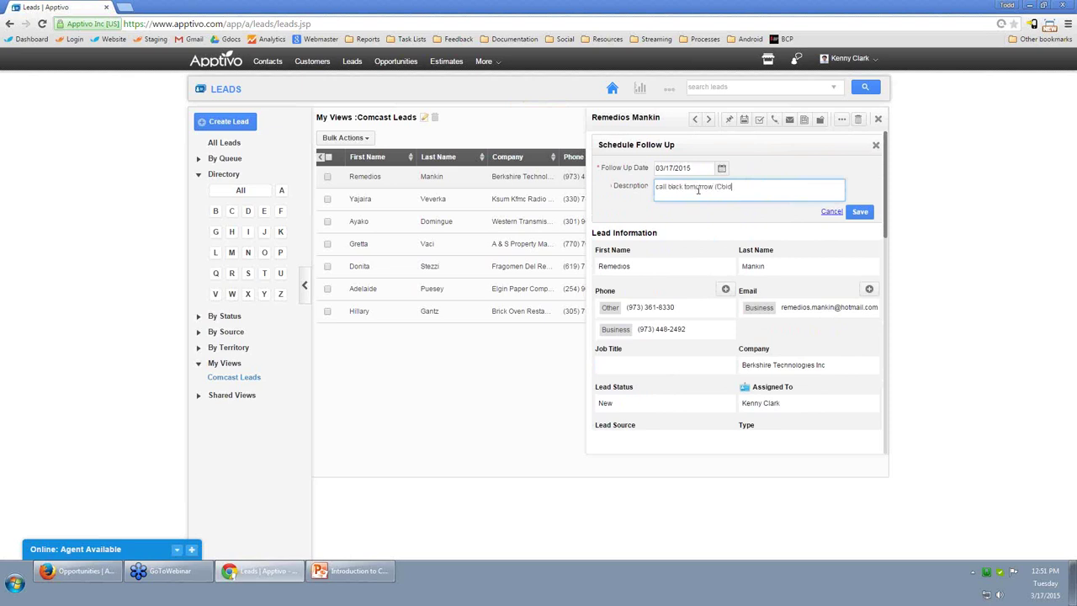
pyautogui.write('l back tomorrow (Cold call)')
pyautogui.click(858, 210)
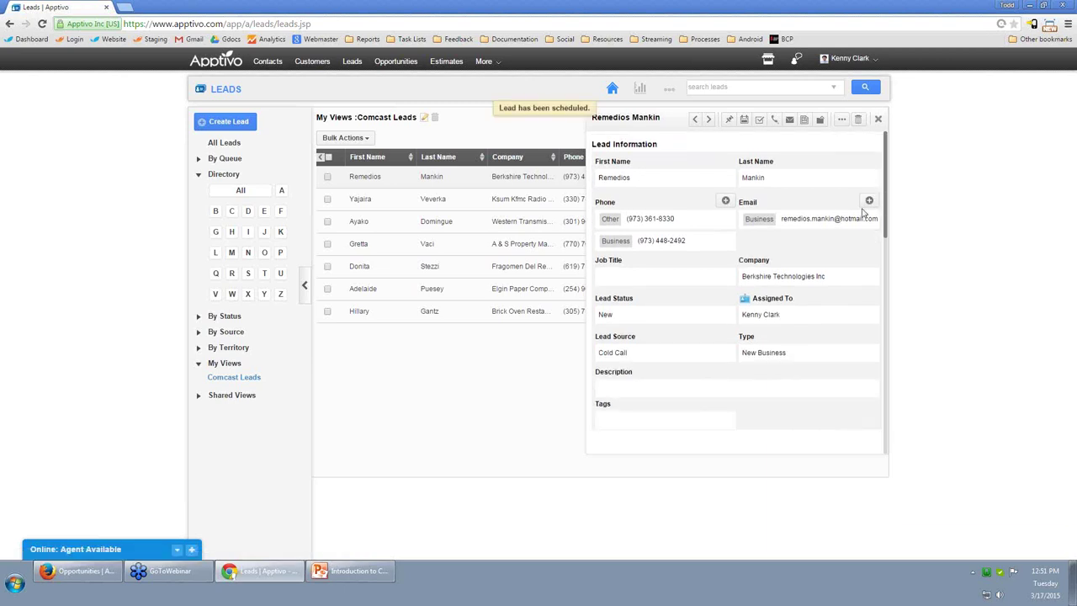
pyautogui.click(487, 202)
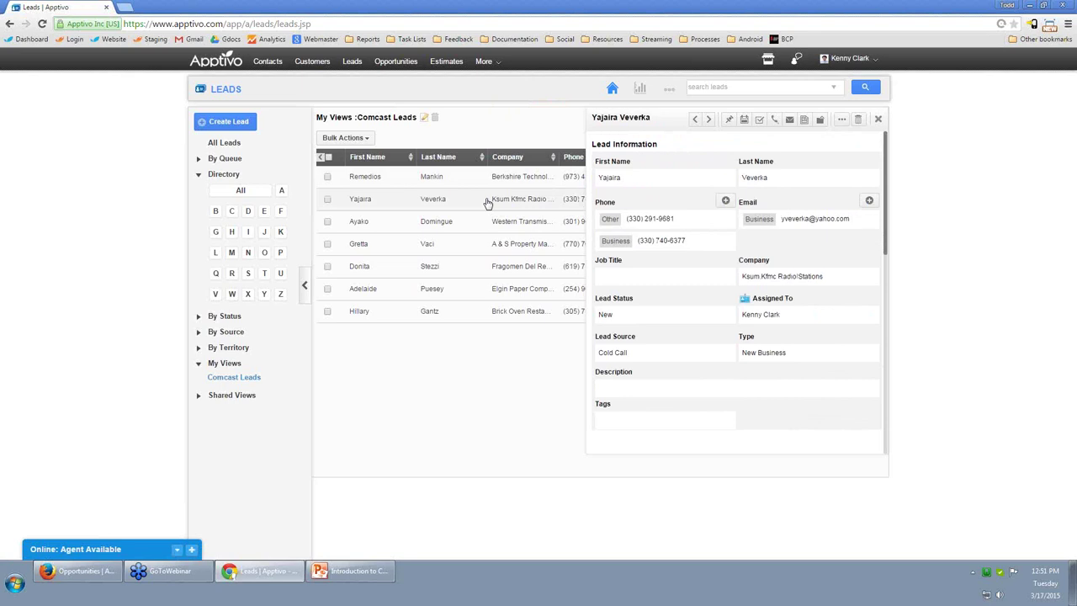
# Add the note 'spoke to the owner, they aren't interested for 6 months' to Ksum Kfmc Radio Stations.
pyautogui.click(775, 120)
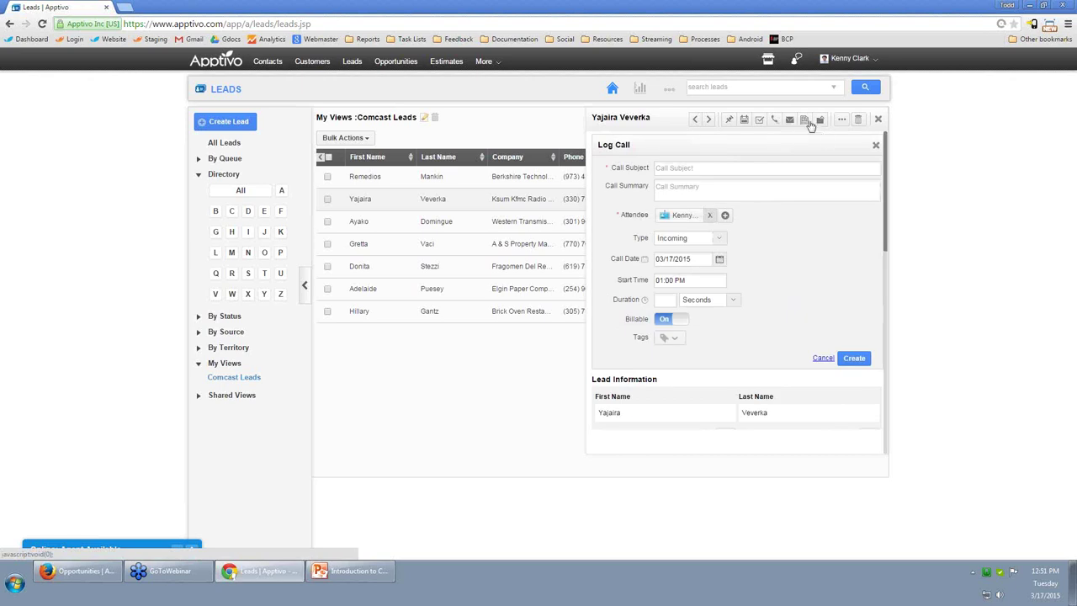
pyautogui.click(805, 121)
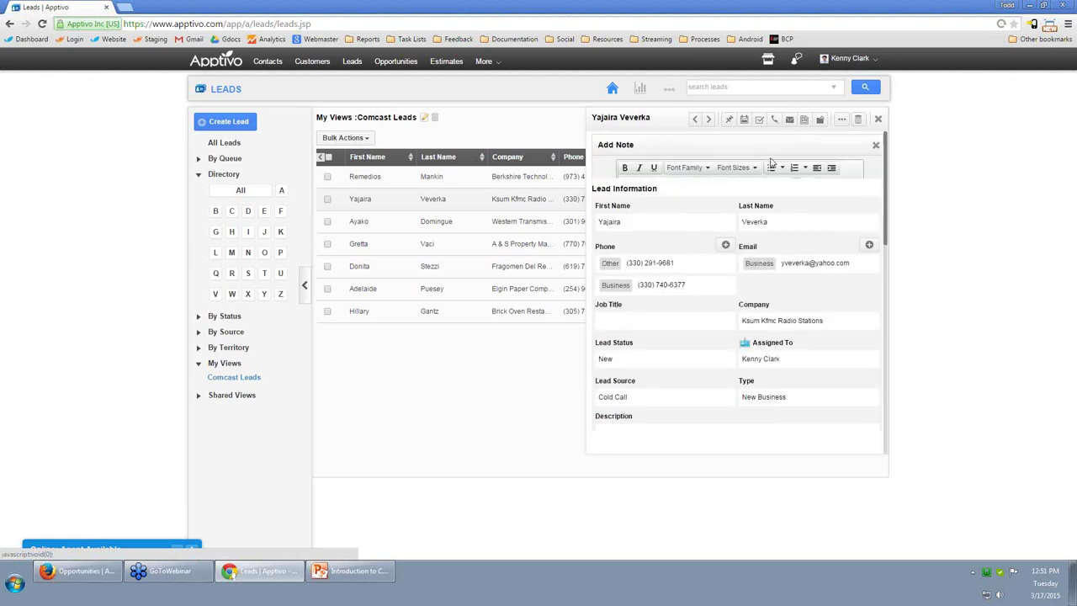
pyautogui.write("spoke to the owner, they aren't interested for 6 months")
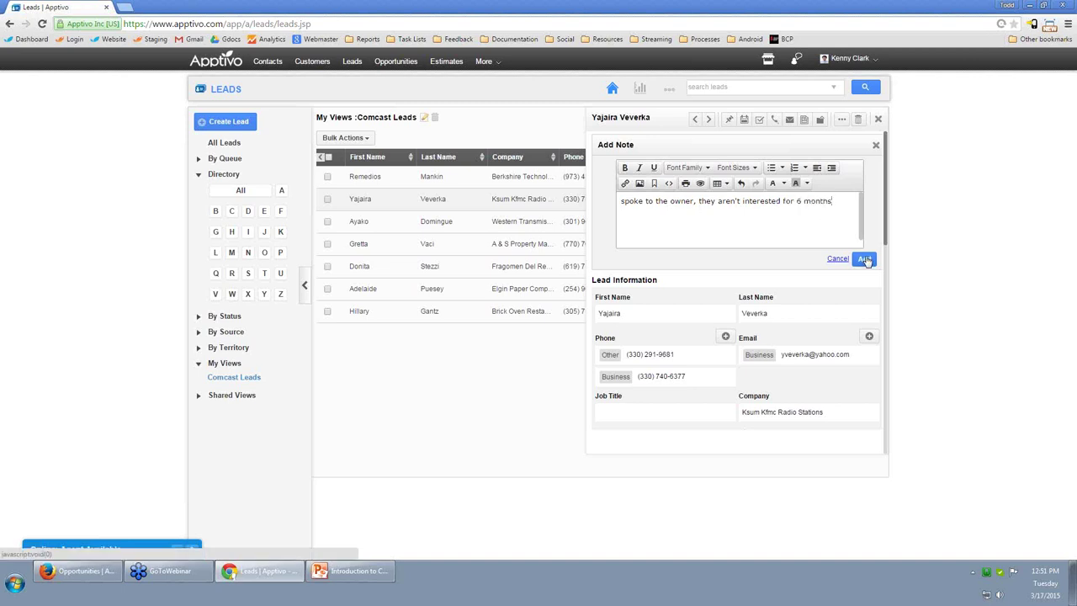
pyautogui.click(865, 259)
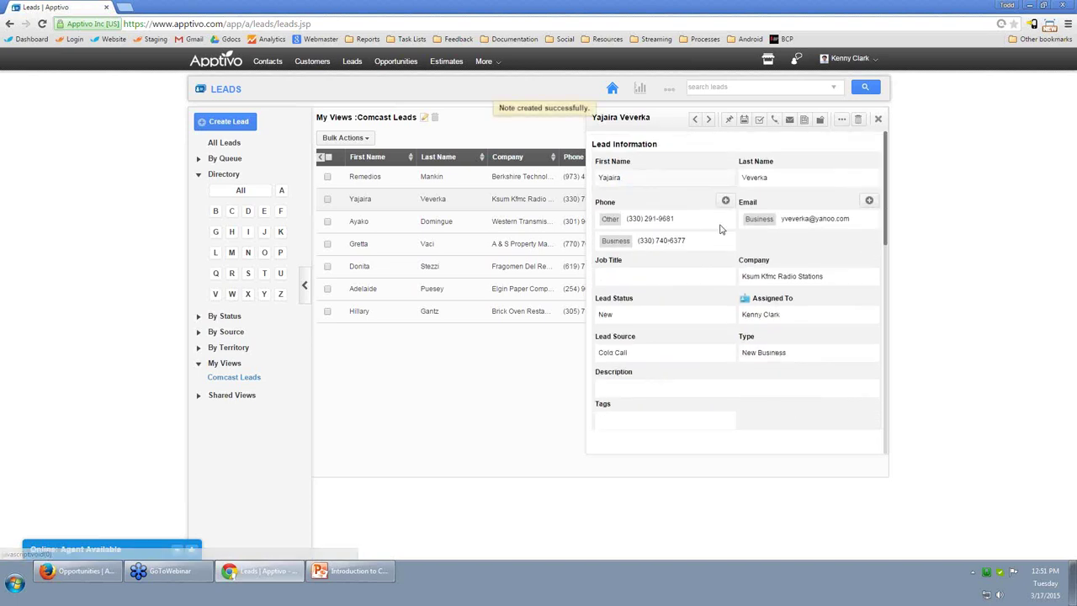
pyautogui.scroll(-5, 691, 274)
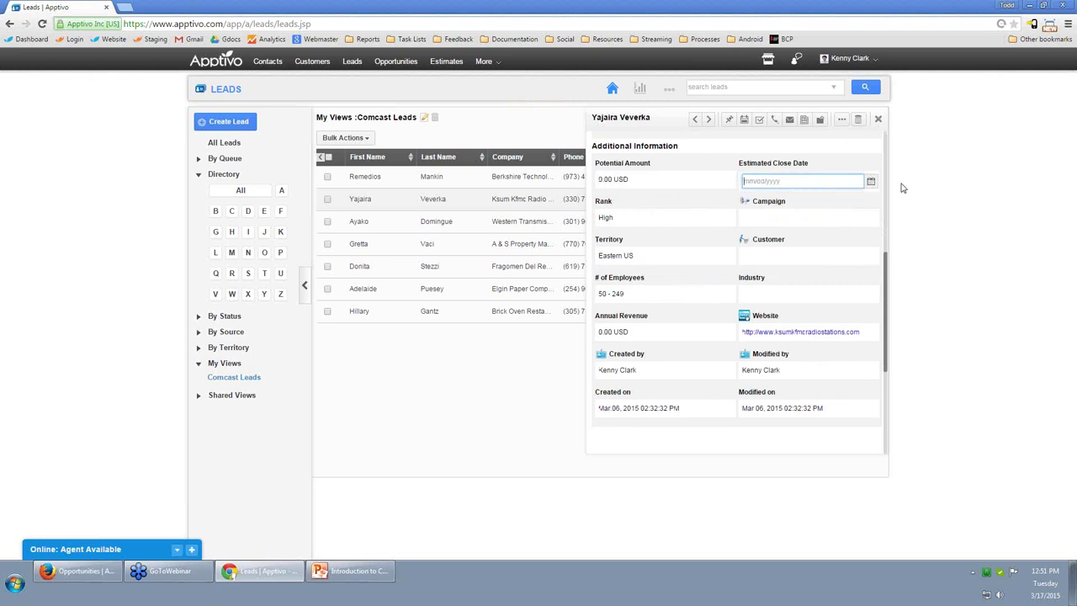
# Set the lead's Estimated Close Date to September 30, 2015.
pyautogui.click(877, 185)
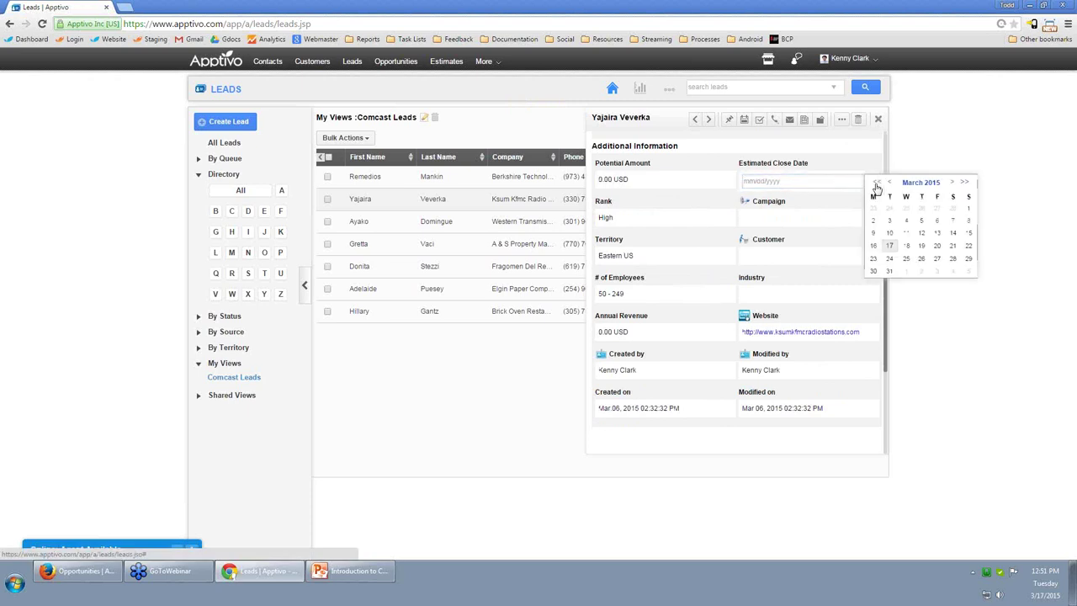
pyautogui.click(954, 183)
pyautogui.click(954, 183)
pyautogui.click(954, 183)
pyautogui.click(954, 184)
pyautogui.click(954, 184)
pyautogui.click(954, 184)
pyautogui.click(905, 257)
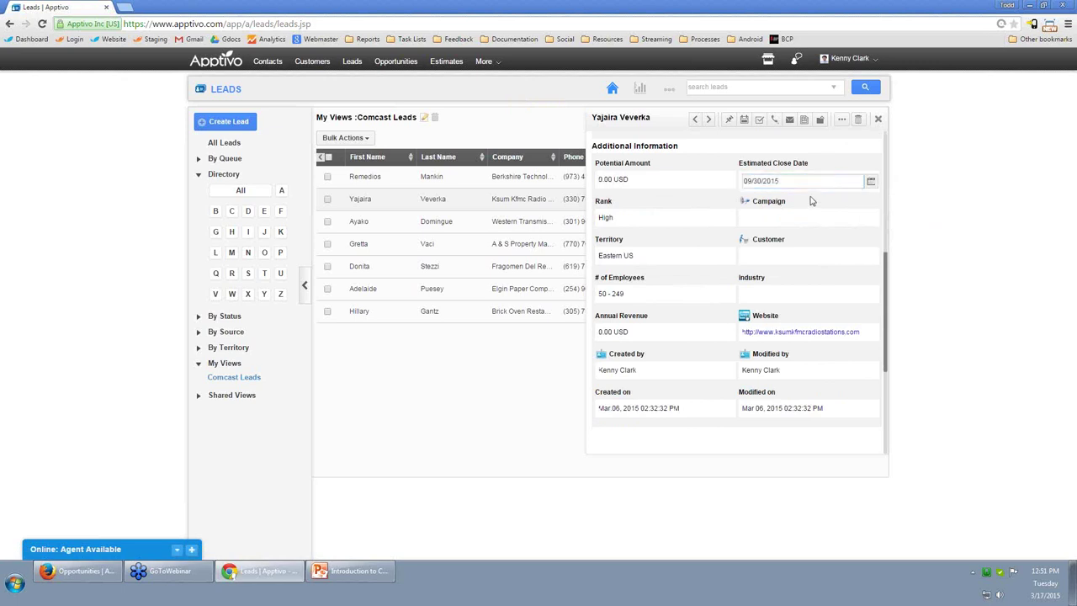
# Schedule a 09/01/2015 follow-up: 'follow up and see if they are ready to do a deal'.
pyautogui.click(744, 120)
pyautogui.click(722, 168)
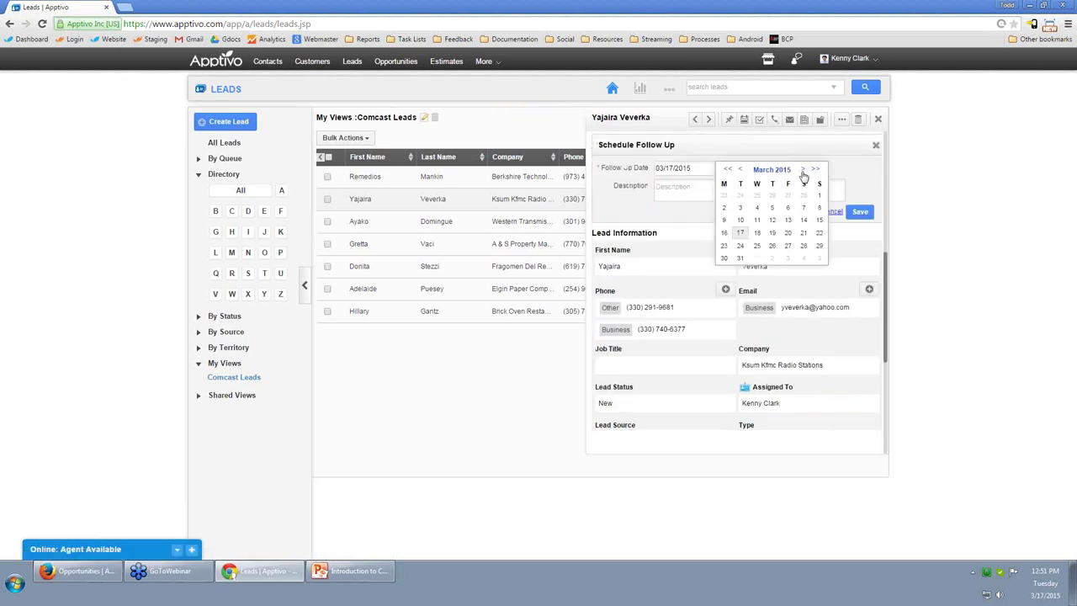
pyautogui.click(803, 170)
pyautogui.click(803, 170)
pyautogui.click(802, 170)
pyautogui.click(802, 171)
pyautogui.click(802, 170)
pyautogui.click(802, 170)
pyautogui.click(740, 195)
pyautogui.click(680, 189)
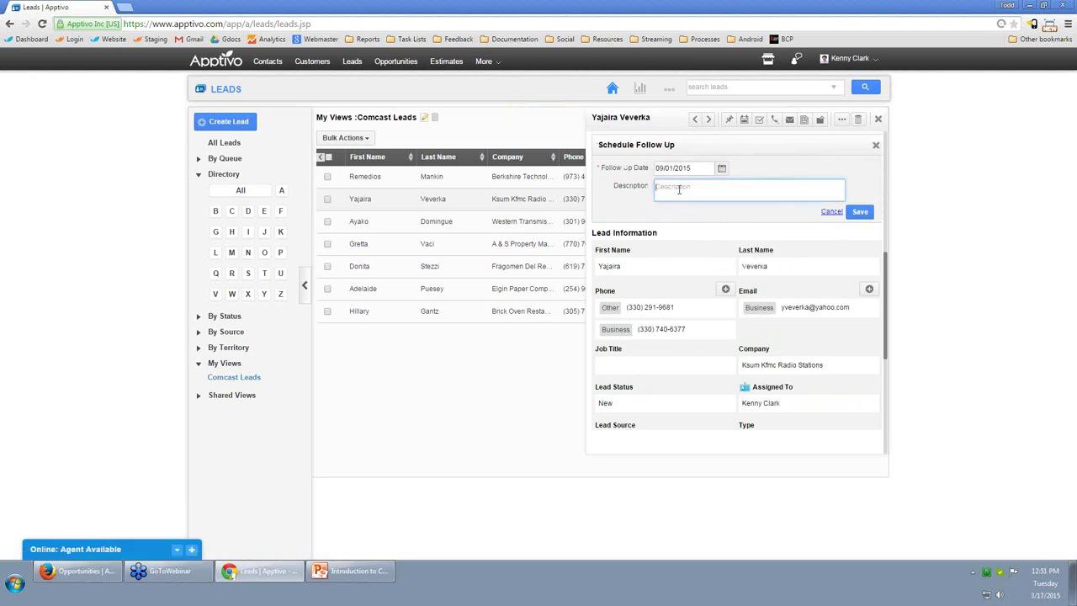
pyautogui.write('fol')
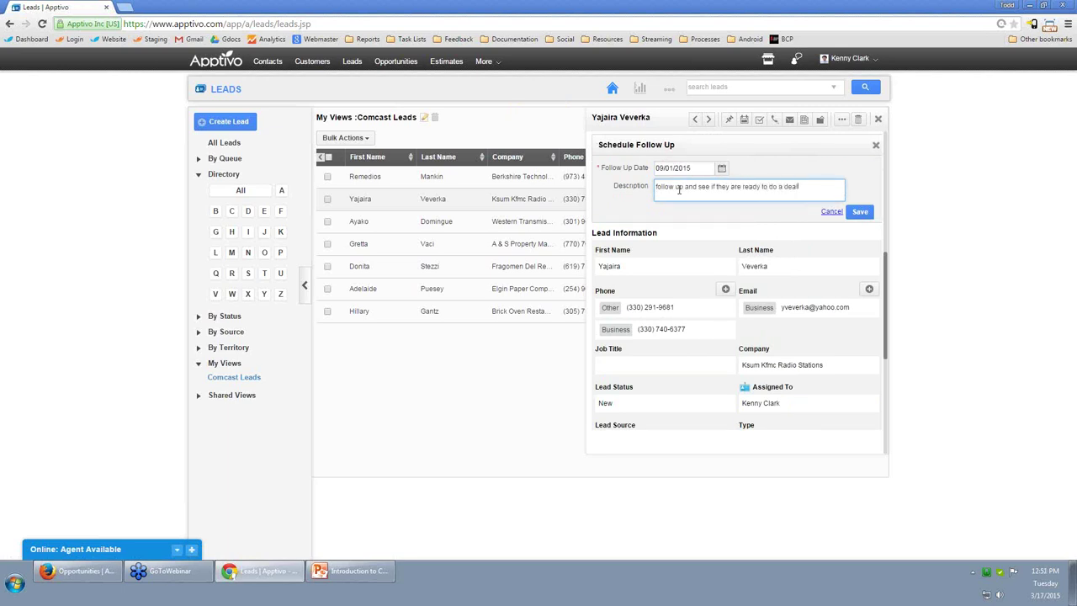
pyautogui.click(860, 212)
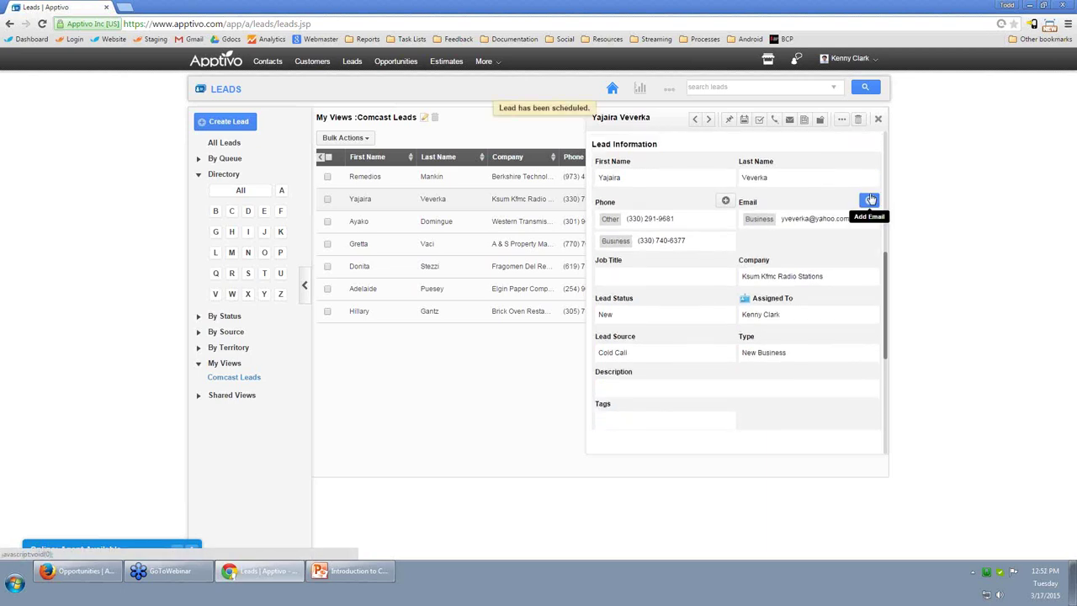
# Log a 'cold call' on A & S Property Management: 'went well, they asked for a meeting'.
pyautogui.click(453, 250)
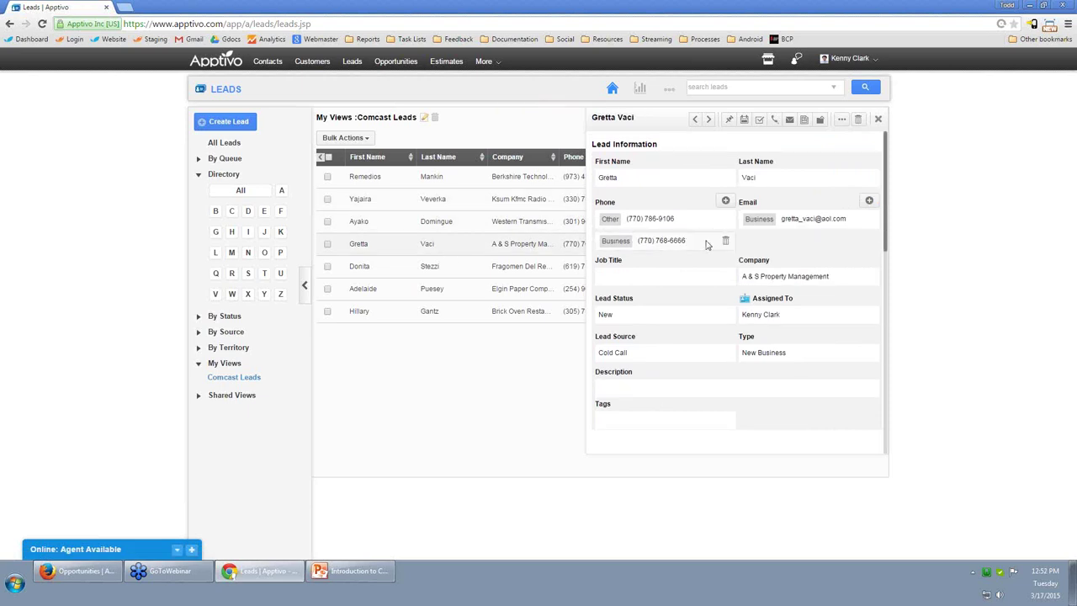
pyautogui.click(774, 119)
pyautogui.write('cold:call')
pyautogui.press('Tab')
pyautogui.write('went well, they asked for a meeting')
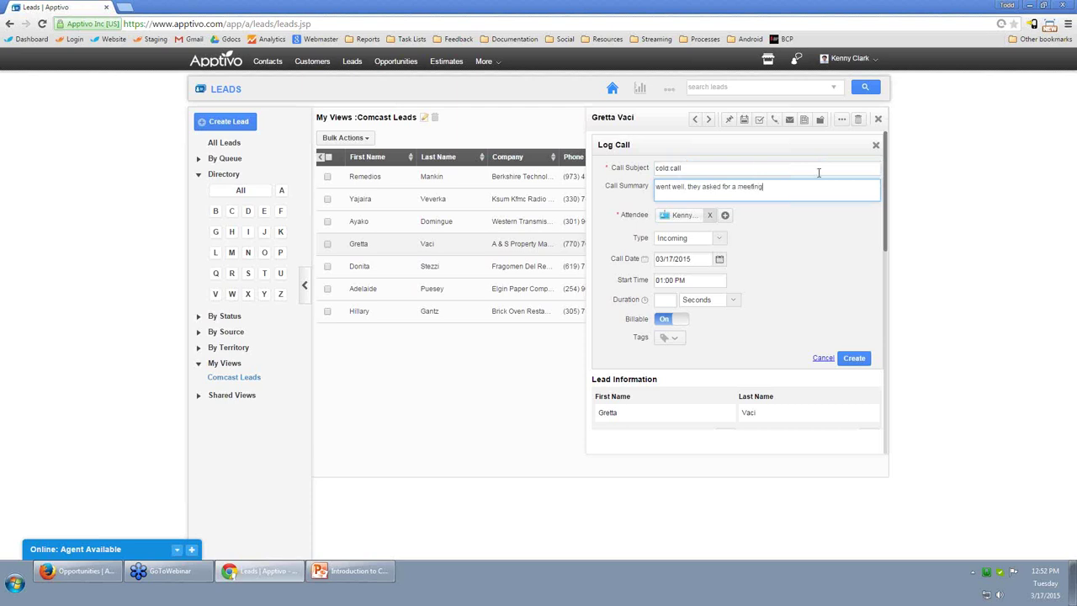
pyautogui.click(854, 358)
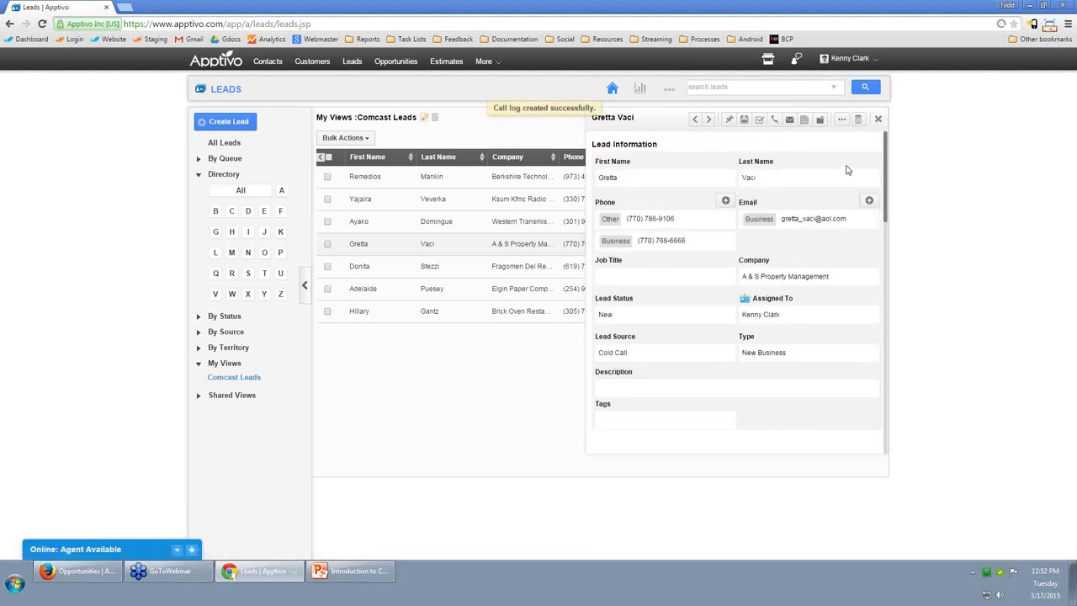
pyautogui.click(843, 121)
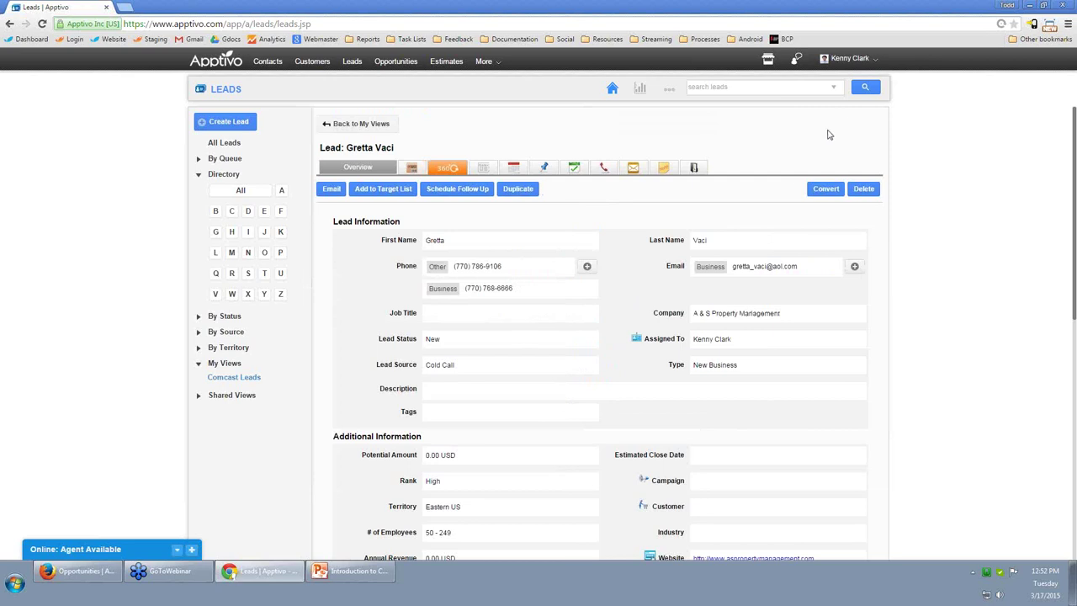
# Enter Product Manager in the lead's empty Job Title field and save it.
pyautogui.click(503, 313)
pyautogui.write('Product Manager')
pyautogui.press('Return')
pyautogui.scroll(-2, 462, 208)
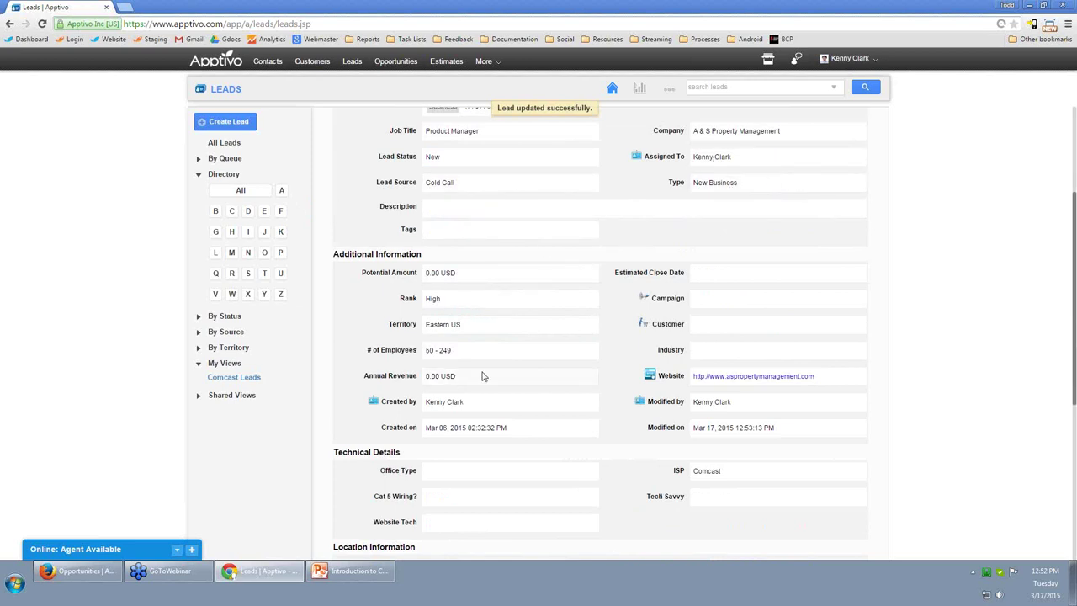
pyautogui.scroll(-1, 482, 376)
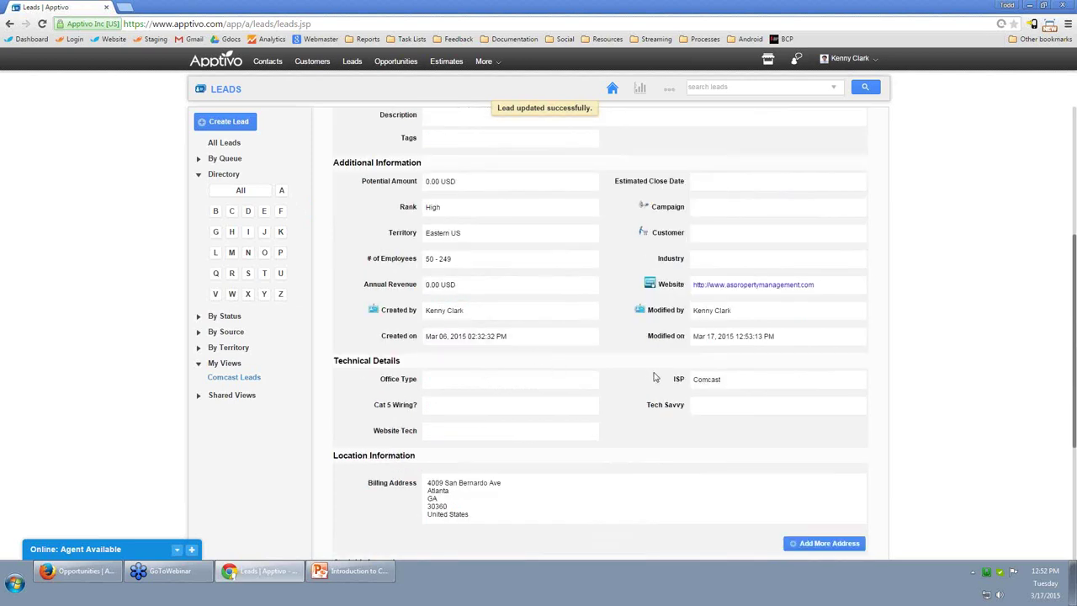
pyautogui.scroll(3, 631, 305)
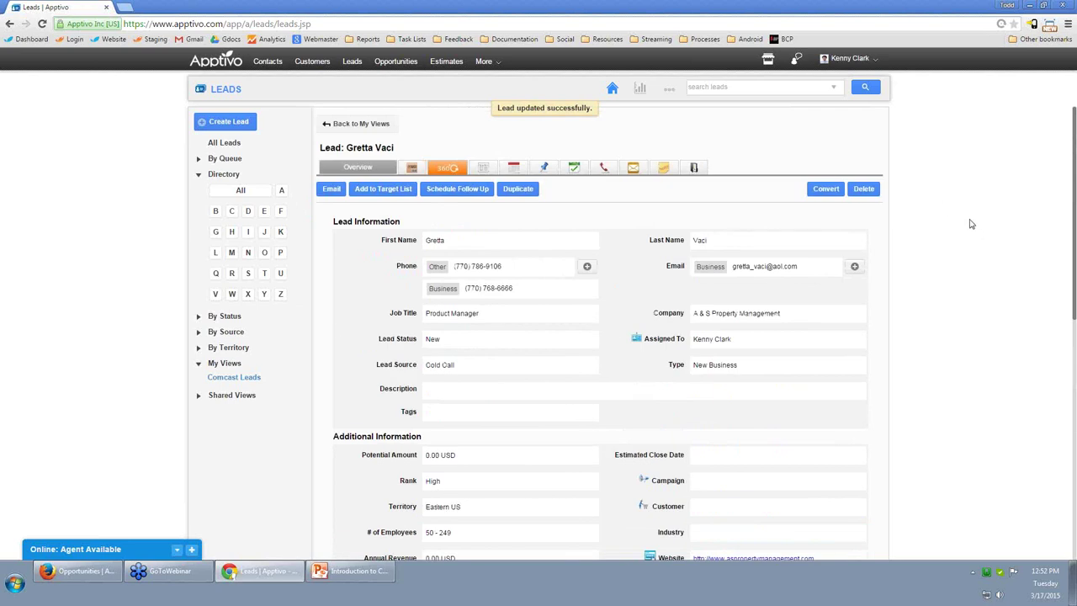
# Convert the A & S Property Management lead, creating its customer and contact records.
pyautogui.click(826, 190)
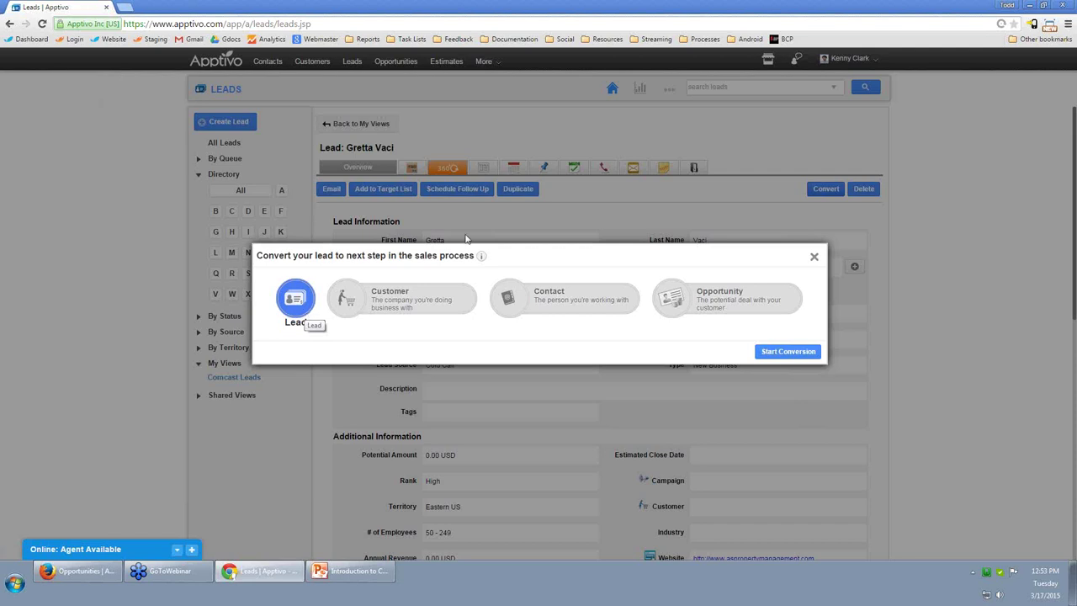
pyautogui.click(777, 354)
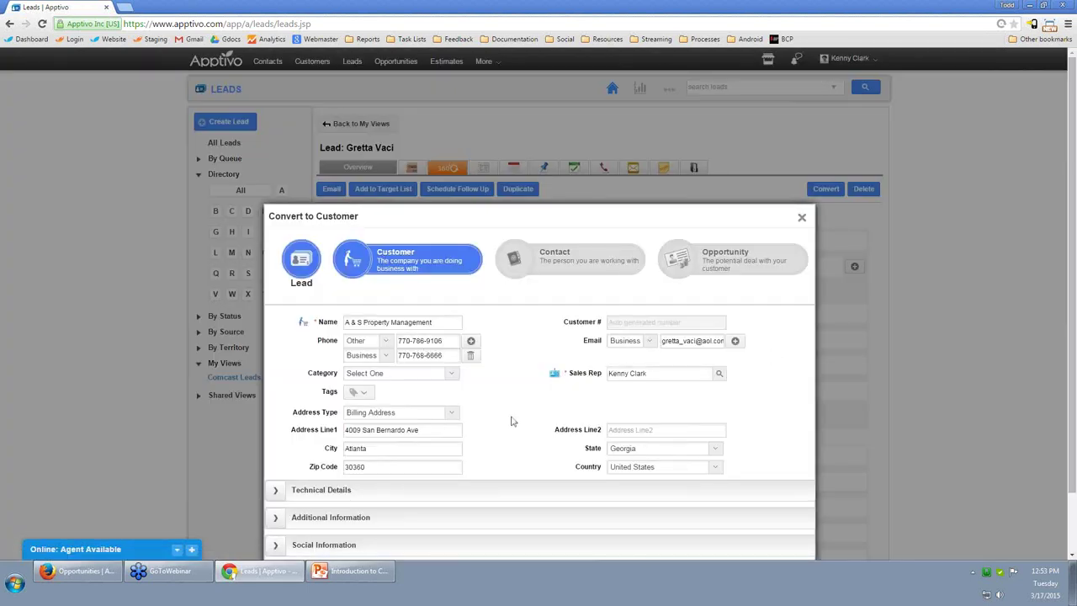
pyautogui.click(276, 426)
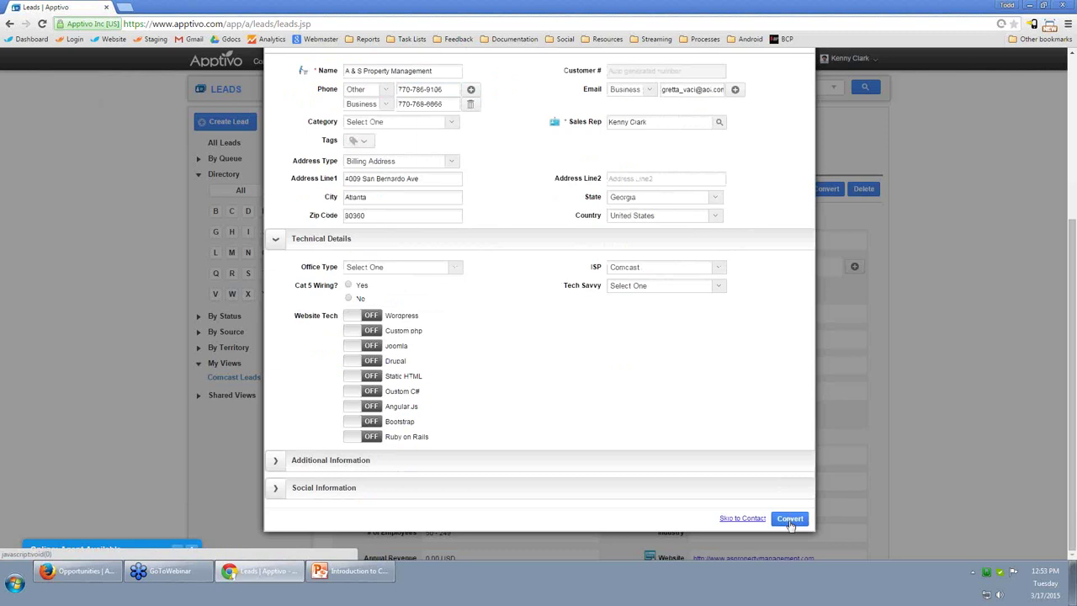
pyautogui.click(790, 520)
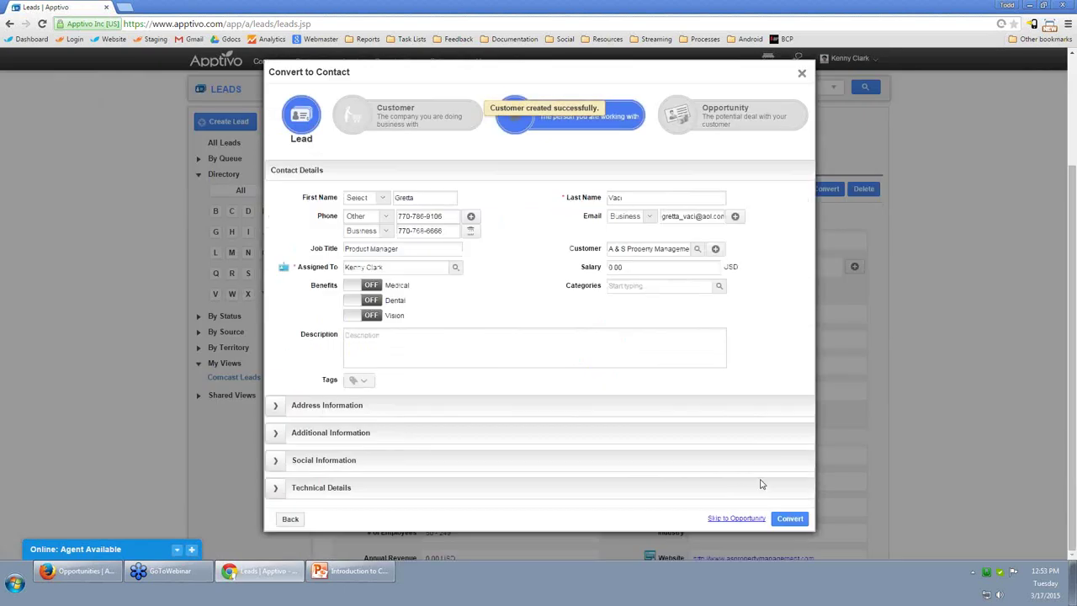
pyautogui.click(779, 519)
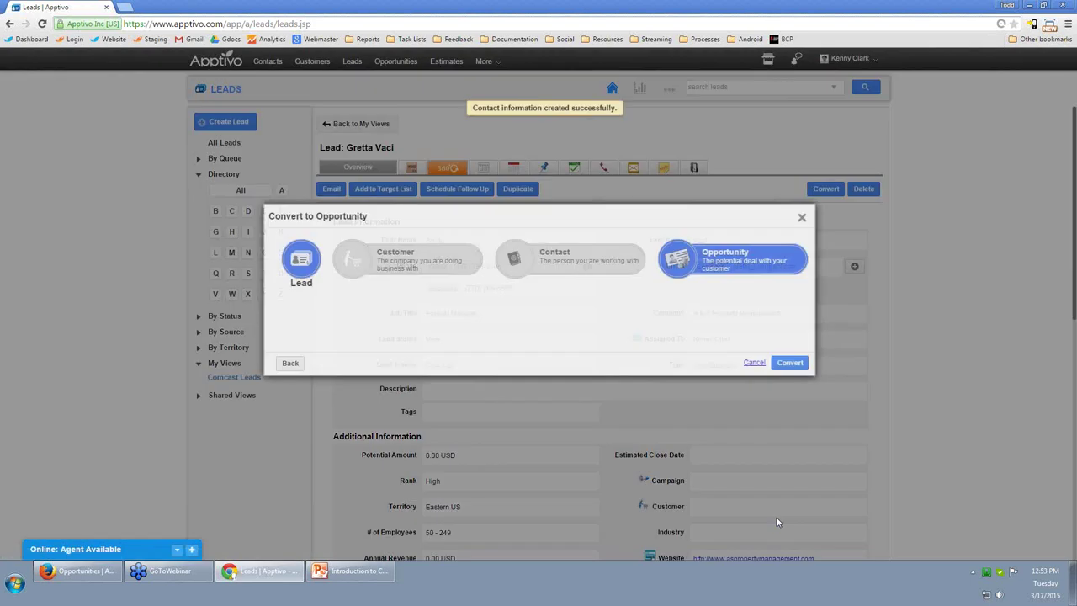
# Name the opportunity 'A & S Website Design' at Qualification stage with 50% probability.
pyautogui.click(435, 343)
pyautogui.tripleClick(381, 340)
pyautogui.write('A & S ')
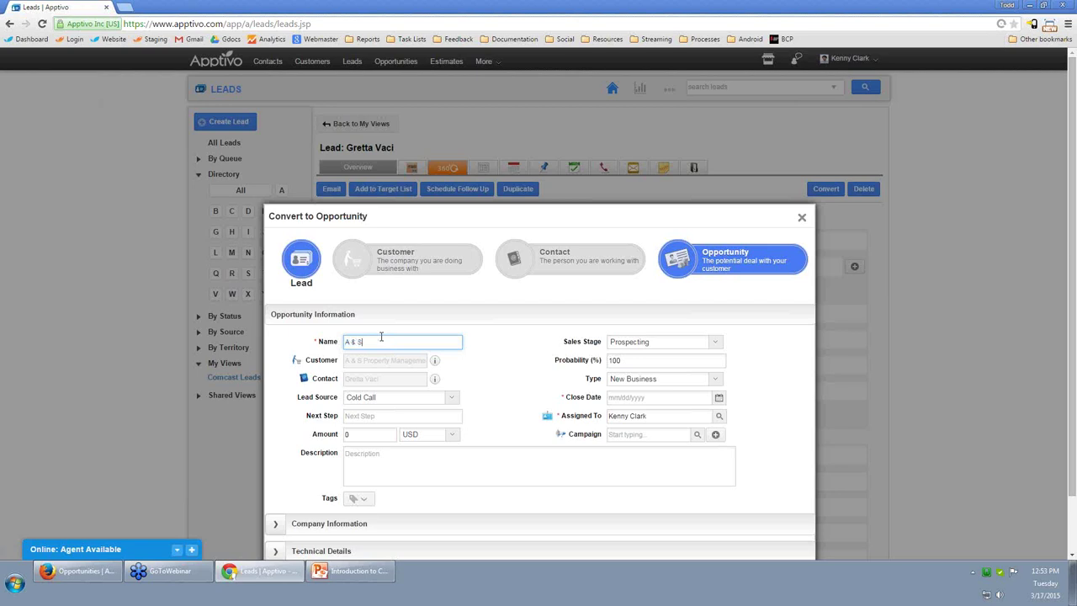
pyautogui.write('Website Design')
pyautogui.click(655, 342)
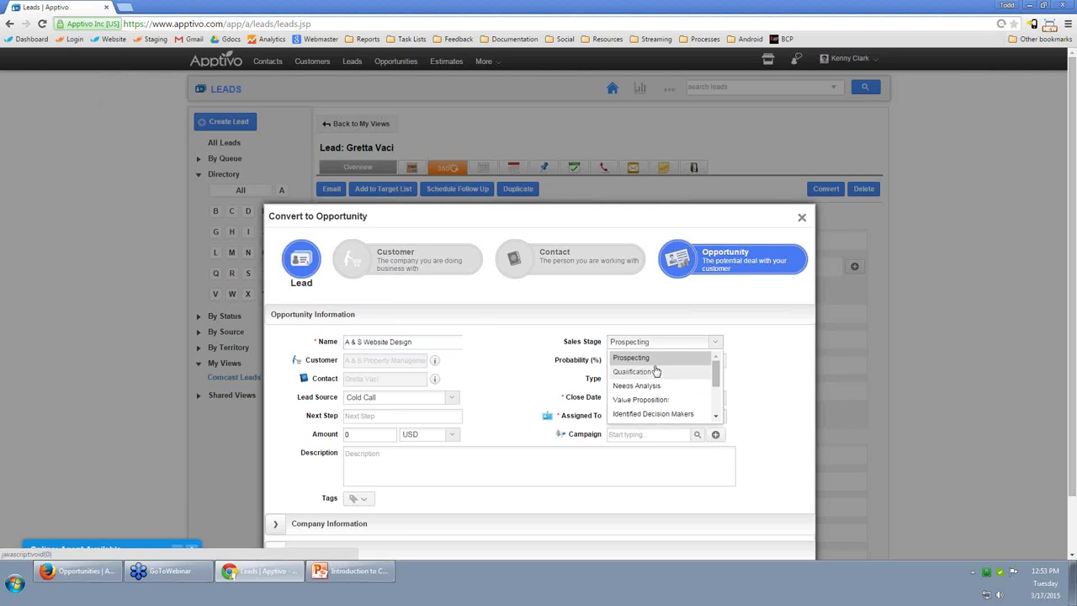
pyautogui.click(649, 373)
pyautogui.press('Tab')
pyautogui.write('50')
pyautogui.press('BackSpace')
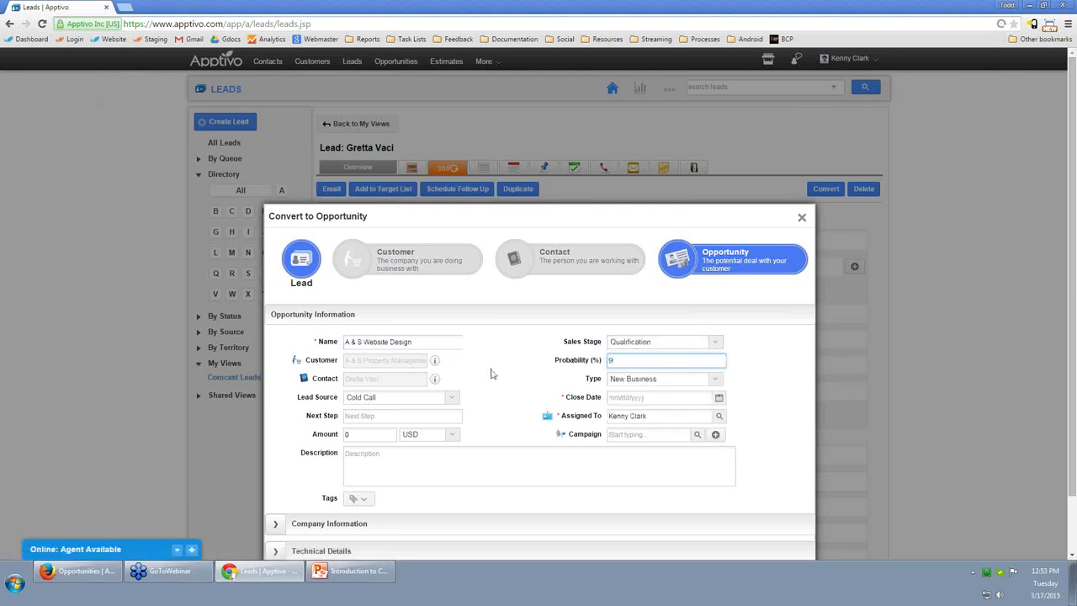
pyautogui.write('0')
# Set the opportunity close date to 03/31/2015 and the amount to 10000.
pyautogui.click(498, 376)
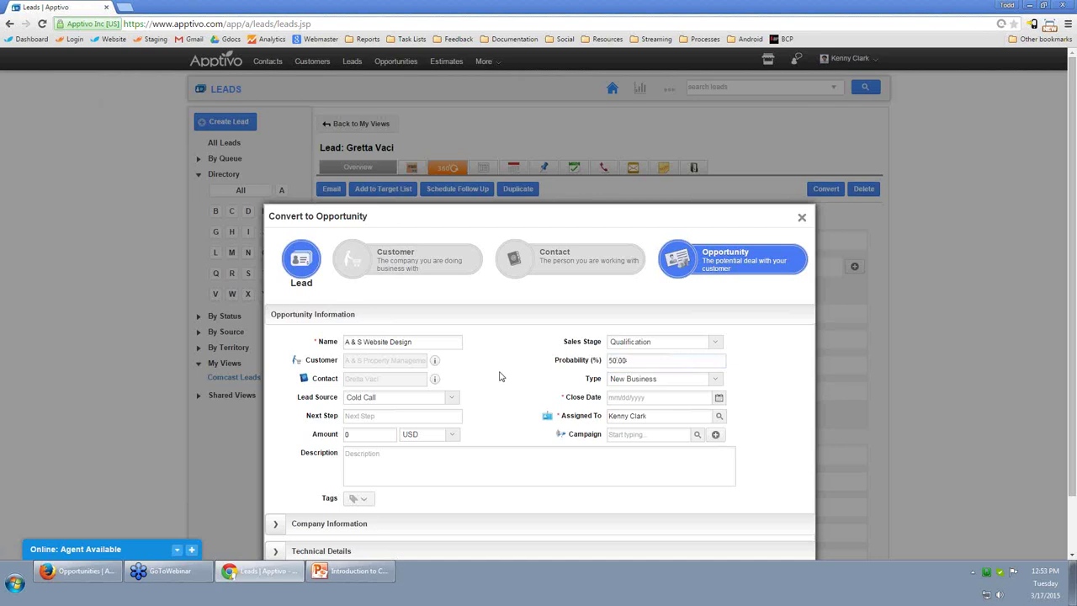
pyautogui.click(720, 398)
pyautogui.click(737, 488)
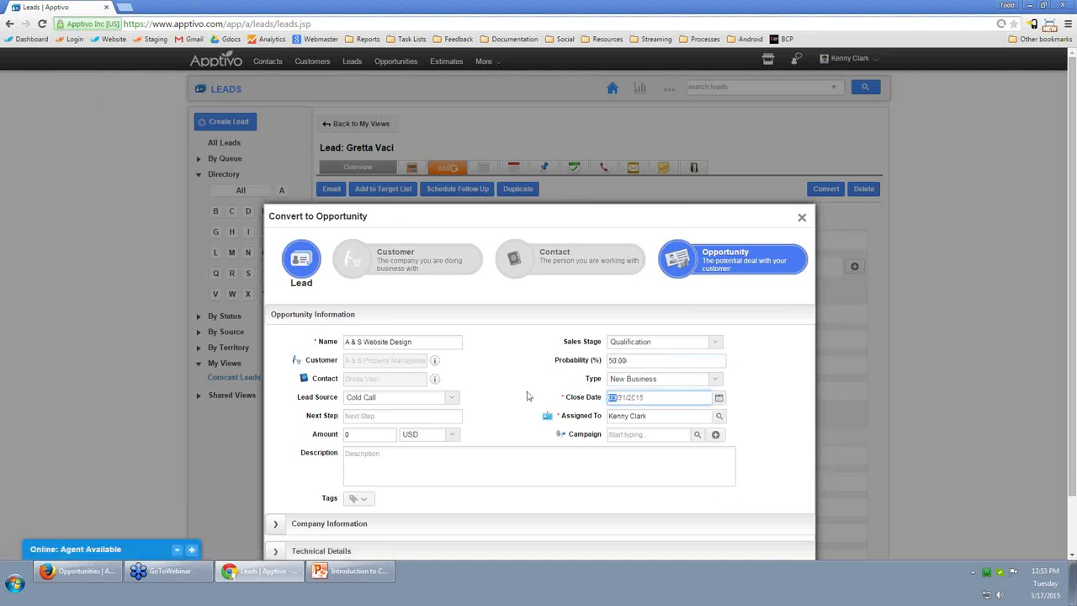
pyautogui.click(370, 434)
pyautogui.write('10')
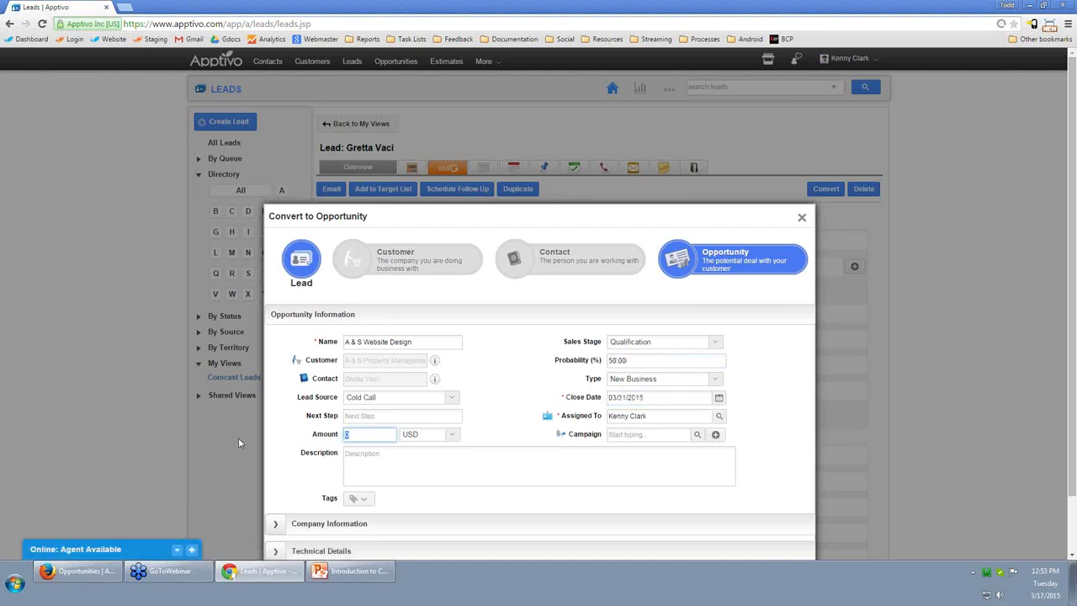
pyautogui.write('000')
pyautogui.click(522, 419)
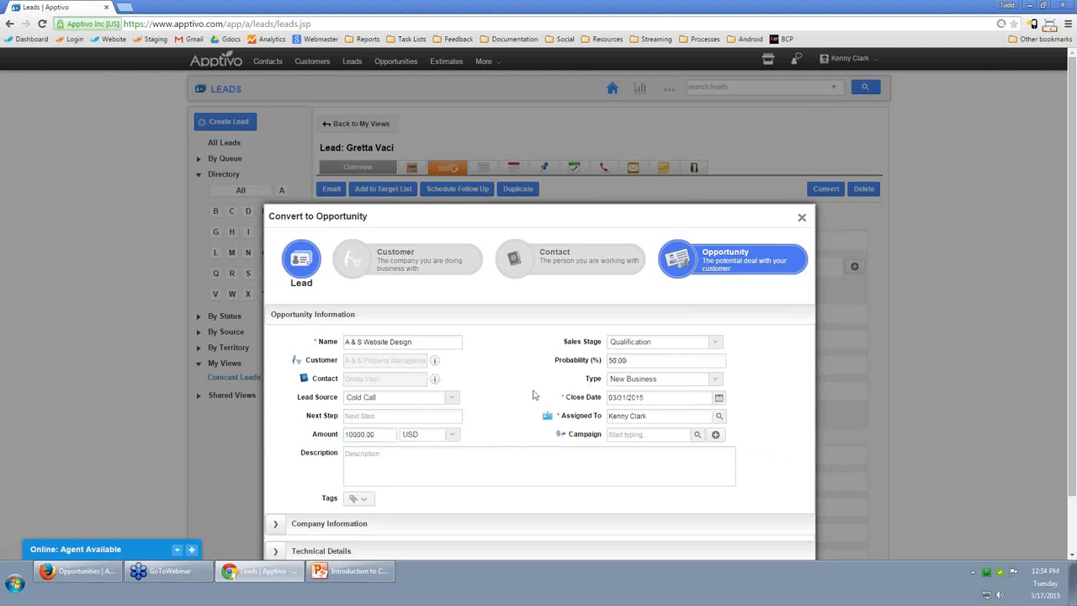
# Create the opportunity from the lead and go to the Opportunities pipeline.
pyautogui.scroll(-2, 652, 383)
pyautogui.click(322, 488)
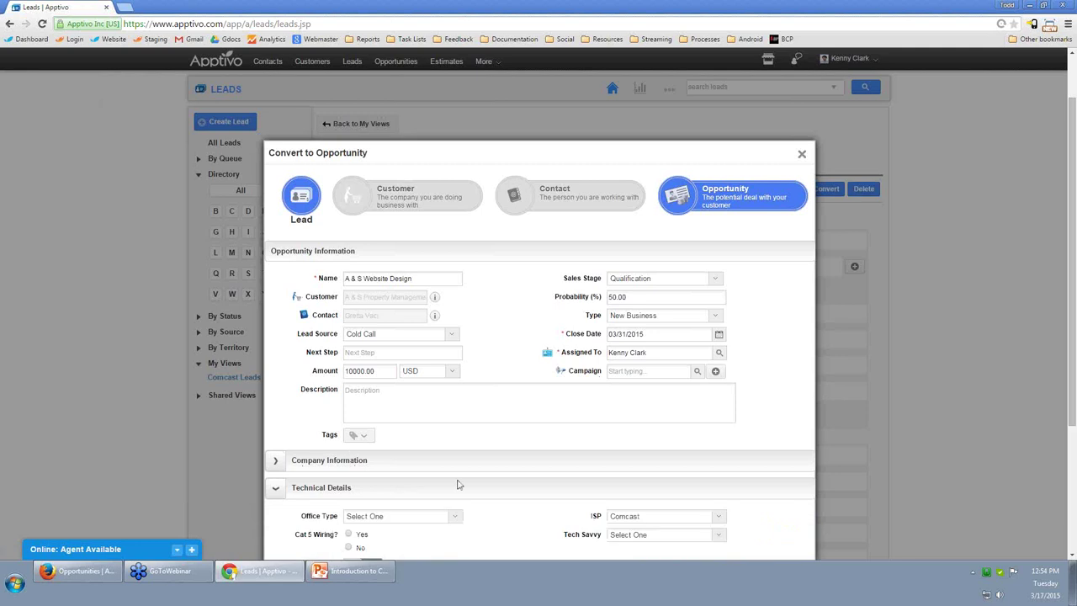
pyautogui.scroll(-3, 589, 488)
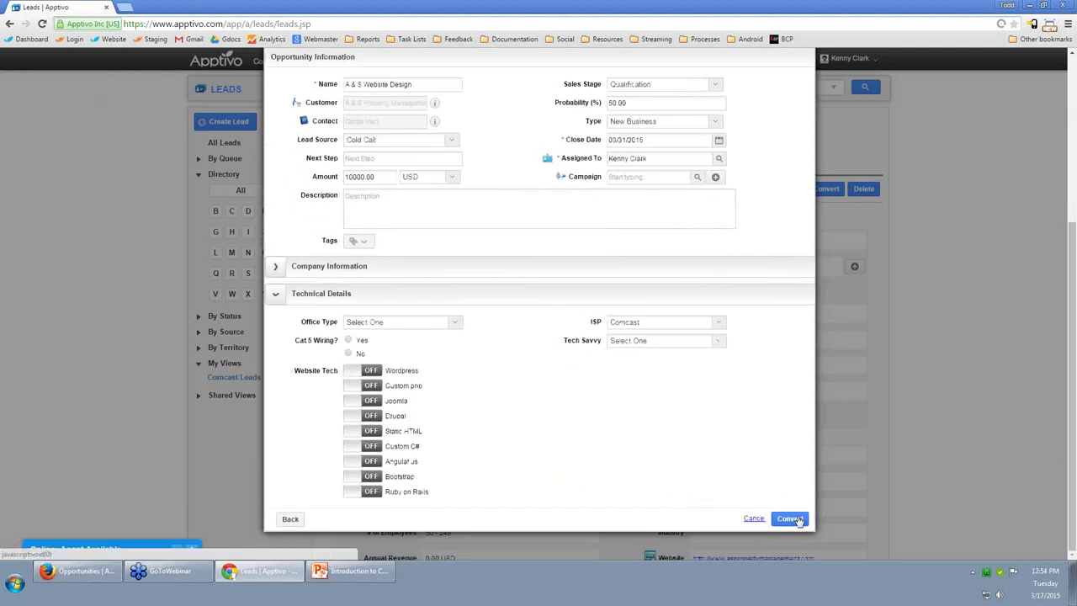
pyautogui.click(789, 518)
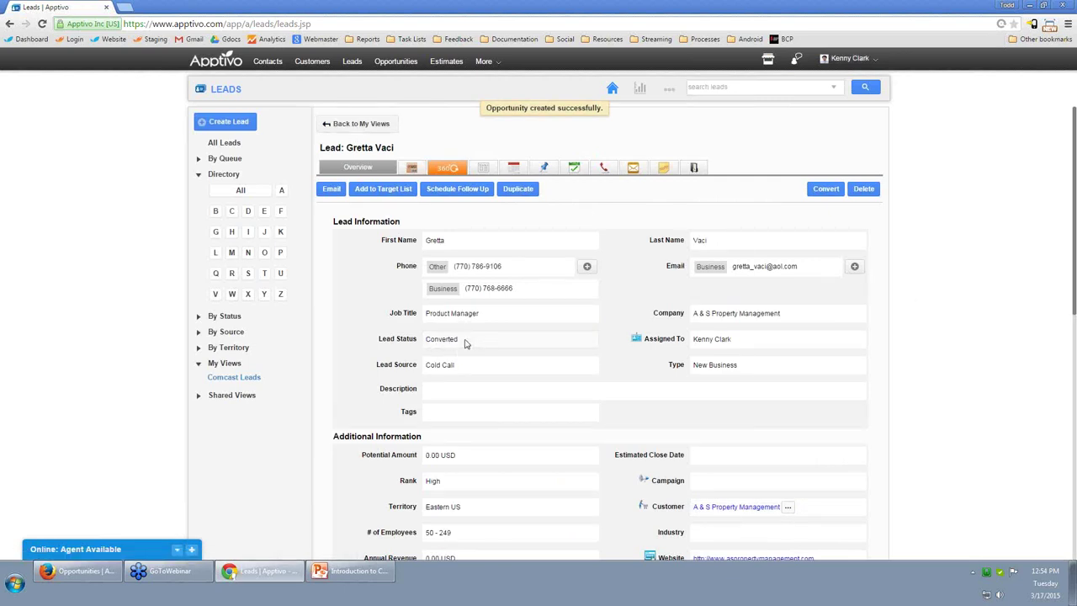
pyautogui.click(397, 63)
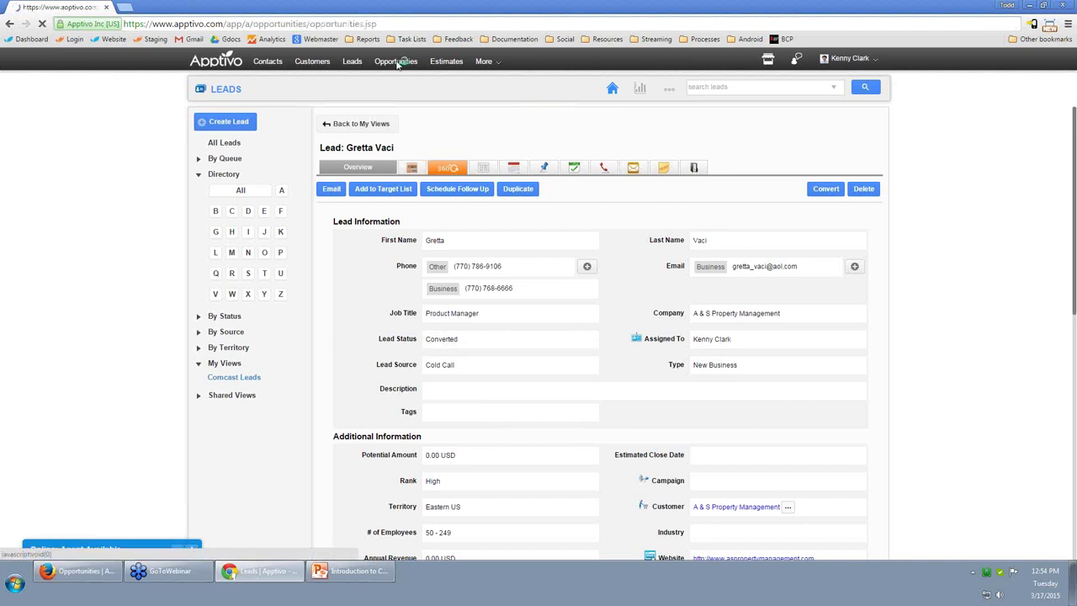
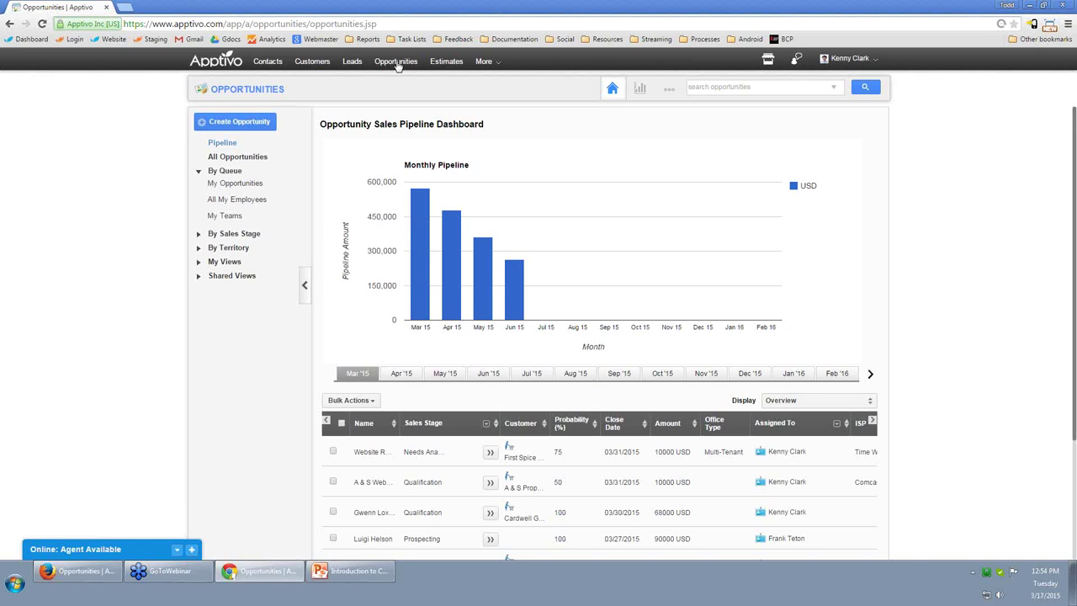
# Open the full A & S Website Design opportunity record and dismiss the meeting reminder.
pyautogui.scroll(-2, 926, 371)
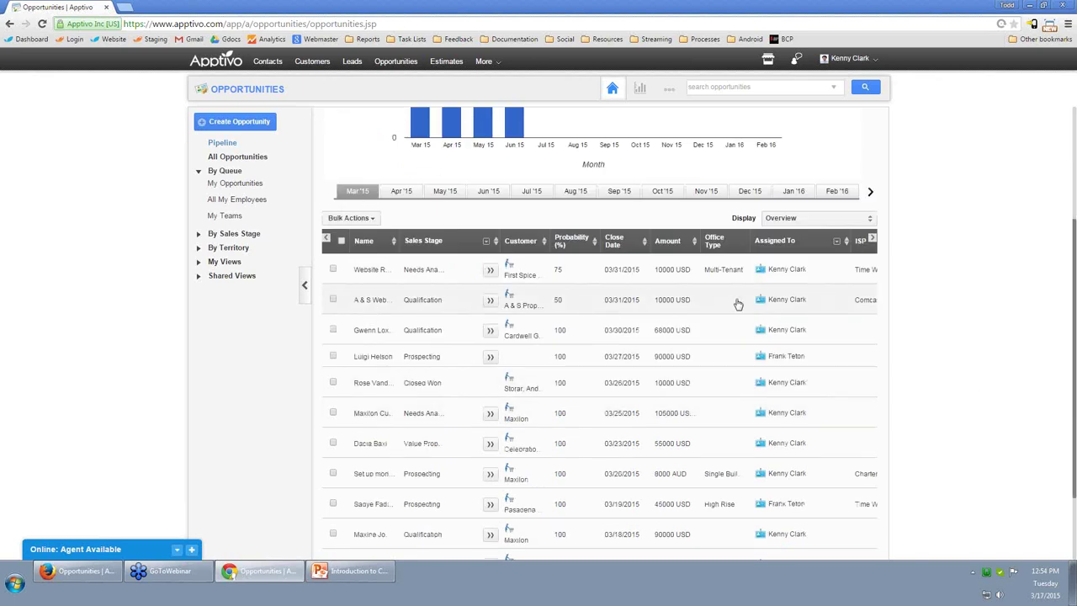
pyautogui.click(362, 301)
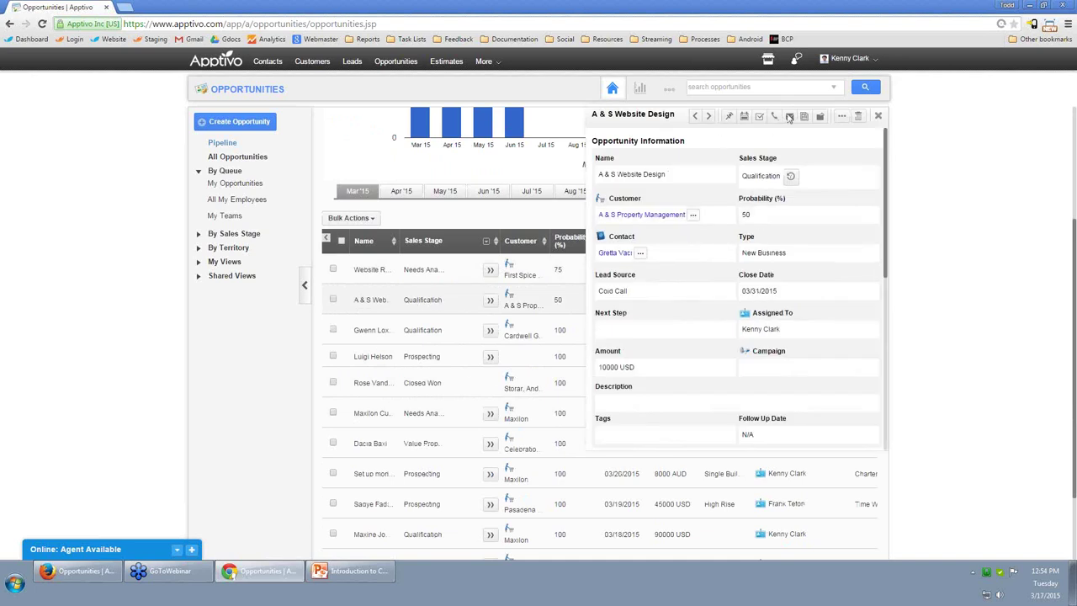
pyautogui.click(841, 118)
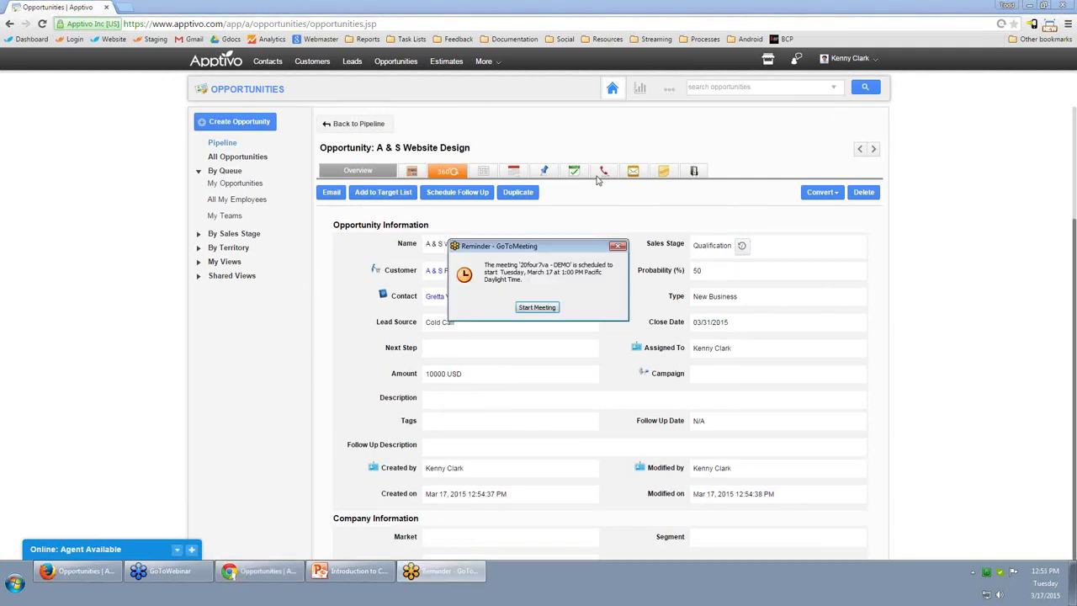
pyautogui.click(624, 246)
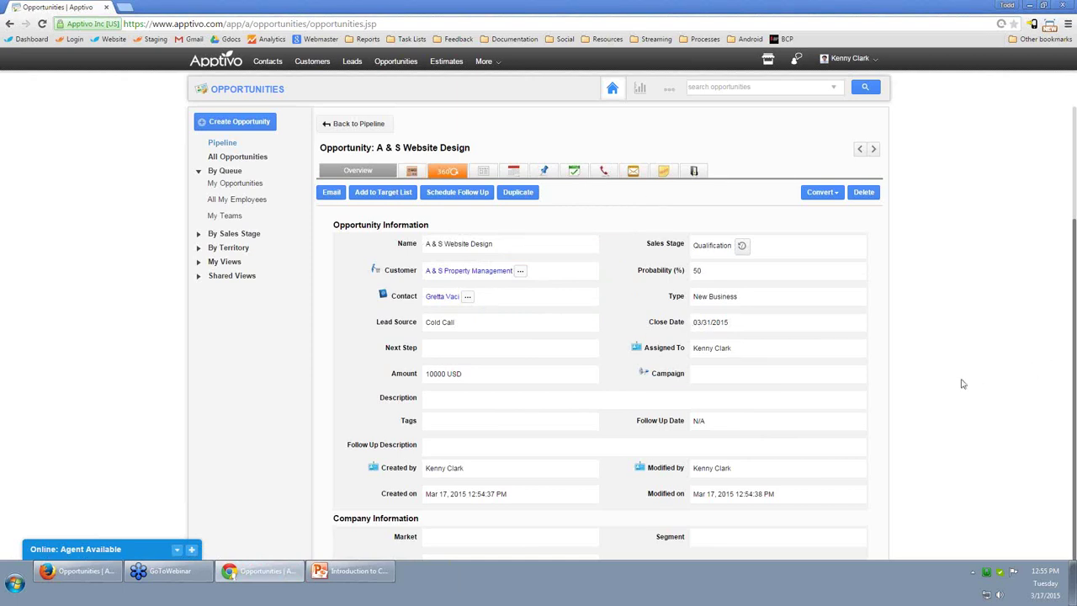
# Change the opportunity's sales stage from Qualification to Value Proposition.
pyautogui.click(718, 245)
pyautogui.click(720, 248)
pyautogui.click(726, 303)
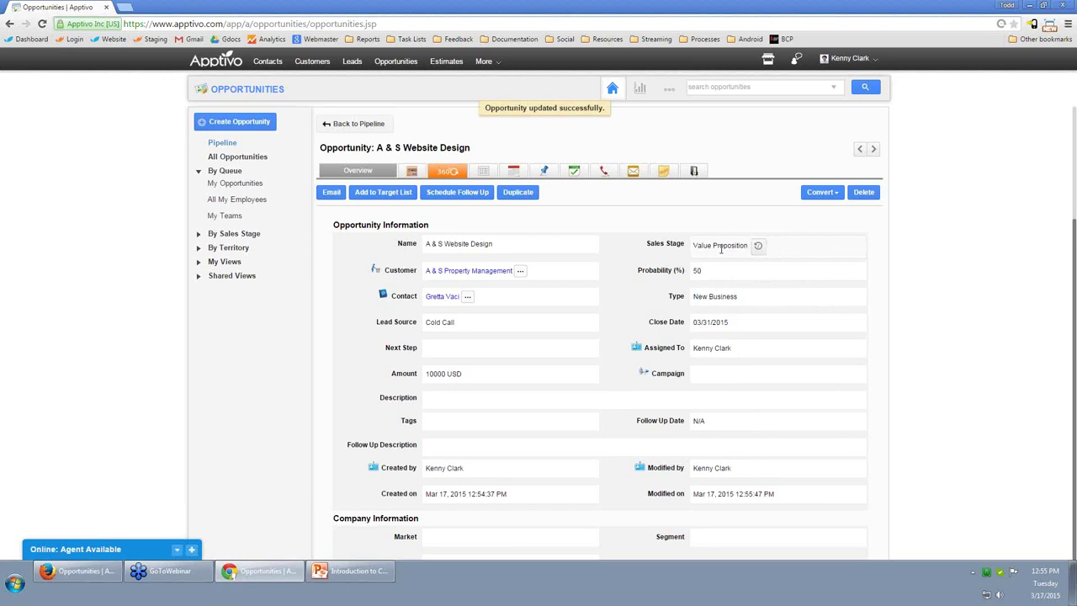
pyautogui.click(819, 193)
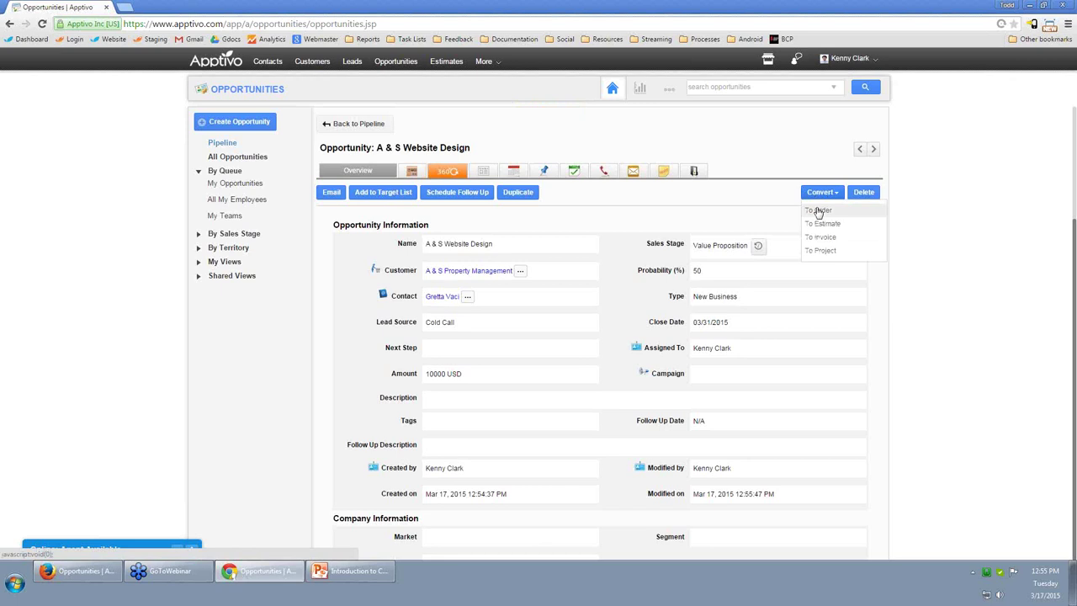
# Add Graphic Design - 1 Hour and Web Development - 1 Hour, quantity 10 each, from the item catalogue.
pyautogui.click(415, 172)
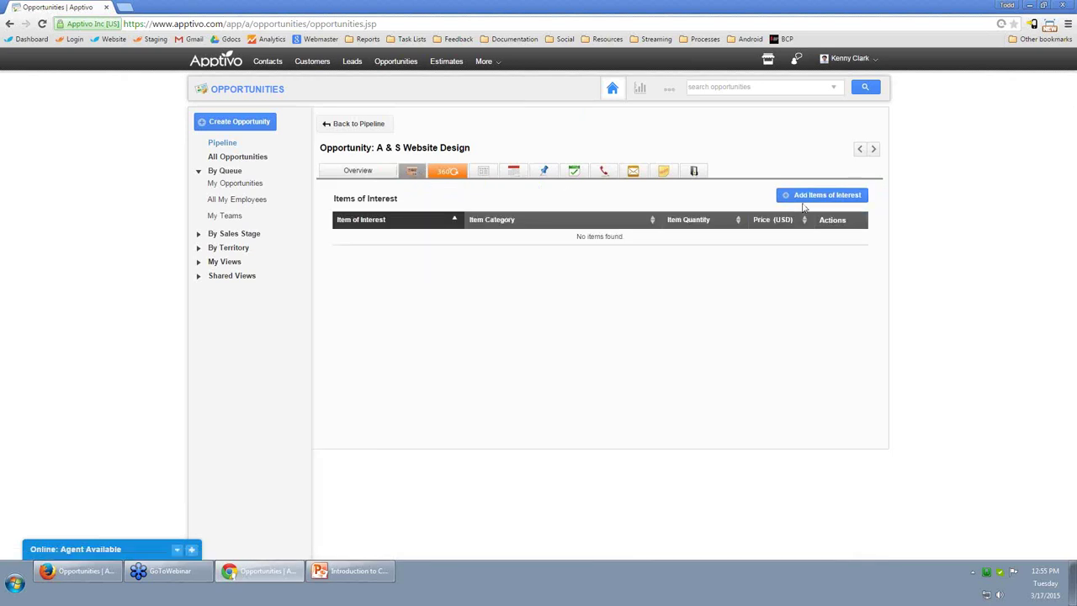
pyautogui.click(809, 195)
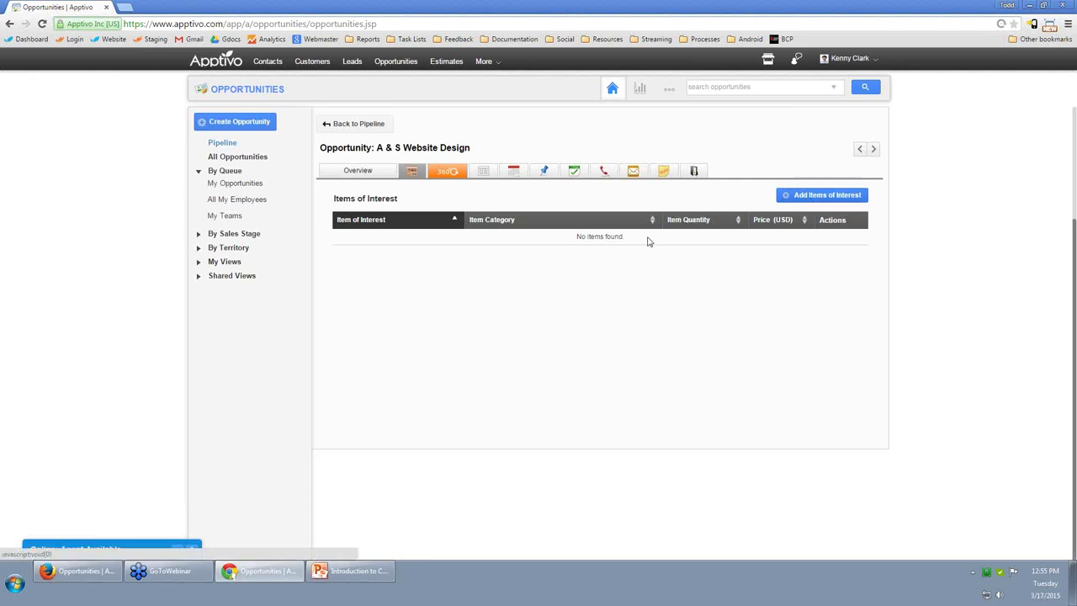
pyautogui.click(590, 326)
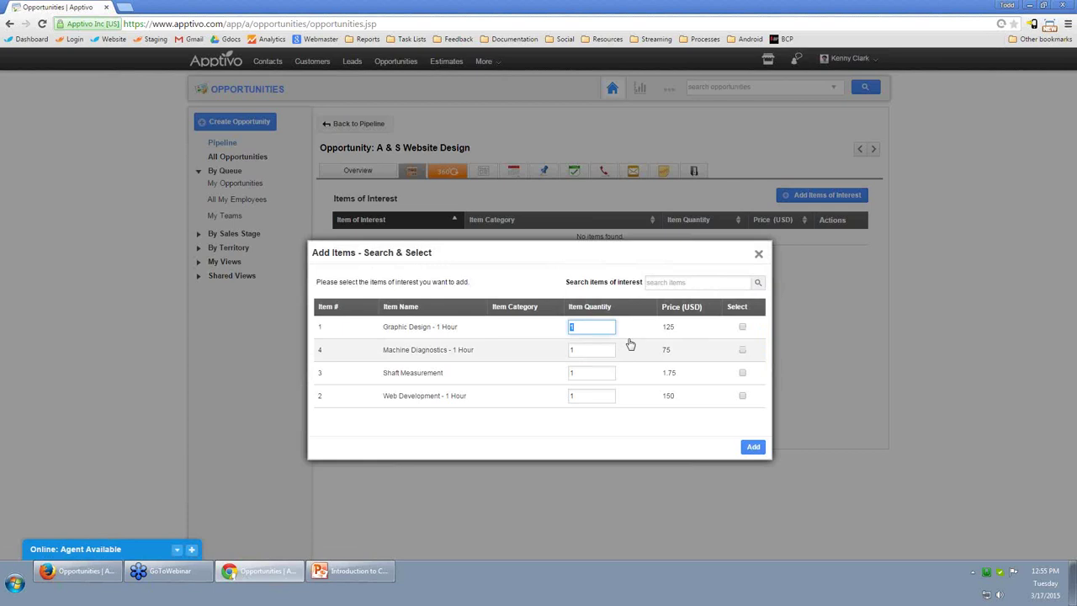
pyautogui.write('10')
pyautogui.click(742, 327)
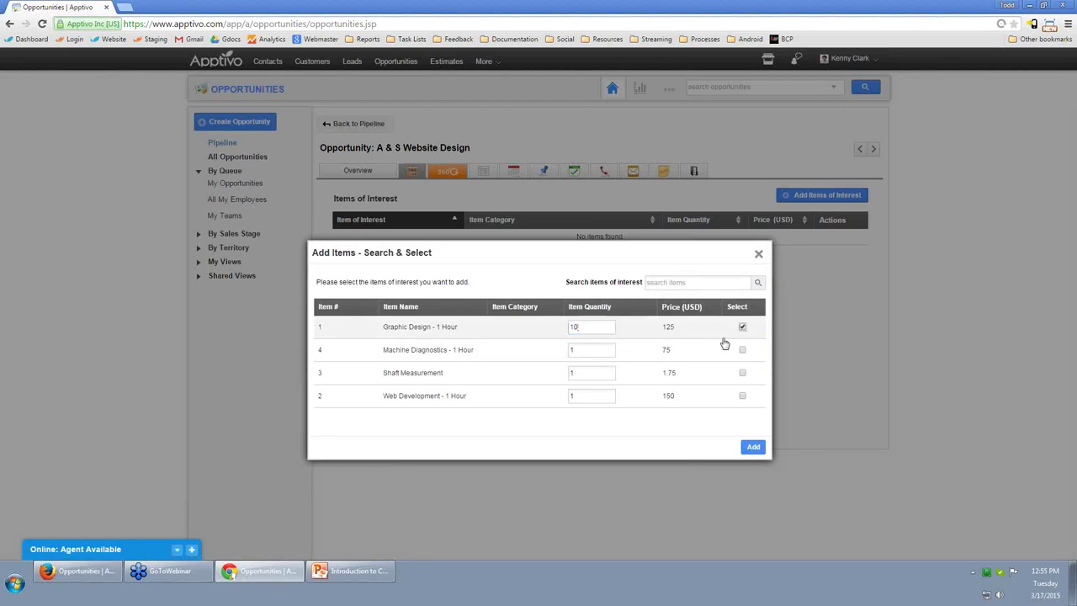
pyautogui.click(573, 396)
pyautogui.write('0')
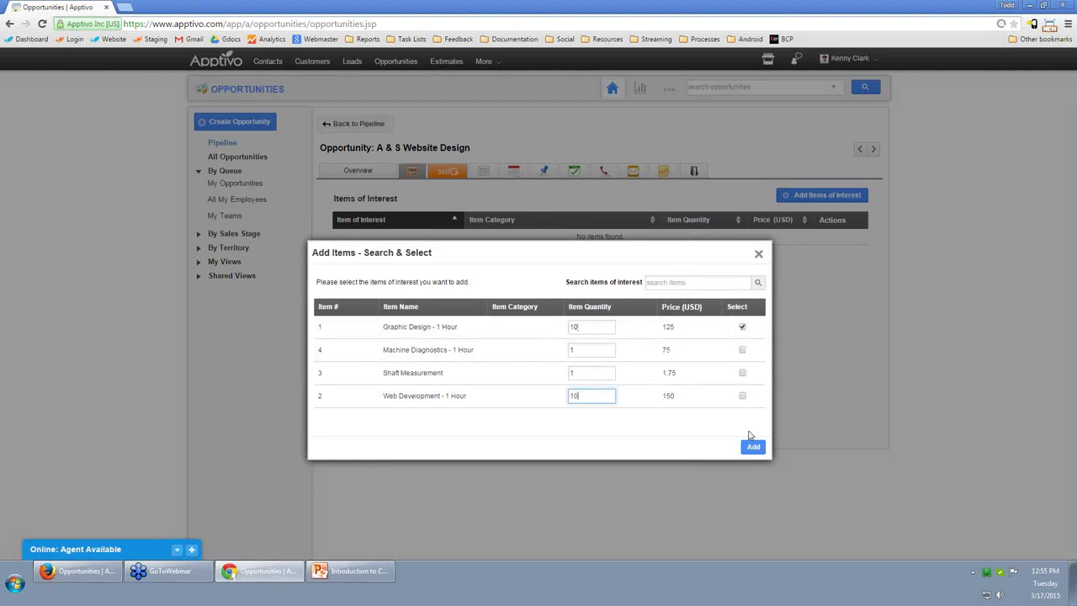
pyautogui.click(742, 396)
pyautogui.click(754, 448)
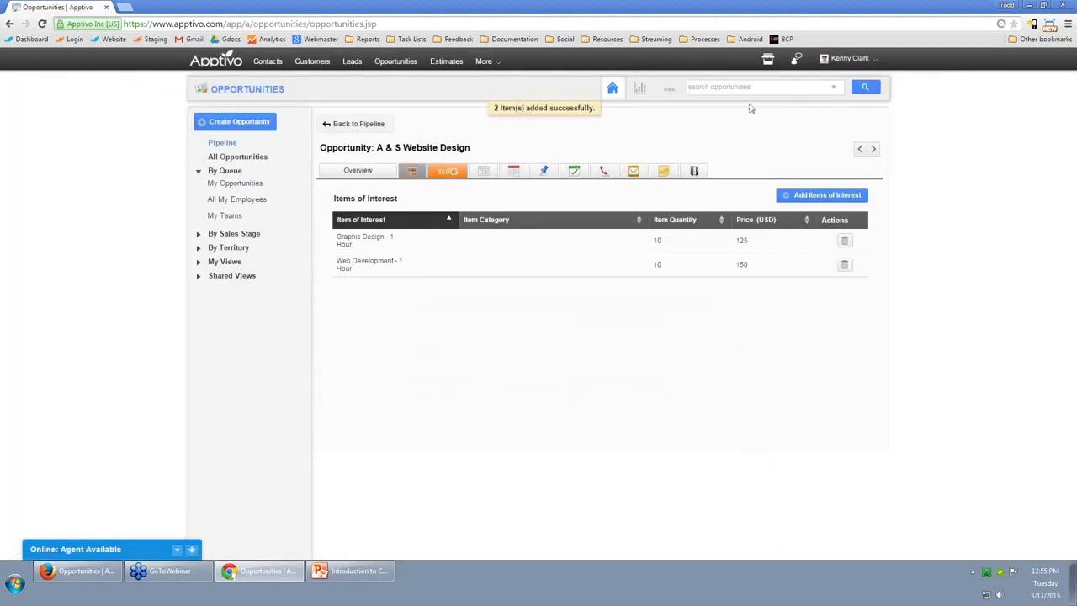
# Convert the A & S Website Design opportunity to an estimate from the Overview.
pyautogui.click(358, 171)
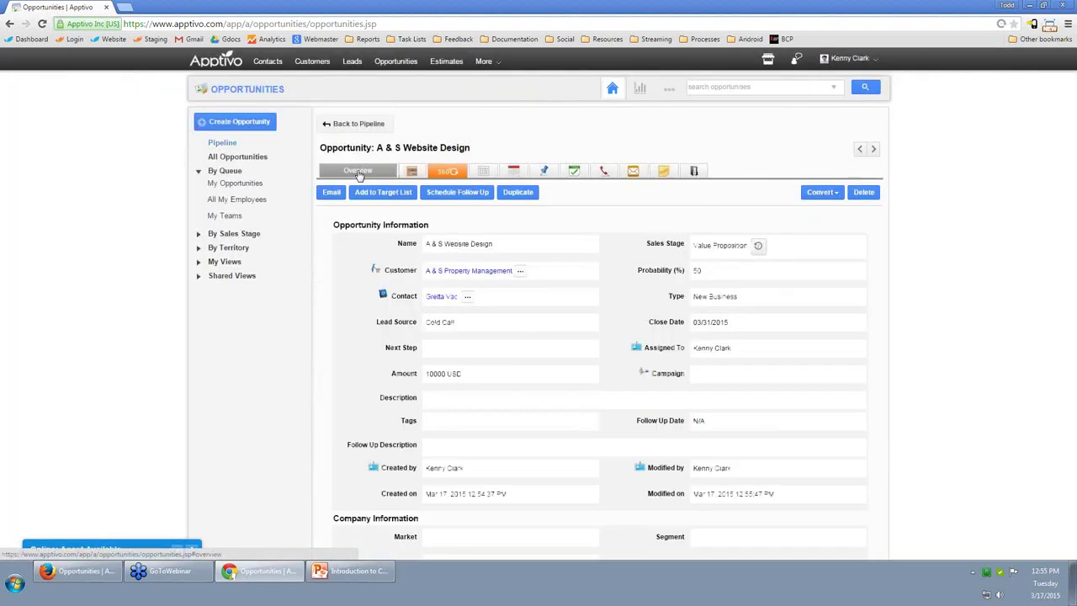
pyautogui.click(823, 194)
pyautogui.click(824, 221)
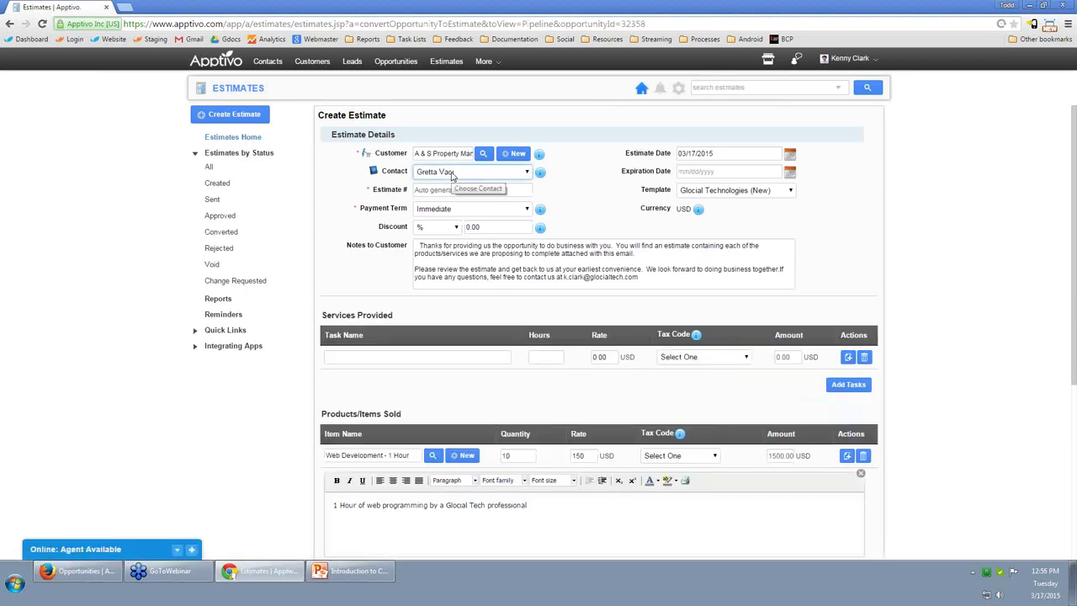
# Delete the blank Services row and create the estimate with Create & Email.
pyautogui.scroll(-2, 888, 223)
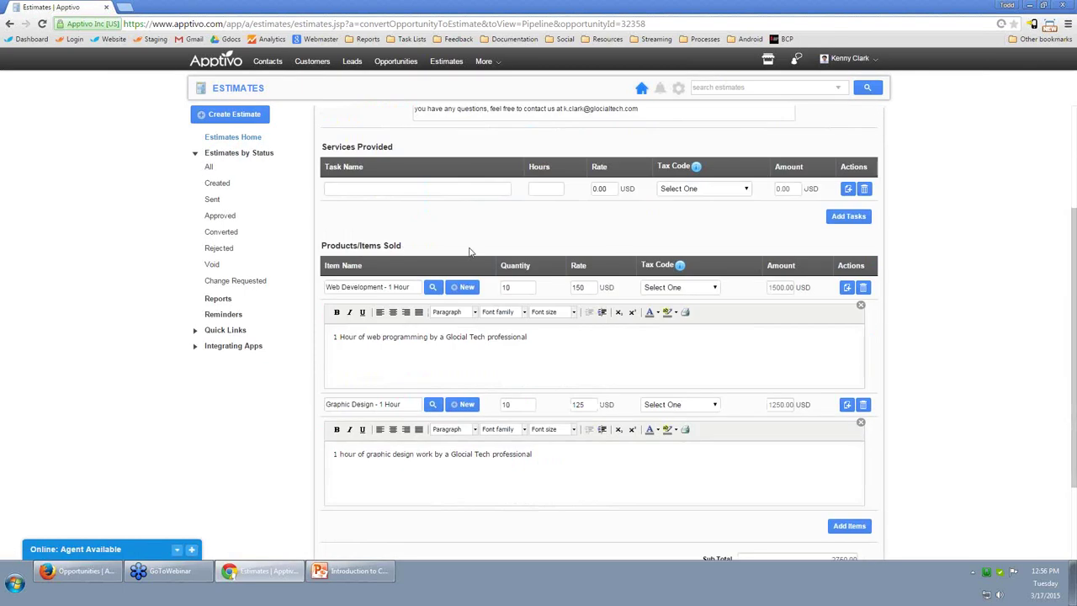
pyautogui.click(865, 189)
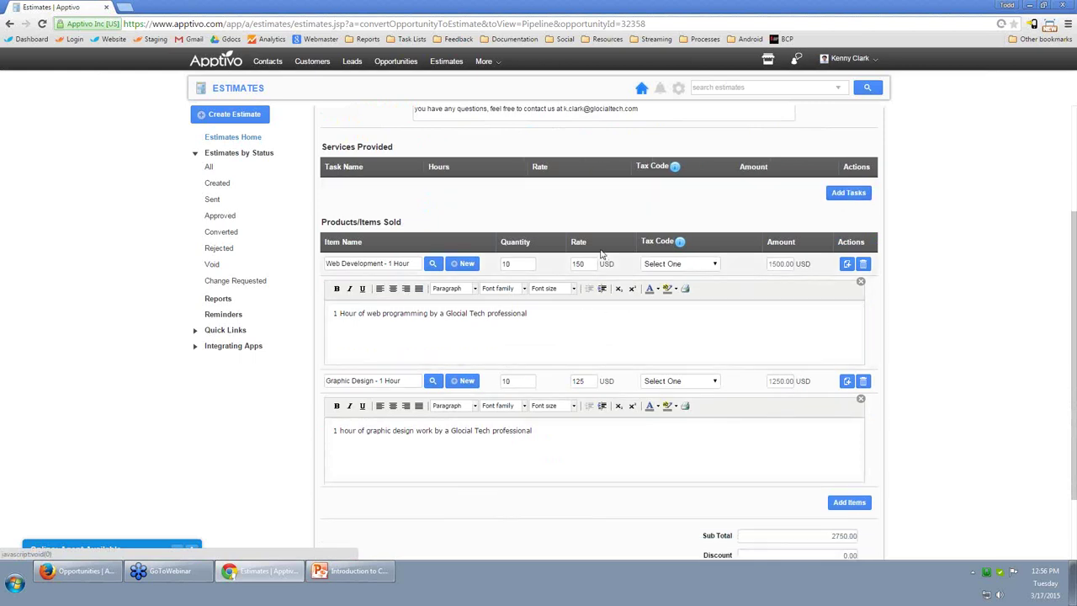
pyautogui.scroll(2, 694, 225)
pyautogui.scroll(1, 979, 324)
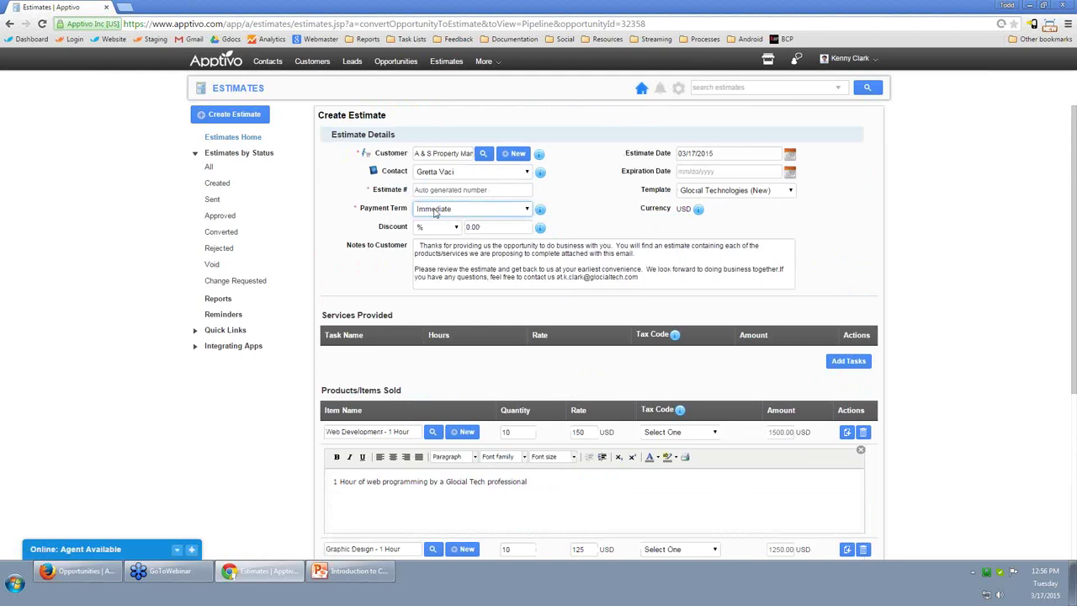
pyautogui.scroll(-5, 694, 300)
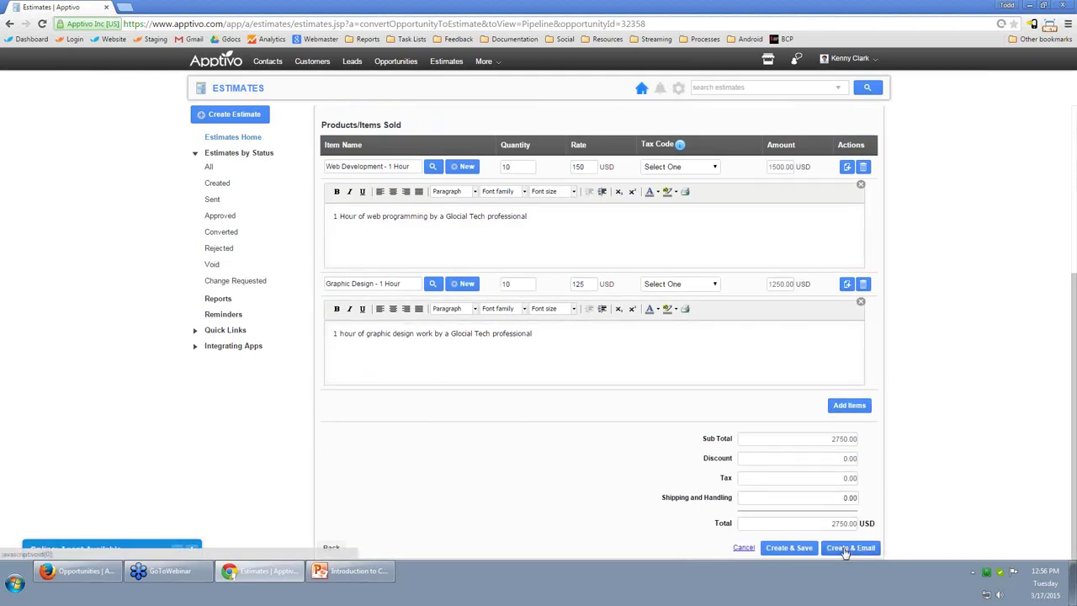
pyautogui.click(848, 548)
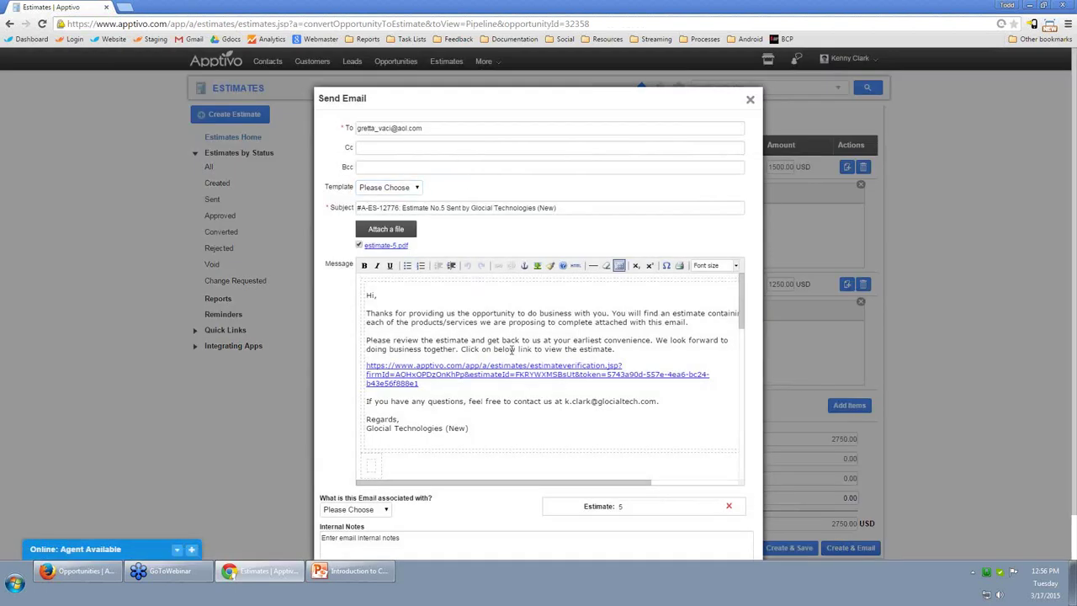
pyautogui.doubleClick(550, 374)
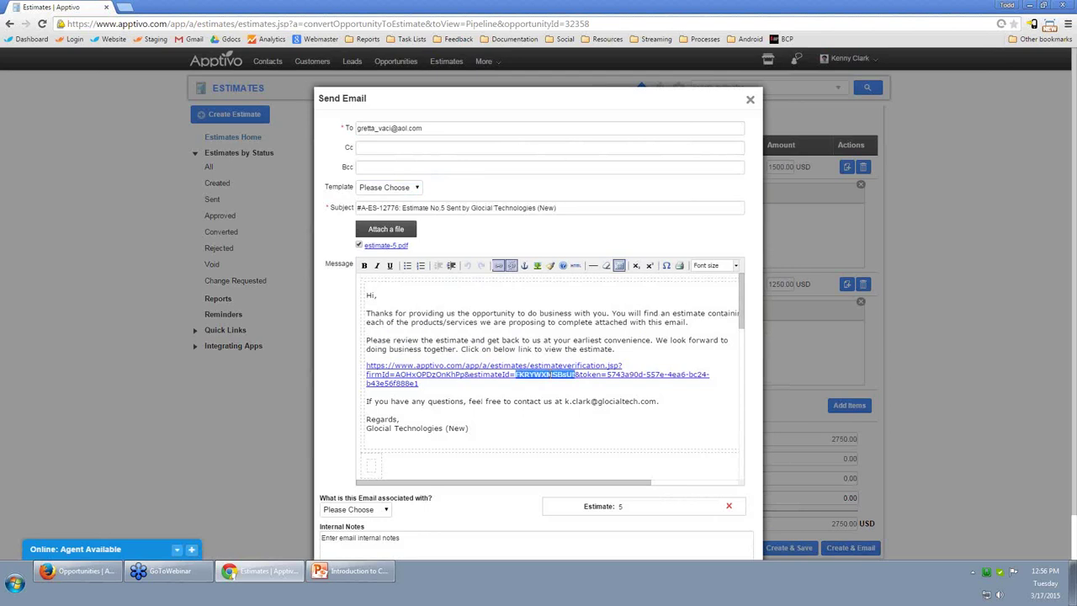
# Close the unsent estimate e-mail and convert Estimate No.5 to an invoice.
pyautogui.click(750, 99)
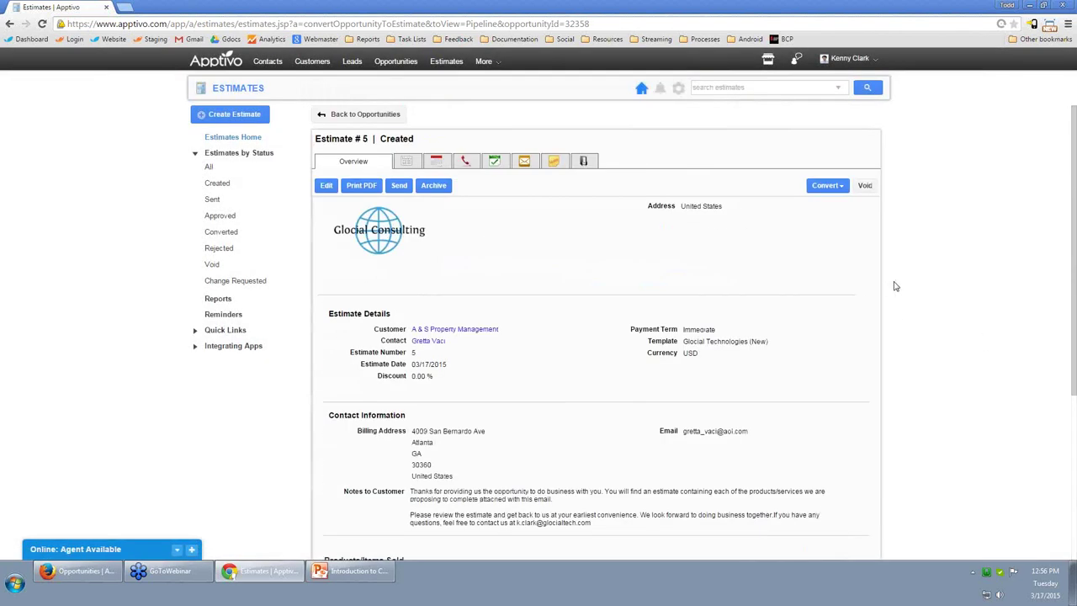
pyautogui.click(825, 185)
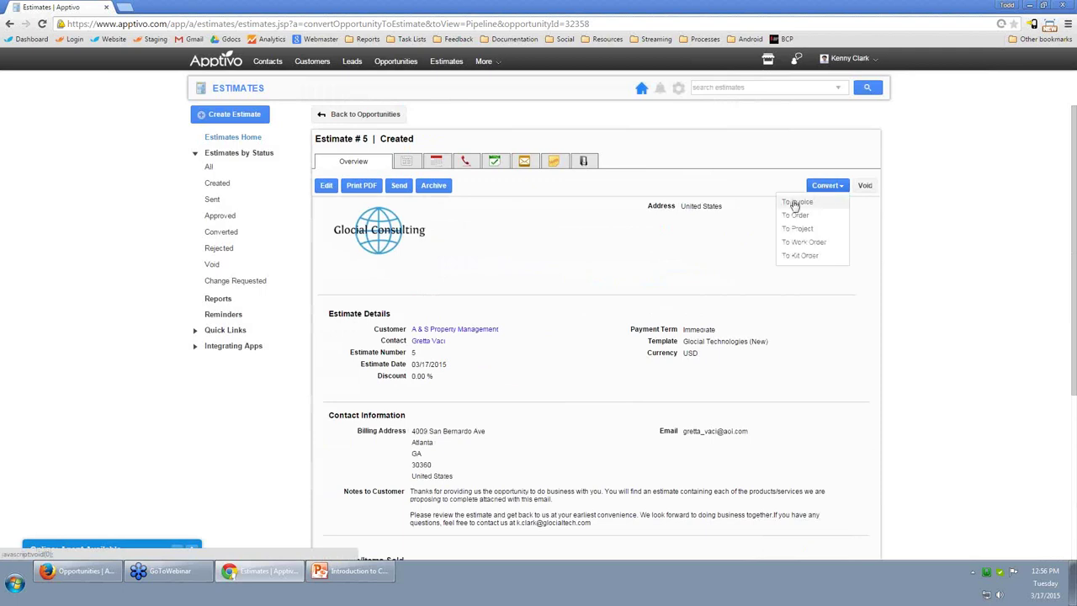
pyautogui.click(620, 256)
pyautogui.click(823, 187)
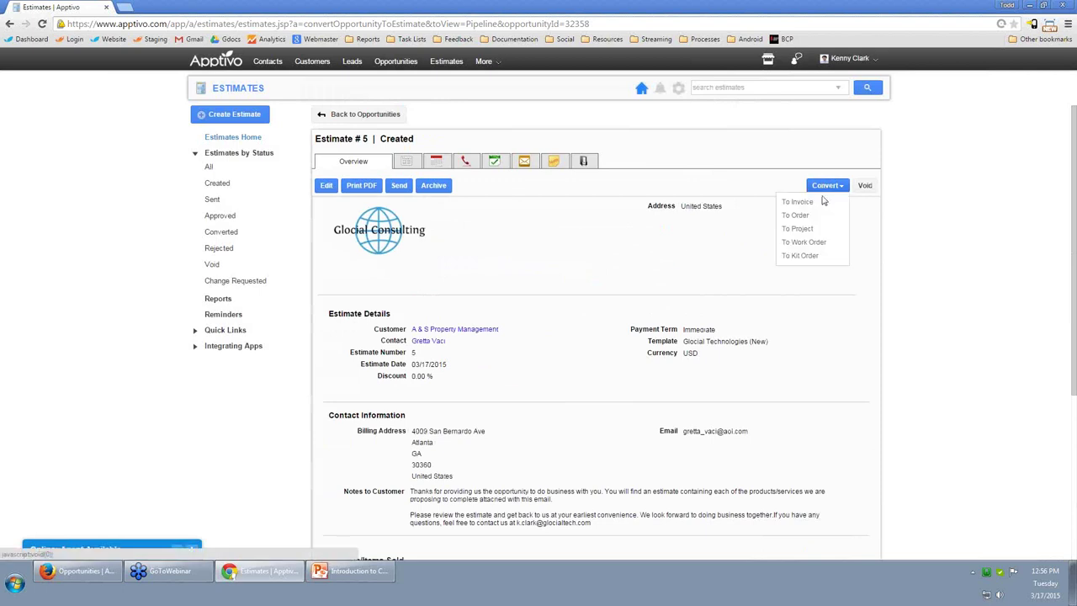
pyautogui.click(797, 202)
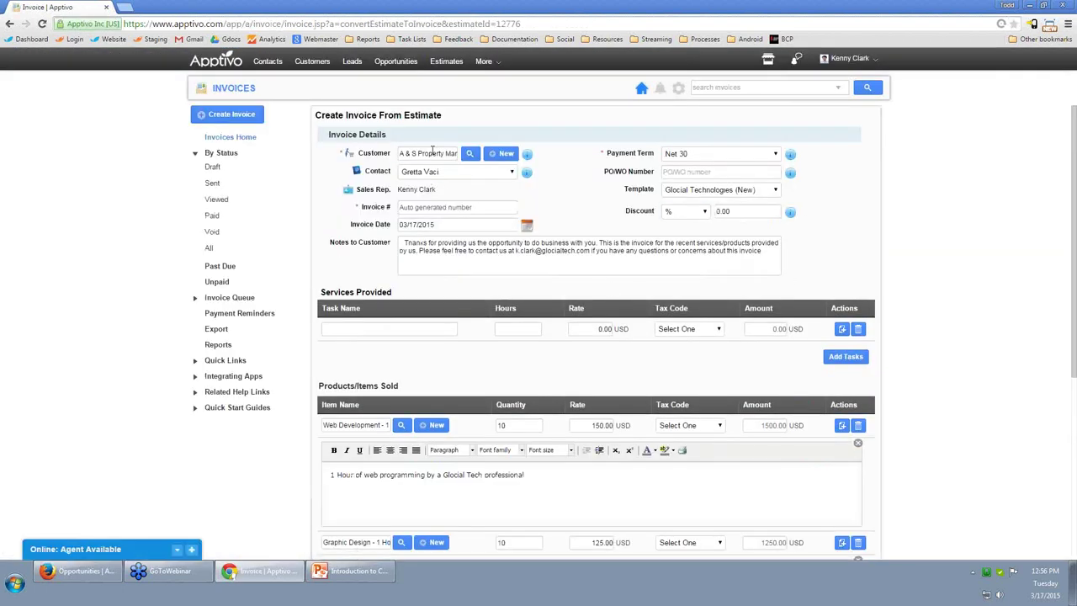
# Delete the blank Services Provided row and save the invoice for later as #1004.
pyautogui.click(857, 328)
pyautogui.scroll(-3, 909, 389)
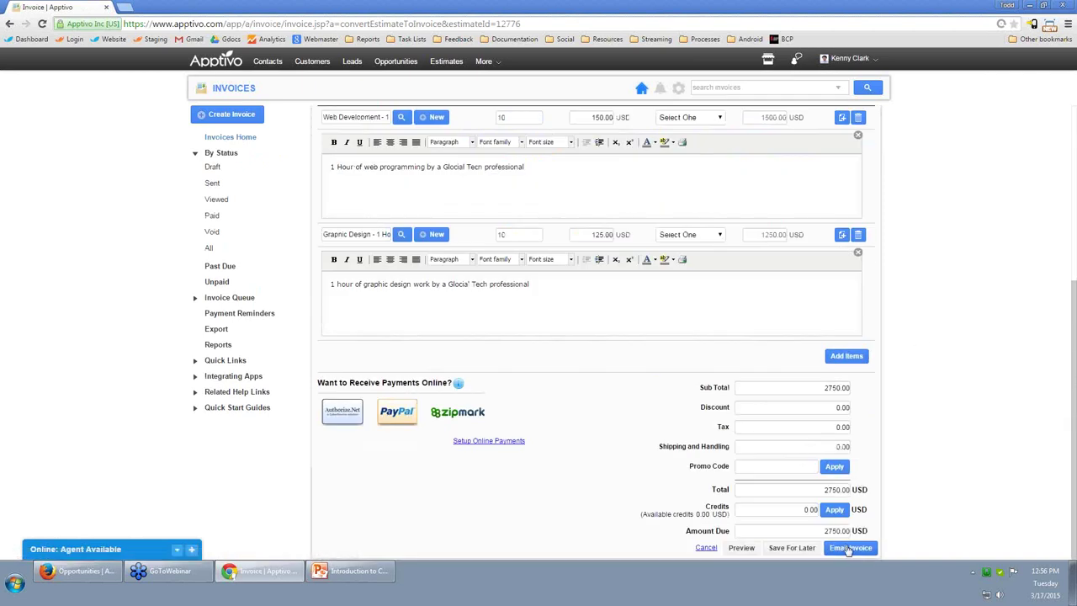
pyautogui.click(801, 549)
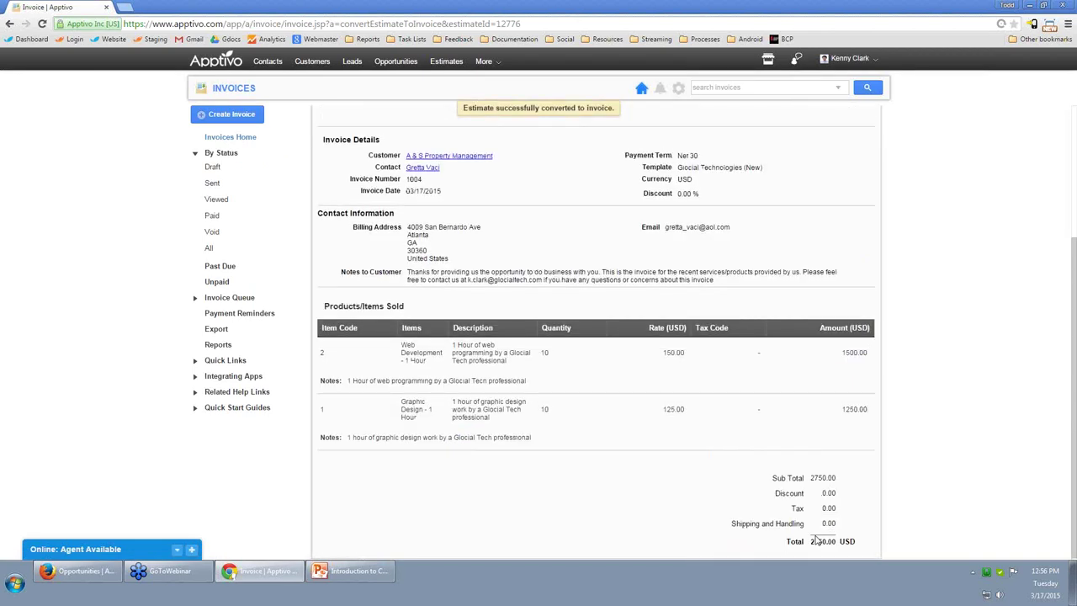
pyautogui.scroll(3, 721, 332)
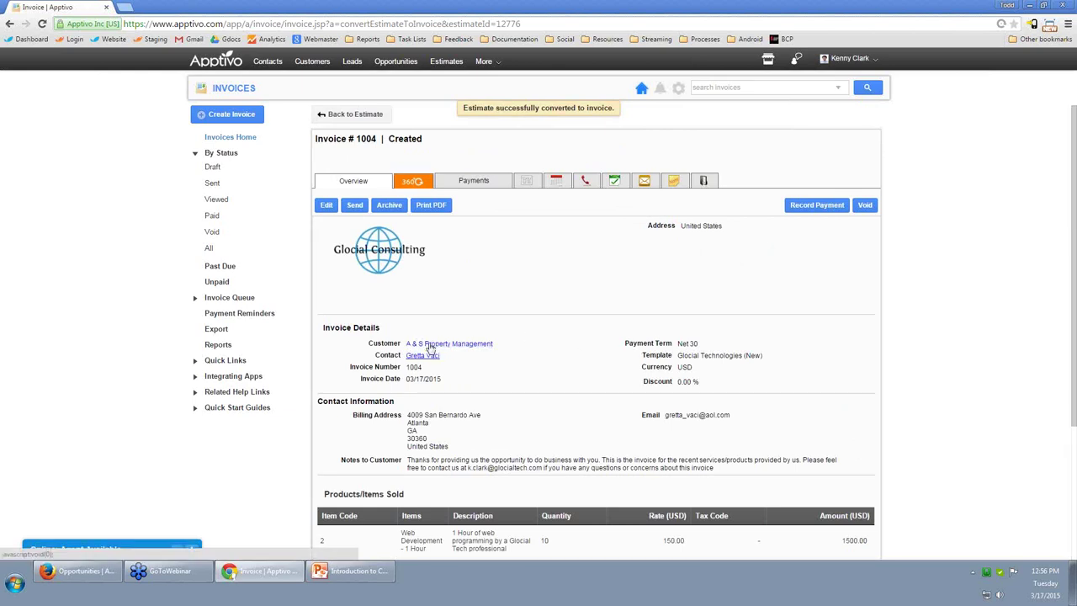
# Open the A & S Property Management customer and scroll through its News Feed entries.
pyautogui.click(430, 345)
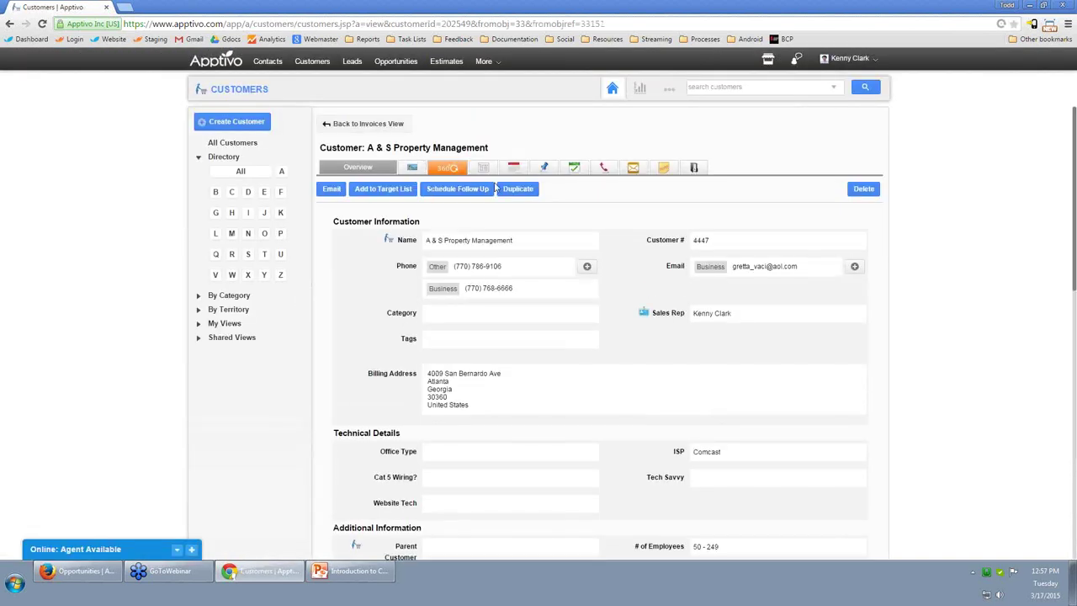
pyautogui.click(486, 171)
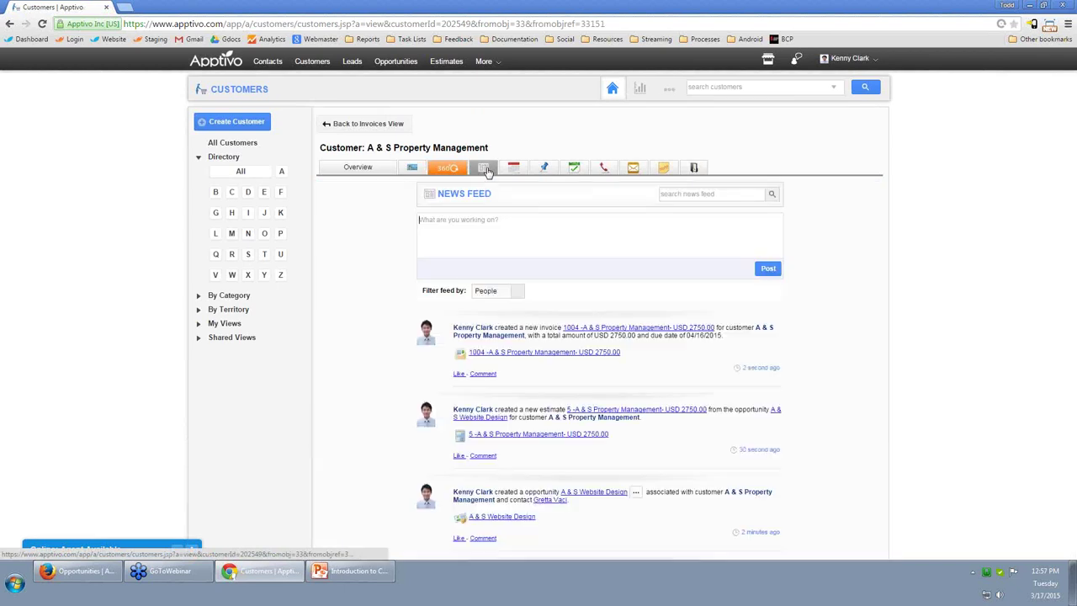
pyautogui.scroll(-2, 590, 356)
pyautogui.scroll(-1, 614, 418)
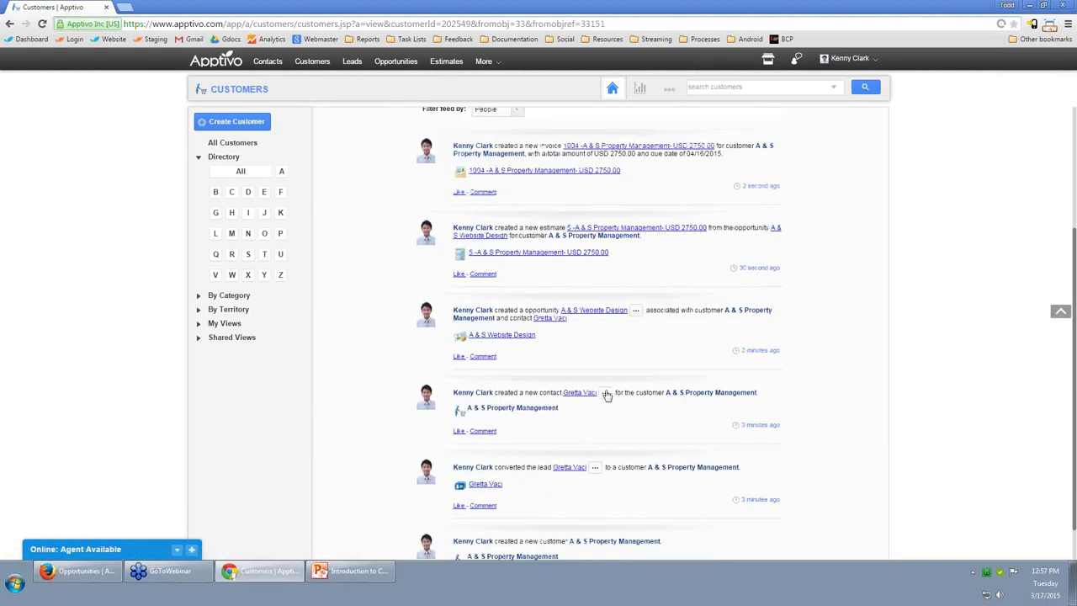
pyautogui.scroll(-1, 620, 395)
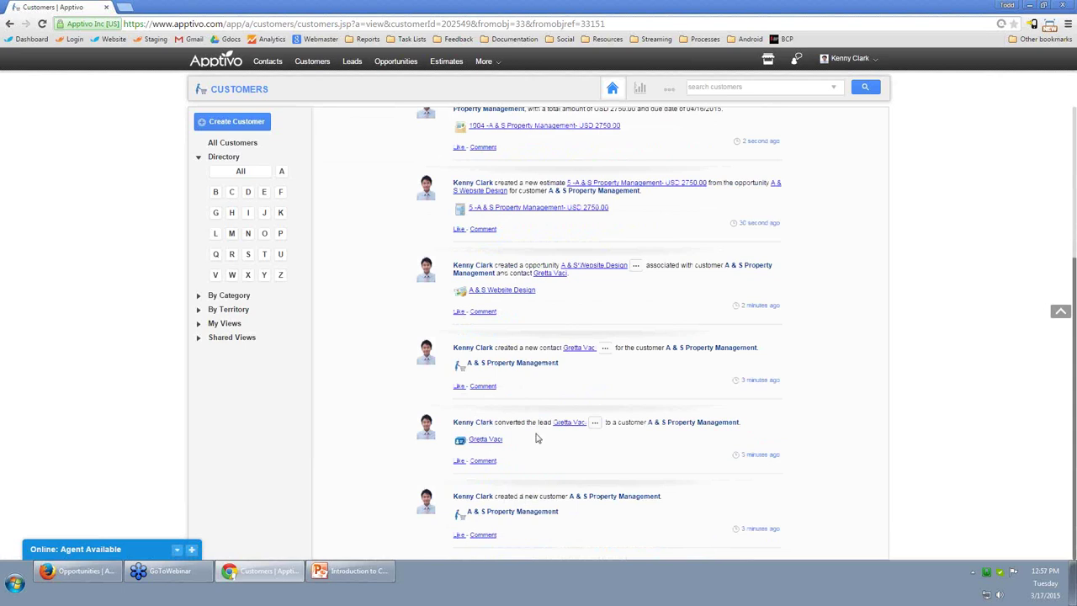
pyautogui.doubleClick(537, 348)
pyautogui.moveTo(499, 265); pyautogui.dragTo(515, 266)
pyautogui.scroll(1, 521, 307)
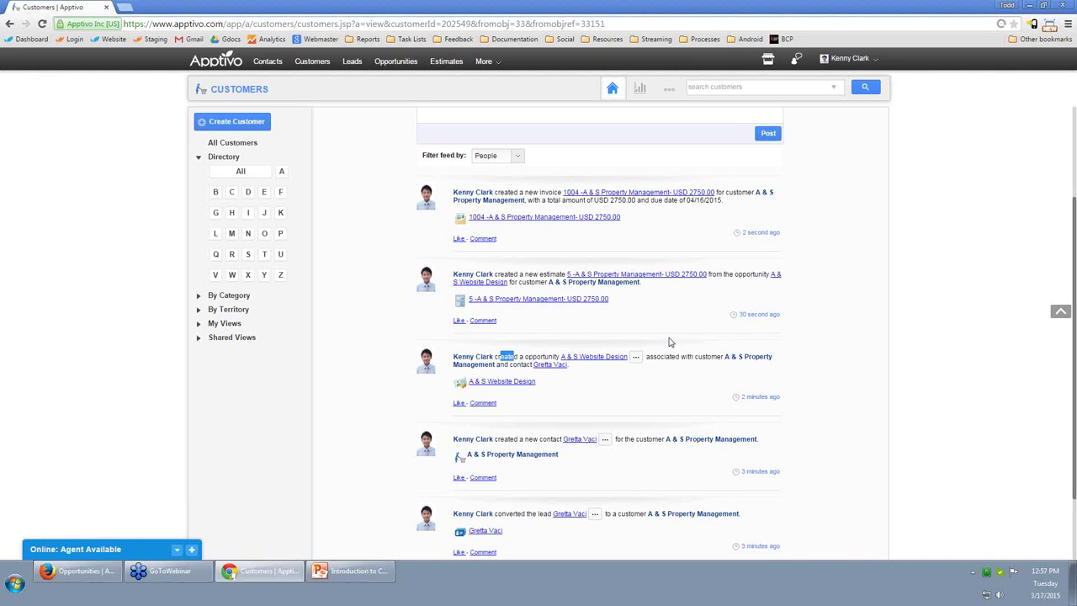
pyautogui.hotkey('ctrl', 't')
# Go to the Apptivo website from the Website bookmark and open its HELP page.
pyautogui.click(111, 40)
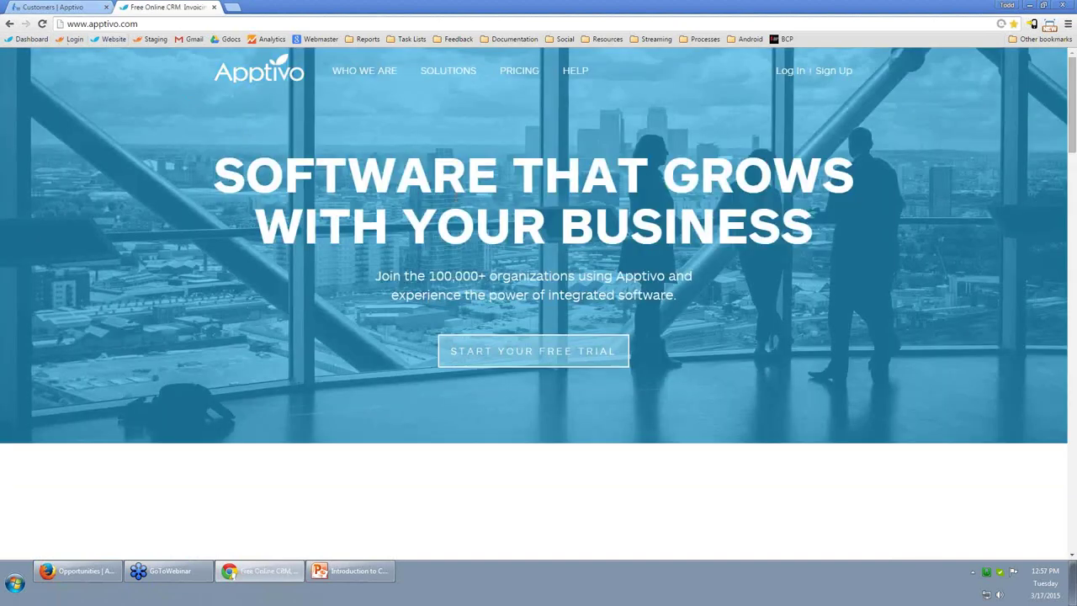
pyautogui.moveTo(577, 73)
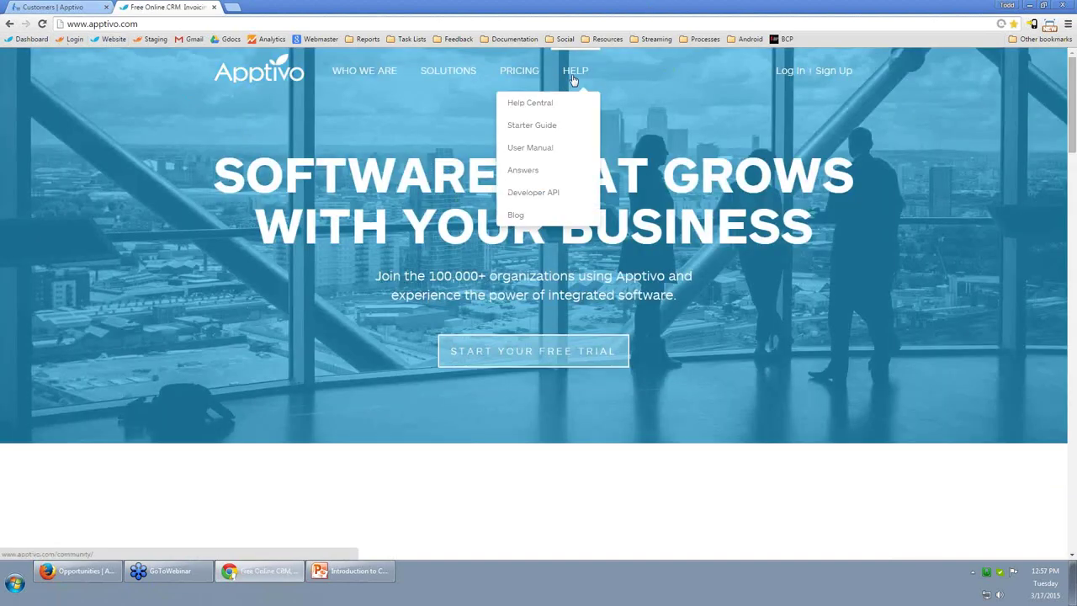
pyautogui.click(577, 73)
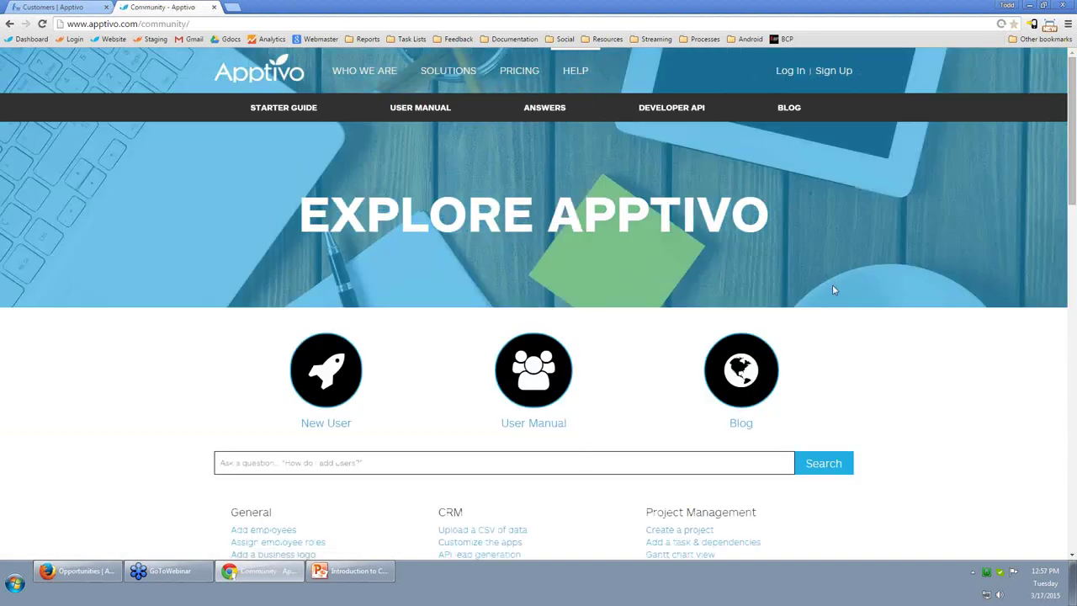
pyautogui.scroll(-3, 837, 284)
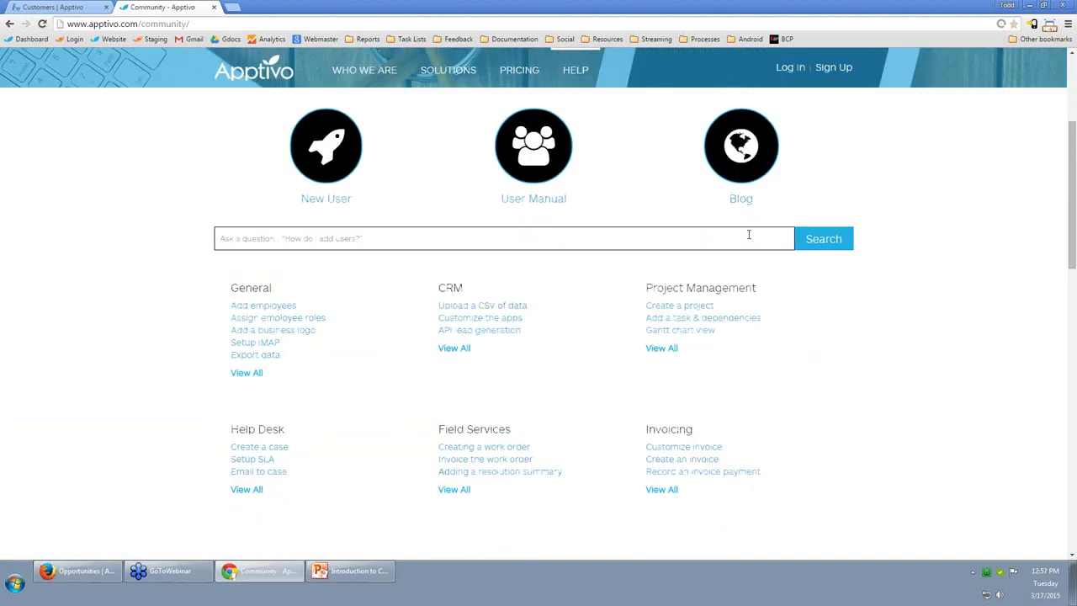
pyautogui.scroll(3, 536, 300)
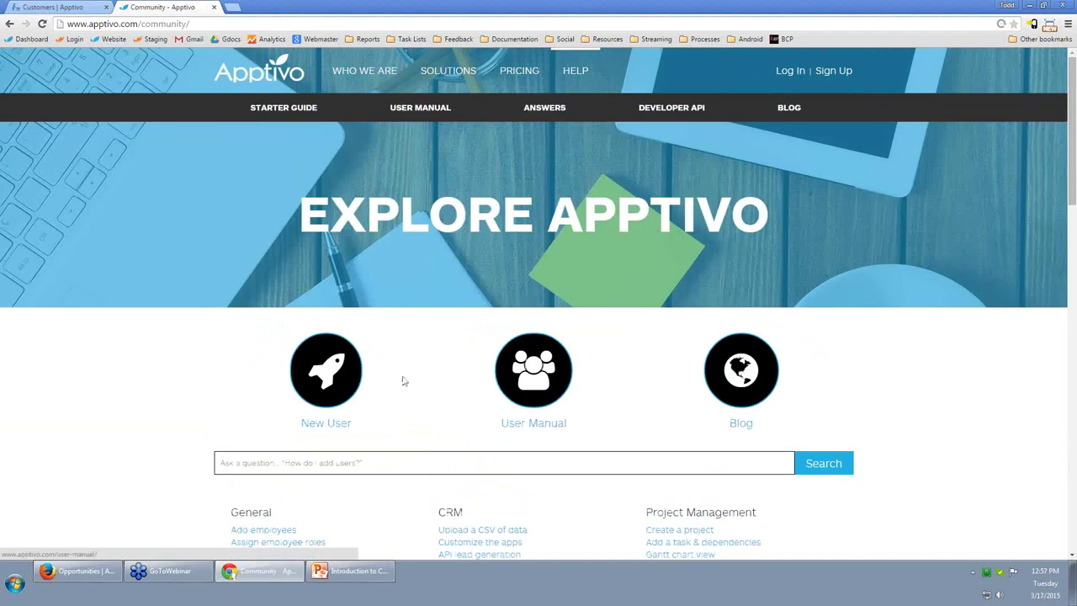
# Open the CRM apps page via USER MANUAL > Documentation.
pyautogui.click(439, 110)
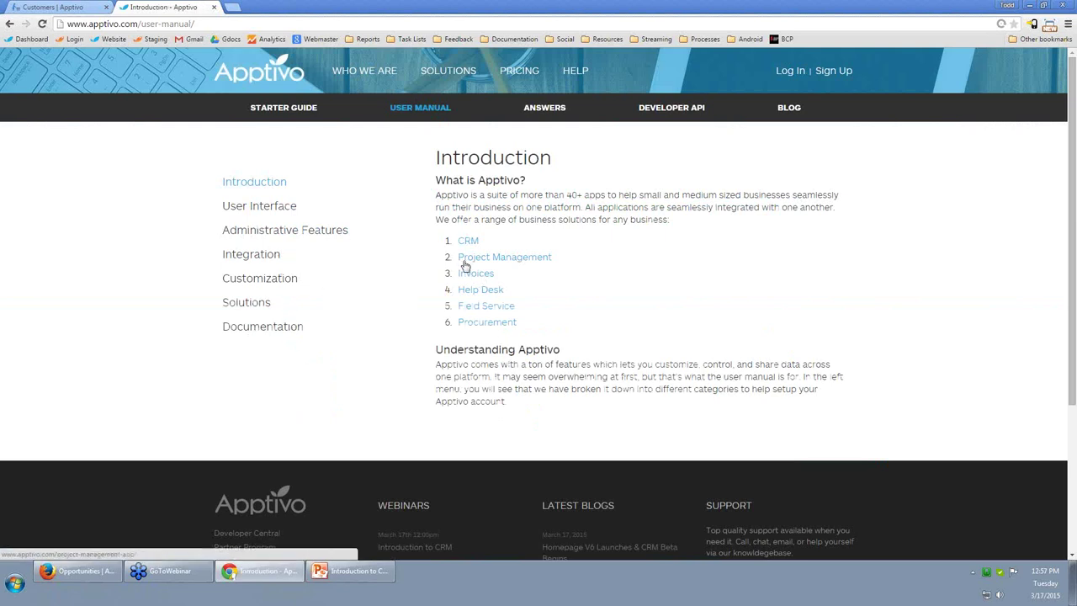
pyautogui.click(276, 330)
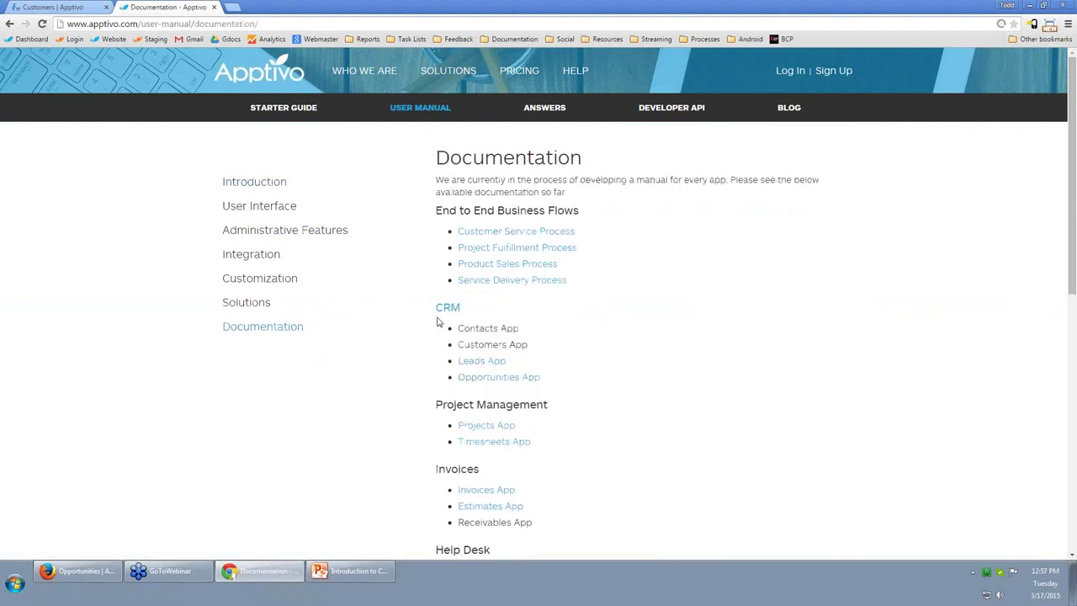
pyautogui.click(447, 308)
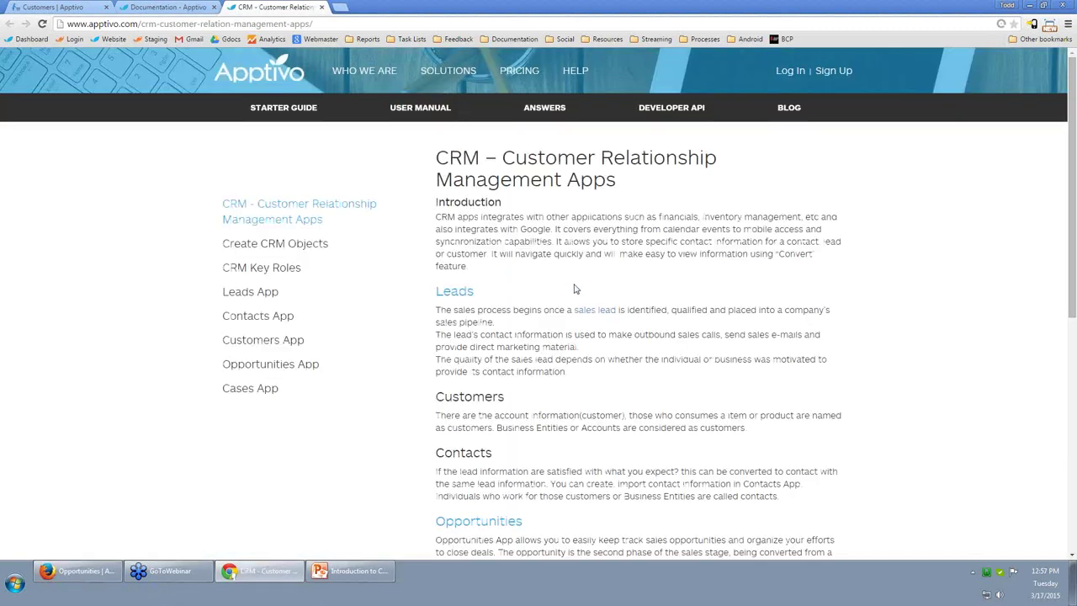
pyautogui.scroll(-2, 574, 289)
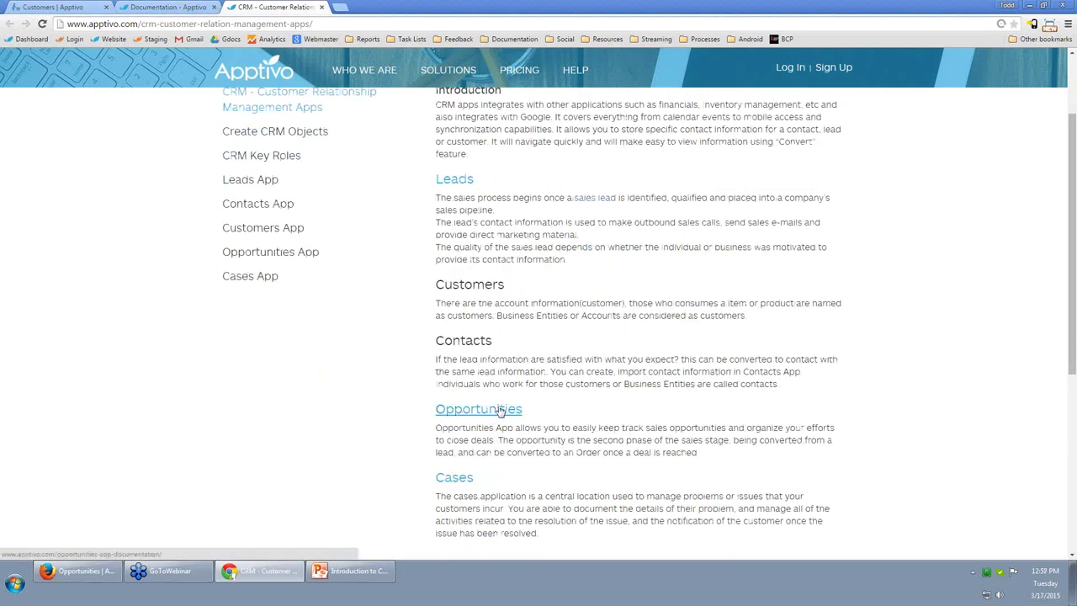